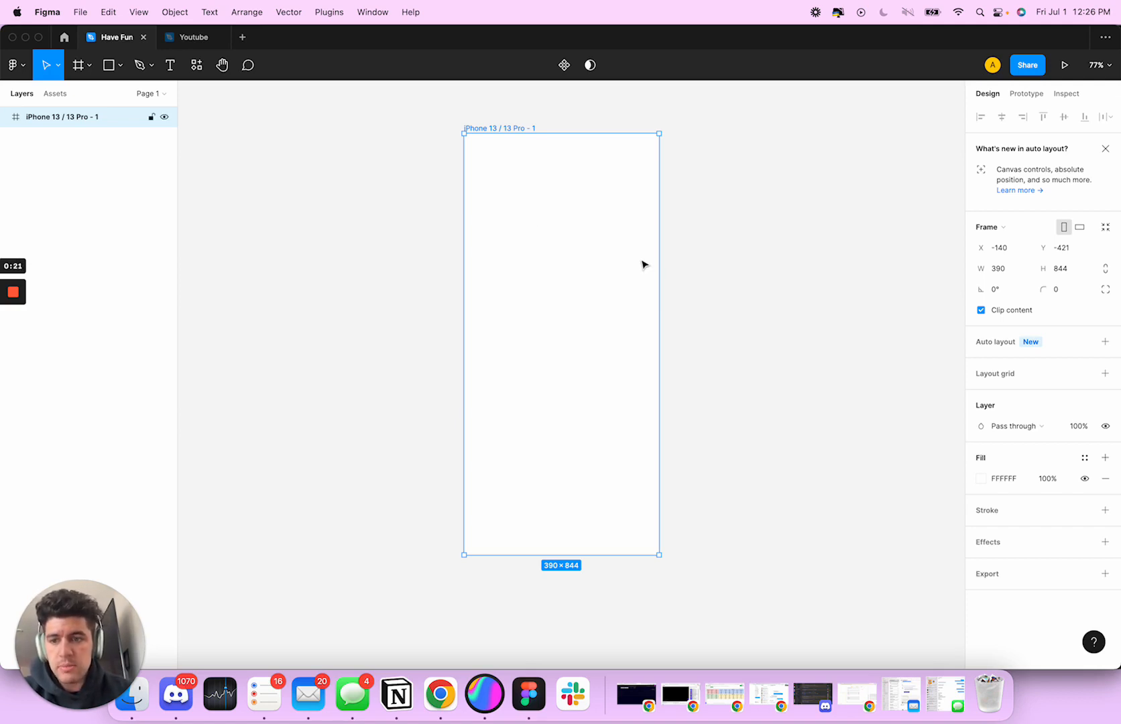
{"action": "left_click", "coordinate": [739, 267]}
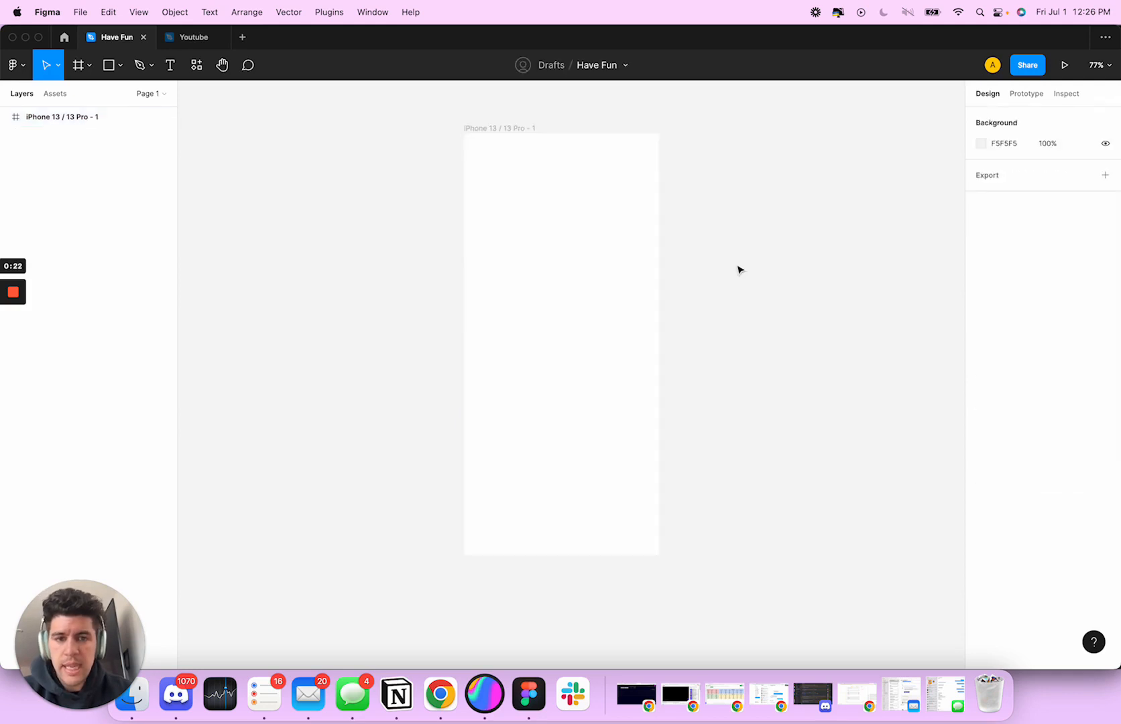
{"action": "left_click", "coordinate": [495, 140]}
{"action": "left_click", "coordinate": [701, 247]}
{"action": "left_click", "coordinate": [482, 128]}
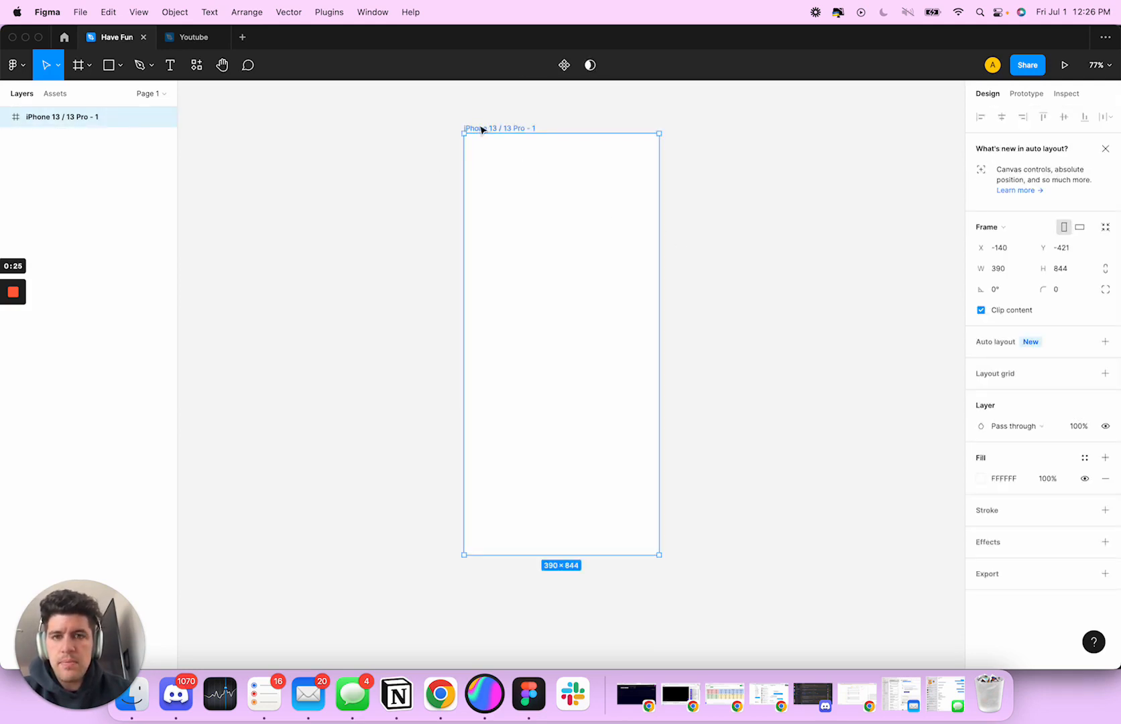
{"action": "left_click", "coordinate": [717, 254]}
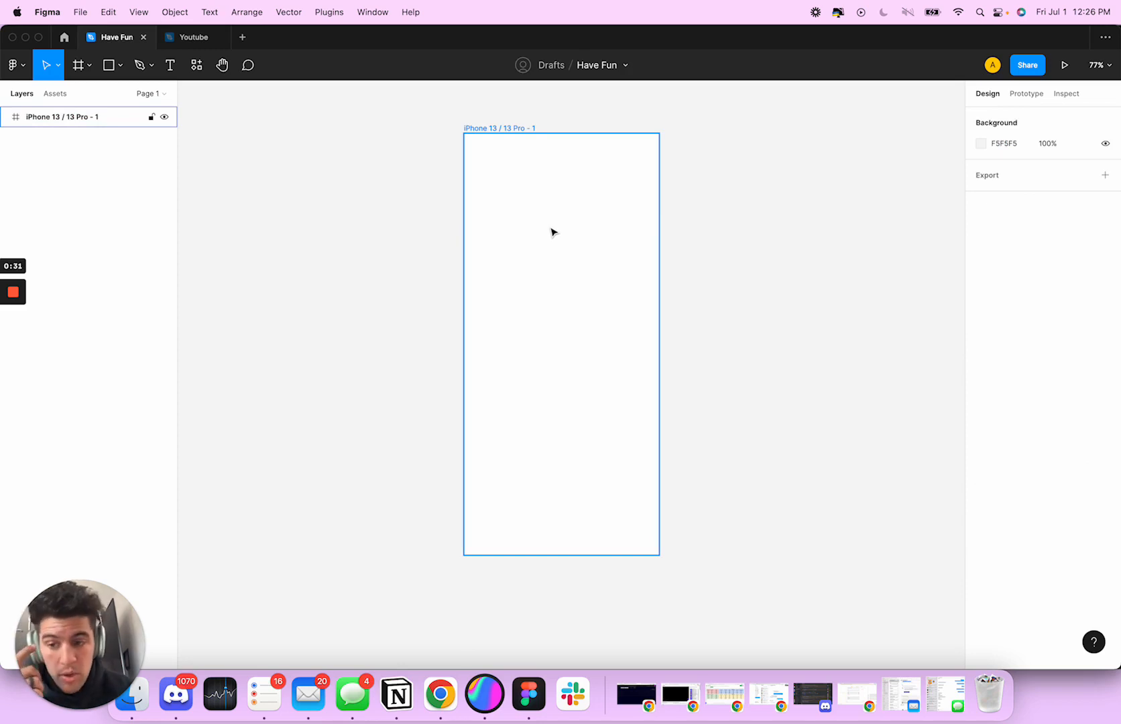
Set the corner radius of the iPhone 13 / 13 Pro frame to 30
{"action": "left_click", "coordinate": [591, 182]}
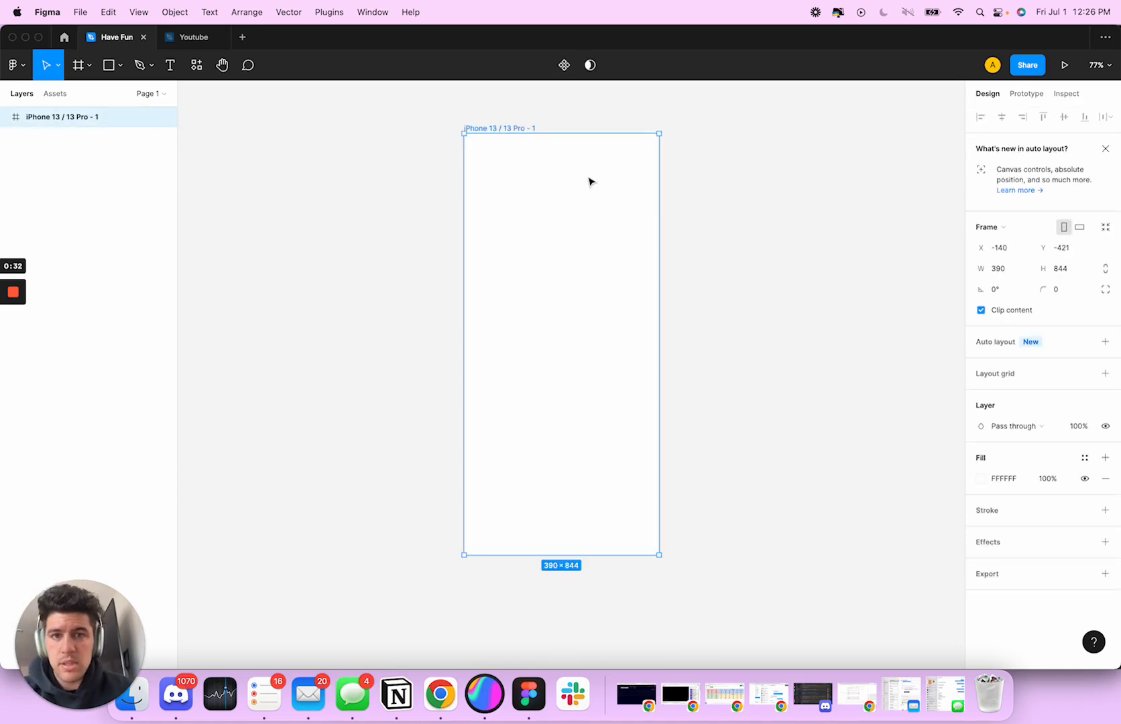
{"action": "left_click", "coordinate": [1062, 293]}
{"action": "key", "text": "Return"}
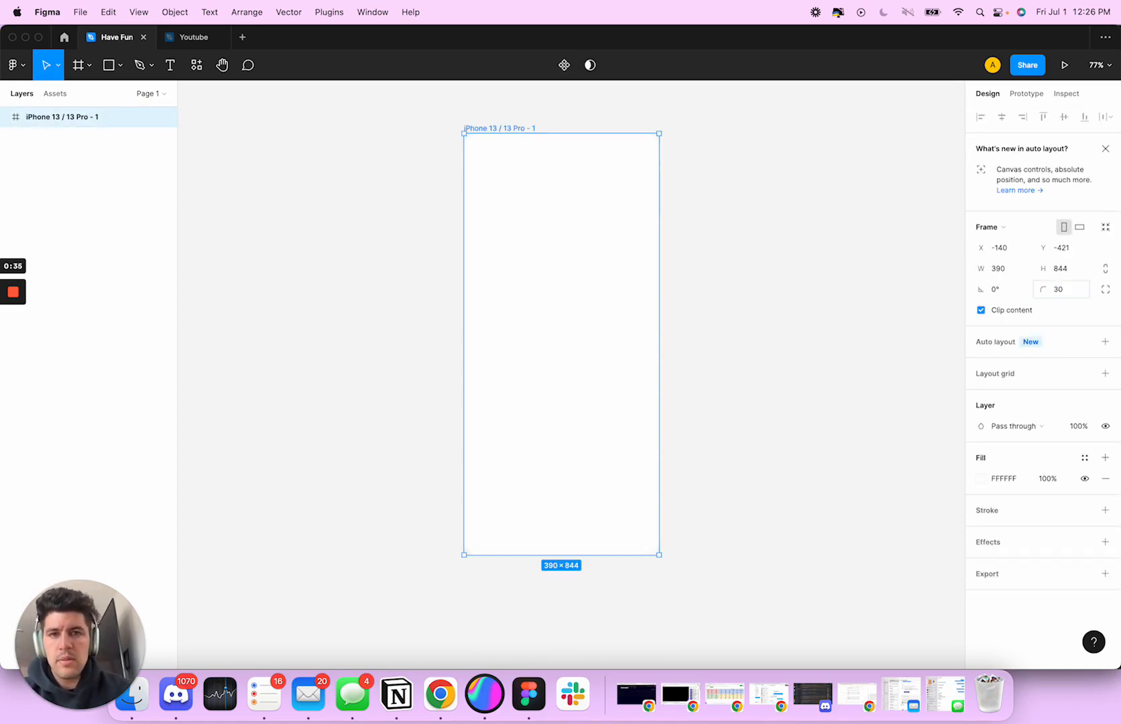
{"action": "left_click", "coordinate": [794, 290]}
{"action": "left_click", "coordinate": [634, 267]}
{"action": "left_click", "coordinate": [744, 266]}
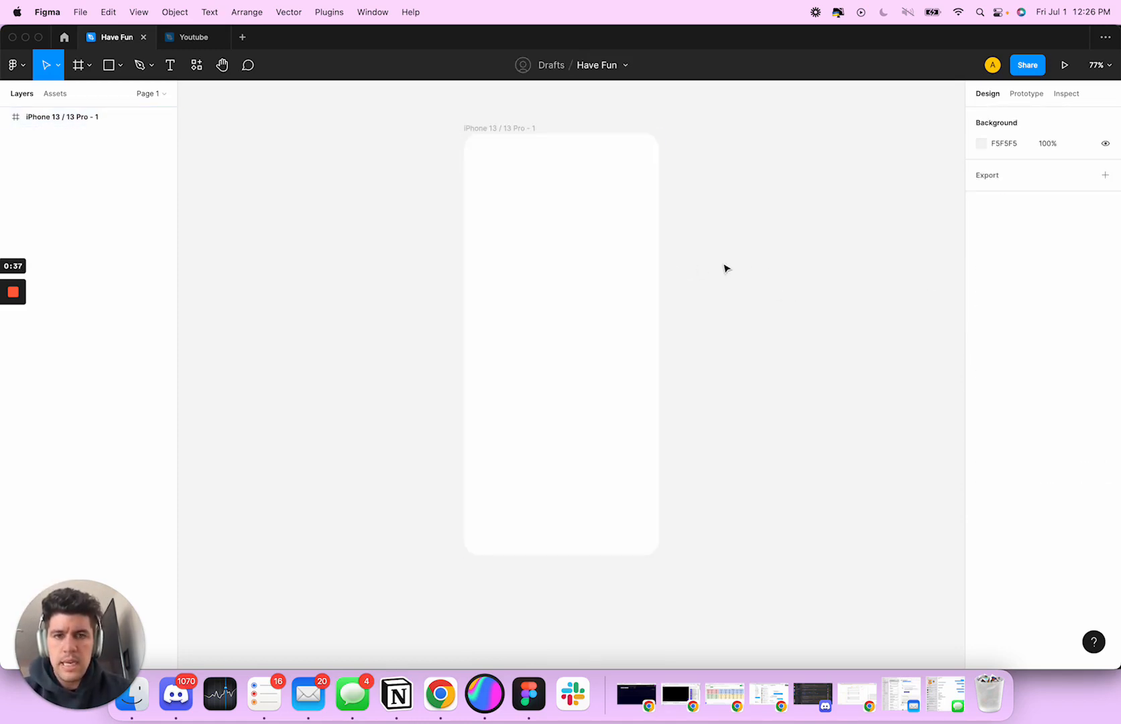
{"action": "scroll", "coordinate": [725, 266], "scroll_direction": "right", "scroll_amount": 1}
{"action": "scroll", "coordinate": [725, 267], "scroll_direction": "left", "scroll_amount": 2}
{"action": "scroll", "coordinate": [726, 267], "scroll_direction": "right", "scroll_amount": 2}
{"action": "scroll", "coordinate": [726, 267], "scroll_direction": "right", "scroll_amount": 1}
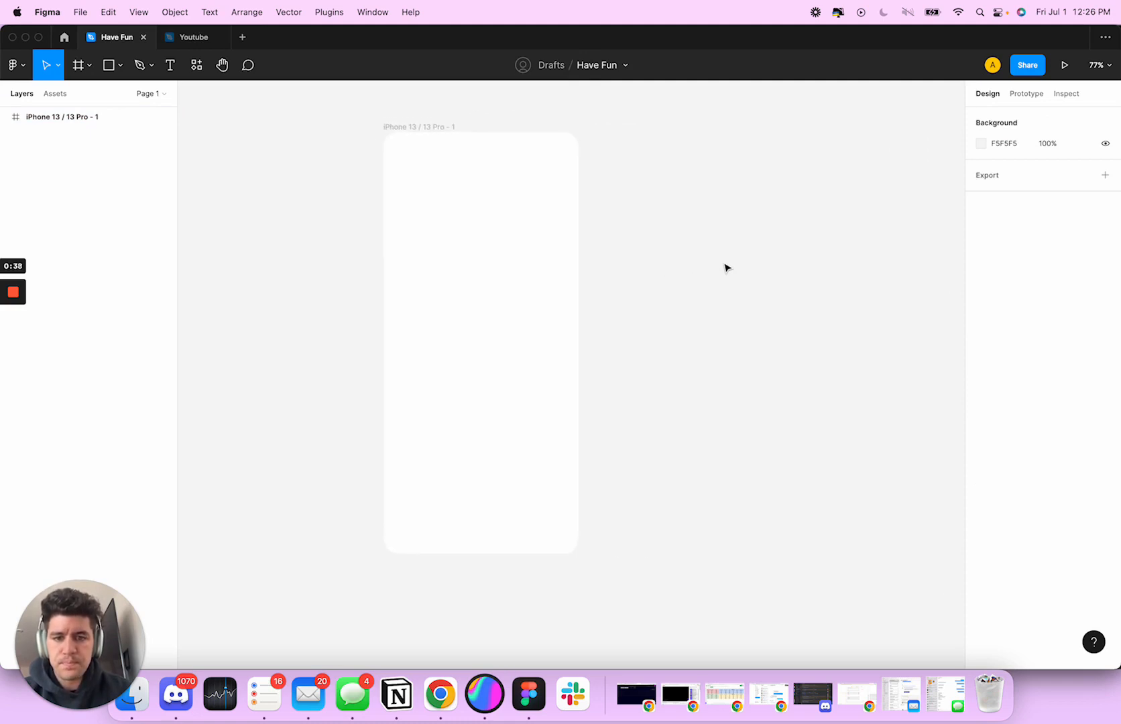
{"action": "scroll", "coordinate": [726, 267], "scroll_direction": "left", "scroll_amount": 1}
{"action": "scroll", "coordinate": [726, 268], "scroll_direction": "left", "scroll_amount": 2}
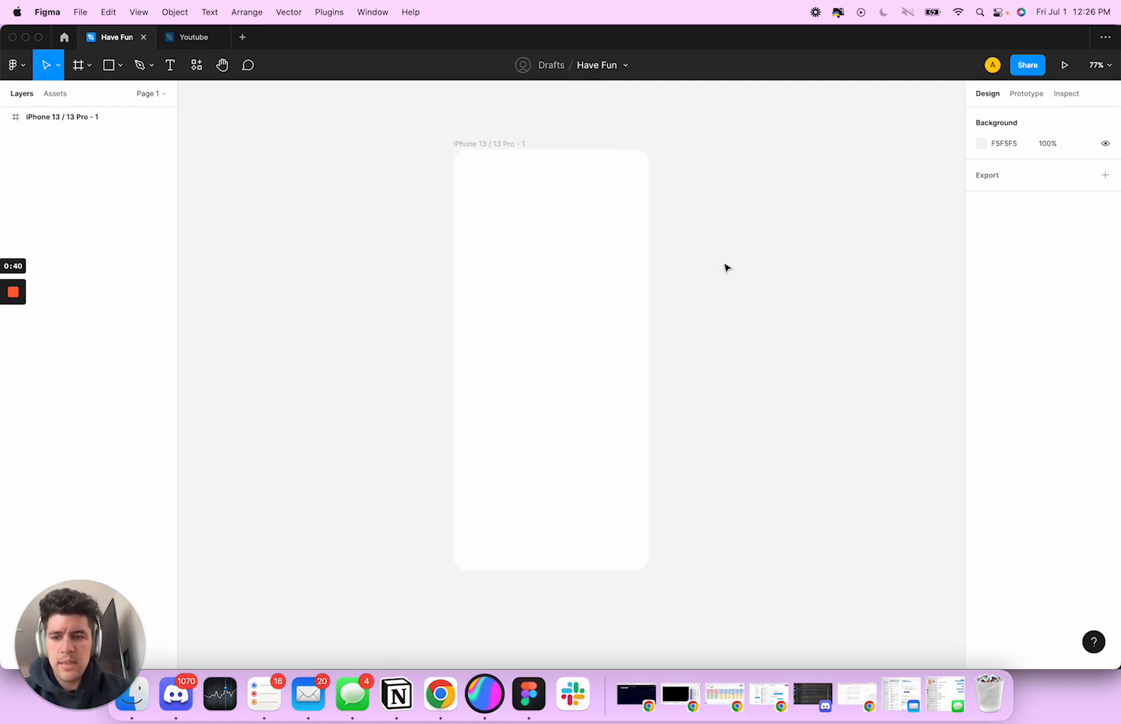
{"action": "left_click", "coordinate": [629, 270]}
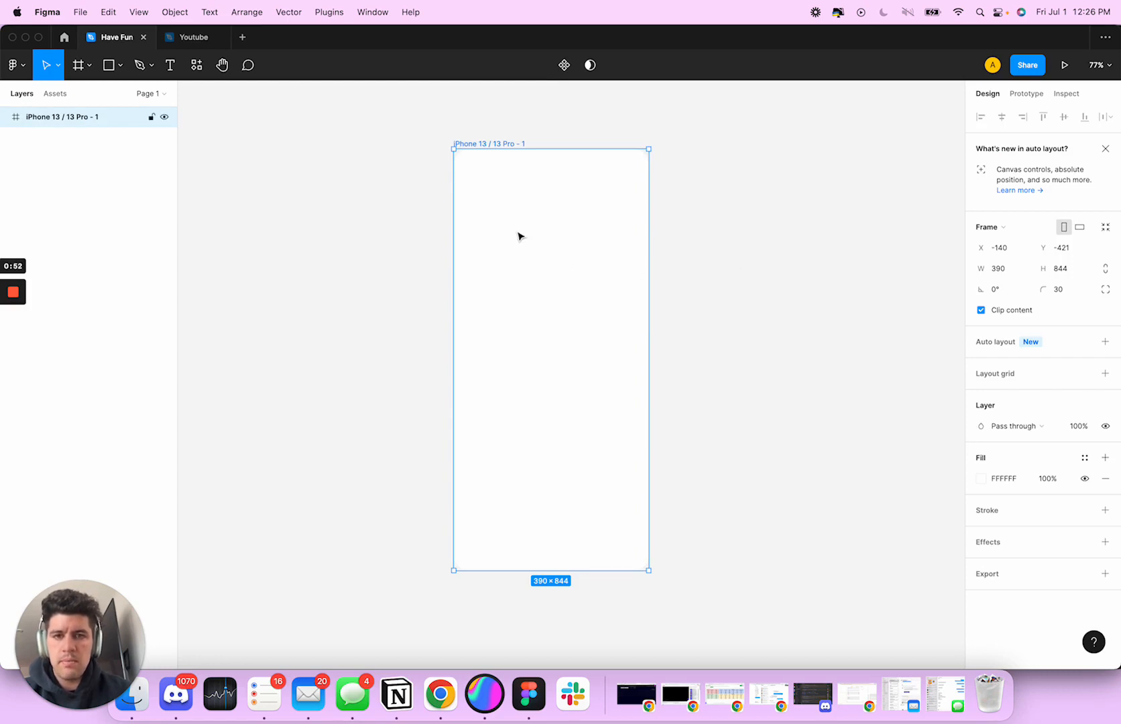
{"action": "key", "text": "t"}
{"action": "left_click_drag", "start_coordinate": [463, 195], "coordinate": [581, 234]}
{"action": "key", "text": "Escape"}
Add the text "Welcome to Enzo" in the upper part of the phone frame and position it at about X 26, Y 117
{"action": "key", "text": "t"}
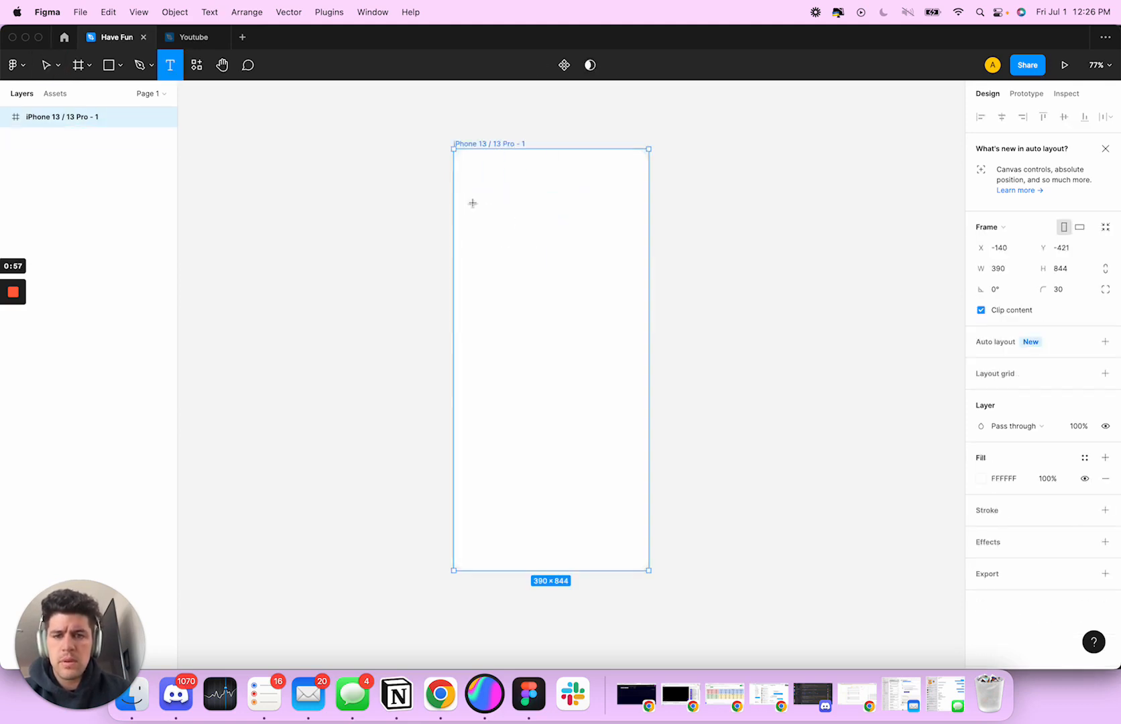
{"action": "left_click", "coordinate": [471, 203]}
{"action": "type", "text": "Welcome"}
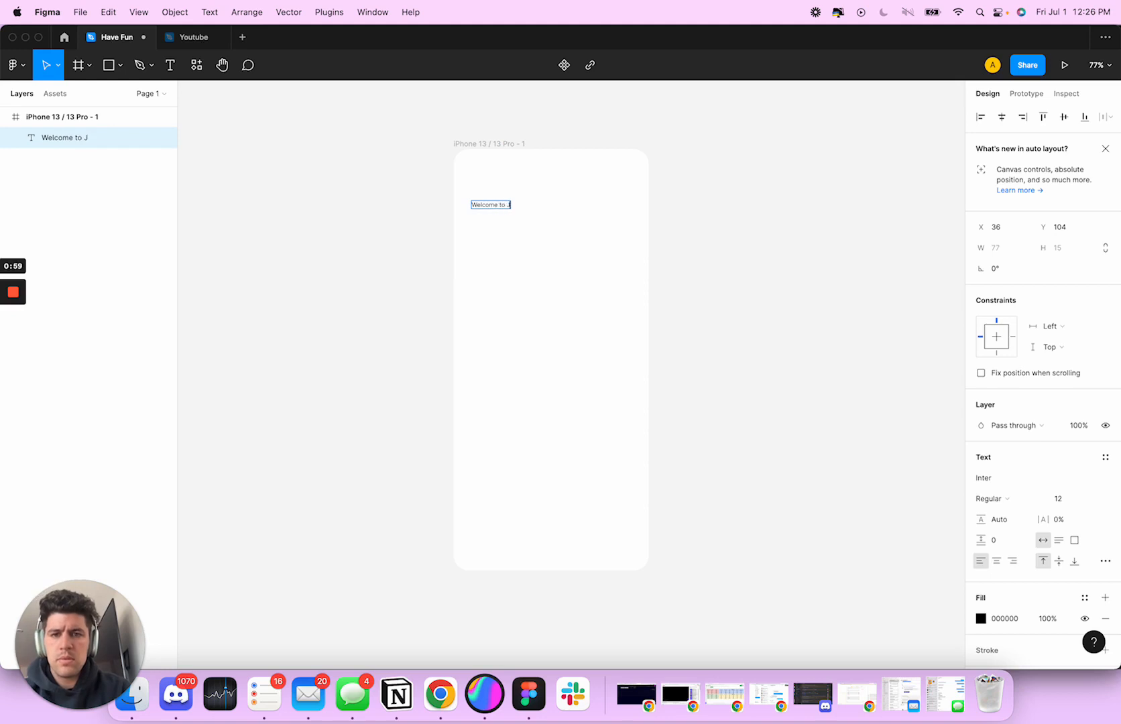
{"action": "type", "text": " to Enzo"}
{"action": "left_click", "coordinate": [510, 235]}
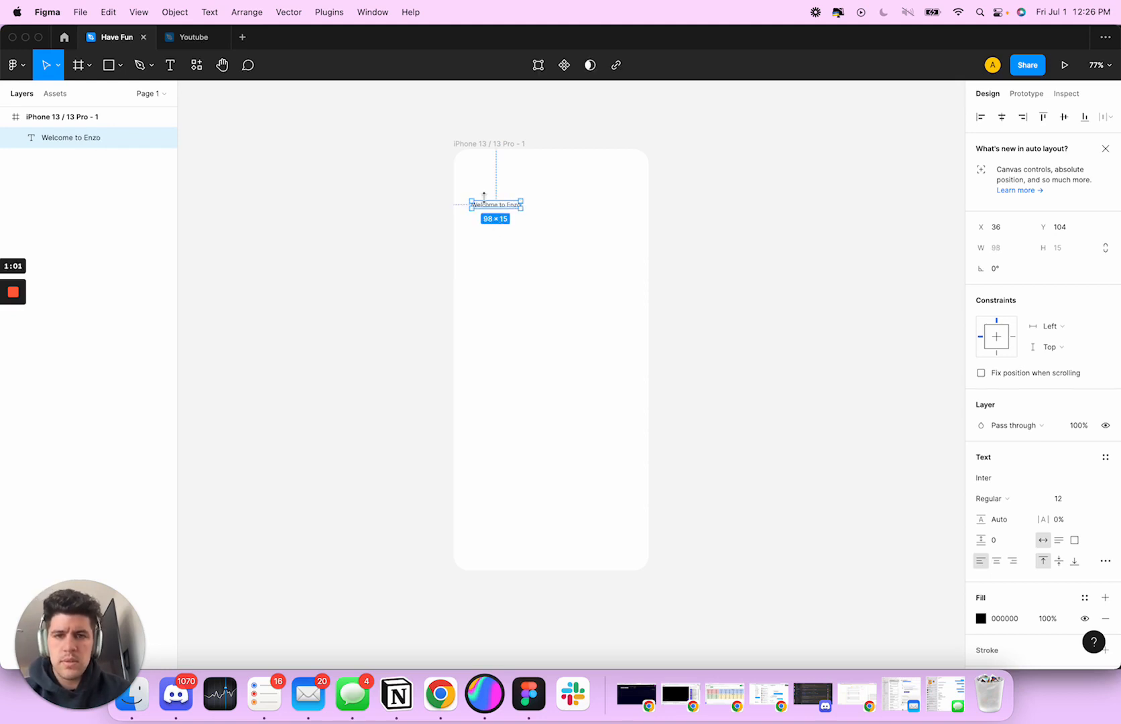
{"action": "left_click_drag", "start_coordinate": [488, 206], "coordinate": [483, 213]}
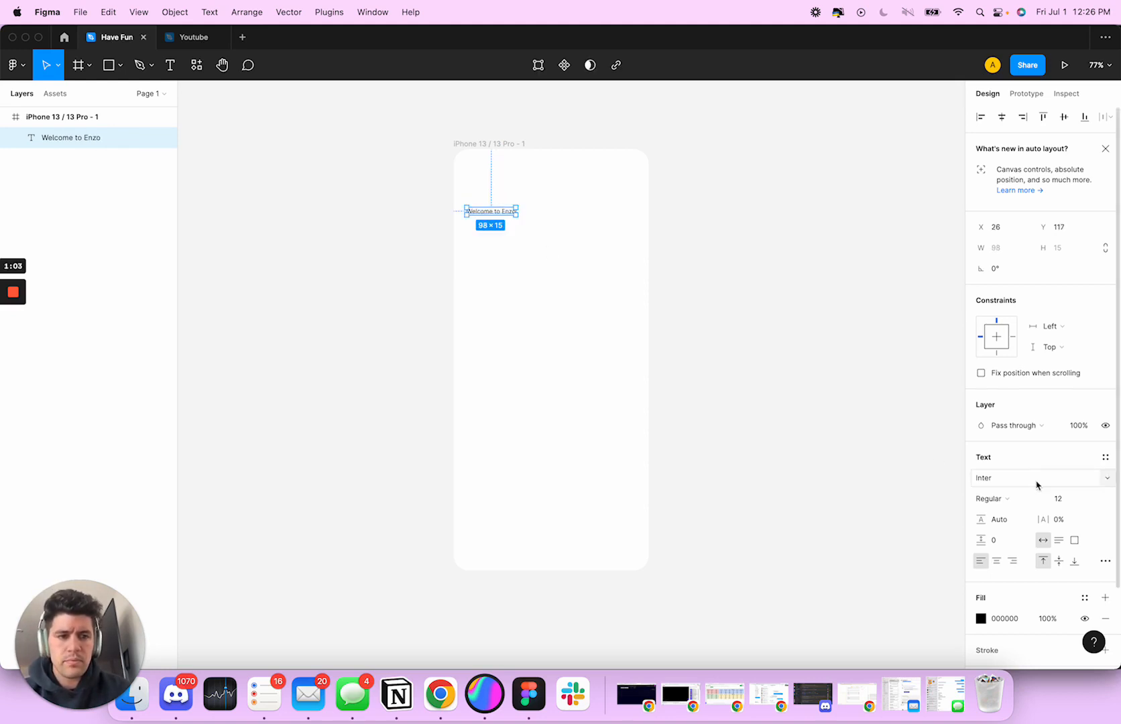
Format the "Welcome to Enzo" heading in SF Pro Display, Bold, size 28
{"action": "left_click", "coordinate": [993, 477]}
{"action": "type", "text": "SF p"}
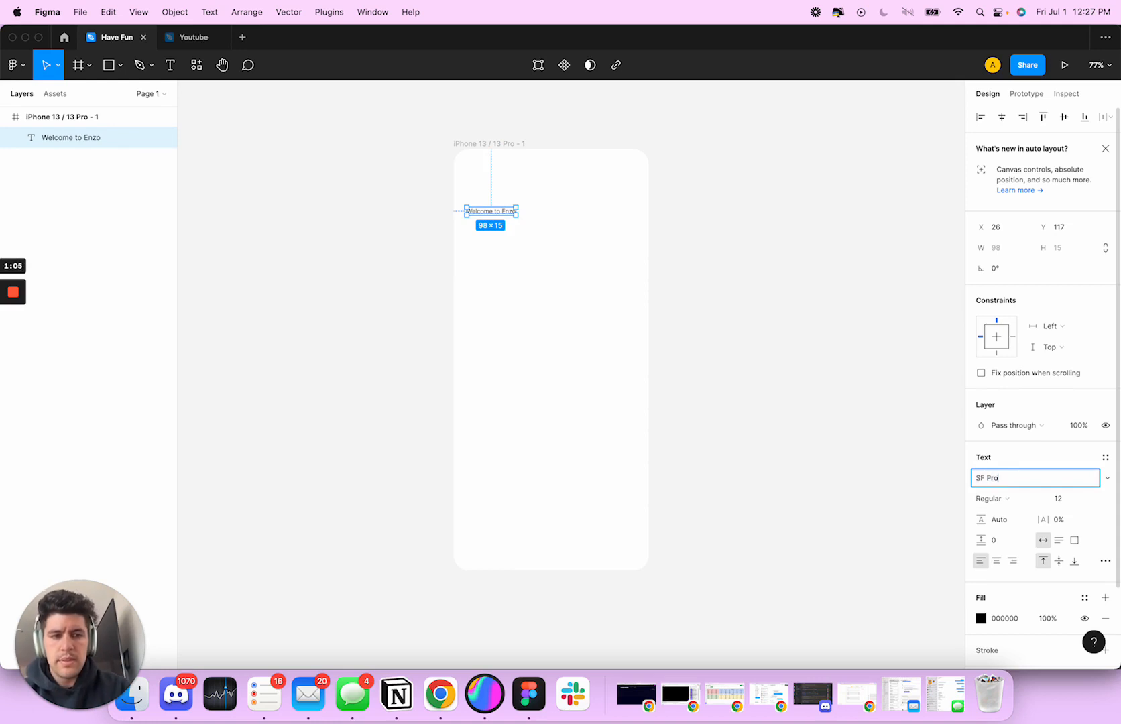
{"action": "type", "text": "ro"}
{"action": "key", "text": "Return"}
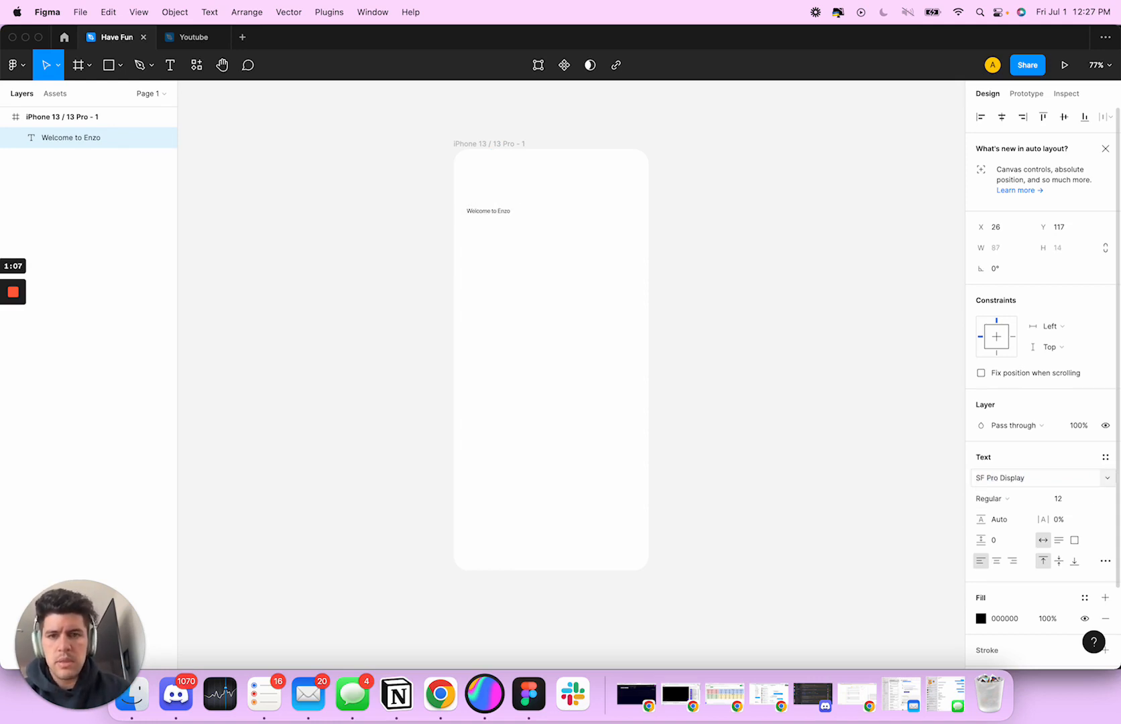
{"action": "left_click", "coordinate": [1075, 500]}
{"action": "type", "text": "28"}
{"action": "key", "text": "Return"}
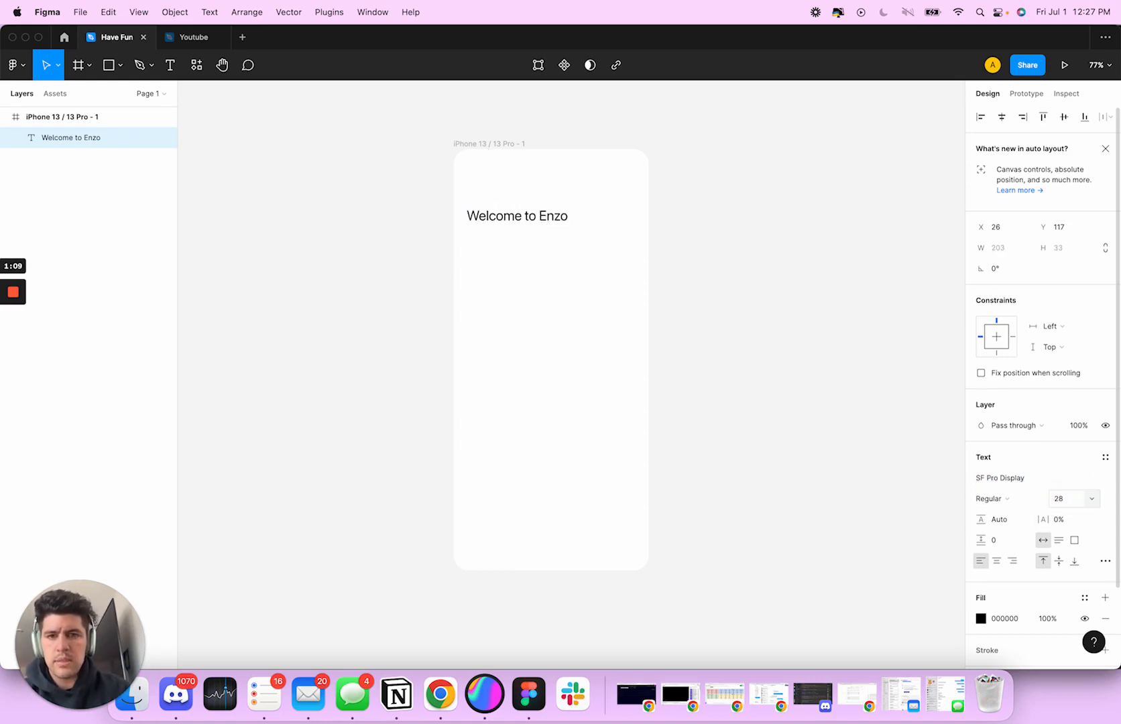
{"action": "left_click", "coordinate": [1006, 499]}
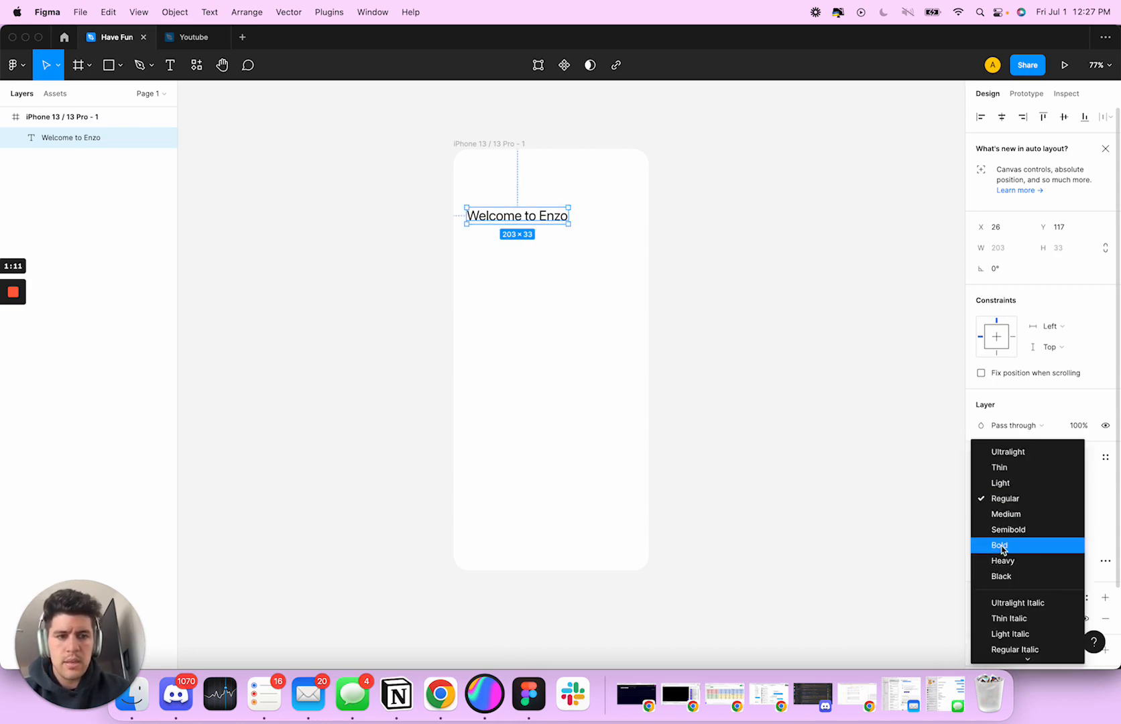
{"action": "left_click", "coordinate": [1000, 545]}
{"action": "left_click", "coordinate": [547, 295]}
Duplicate the heading directly beneath itself at about X 27, Y 160 and set the copy's font size to 17
{"action": "left_click", "coordinate": [497, 222]}
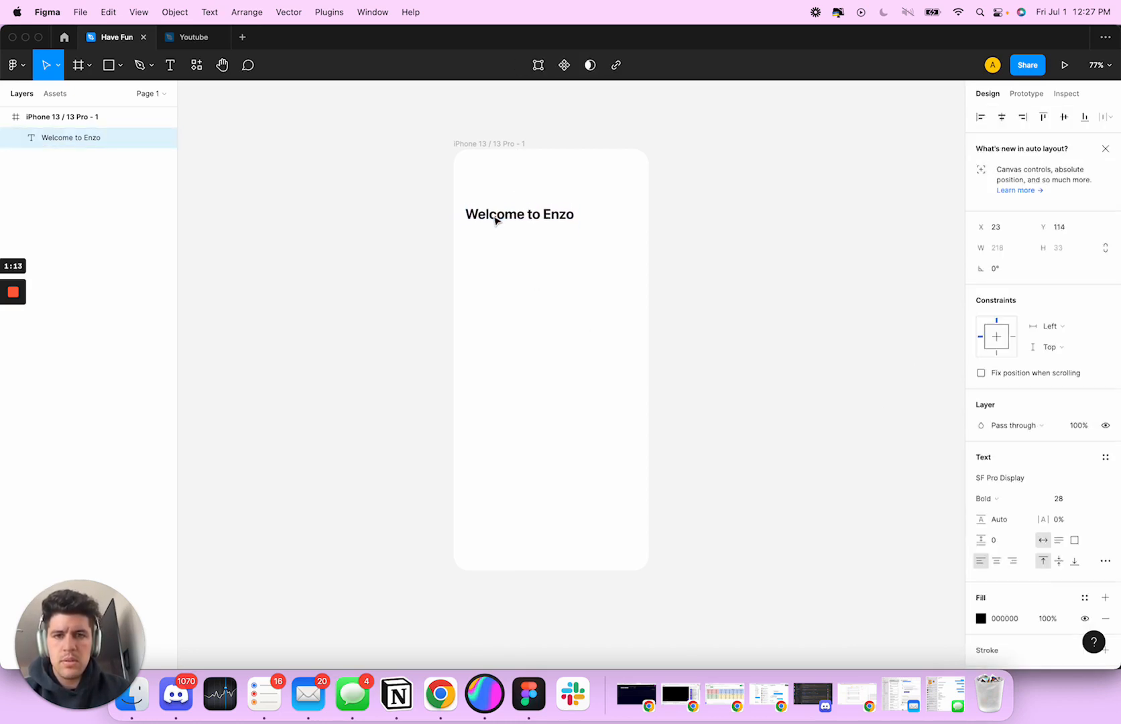
{"action": "left_click_drag", "start_coordinate": [496, 218], "coordinate": [497, 241]}
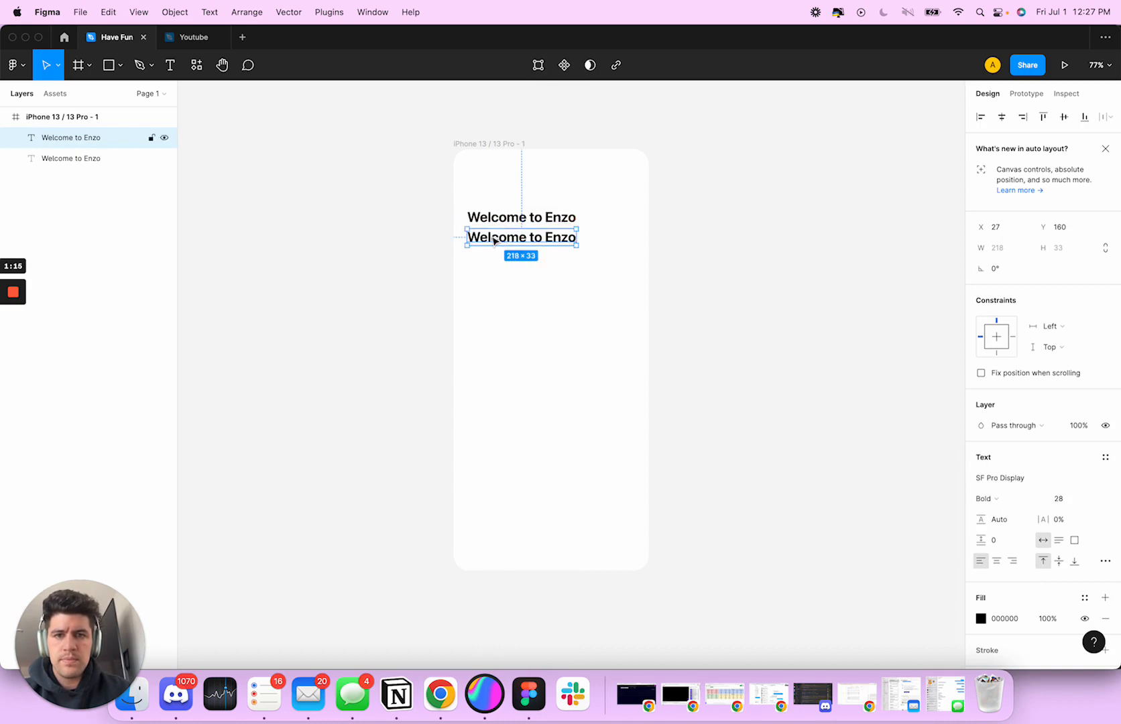
{"action": "left_click", "coordinate": [1066, 499]}
{"action": "key", "text": "Return"}
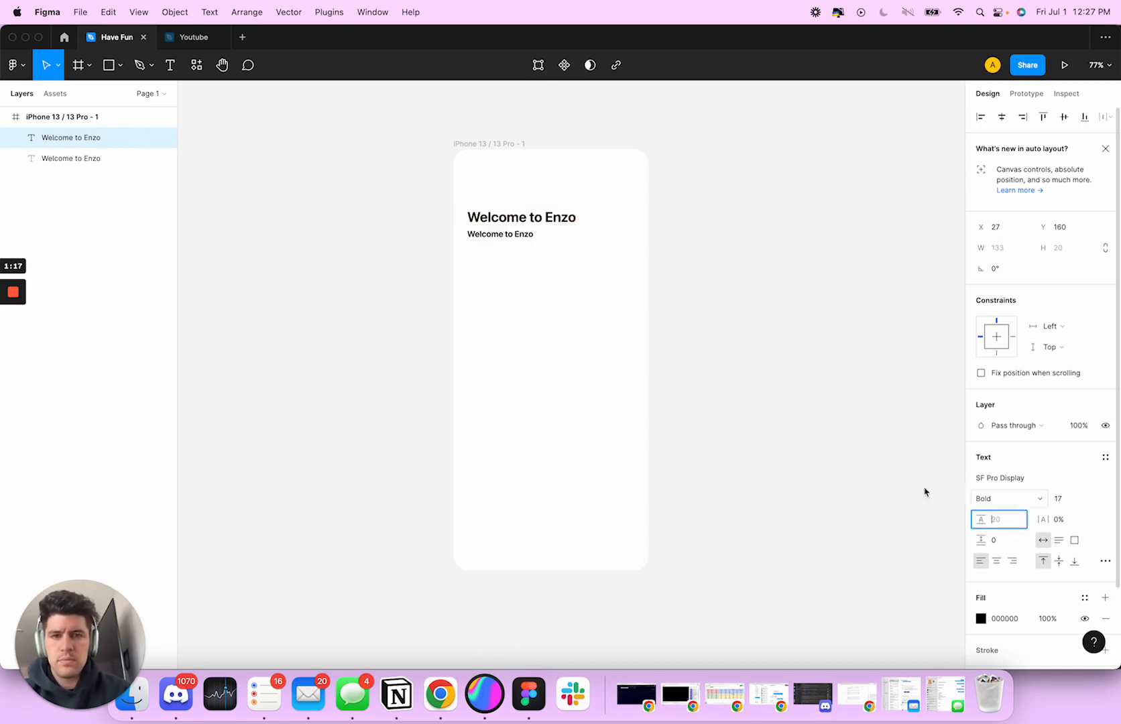
{"action": "double_click", "coordinate": [510, 234]}
{"action": "type", "text": "Lets g"}
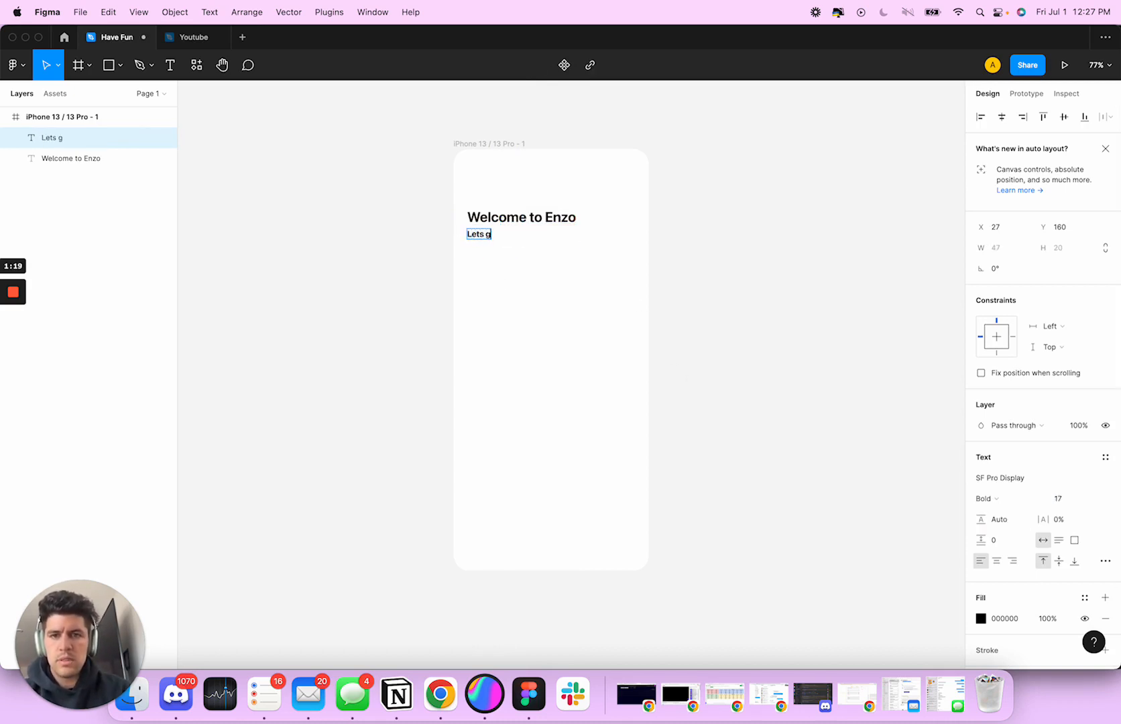
{"action": "type", "text": "et tasks done"}
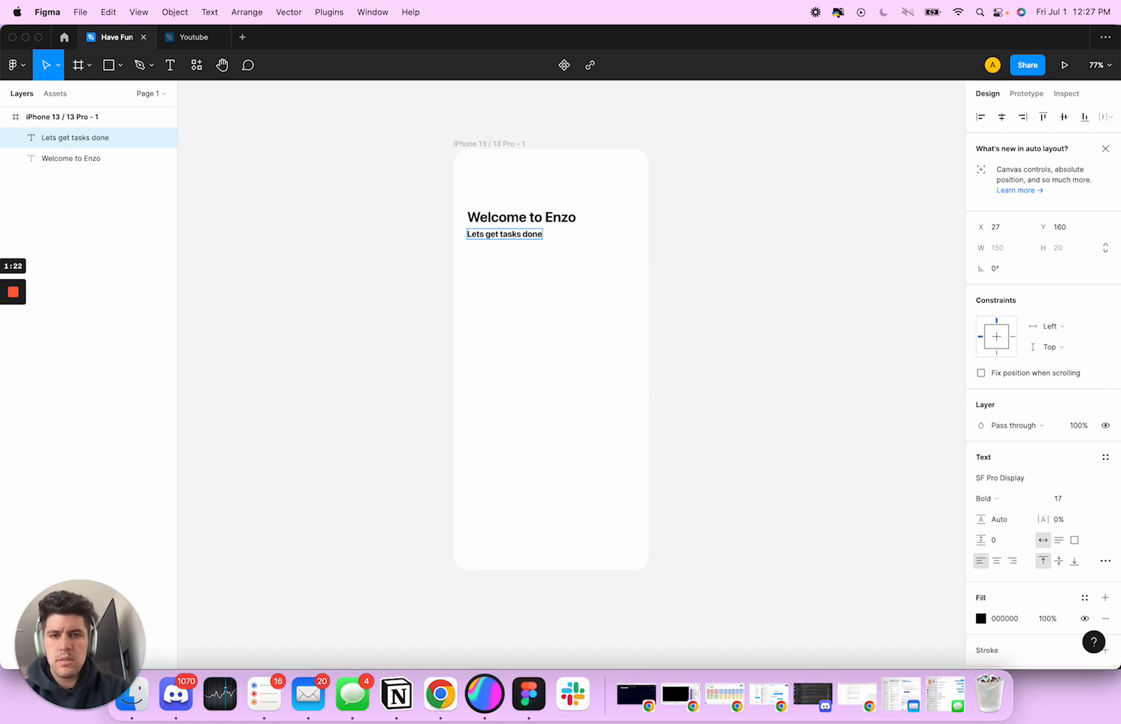
{"action": "key", "text": "super+a"}
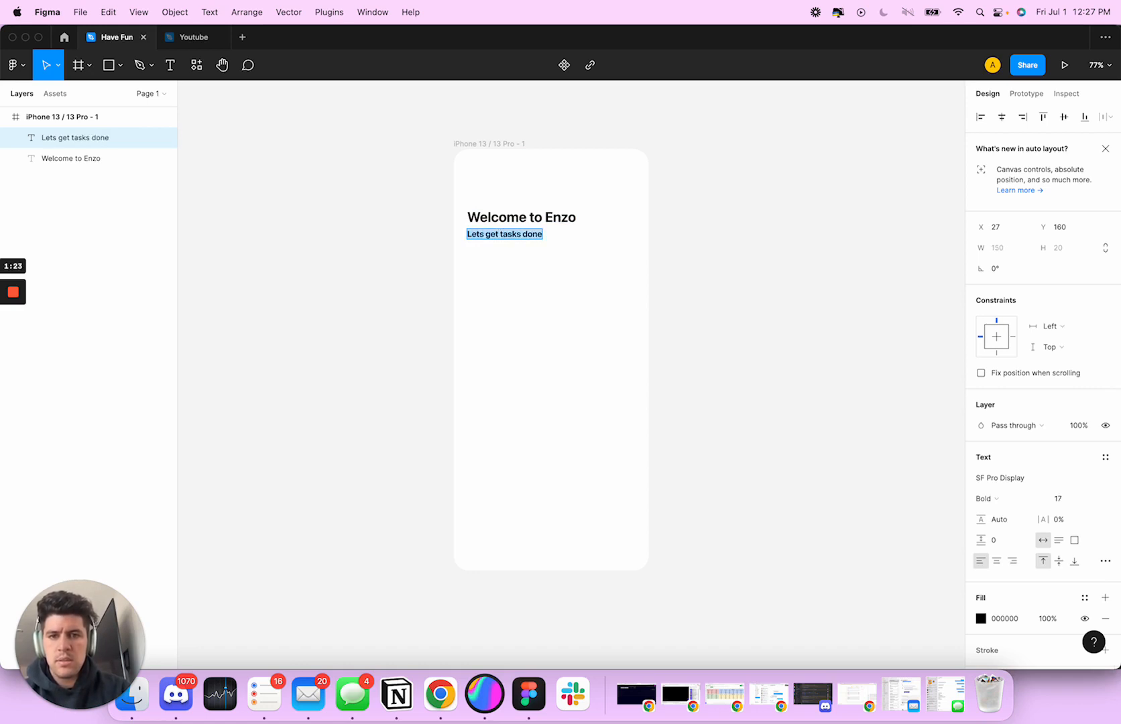
{"action": "type", "text": "Track y"}
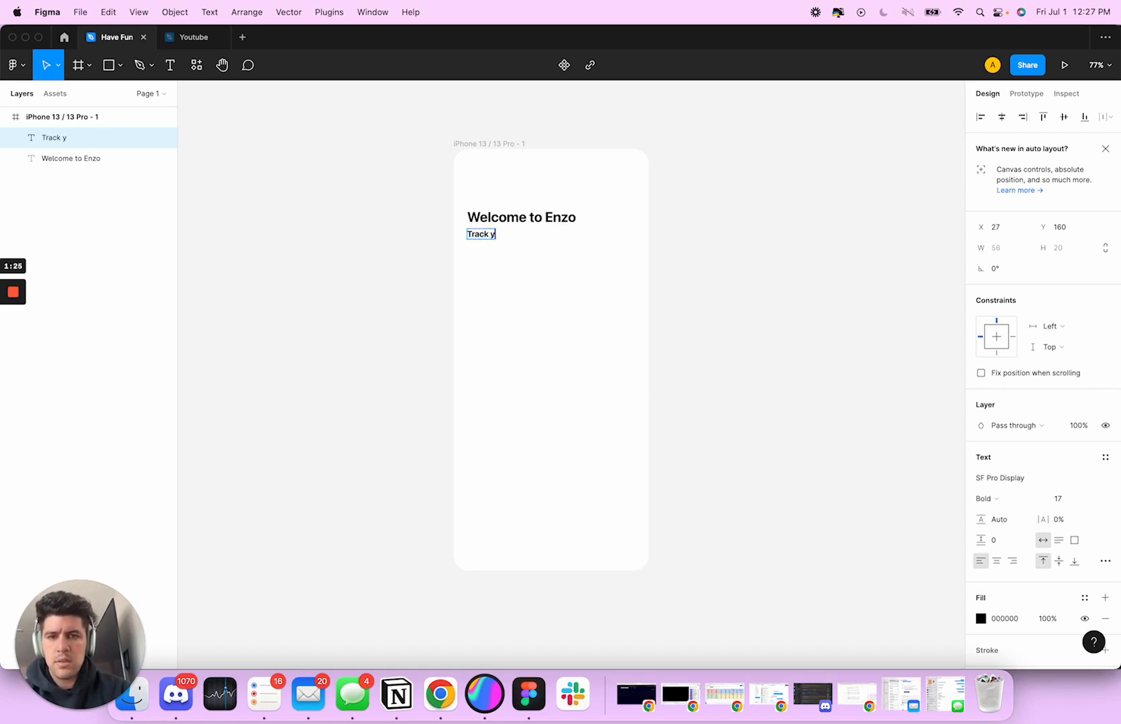
Replace the whole text of the smaller copy with "Lets complete your daily Tasks, together."
{"action": "key", "text": "super+a"}
{"action": "type", "text": "Lets get taasks d"}
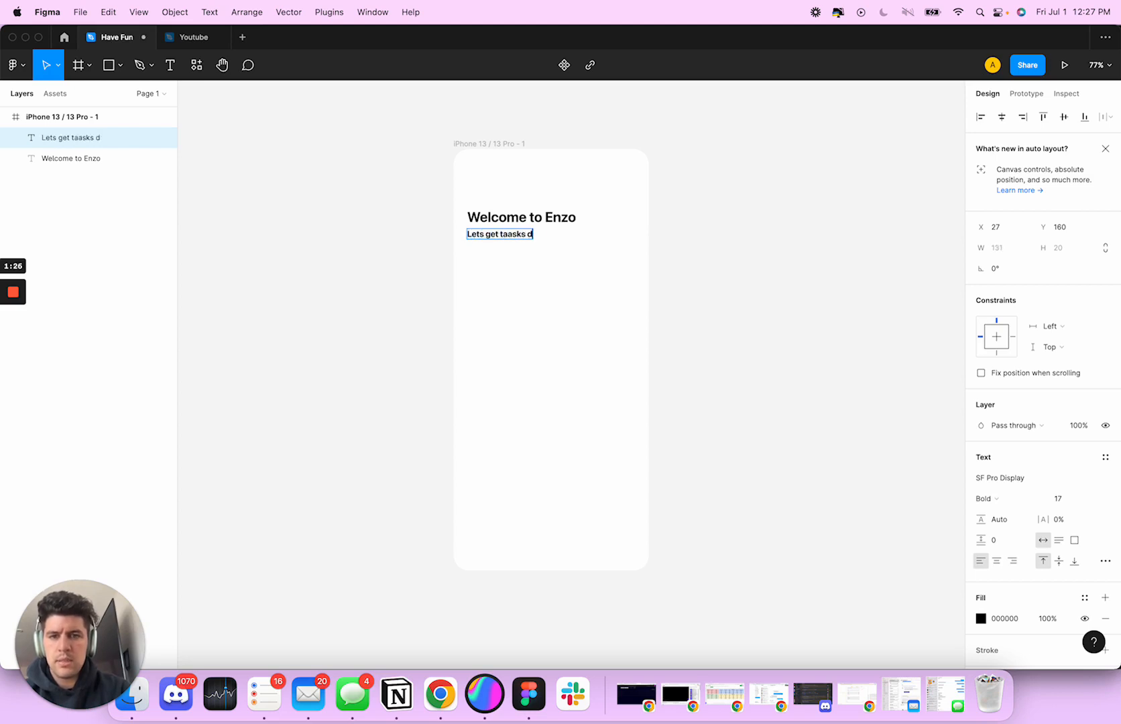
{"action": "type", "text": "o"}
{"action": "key", "text": "BackSpace"}
{"action": "key", "text": "BackSpace"}
{"action": "key", "text": "BackSpace"}
{"action": "key", "text": "BackSpace"}
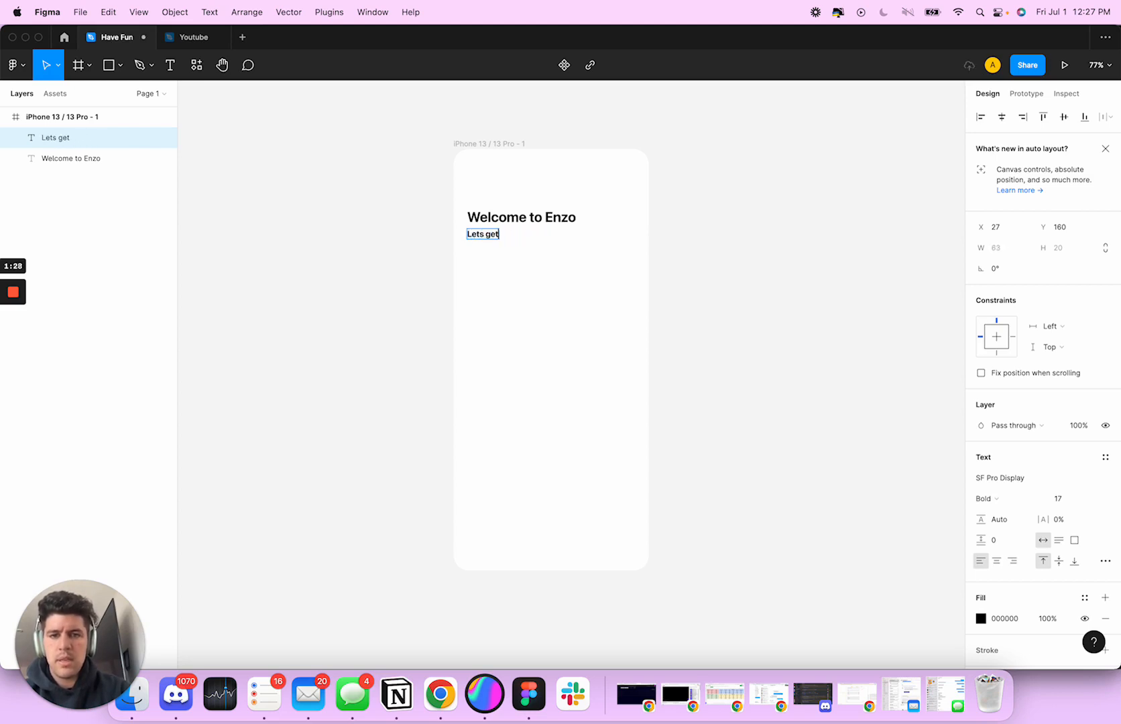
{"action": "key", "text": "BackSpace"}
{"action": "key", "text": "BackSpace"}
{"action": "key", "text": "BackSpace"}
{"action": "type", "text": "complete your"}
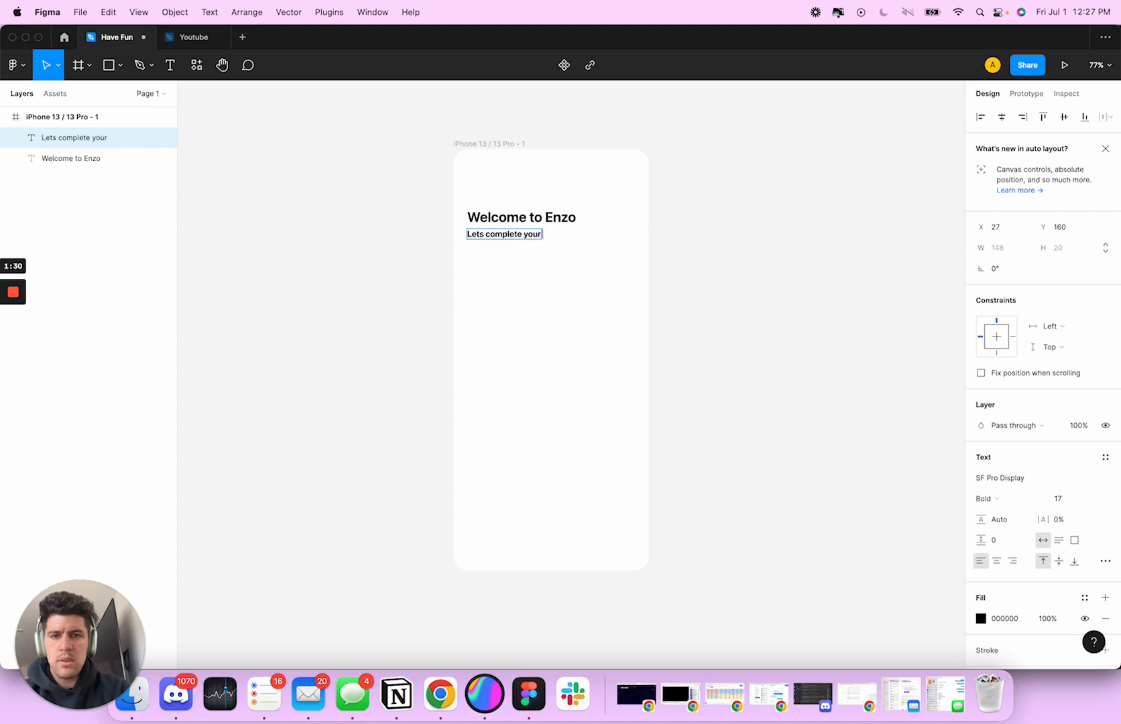
{"action": "type", "text": " daily Tasks"}
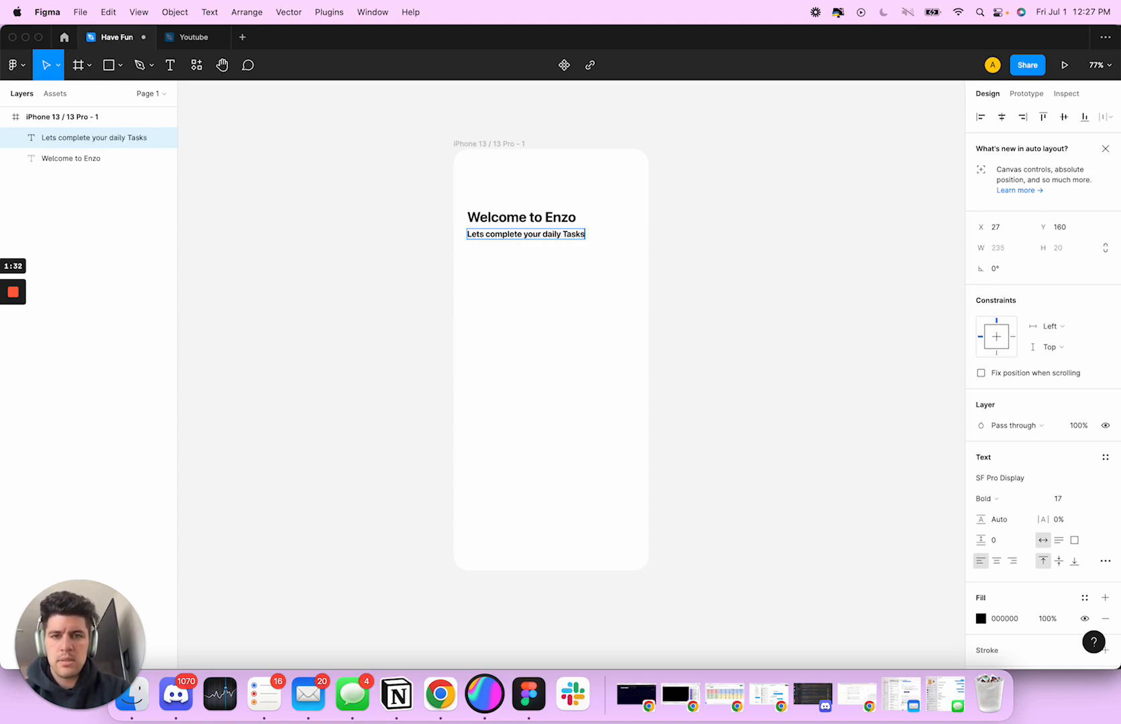
{"action": "type", "text": ", together."}
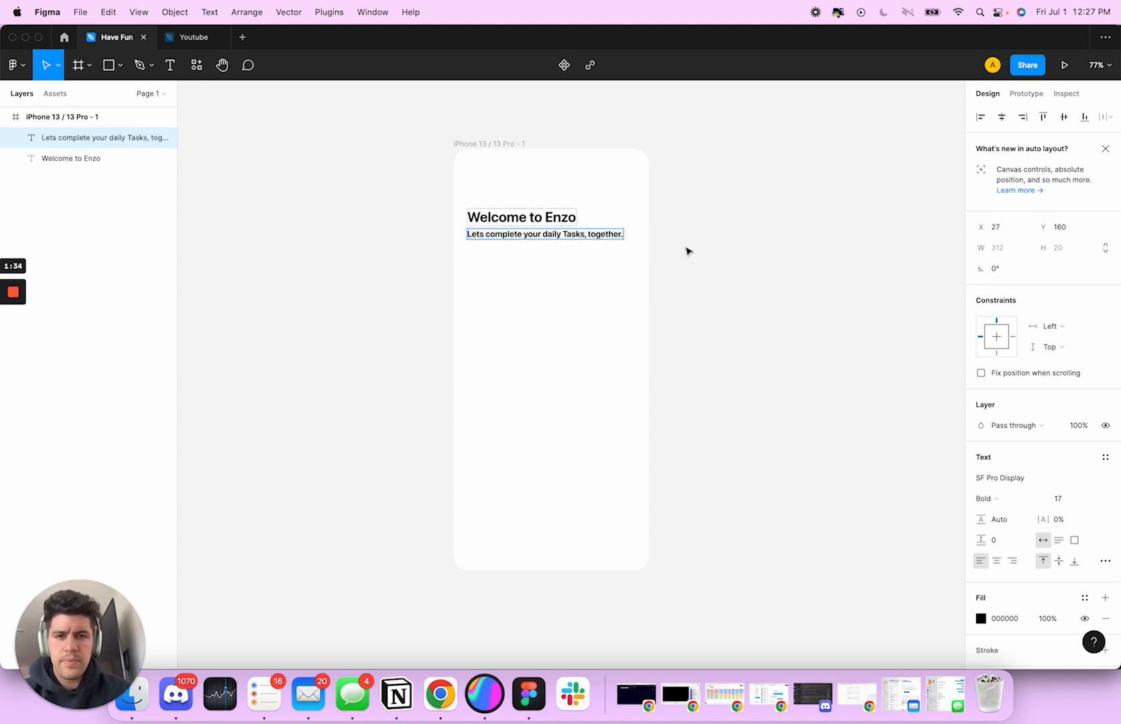
{"action": "key", "text": "Escape"}
Set the subtitle's font weight to Medium and its fill to a mid grey, about 828282
{"action": "left_click", "coordinate": [986, 499]}
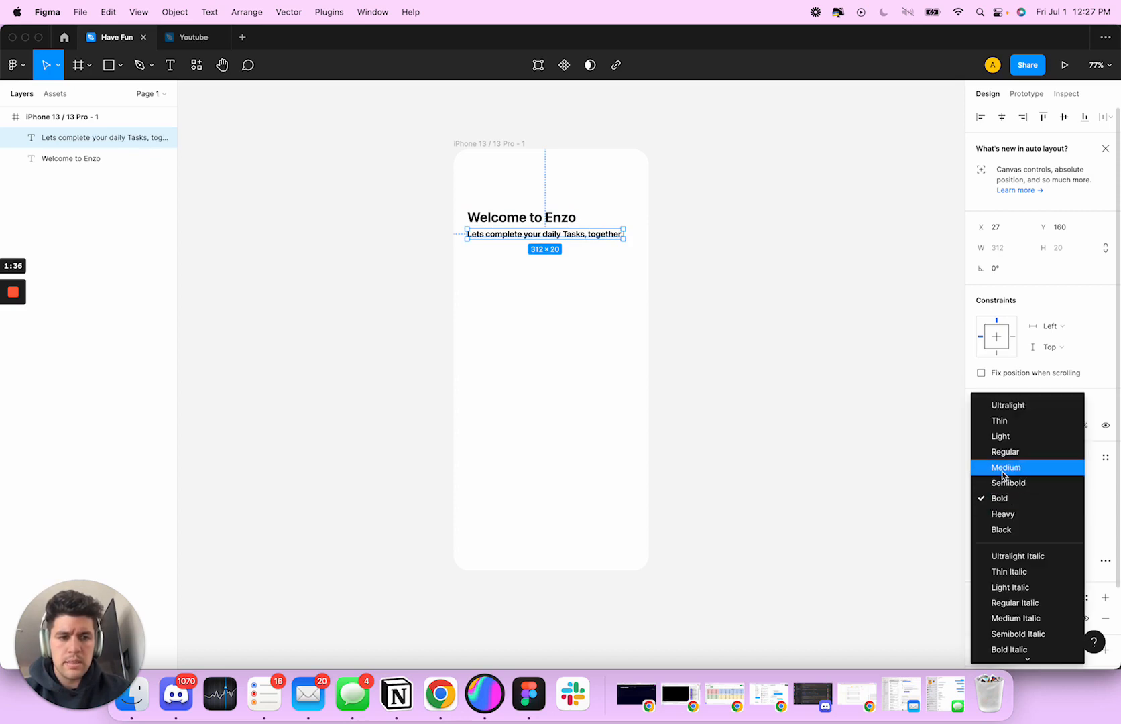
{"action": "left_click", "coordinate": [1004, 467]}
{"action": "left_click", "coordinate": [982, 619]}
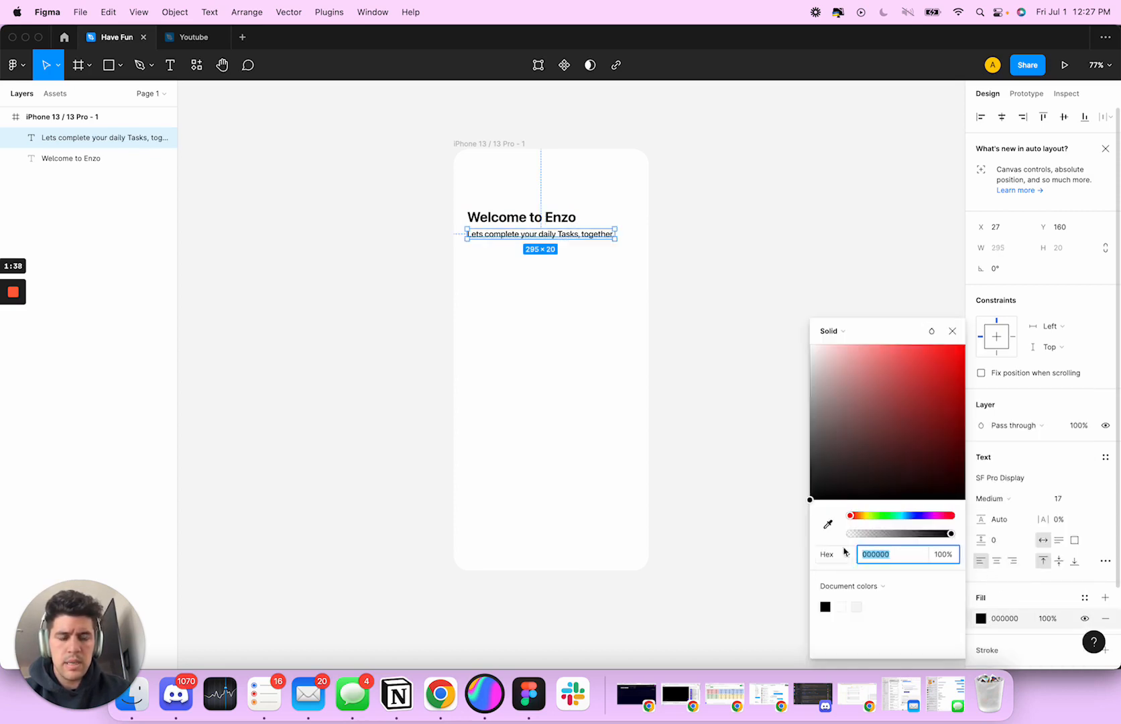
{"action": "left_click_drag", "start_coordinate": [813, 460], "coordinate": [783, 431]}
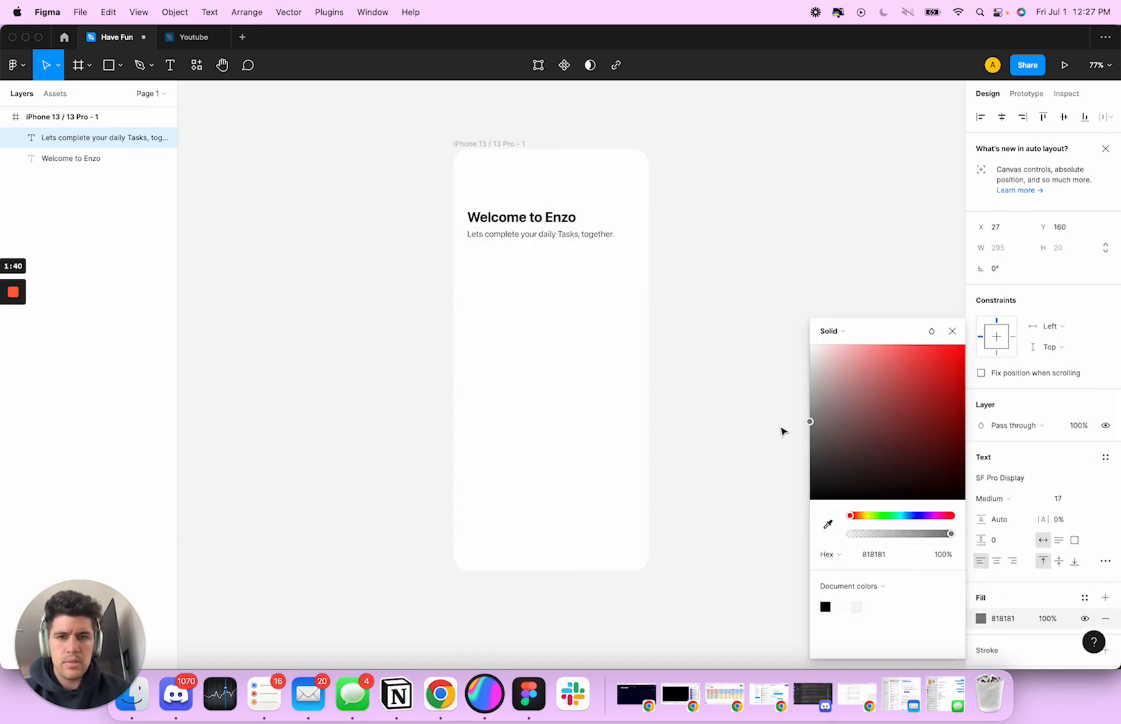
{"action": "left_click", "coordinate": [678, 279]}
{"action": "left_click", "coordinate": [529, 237]}
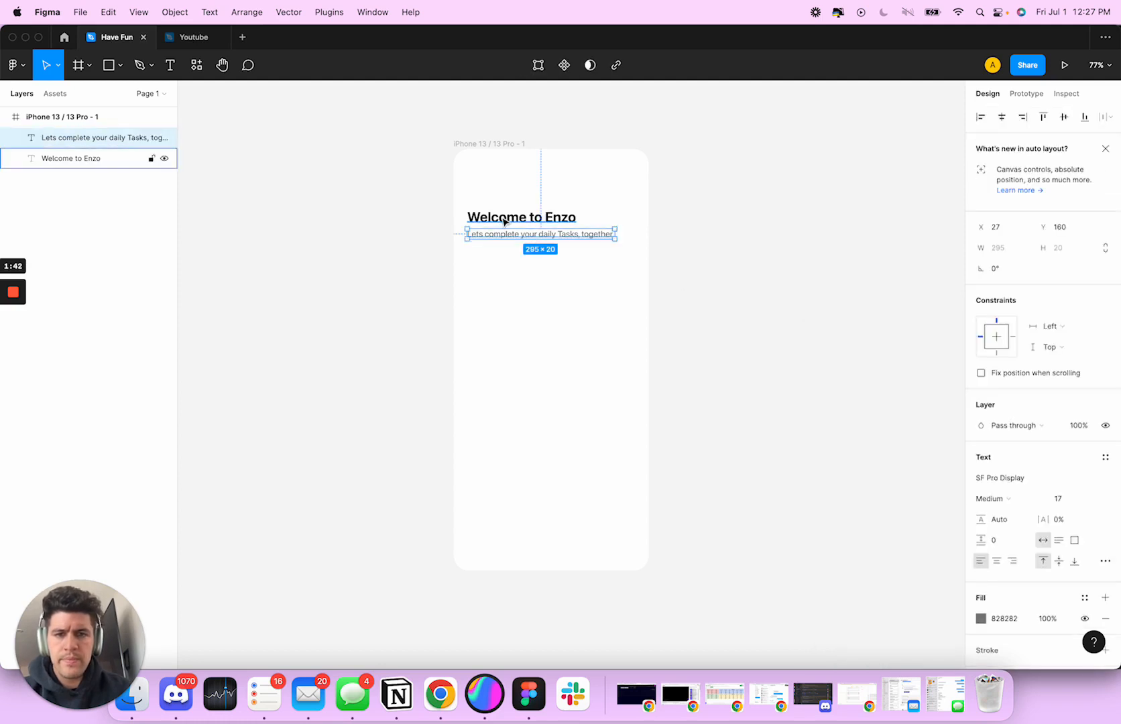
{"action": "left_click", "coordinate": [588, 256]}
{"action": "scroll", "coordinate": [556, 238], "scroll_direction": "up", "scroll_amount": 5}
{"action": "left_click", "coordinate": [556, 239]}
{"action": "scroll", "coordinate": [633, 283], "scroll_direction": "down", "scroll_amount": 4}
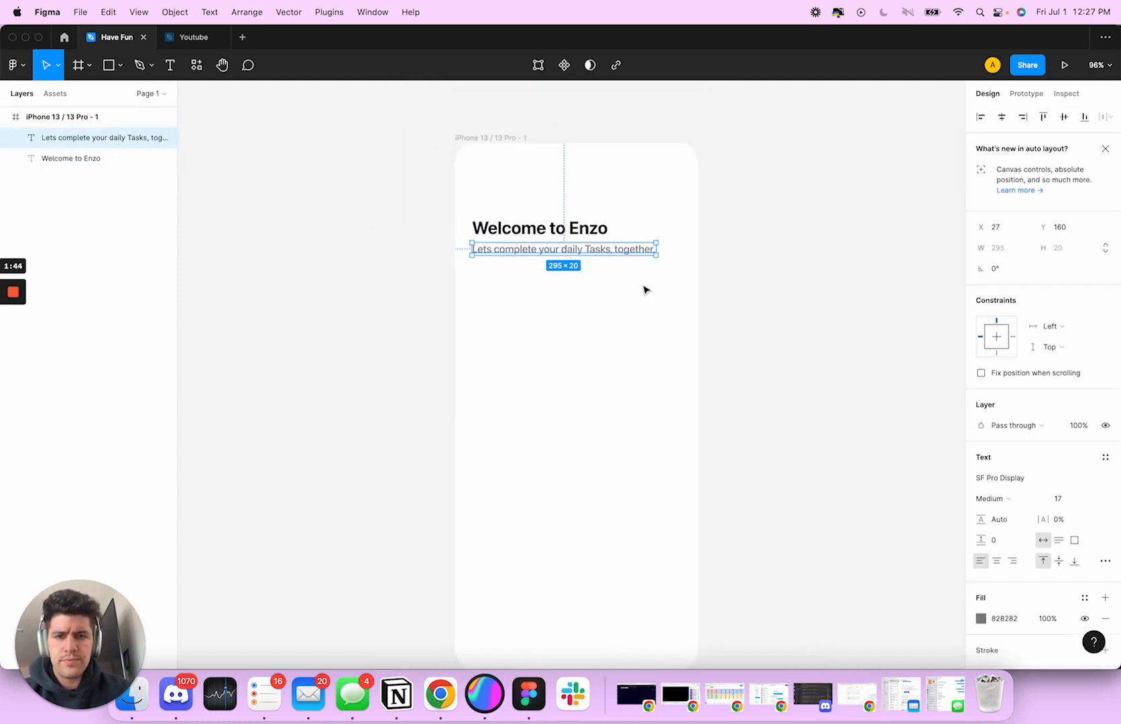
{"action": "scroll", "coordinate": [642, 290], "scroll_direction": "down", "scroll_amount": 2}
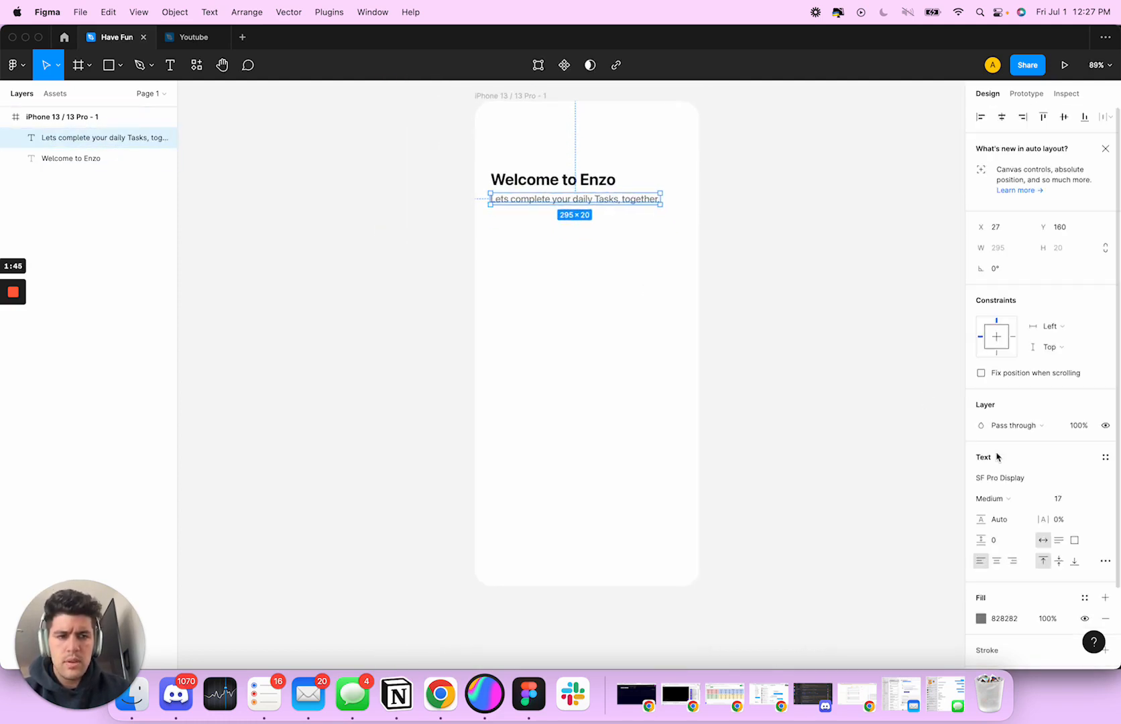
Darken the subtitle's fill slightly to grey 7E7E7E
{"action": "left_click", "coordinate": [981, 618]}
{"action": "left_click_drag", "start_coordinate": [814, 429], "coordinate": [811, 433]}
{"action": "left_click", "coordinate": [745, 348]}
{"action": "scroll", "coordinate": [743, 357], "scroll_direction": "up", "scroll_amount": 5}
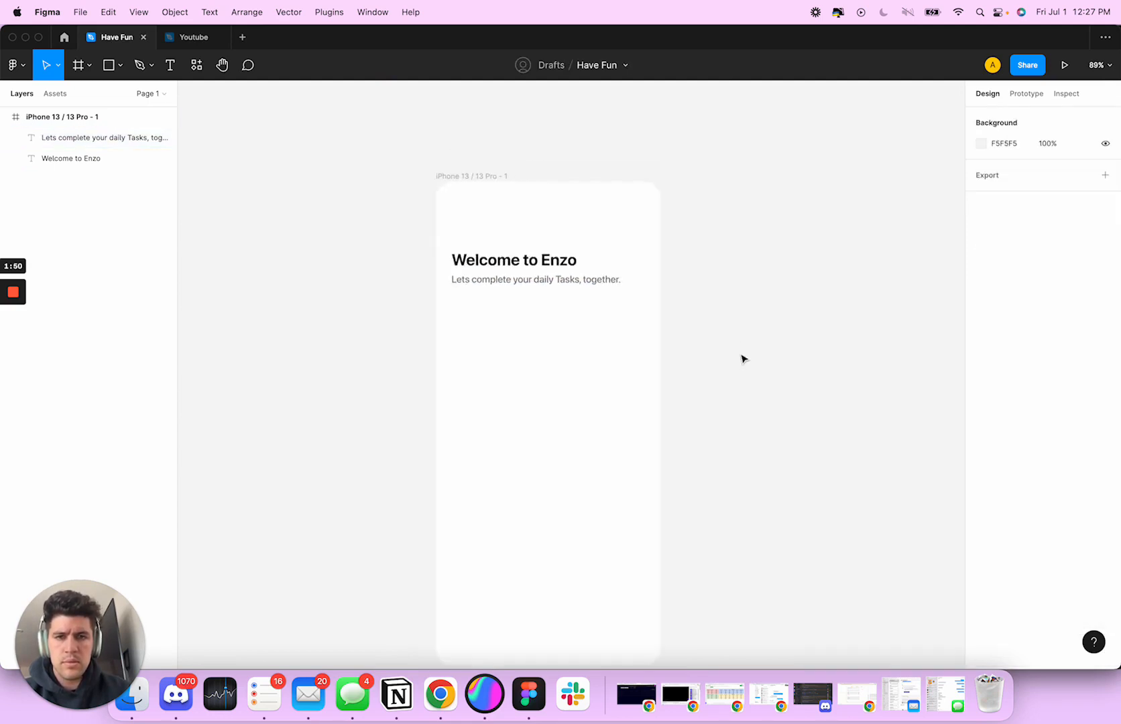
Set the fill of the "Welcome to Enzo" heading to dark grey 212121
{"action": "left_click", "coordinate": [520, 313]}
{"action": "scroll", "coordinate": [624, 322], "scroll_direction": "down", "scroll_amount": 3}
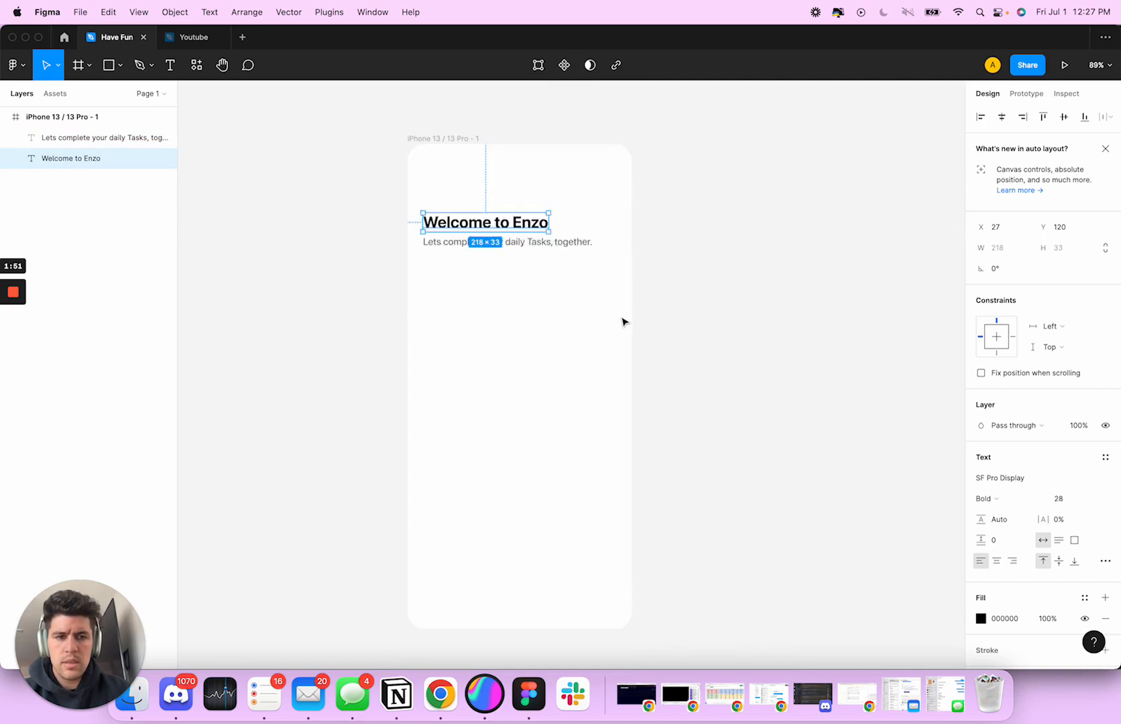
{"action": "left_click", "coordinate": [982, 618]}
{"action": "left_click_drag", "start_coordinate": [811, 490], "coordinate": [810, 482]}
{"action": "left_click", "coordinate": [902, 555]}
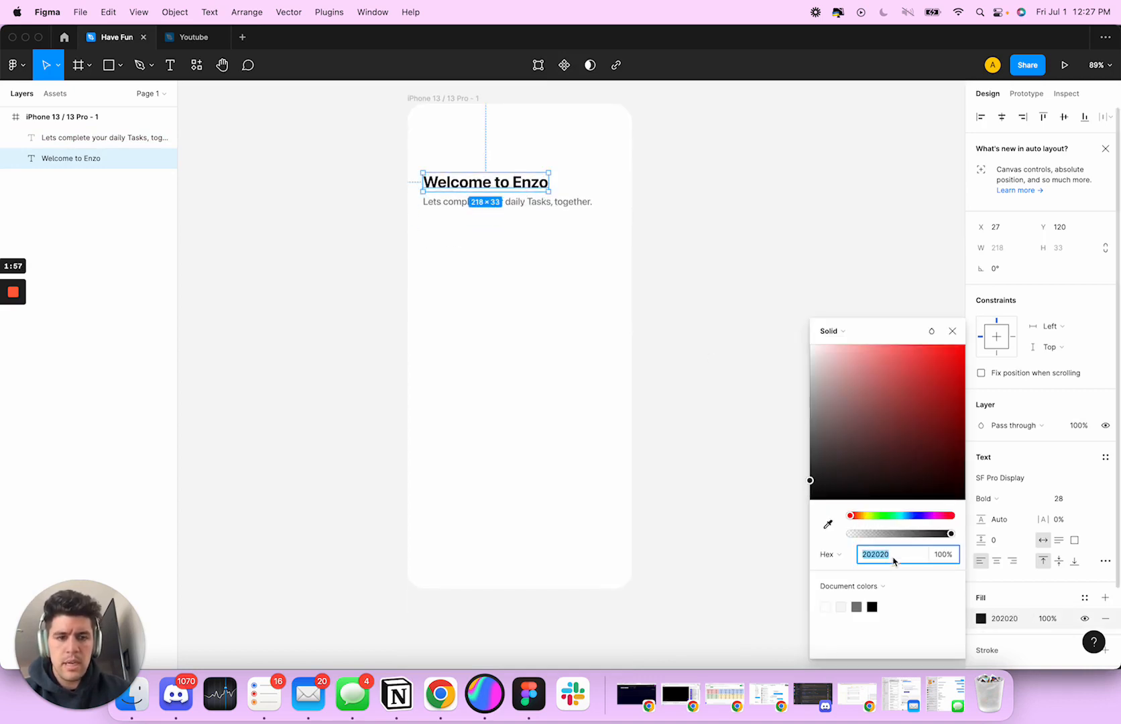
{"action": "type", "text": "2121"}
{"action": "key", "text": "Return"}
{"action": "left_click", "coordinate": [695, 446]}
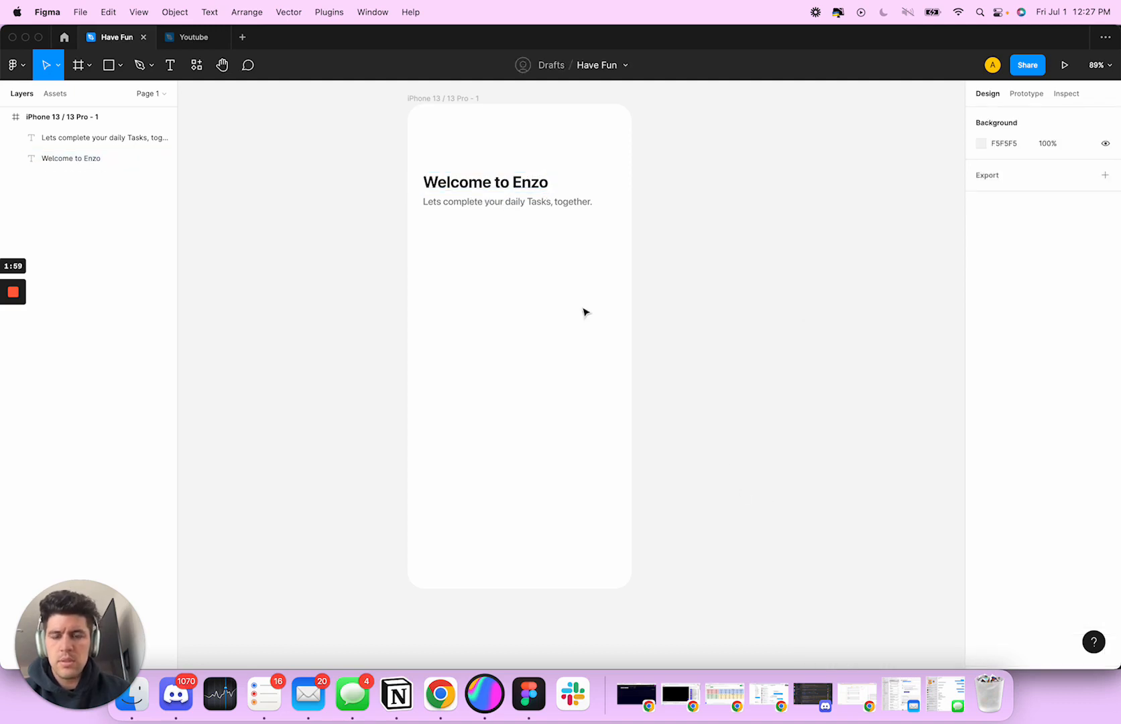
Widen the subtitle's text box slightly to about 297
{"action": "scroll", "coordinate": [584, 312], "scroll_direction": "up", "scroll_amount": 2}
{"action": "left_click", "coordinate": [526, 228]}
{"action": "scroll", "coordinate": [664, 242], "scroll_direction": "left", "scroll_amount": 3}
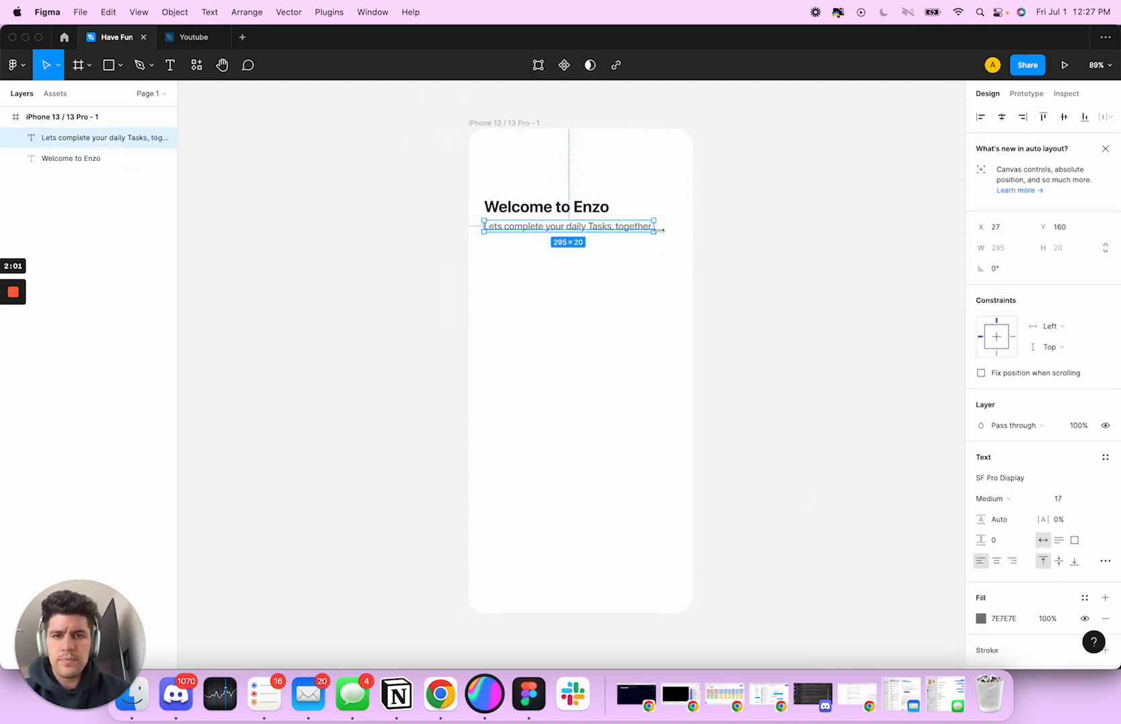
{"action": "mouse_move", "coordinate": [653, 227]}
{"action": "left_mouse_down"}
{"action": "mouse_move", "coordinate": [632, 227]}
{"action": "mouse_move", "coordinate": [656, 226]}
{"action": "left_mouse_up"}
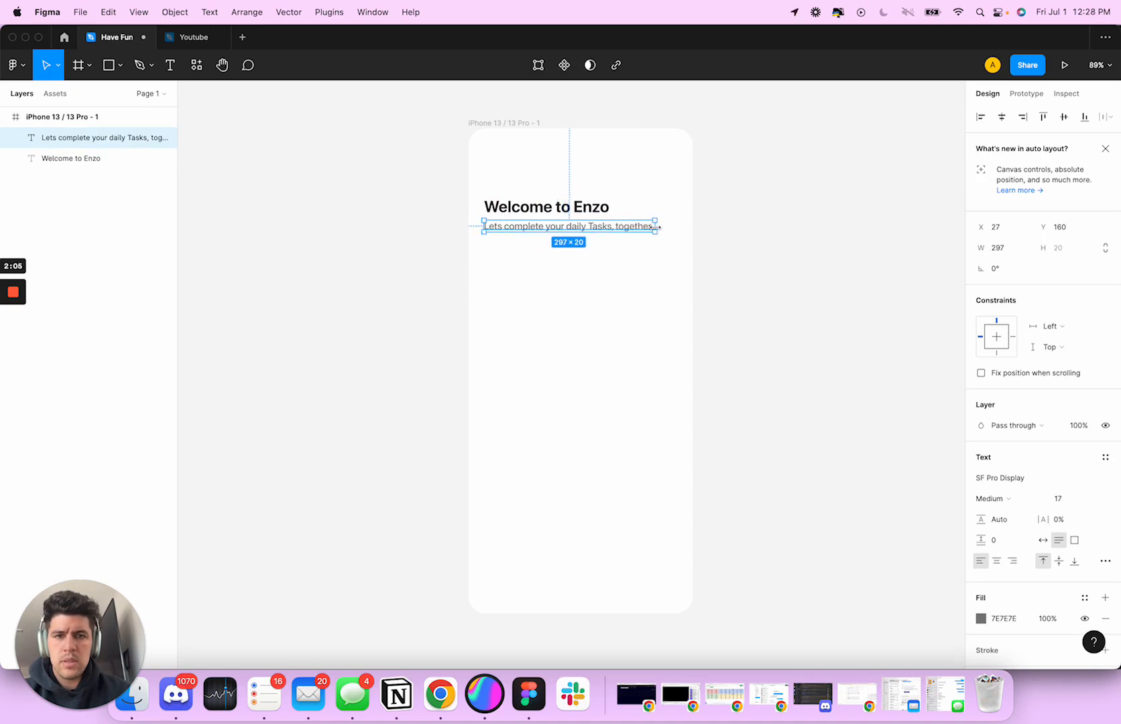
Group the heading with the subtitle and move the group up to about X 28, Y 60
{"action": "left_click", "coordinate": [628, 270]}
{"action": "left_click", "coordinate": [535, 210]}
{"action": "left_click", "coordinate": [536, 228], "text": "shift"}
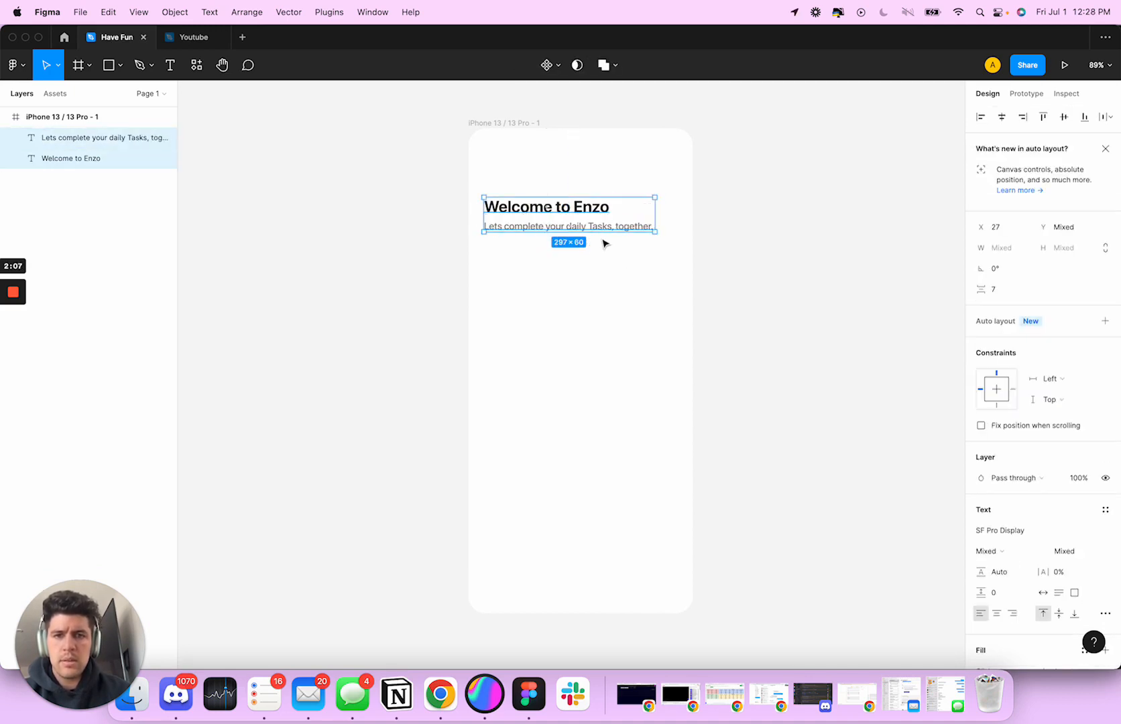
{"action": "key", "text": "super+g"}
{"action": "left_click_drag", "start_coordinate": [537, 225], "coordinate": [538, 190]}
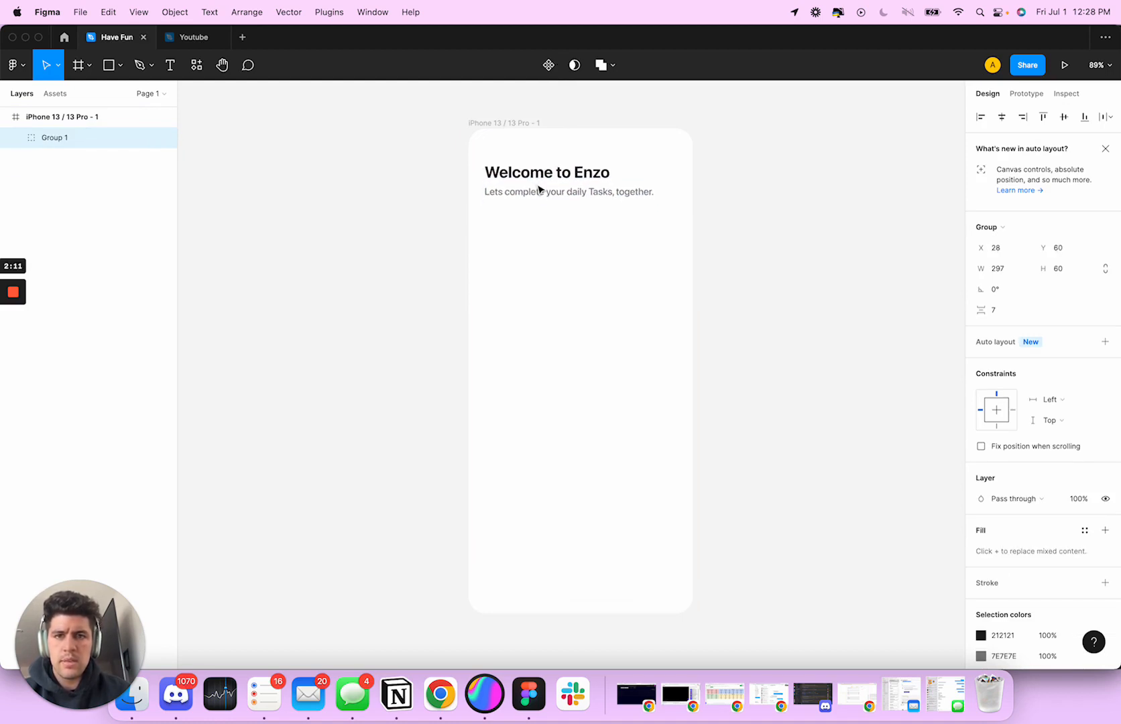
Nudge the text group sideways to X 16, checking its distances to the frame edges
{"action": "key", "text": "alt"}
{"action": "key", "text": "Left"}
{"action": "key", "text": "Left"}
{"action": "key", "text": "Left"}
{"action": "key", "text": "Left"}
{"action": "key", "text": "Left"}
{"action": "key", "text": "Left"}
{"action": "key", "text": "Left"}
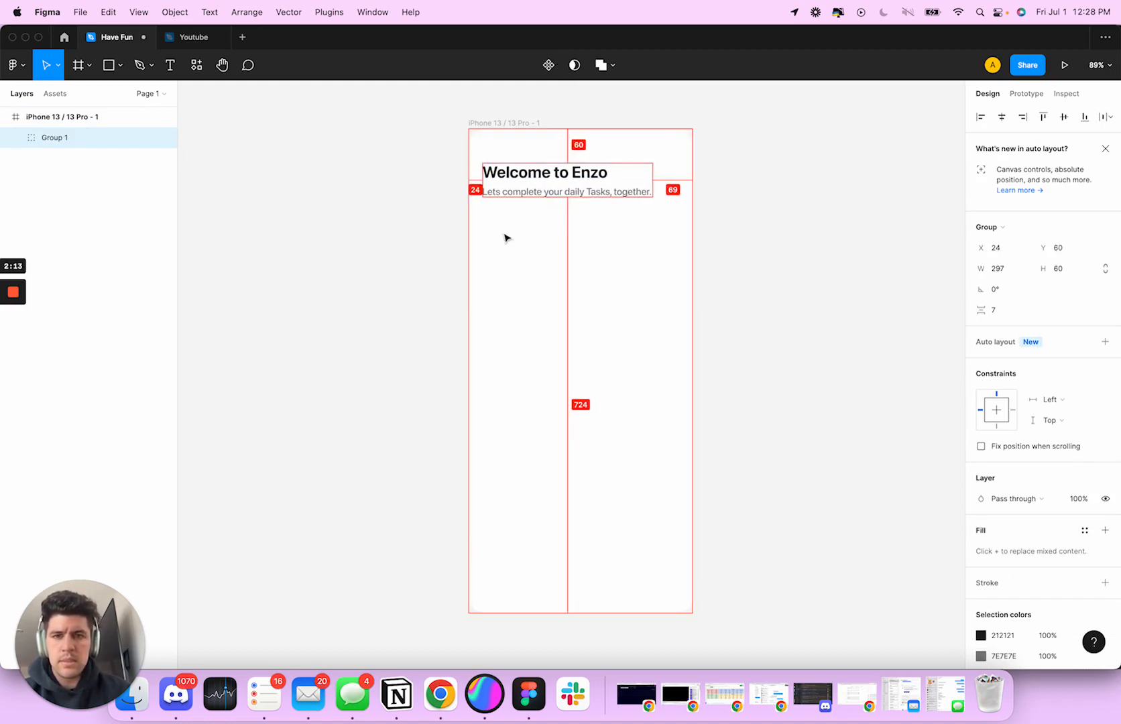
{"action": "key", "text": "Left"}
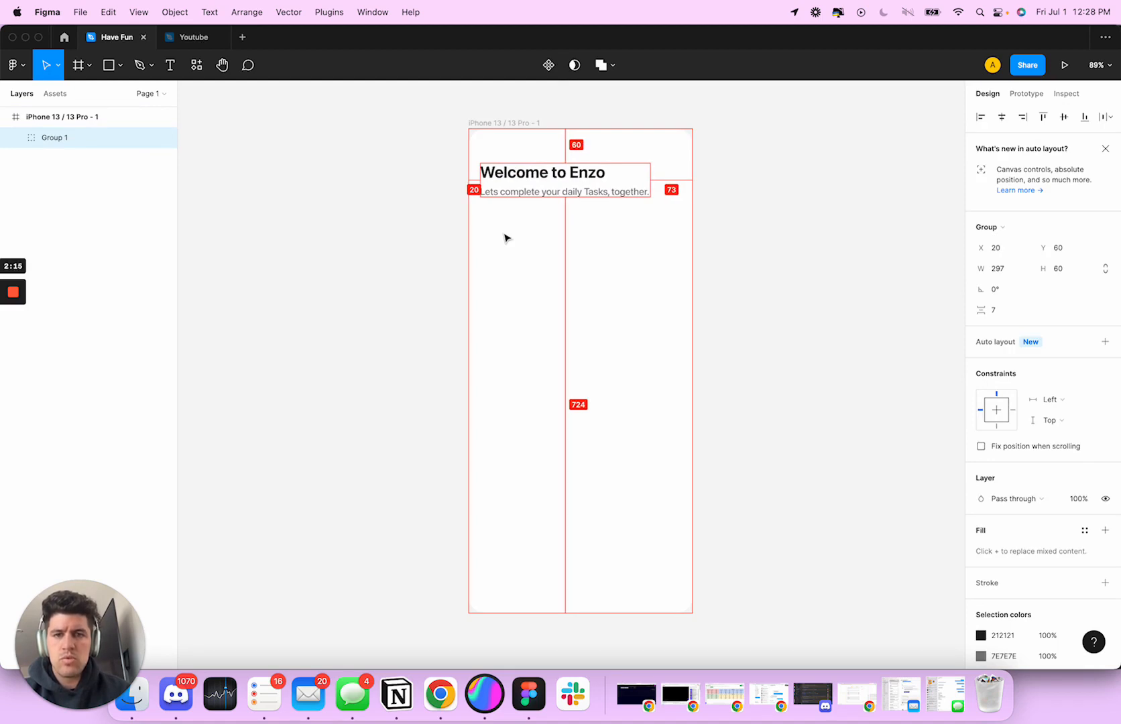
{"action": "key", "text": "Left"}
{"action": "key", "text": "Left"}
{"action": "key", "text": "Left"}
{"action": "key", "text": "Left"}
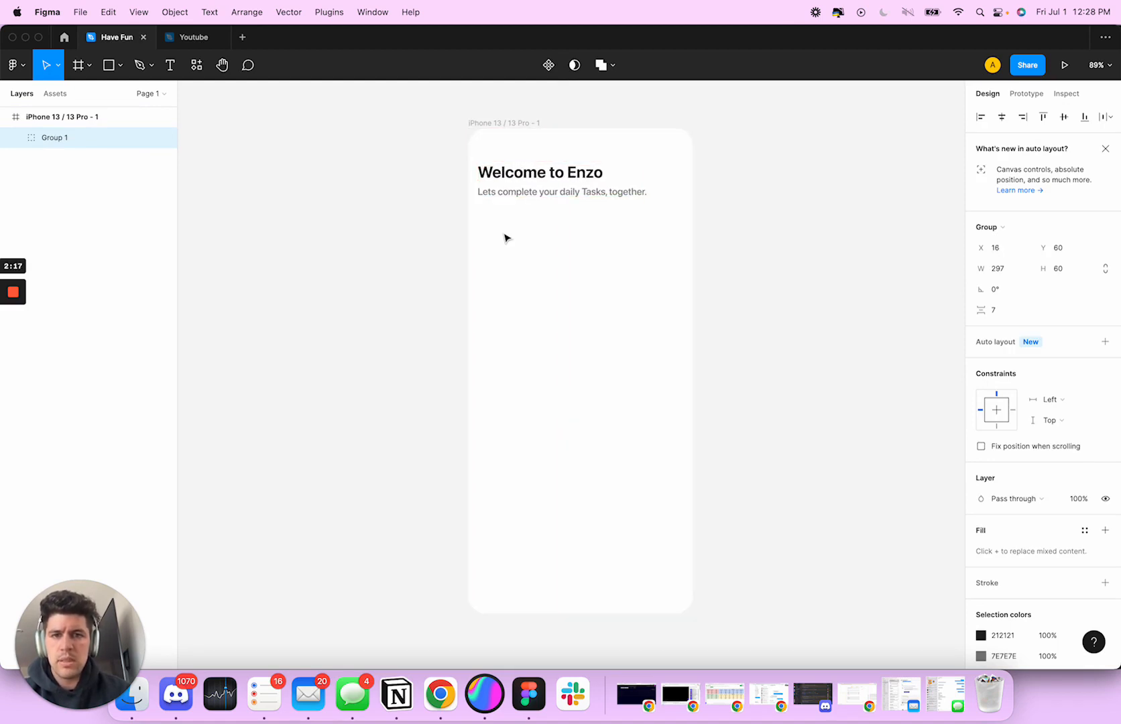
Ungroup the heading and subtitle
{"action": "left_click", "coordinate": [555, 258]}
{"action": "double_click", "coordinate": [518, 193]}
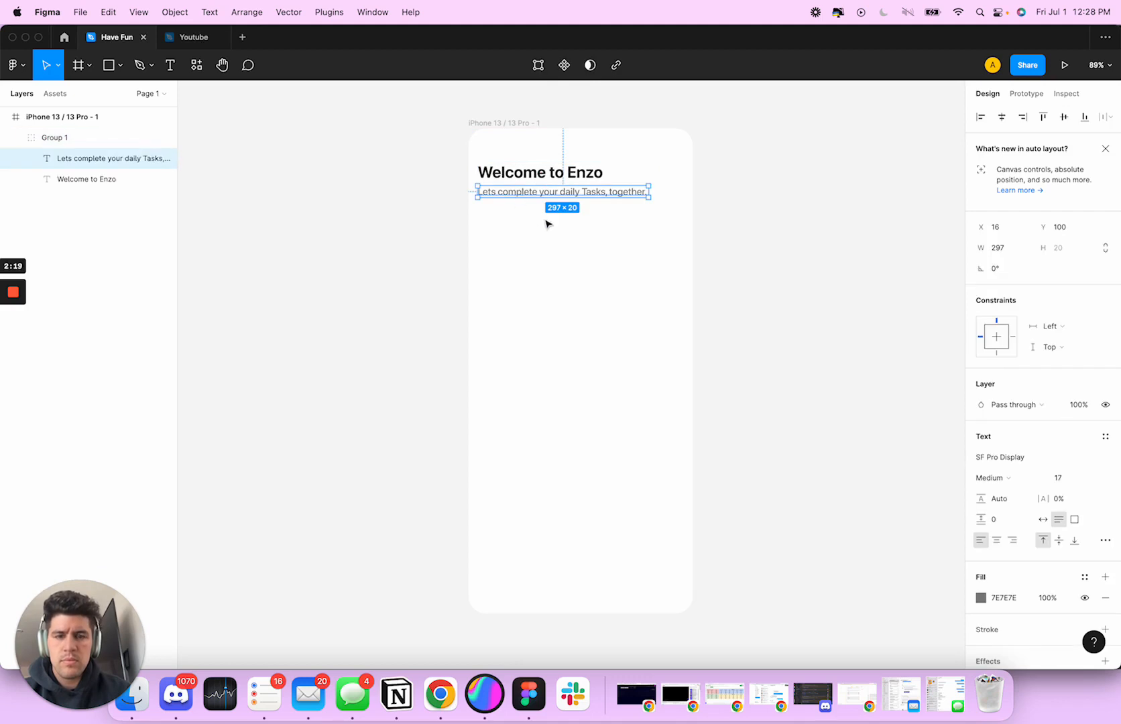
{"action": "key", "text": "Escape"}
{"action": "key", "text": "super+shift+g"}
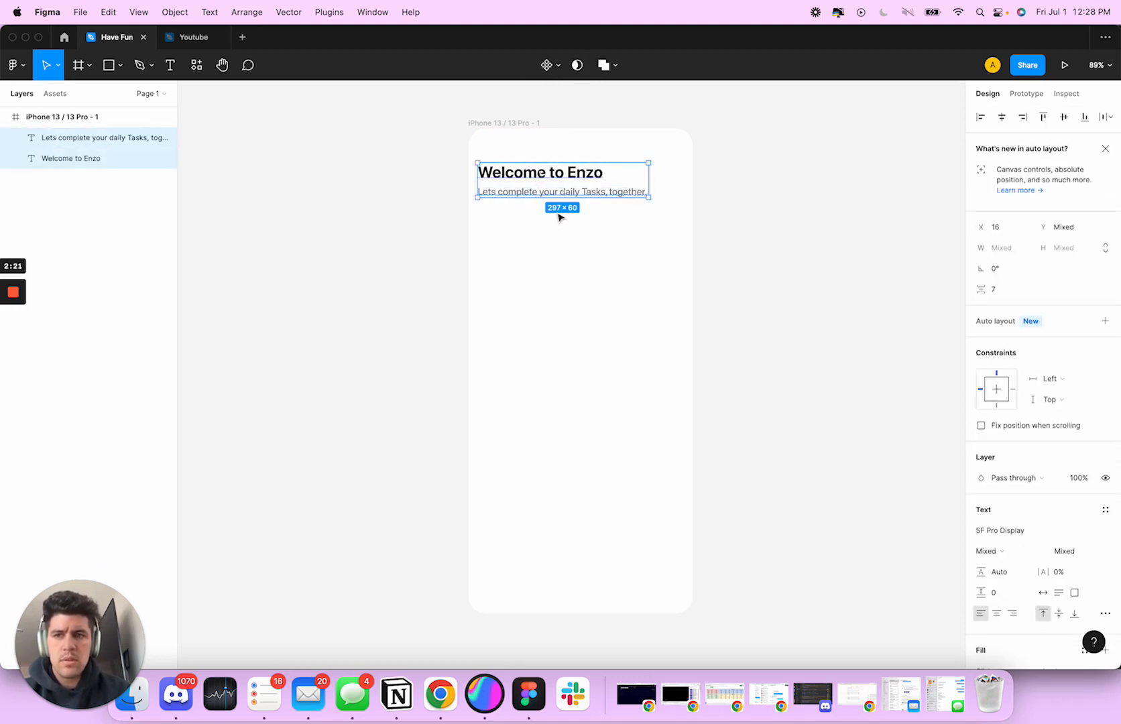
Put the heading and subtitle into a vertical auto layout with an item spacing of 4
{"action": "left_click", "coordinate": [546, 193]}
{"action": "left_click", "coordinate": [540, 176], "text": "shift"}
{"action": "key", "text": "shift+a"}
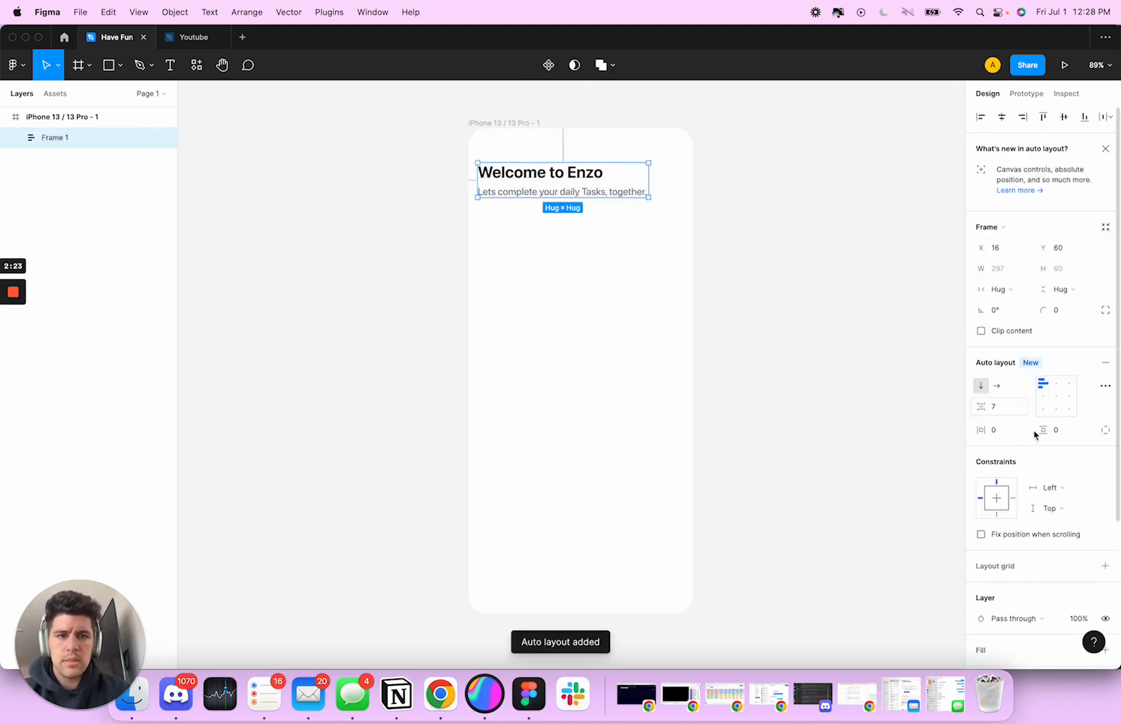
{"action": "left_click", "coordinate": [1000, 413]}
{"action": "type", "text": "4"}
{"action": "key", "text": "Tab"}
{"action": "left_click", "coordinate": [573, 299]}
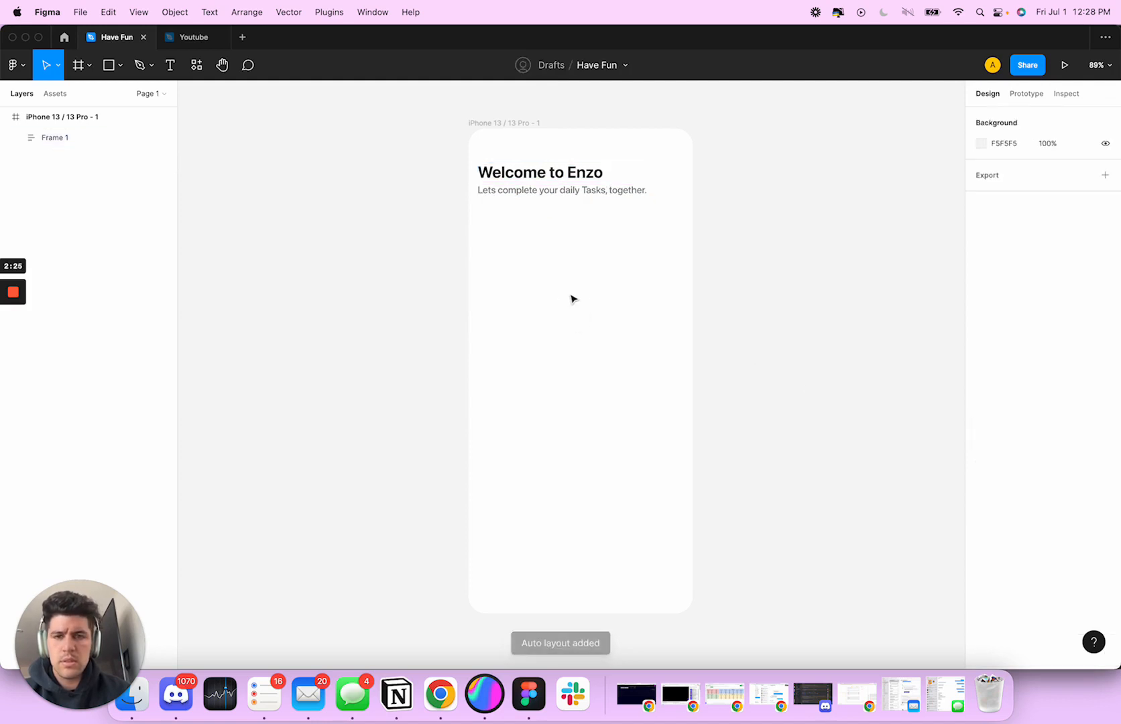
Try narrowing the subtitle's text box to about 283 so its text wraps onto two lines
{"action": "left_click", "coordinate": [517, 189]}
{"action": "left_click", "coordinate": [659, 288]}
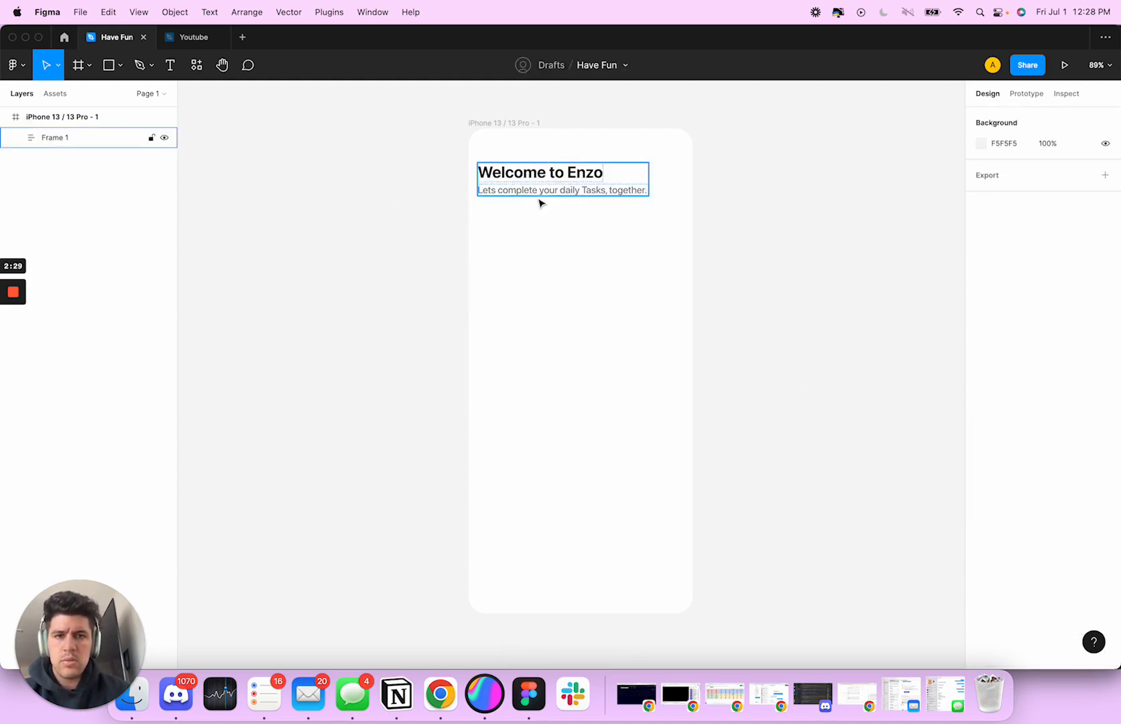
{"action": "double_click", "coordinate": [546, 195]}
{"action": "left_click", "coordinate": [646, 211]}
{"action": "left_click", "coordinate": [626, 194]}
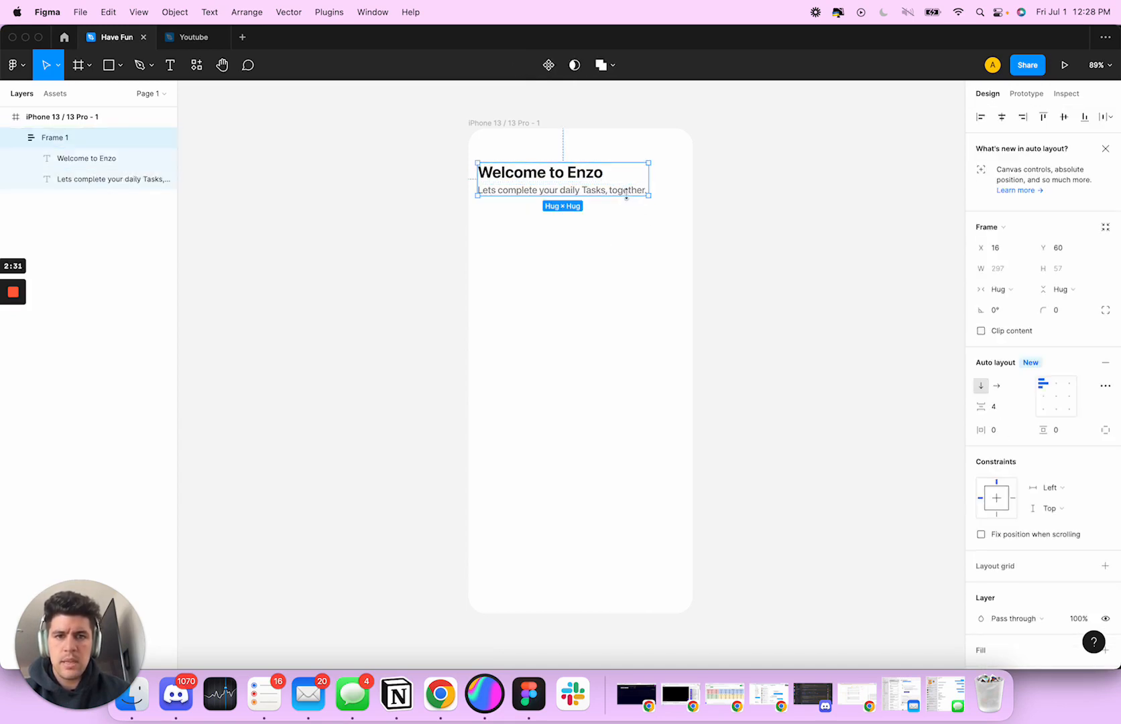
{"action": "left_click", "coordinate": [641, 193]}
{"action": "left_click_drag", "start_coordinate": [648, 191], "coordinate": [641, 190]}
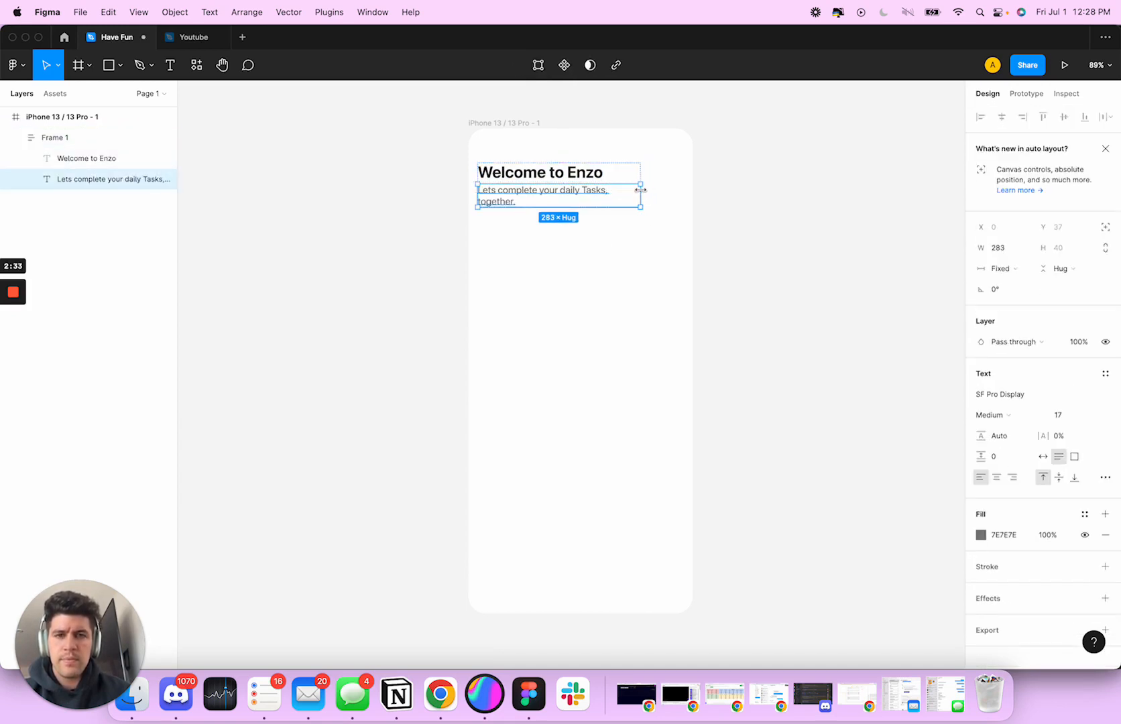
{"action": "left_click", "coordinate": [641, 253]}
{"action": "left_click", "coordinate": [584, 194]}
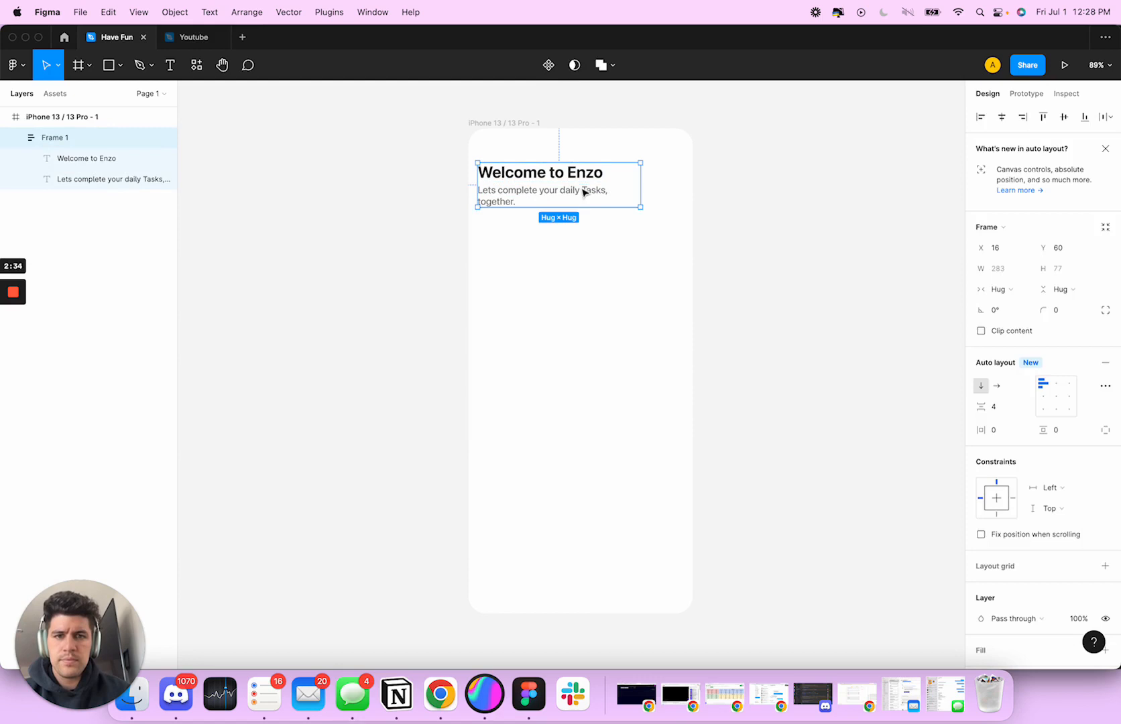
{"action": "left_click", "coordinate": [604, 263]}
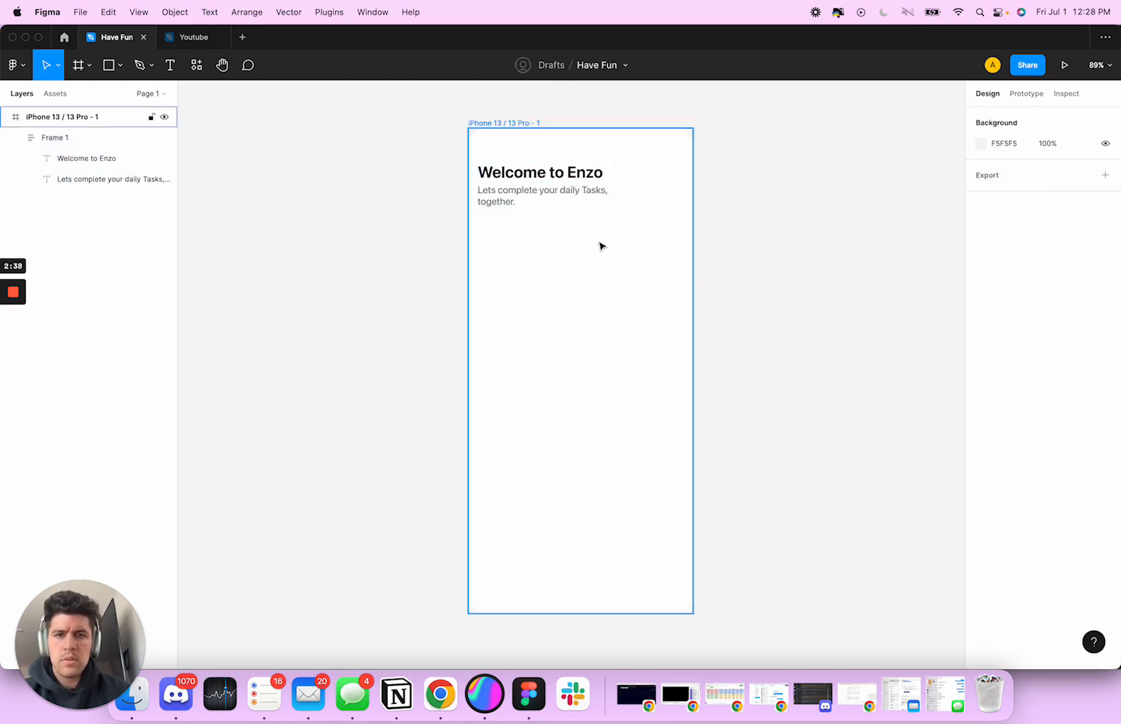
{"action": "scroll", "coordinate": [625, 320], "scroll_direction": "down", "scroll_amount": 1}
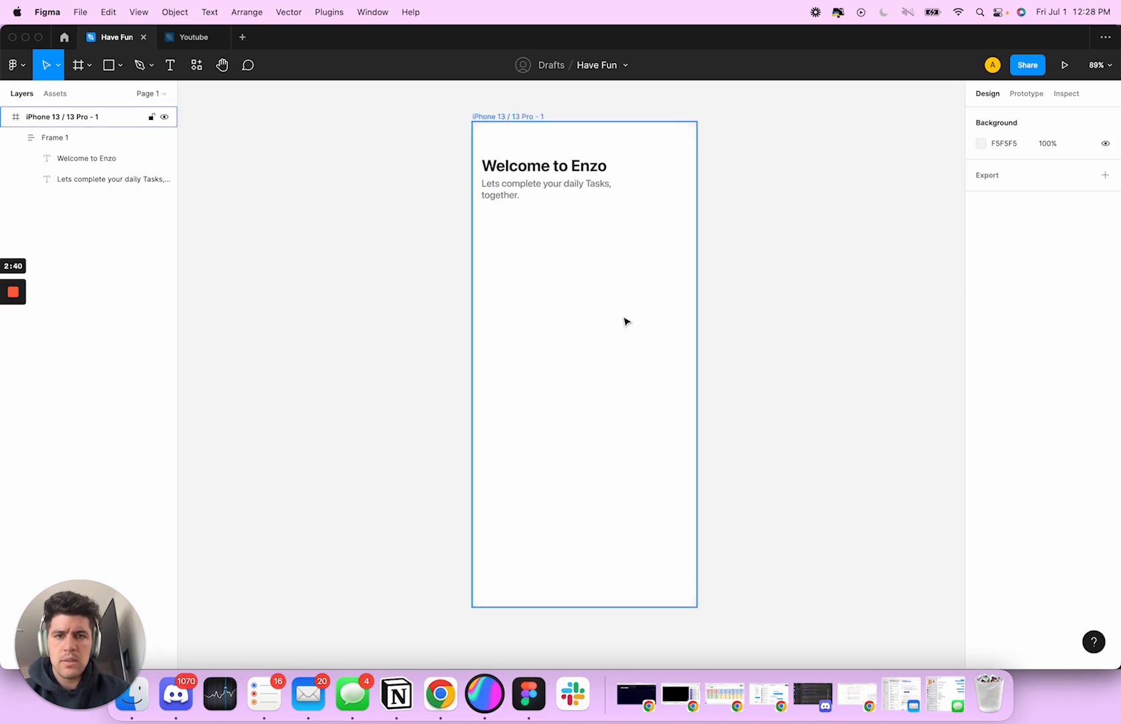
Undo the narrowing of the subtitle's text box
{"action": "key", "text": "super+z"}
{"action": "key", "text": "super+z"}
{"action": "left_click", "coordinate": [620, 320]}
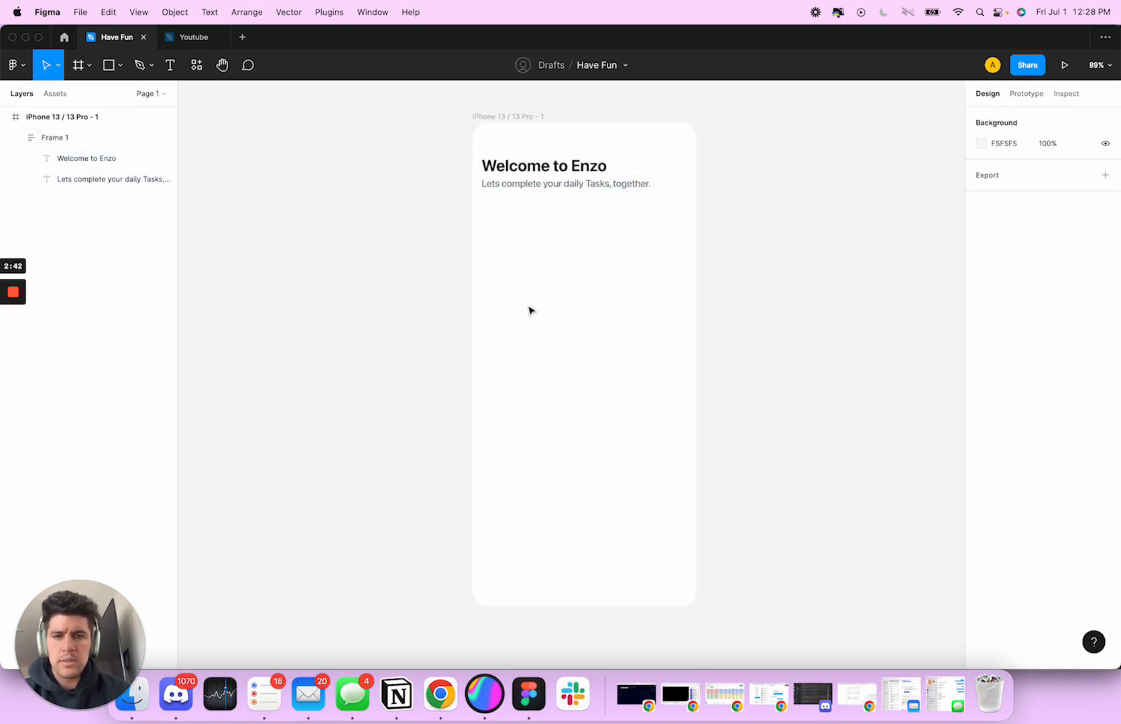
Move the auto layout frame with the heading and subtitle down to X 16, Y 106
{"action": "left_click_drag", "start_coordinate": [540, 176], "coordinate": [540, 200]}
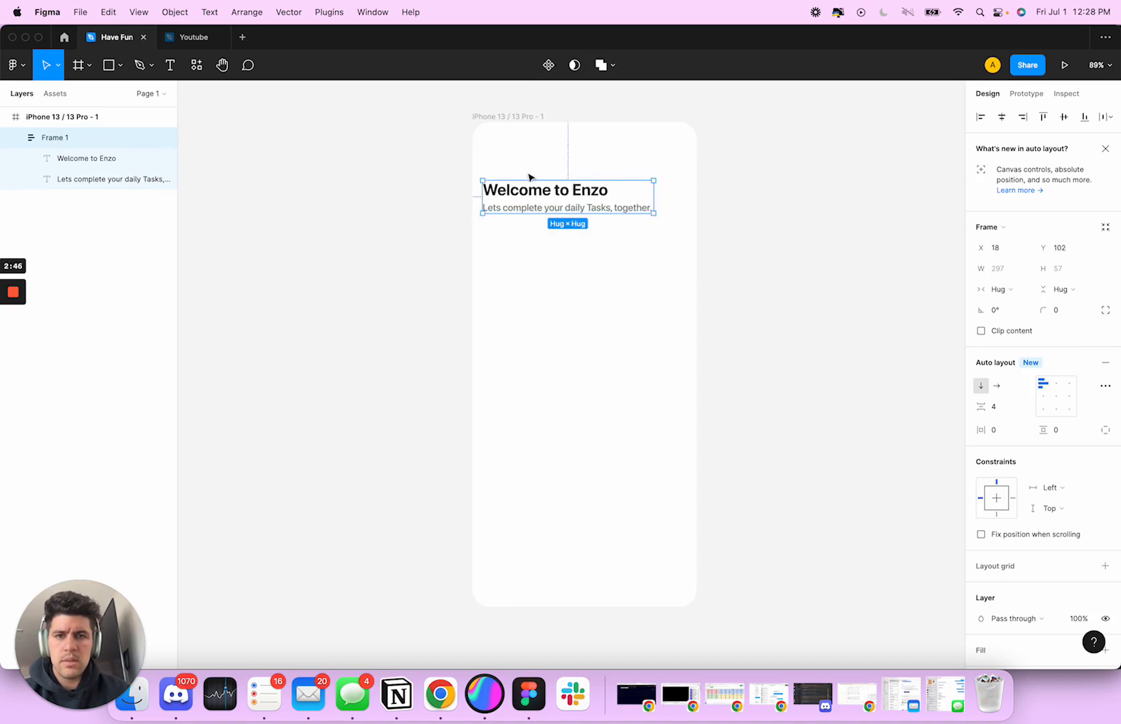
{"action": "key", "text": "alt"}
{"action": "key", "text": "Down"}
{"action": "key", "text": "Down"}
{"action": "key", "text": "Down"}
{"action": "key", "text": "Down"}
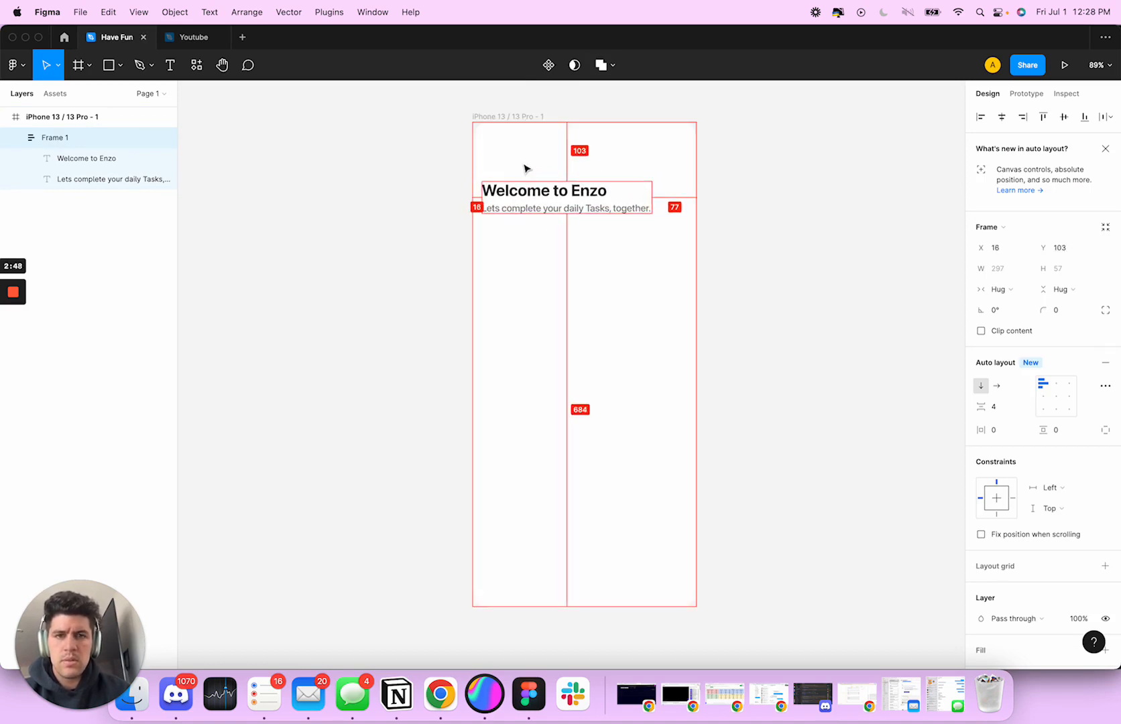
{"action": "key", "text": "Left"}
{"action": "key", "text": "Left"}
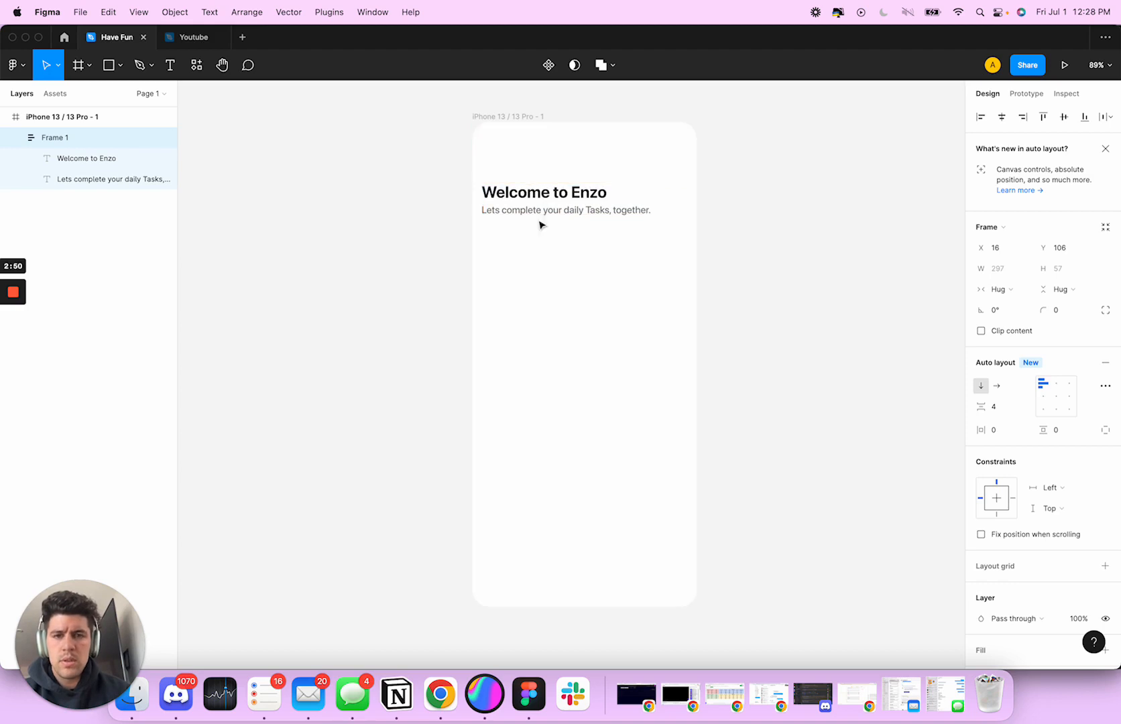
Add a "Login" text label below the subtitle and align it with the heading at about X 16, Y 276
{"action": "left_click", "coordinate": [601, 396]}
{"action": "key", "text": "r"}
{"action": "key", "text": "v"}
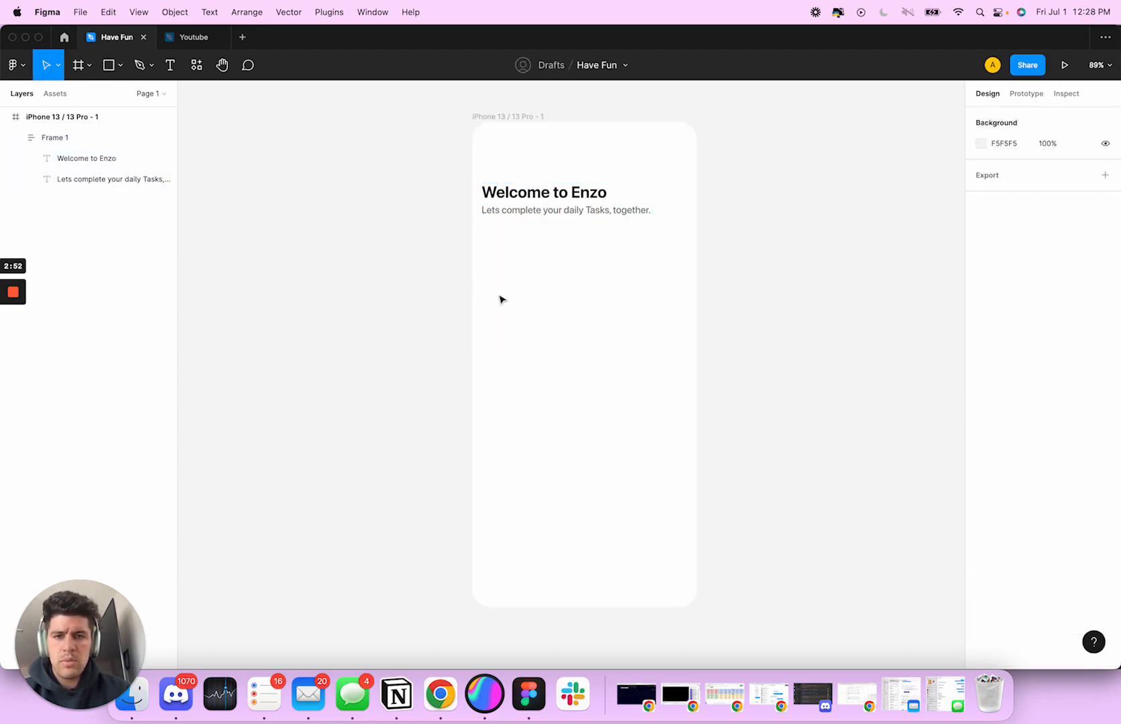
{"action": "key", "text": "r"}
{"action": "key", "text": "v"}
{"action": "key", "text": "t"}
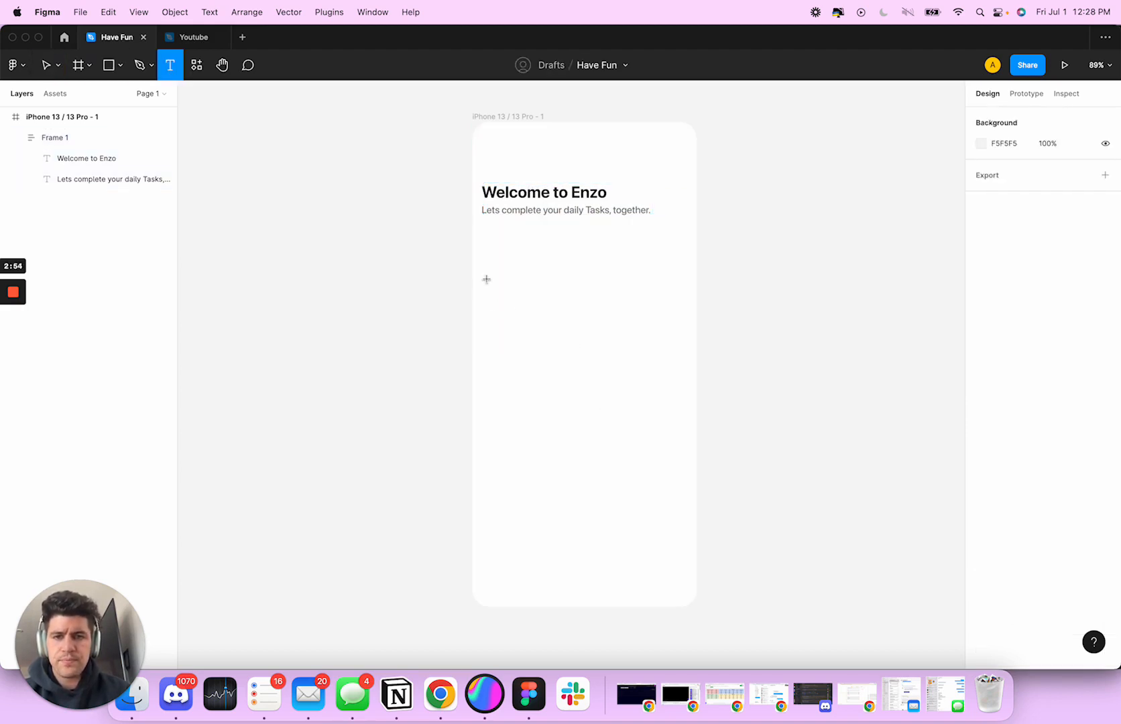
{"action": "left_click", "coordinate": [493, 284]}
{"action": "type", "text": "Log"}
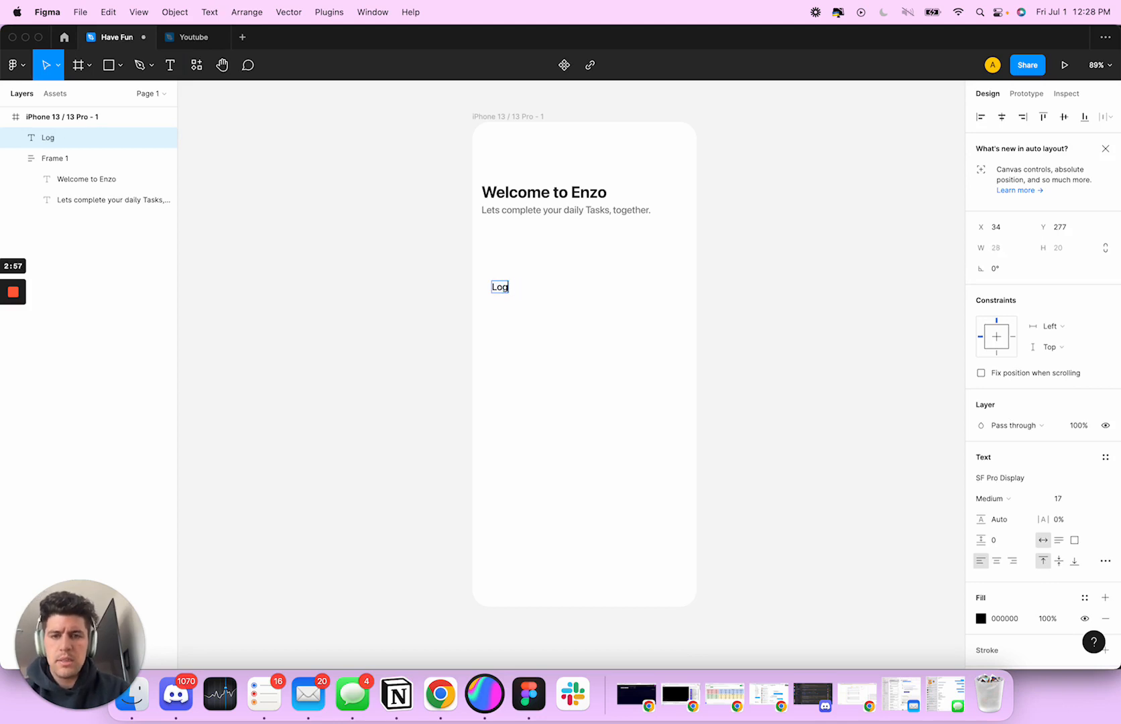
{"action": "type", "text": " inin"}
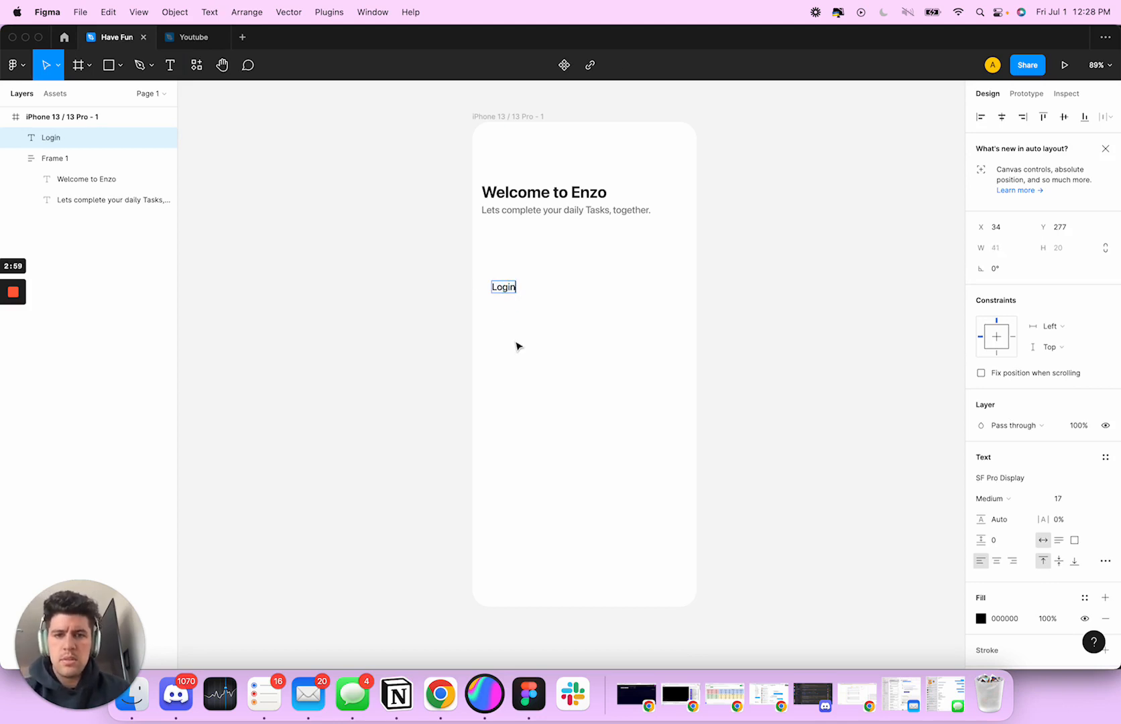
{"action": "key", "text": "Escape"}
{"action": "left_click_drag", "start_coordinate": [510, 289], "coordinate": [497, 289]}
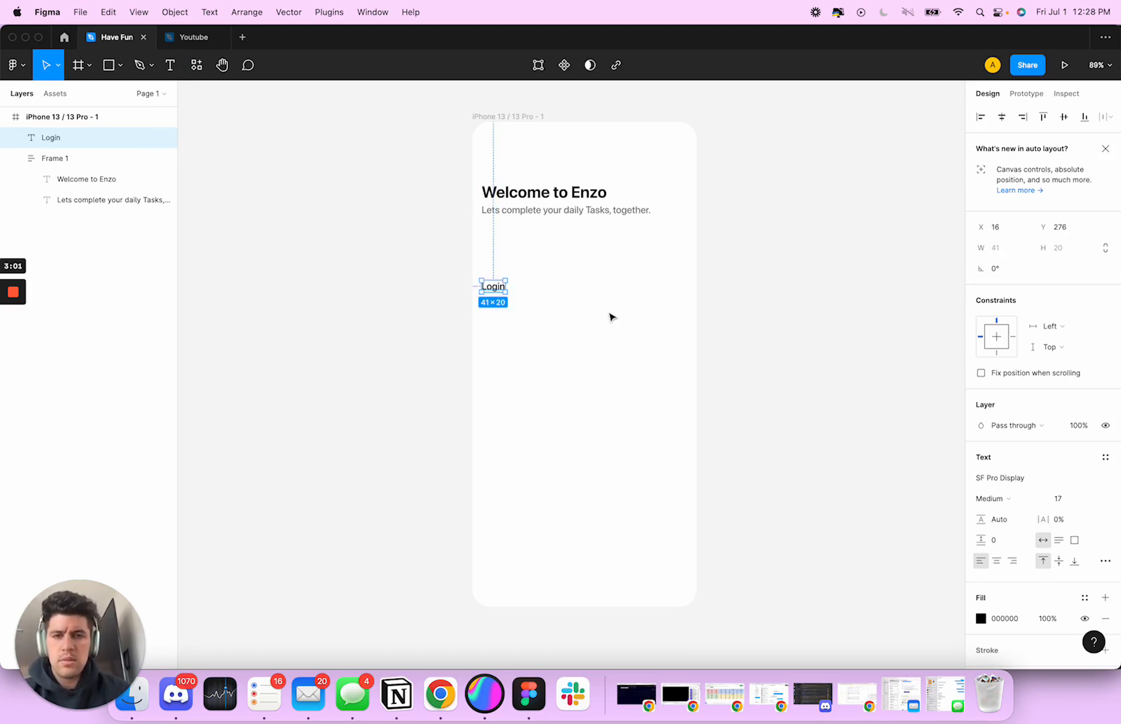
Set the "Login" label's font size to 18 and its weight to Bold
{"action": "left_click", "coordinate": [1058, 498]}
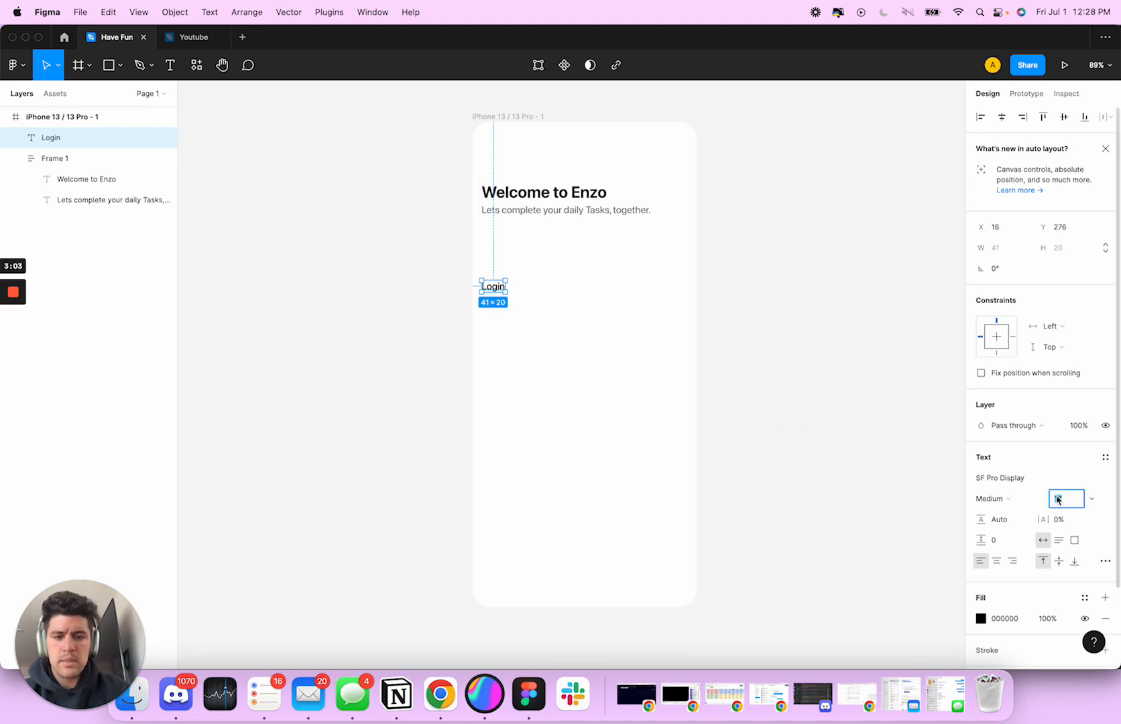
{"action": "type", "text": "18"}
{"action": "key", "text": "Tab"}
{"action": "left_click", "coordinate": [1006, 499]}
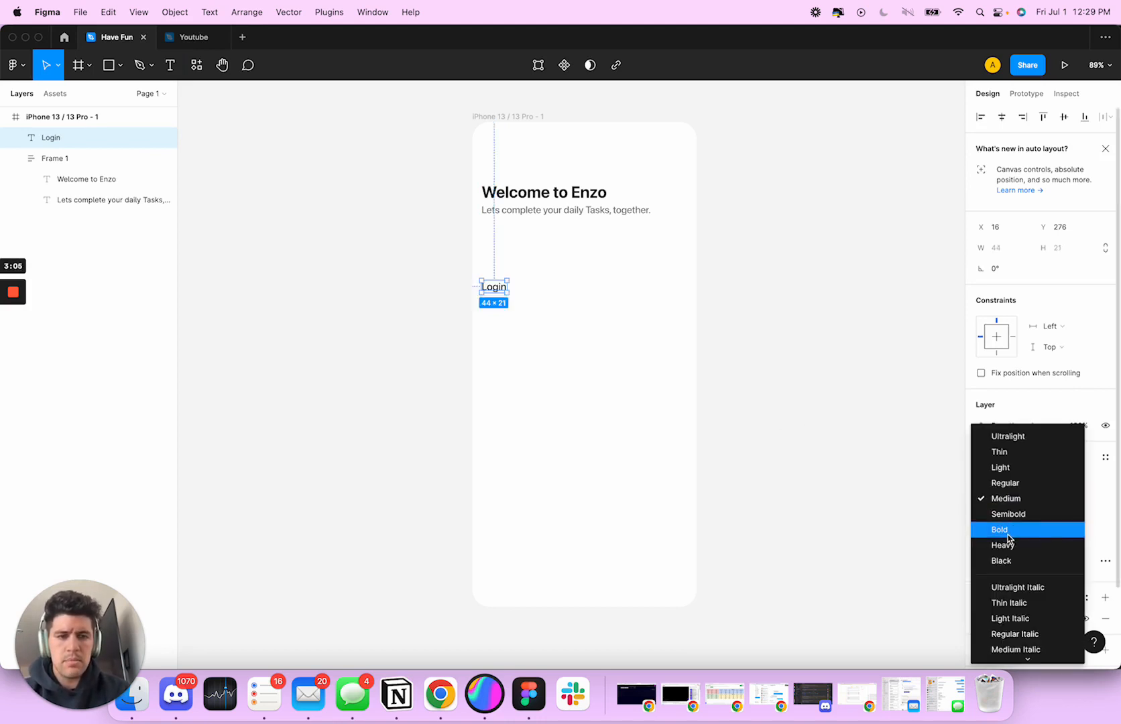
{"action": "left_click", "coordinate": [1009, 530]}
{"action": "left_click", "coordinate": [610, 401]}
Draw a rectangle directly below the "Login" label and set its size to 343 × 54
{"action": "key", "text": "r"}
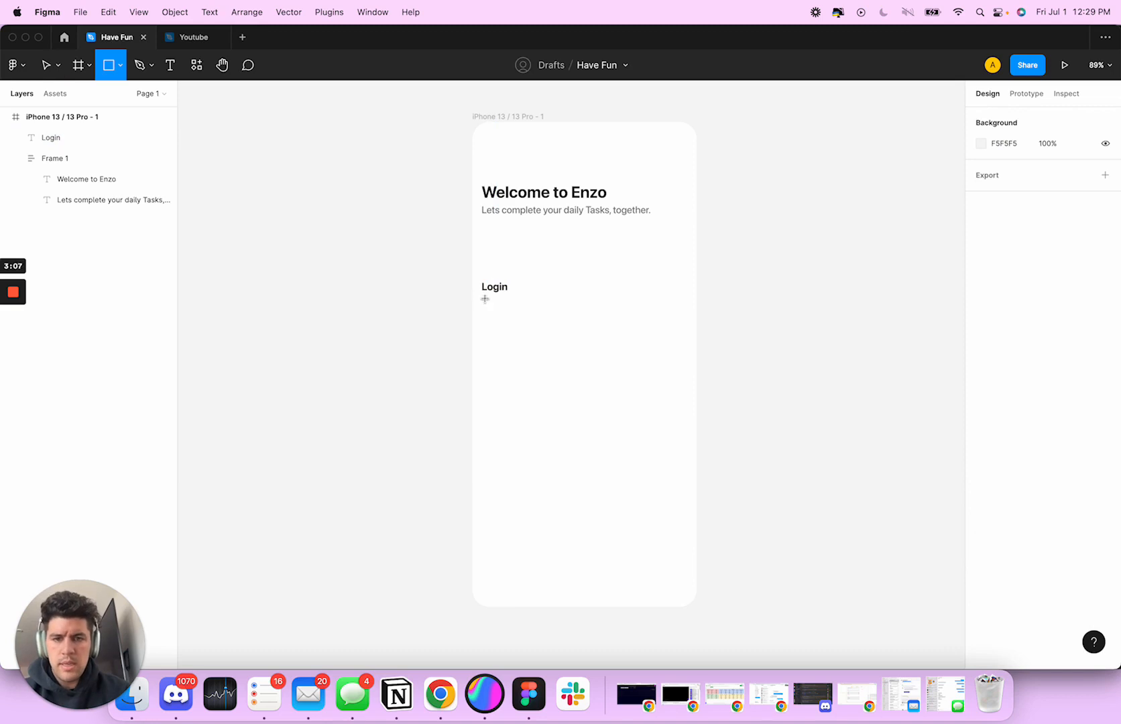
{"action": "left_click_drag", "start_coordinate": [483, 298], "coordinate": [680, 332]}
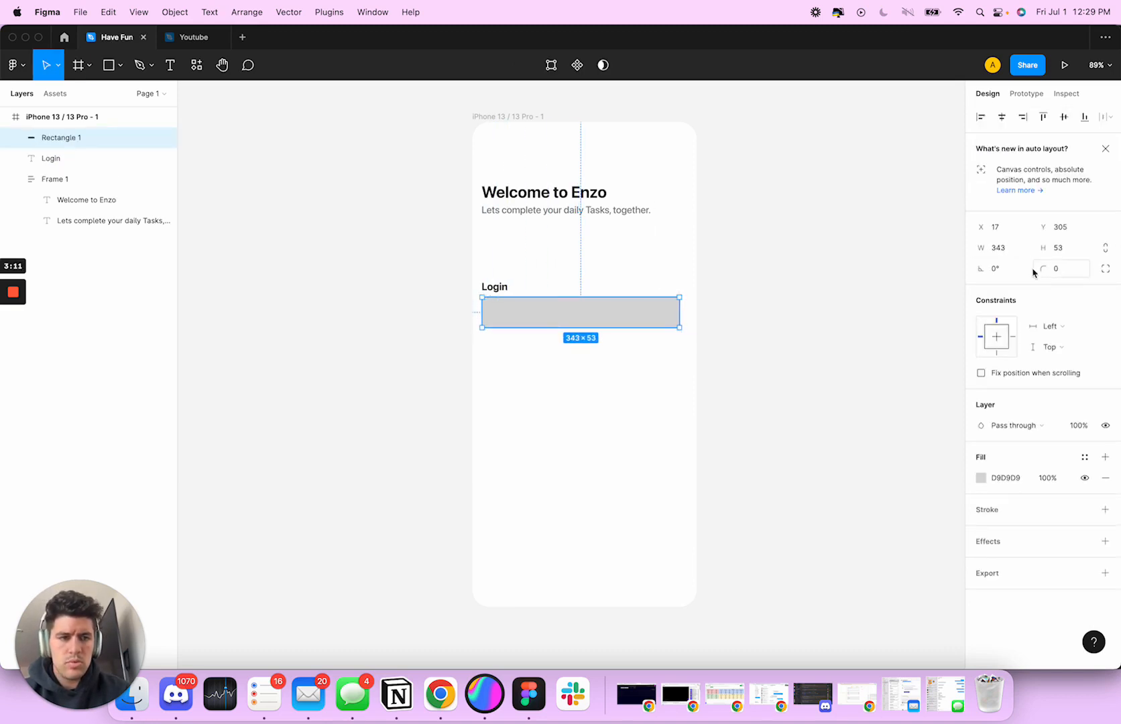
{"action": "left_click", "coordinate": [1006, 253]}
{"action": "type", "text": "4"}
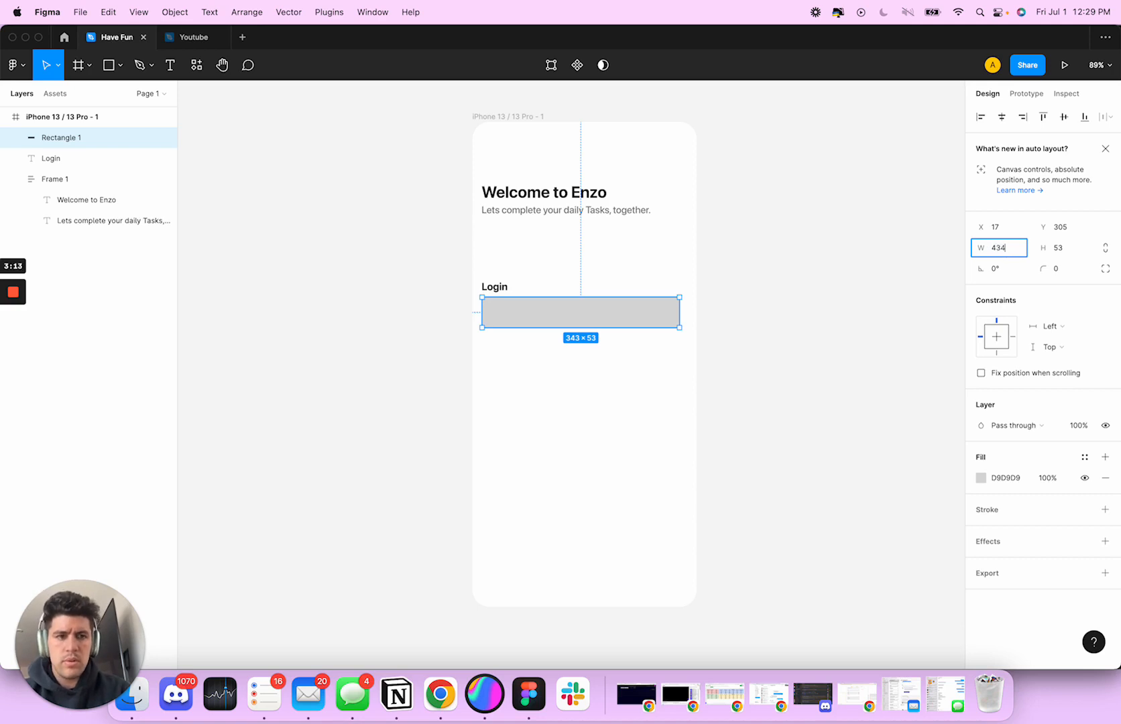
{"action": "key", "text": "Tab"}
{"action": "type", "text": "5"}
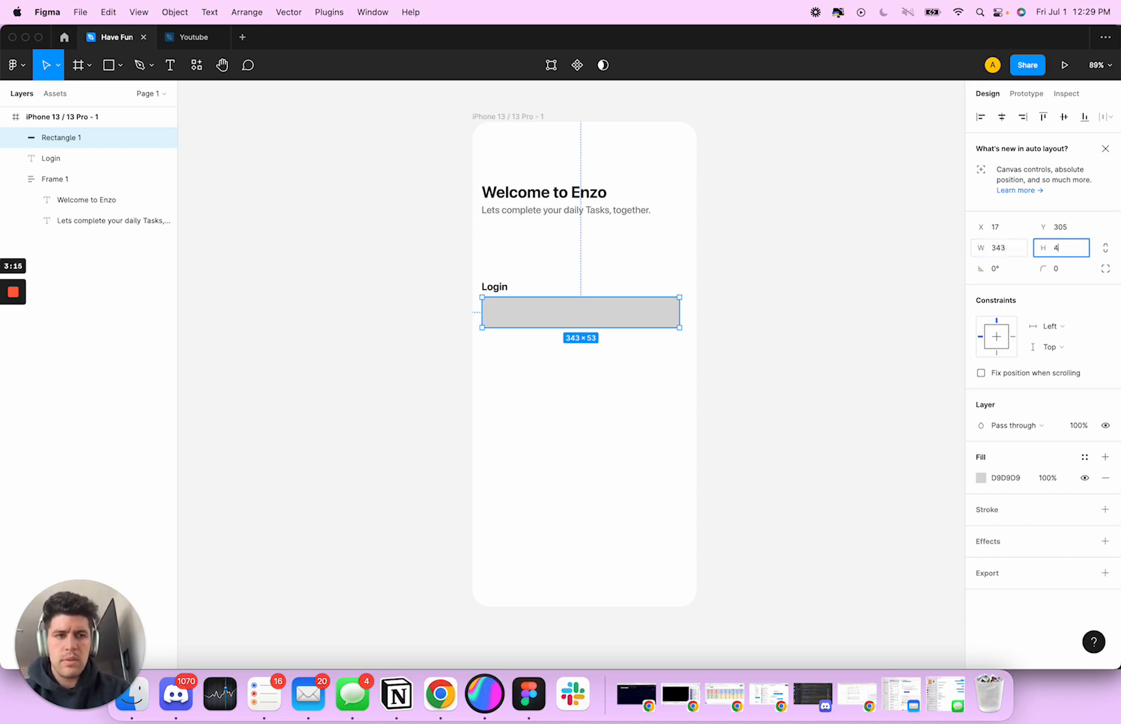
{"action": "type", "text": "4"}
{"action": "key", "text": "Return"}
Centre the rectangle below "Login" horizontally in the phone frame
{"action": "left_click", "coordinate": [550, 355]}
{"action": "left_click", "coordinate": [535, 321]}
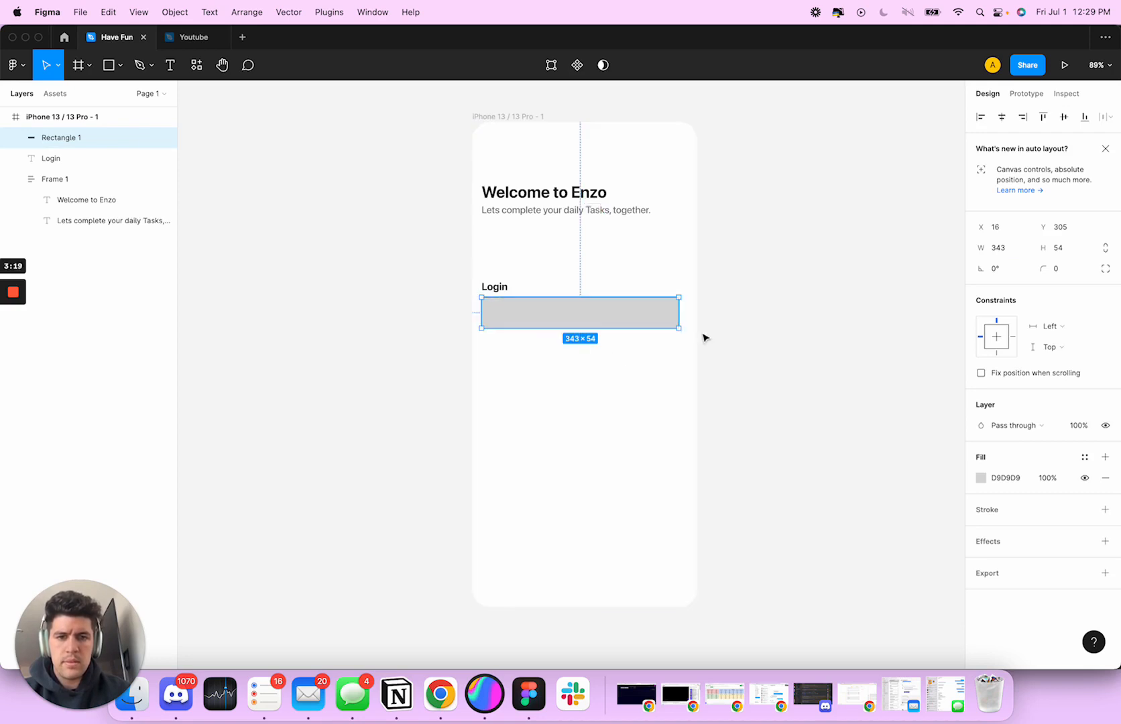
{"action": "left_click", "coordinate": [1003, 119]}
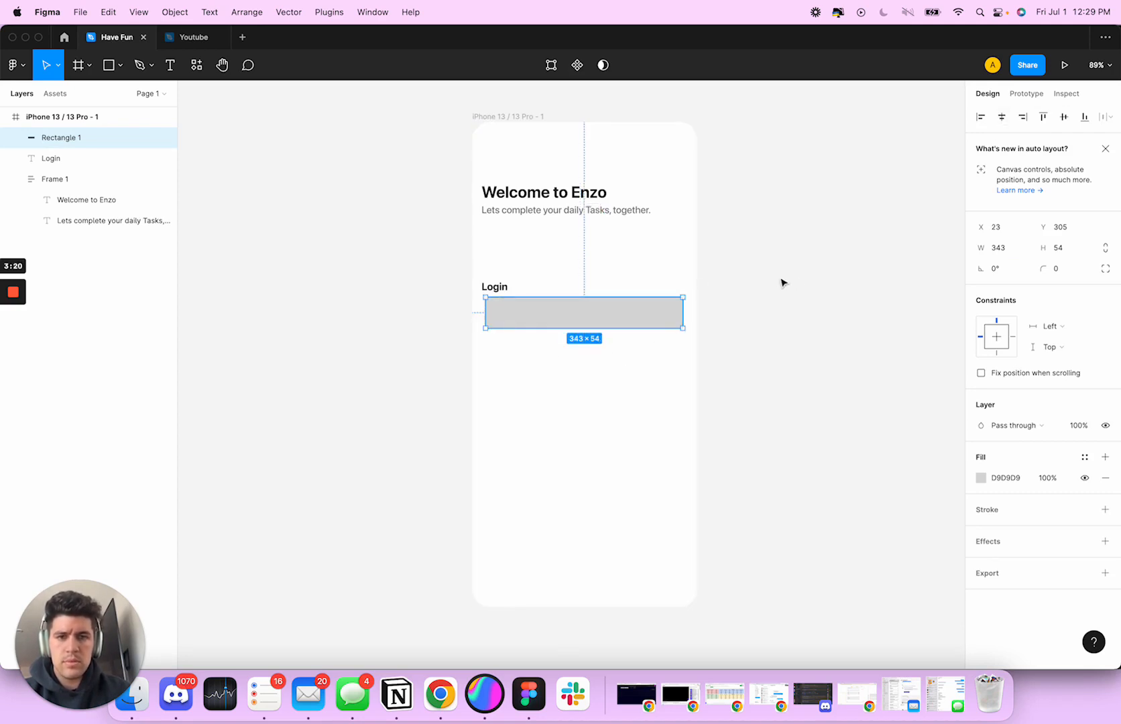
{"action": "left_click", "coordinate": [494, 287]}
{"action": "left_click", "coordinate": [517, 320]}
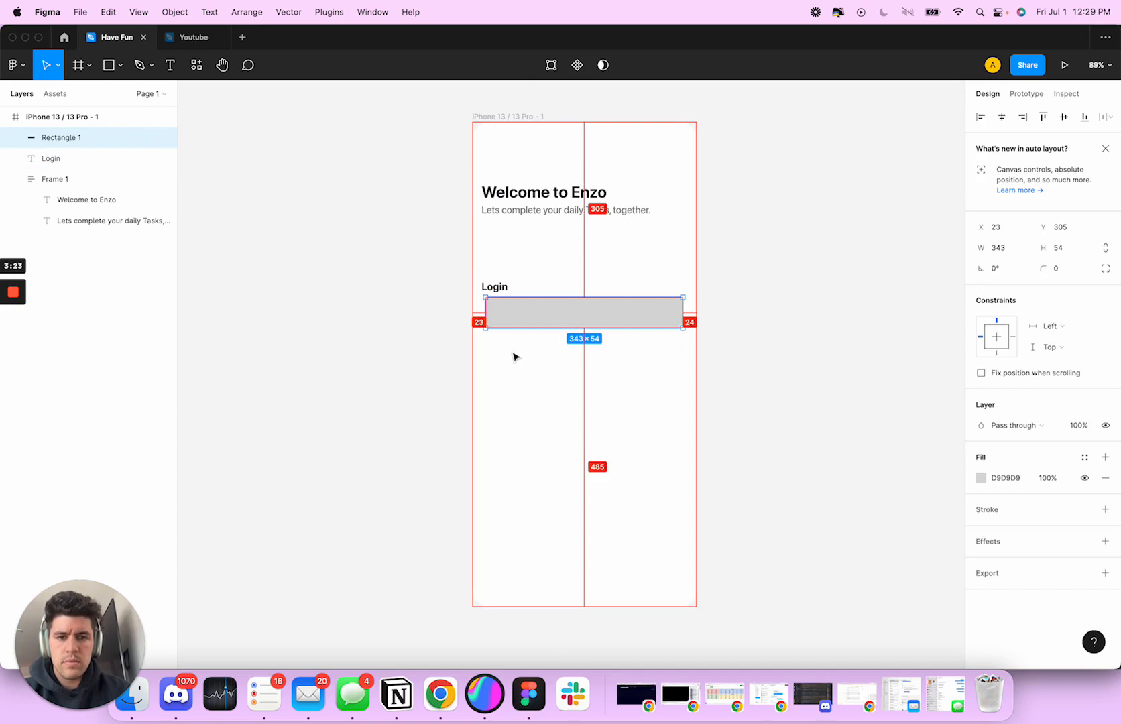
Set the rectangle's width to 348 and move the heading and subtitle frame to X 20
{"action": "left_click", "coordinate": [1012, 253]}
{"action": "type", "text": "348"}
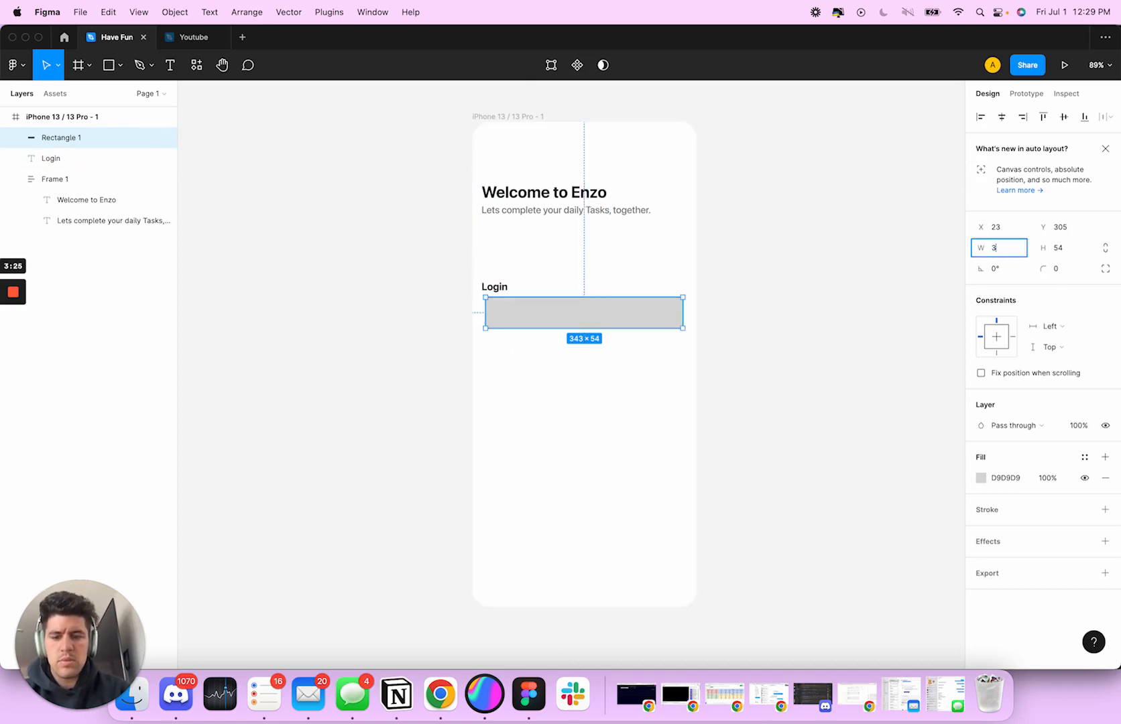
{"action": "key", "text": "Return"}
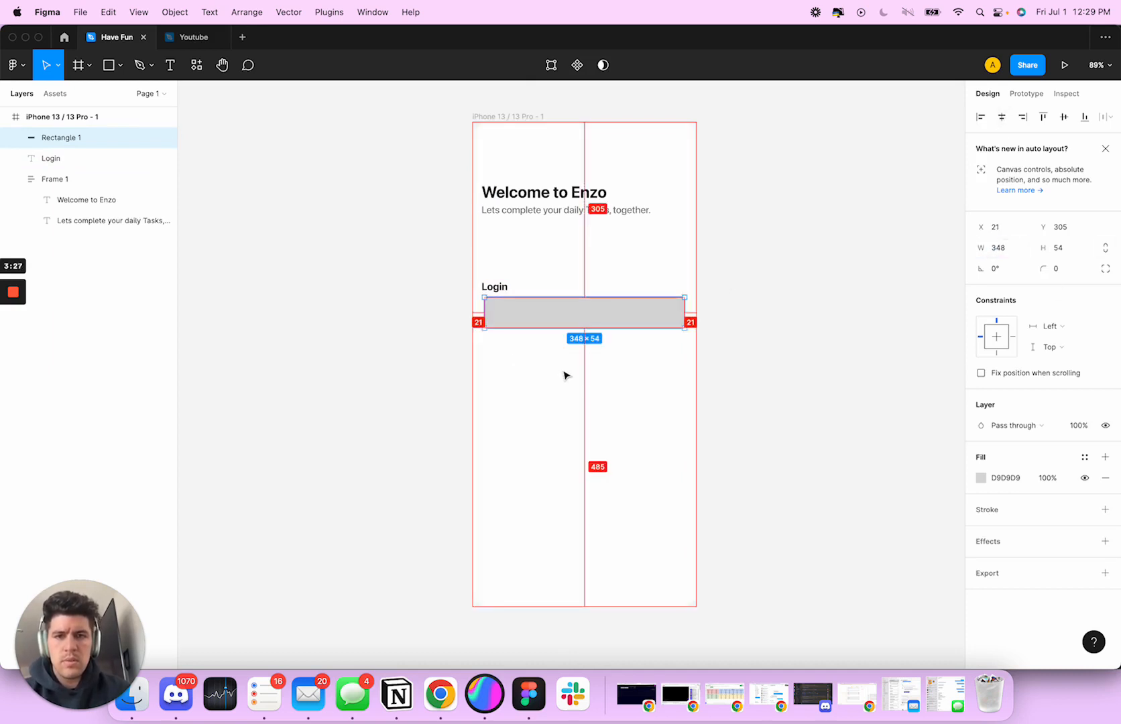
{"action": "left_click", "coordinate": [994, 255]}
{"action": "left_click", "coordinate": [486, 212]}
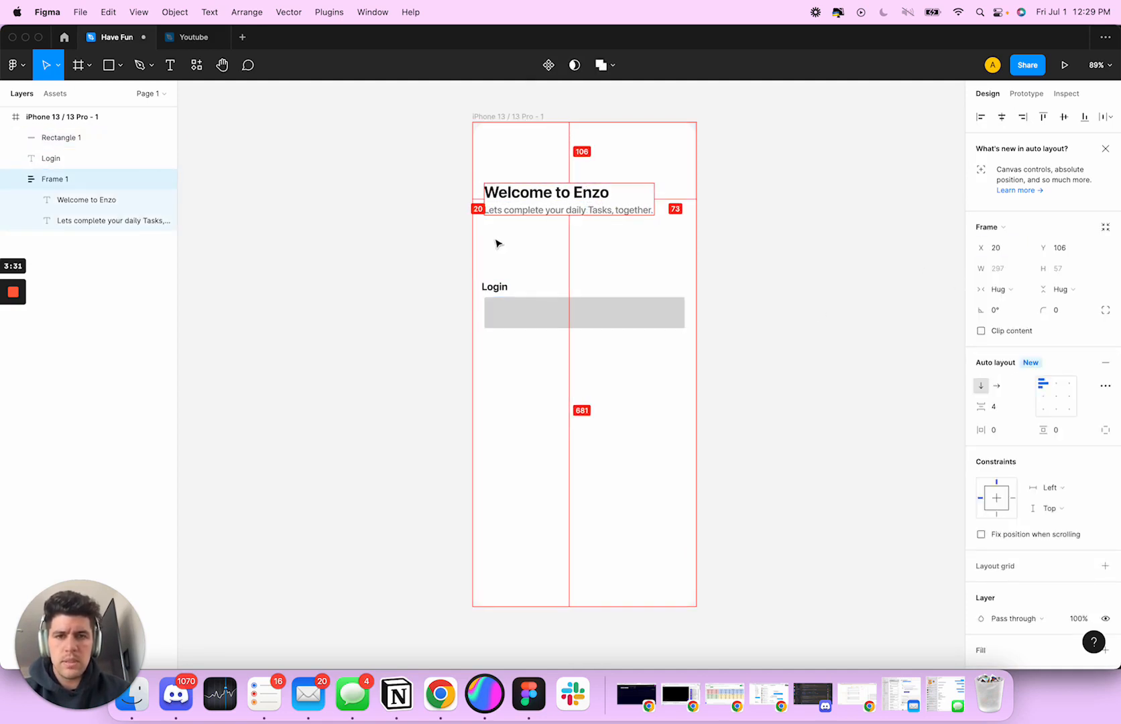
Set the rectangle's width to 350 and align the "Login" label with its left edge at X 20
{"action": "left_click", "coordinate": [533, 314]}
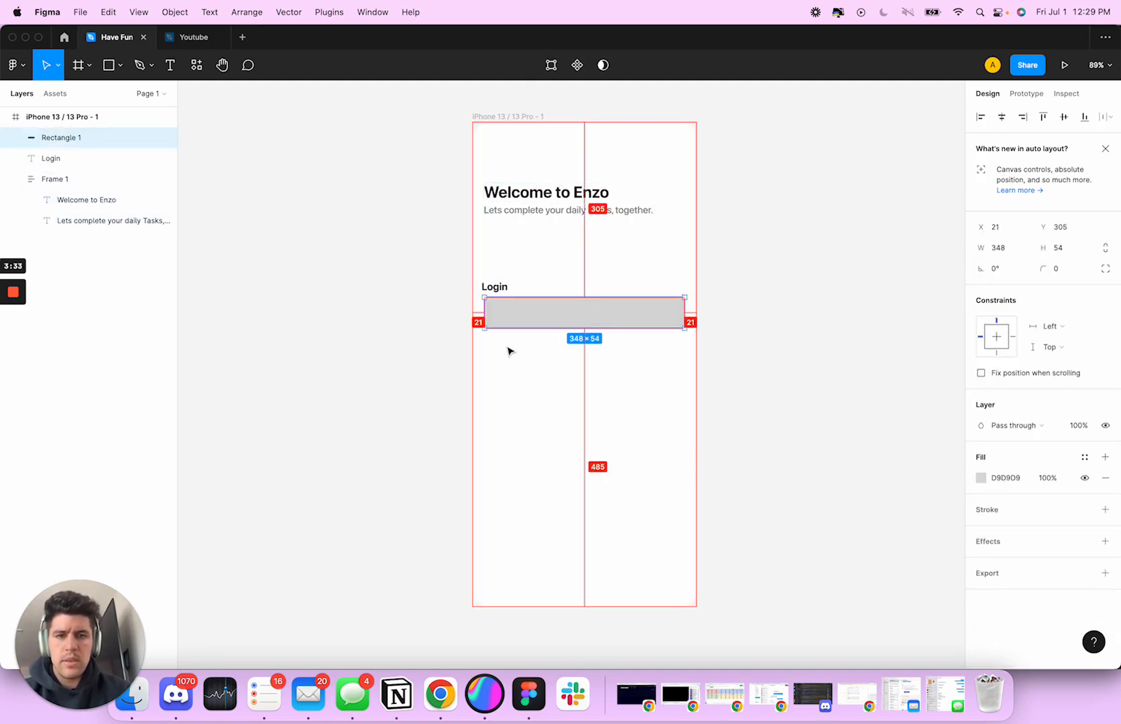
{"action": "left_click", "coordinate": [1005, 251]}
{"action": "type", "text": "350"}
{"action": "key", "text": "Return"}
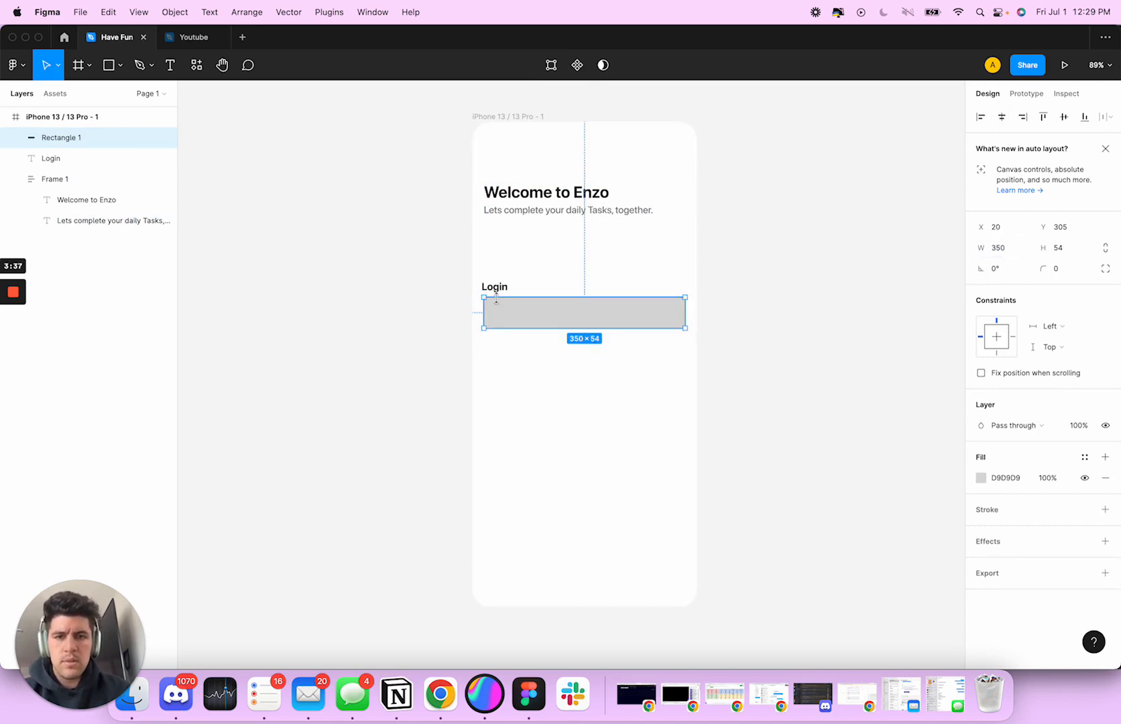
{"action": "left_click_drag", "start_coordinate": [494, 293], "coordinate": [497, 290]}
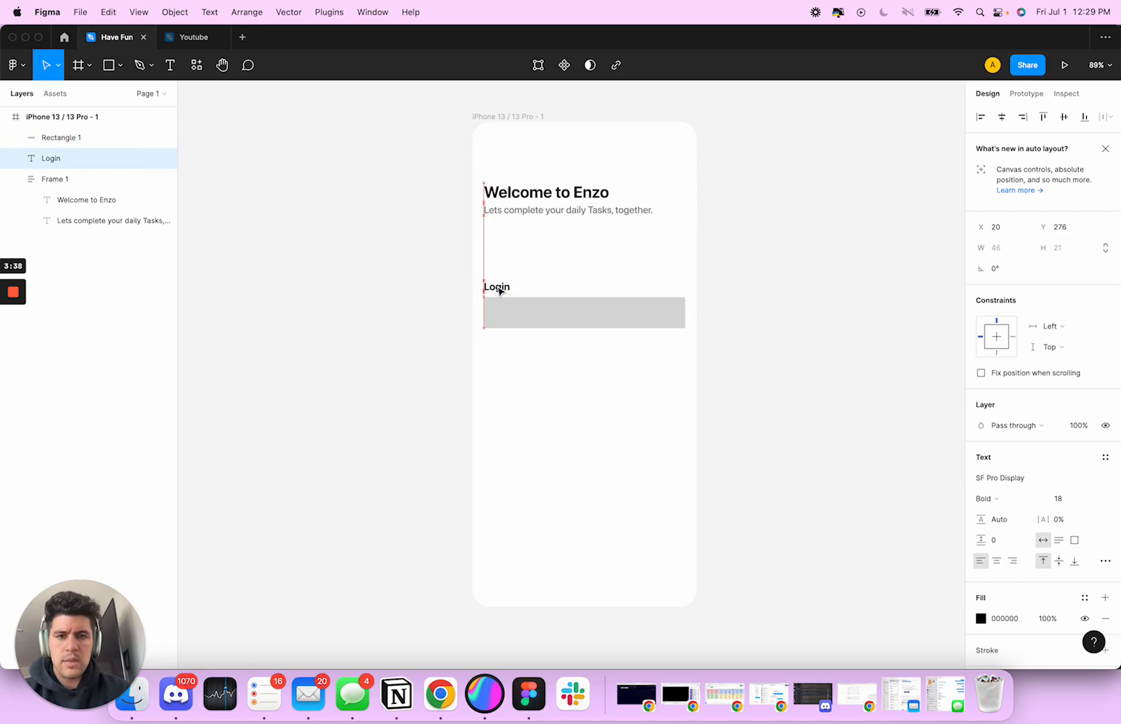
Round the rectangle's corners with a radius of 12
{"action": "left_click", "coordinate": [547, 324]}
{"action": "left_click", "coordinate": [1063, 271]}
{"action": "type", "text": "1"}
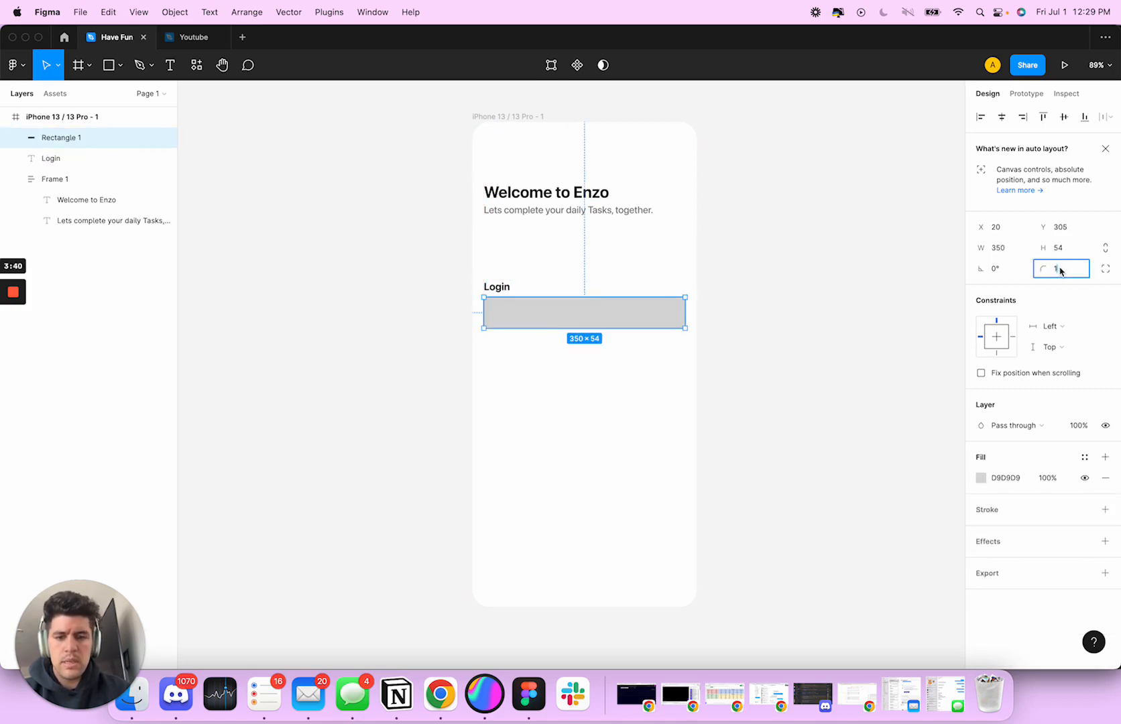
{"action": "type", "text": "2"}
{"action": "key", "text": "Return"}
{"action": "left_click", "coordinate": [623, 381]}
{"action": "left_click", "coordinate": [560, 323]}
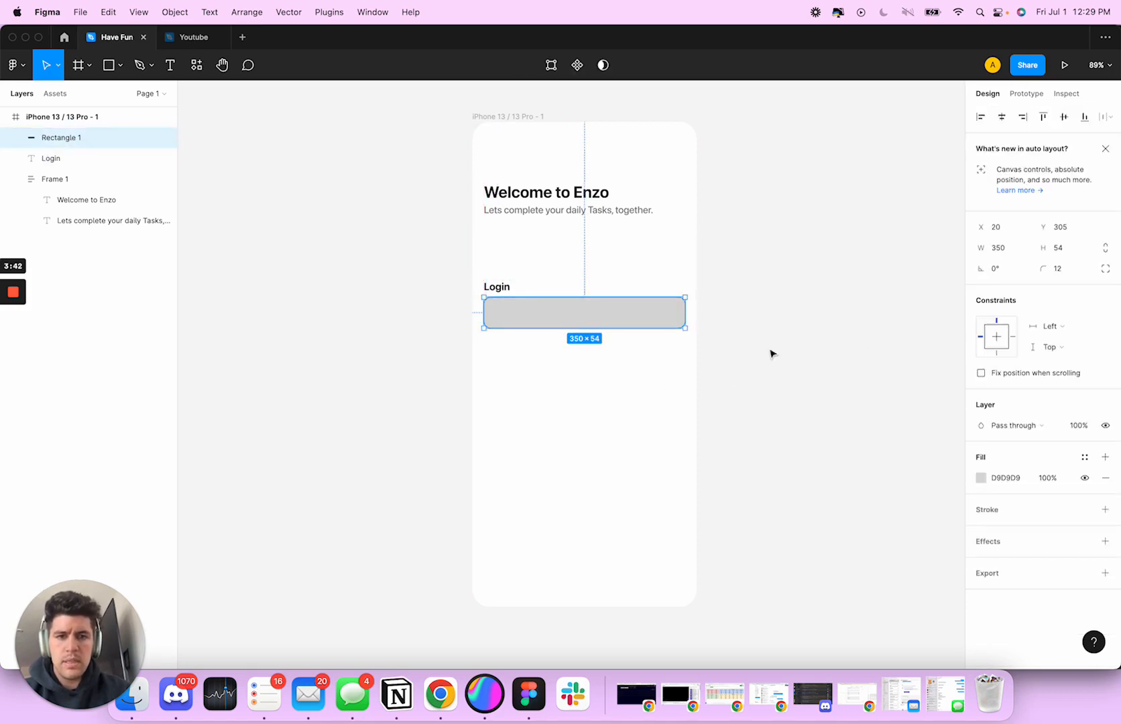
Change the rectangle's fill to light grey F3F3F3
{"action": "left_click", "coordinate": [980, 478]}
{"action": "left_click", "coordinate": [815, 358]}
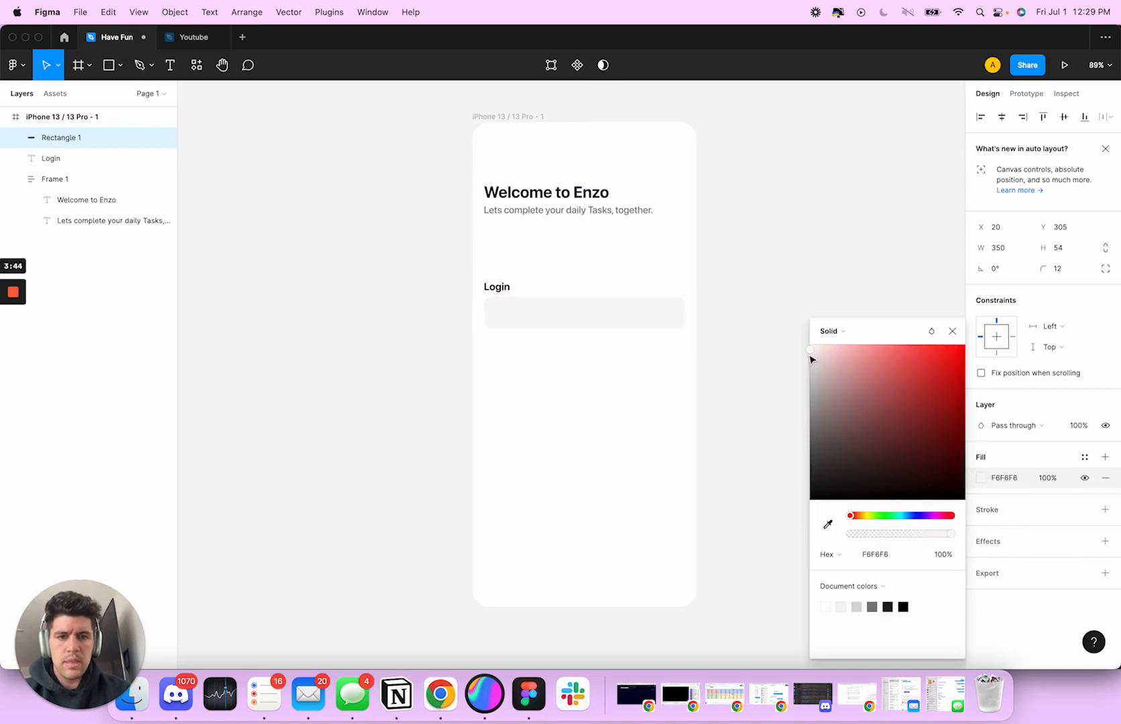
{"action": "left_click", "coordinate": [952, 332]}
{"action": "left_click", "coordinate": [648, 388]}
{"action": "left_click", "coordinate": [501, 287]}
{"action": "left_click", "coordinate": [525, 319]}
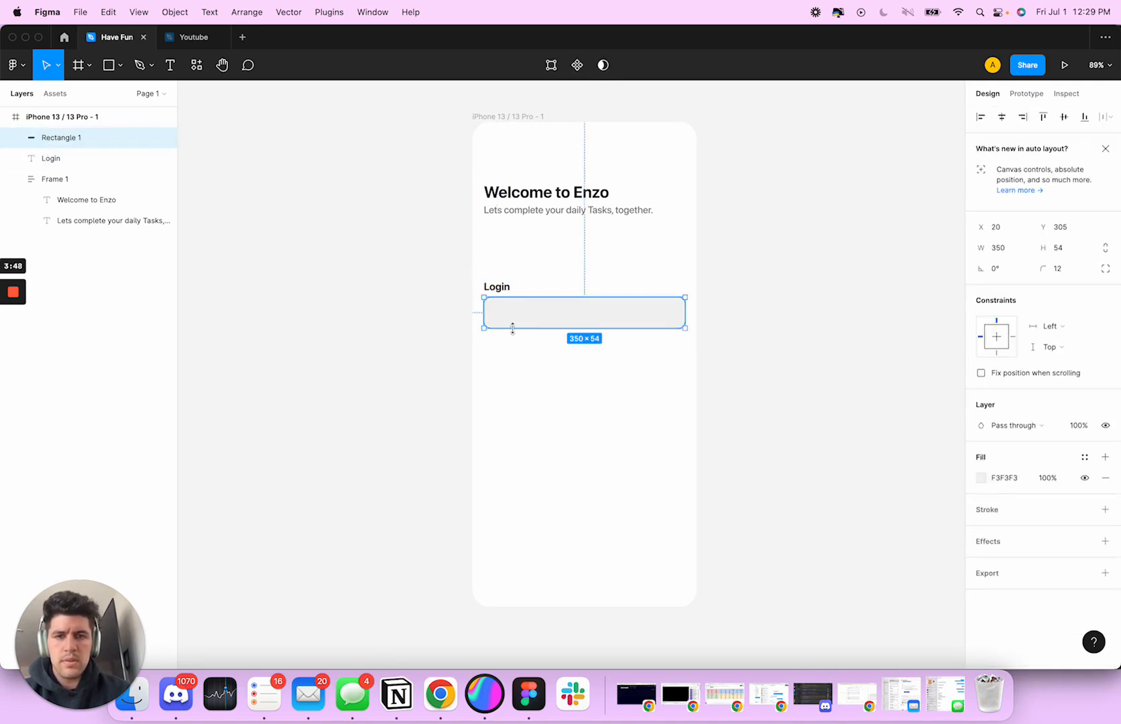
Shift the "Login" label slightly right to X 28, keeping it at Y 276
{"action": "scroll", "coordinate": [513, 328], "scroll_direction": "up", "scroll_amount": 3}
{"action": "left_click", "coordinate": [493, 274]}
{"action": "left_click_drag", "start_coordinate": [490, 271], "coordinate": [497, 271]}
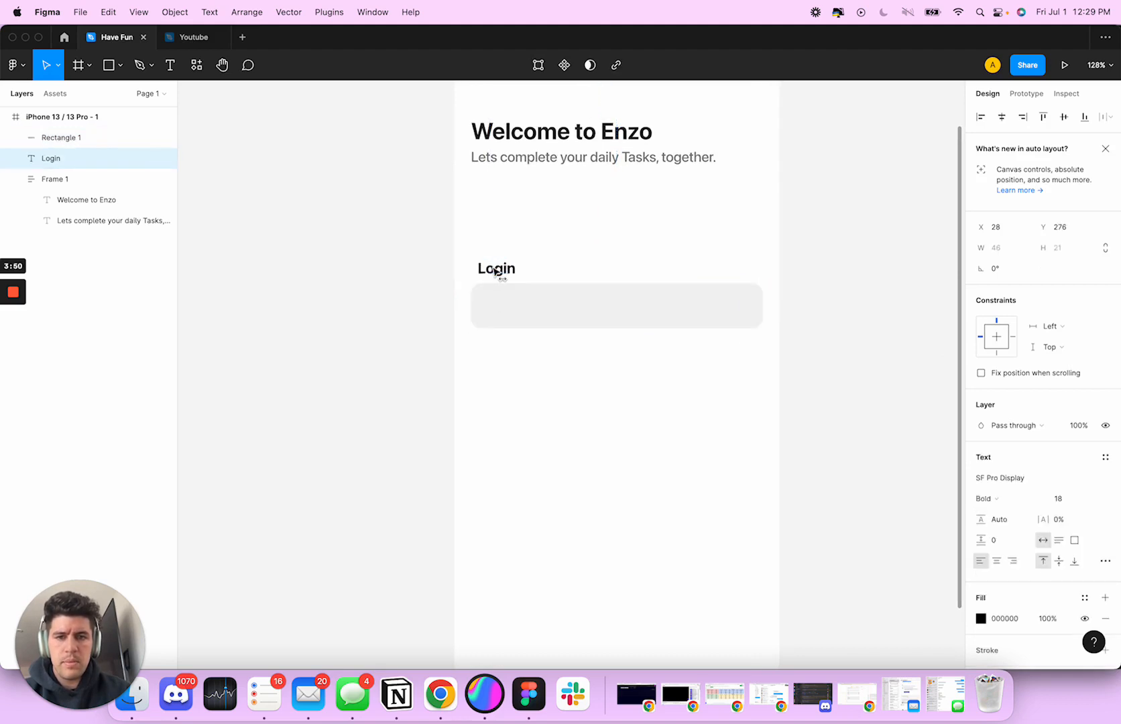
{"action": "key", "text": "alt"}
{"action": "left_click", "coordinate": [526, 373]}
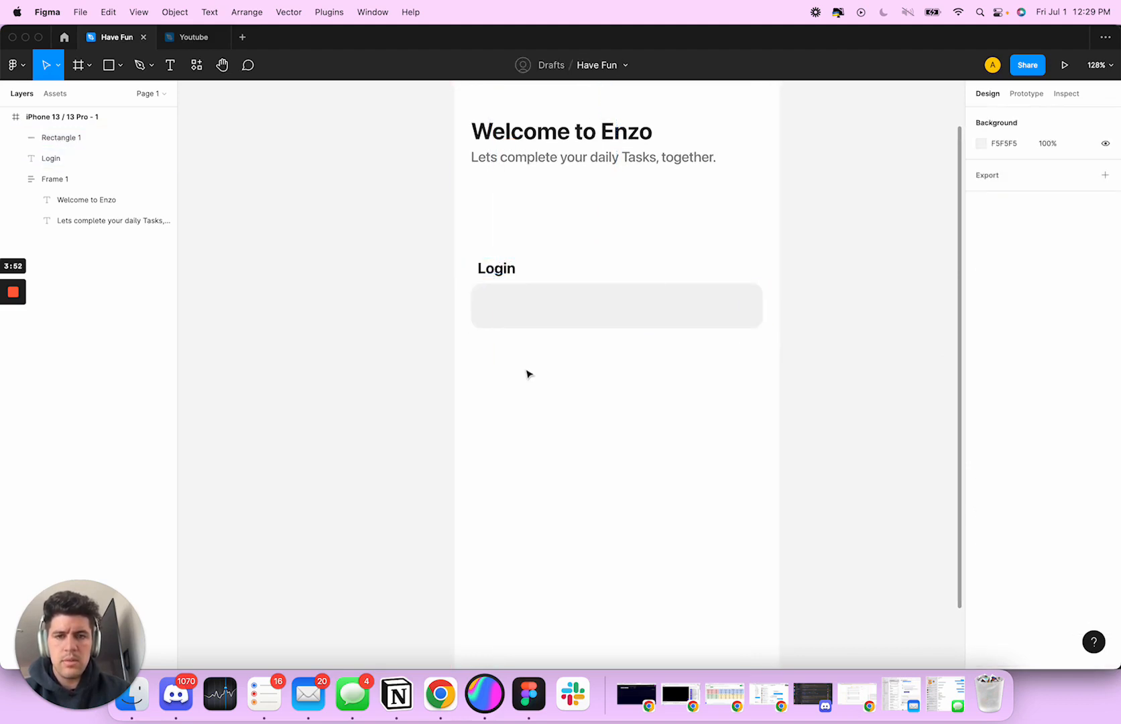
Add the text "Enter Email..." inside the input rectangle and place it vertically centred at X 36, Y 322
{"action": "key", "text": "t"}
{"action": "left_click", "coordinate": [495, 305]}
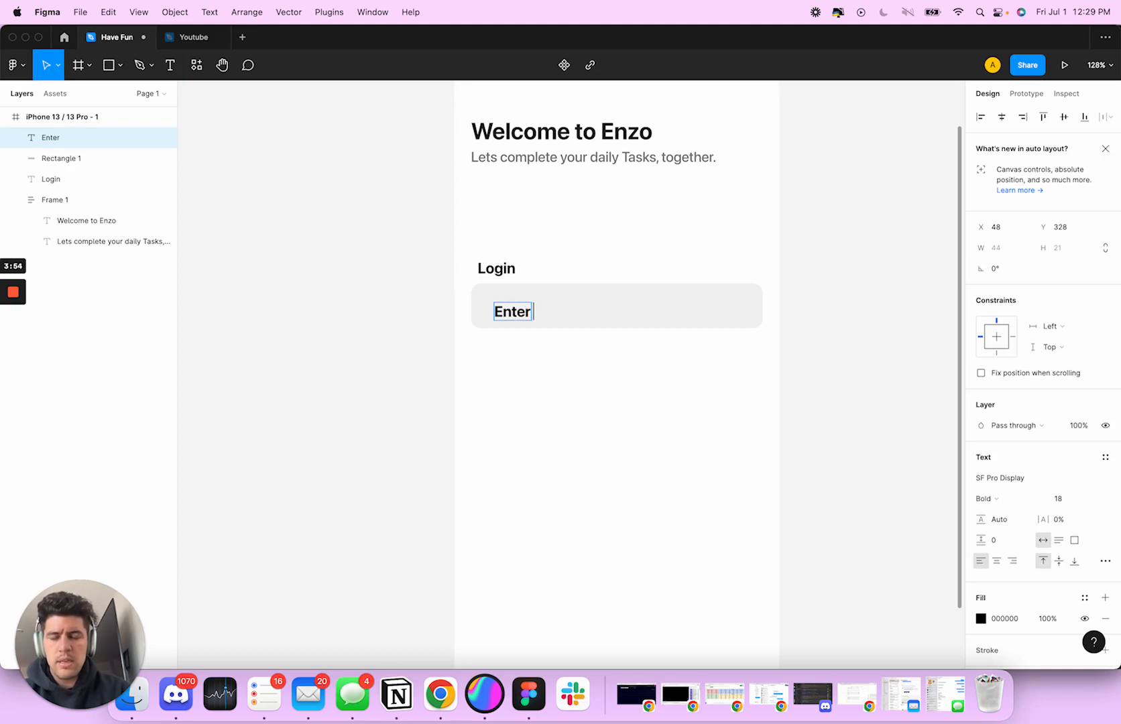
{"action": "type", "text": "Enter Email..."}
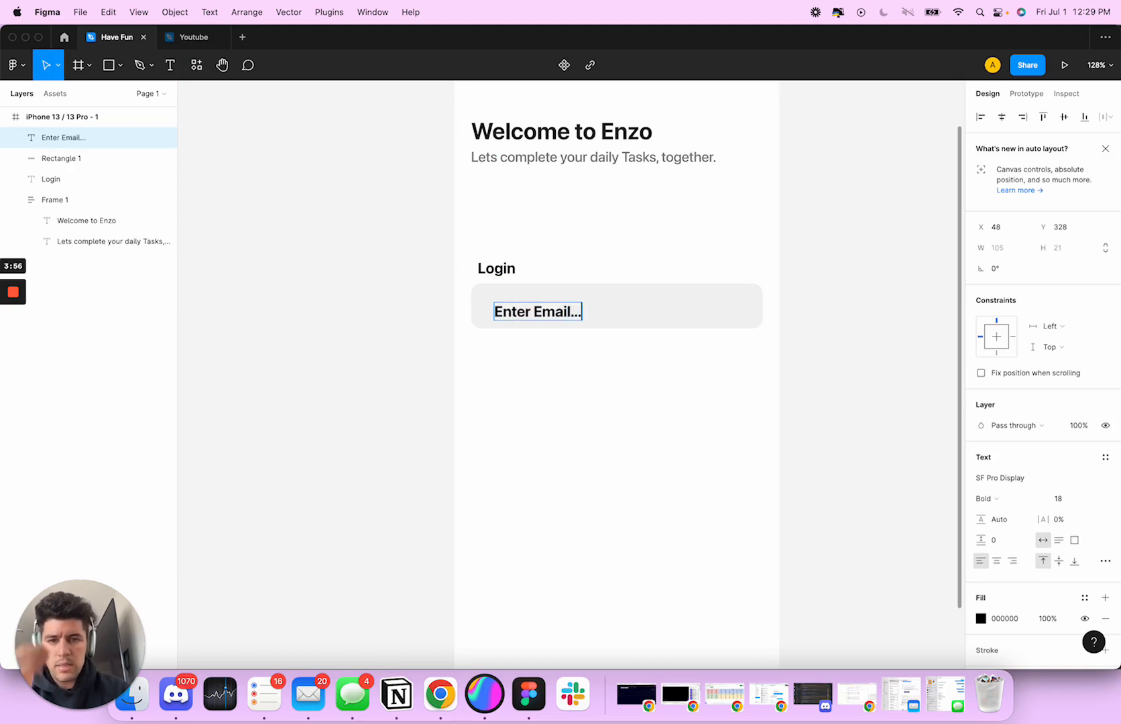
{"action": "key", "text": "Escape"}
{"action": "left_click_drag", "start_coordinate": [538, 311], "coordinate": [528, 307]}
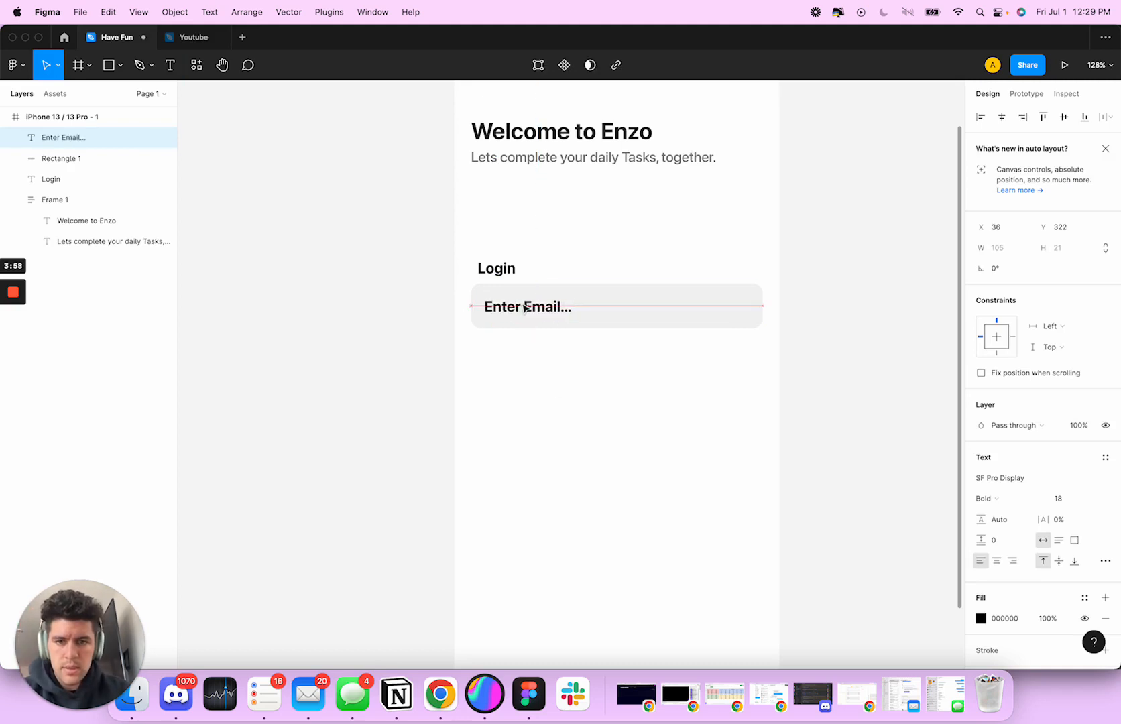
Set the "Enter Email..." text's font size to 16 and its weight to Medium
{"action": "left_click", "coordinate": [1060, 499]}
{"action": "type", "text": "16"}
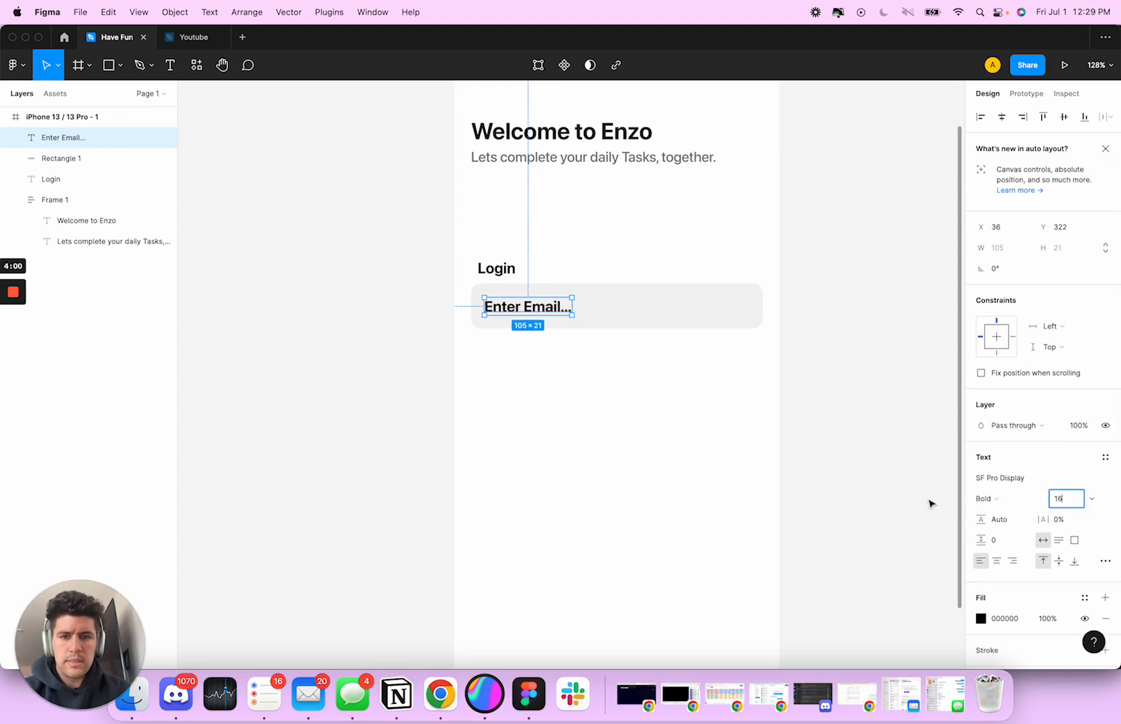
{"action": "key", "text": "Tab"}
{"action": "left_click", "coordinate": [985, 499]}
{"action": "left_click", "coordinate": [991, 466]}
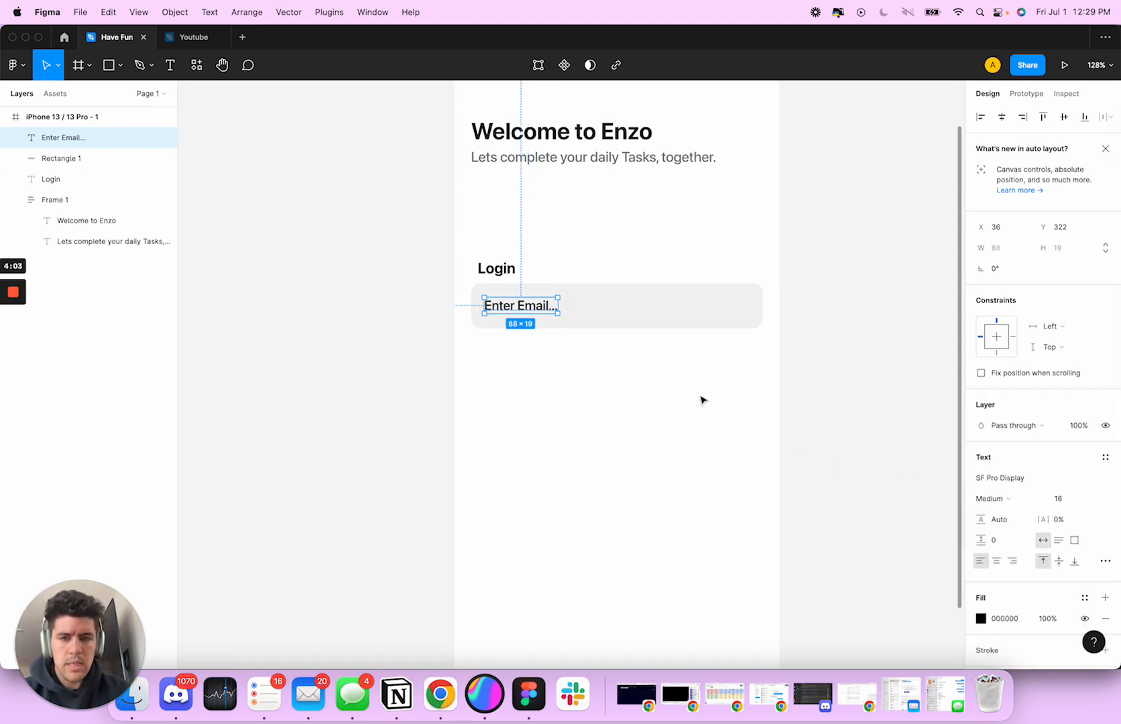
Change the "Enter Email..." text's fill to grey 6F6F6F
{"action": "left_click", "coordinate": [980, 620]}
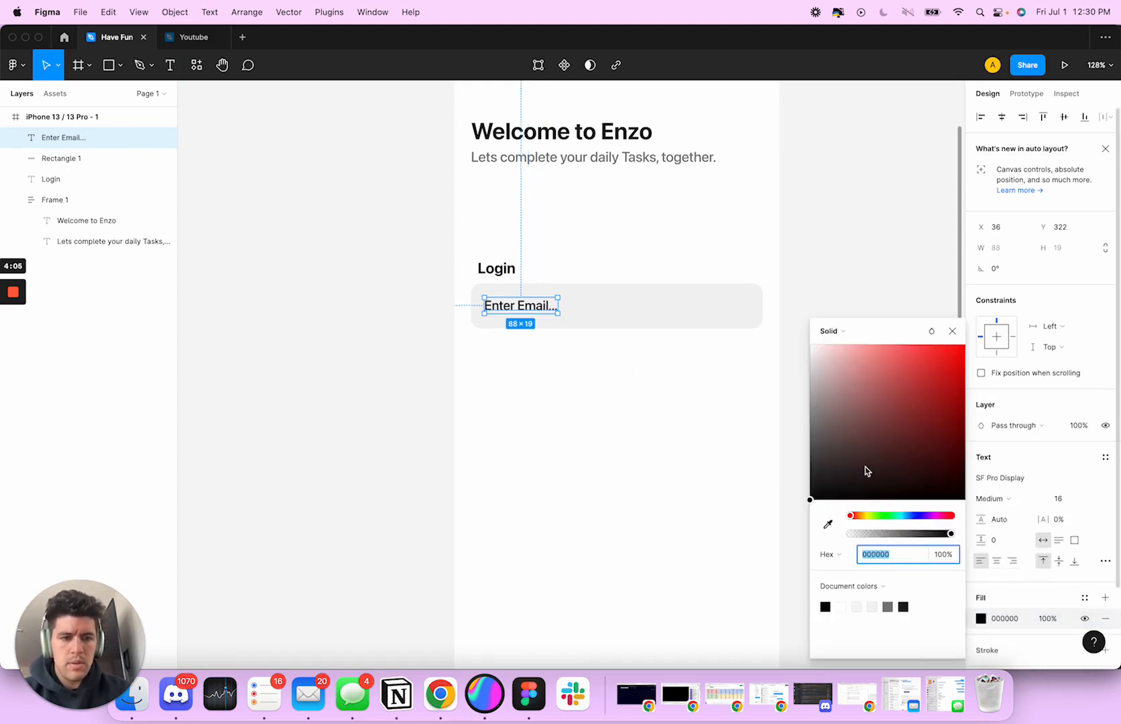
{"action": "left_click_drag", "start_coordinate": [865, 472], "coordinate": [789, 443]}
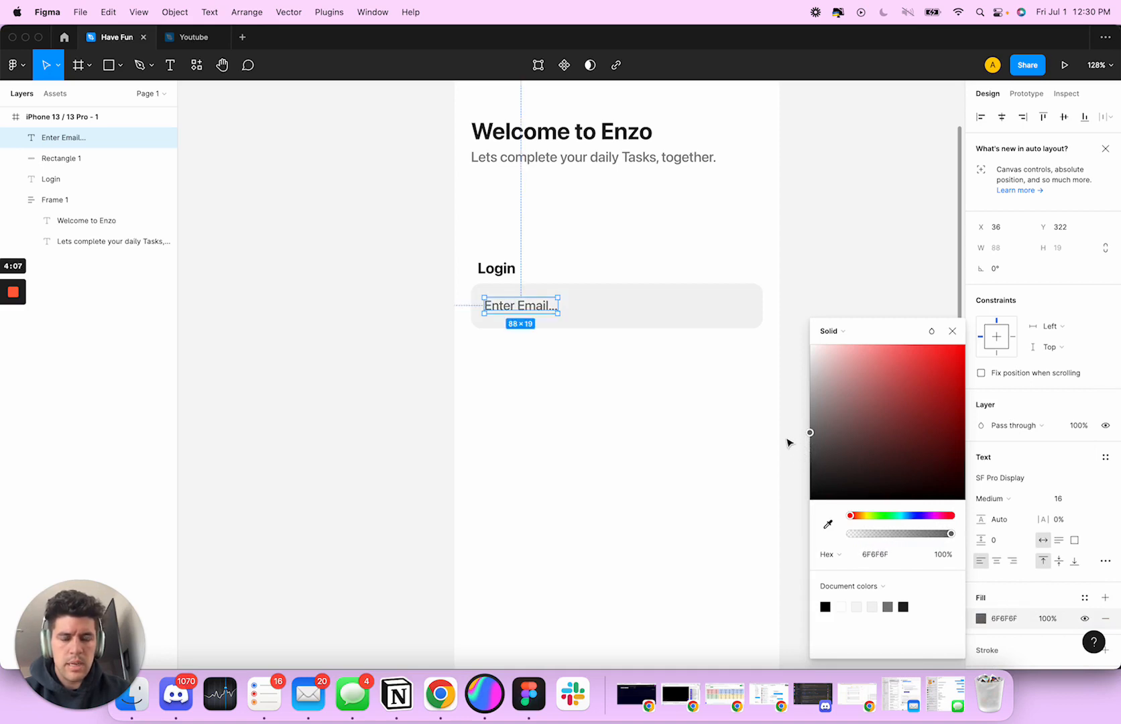
{"action": "left_click", "coordinate": [763, 435]}
Fine-tune the "Enter Email..." text's position inside the rectangle to X 35, Y 323
{"action": "left_click", "coordinate": [512, 306]}
{"action": "left_click_drag", "start_coordinate": [511, 306], "coordinate": [536, 311]}
{"action": "left_click", "coordinate": [632, 367]}
{"action": "key", "text": "alt"}
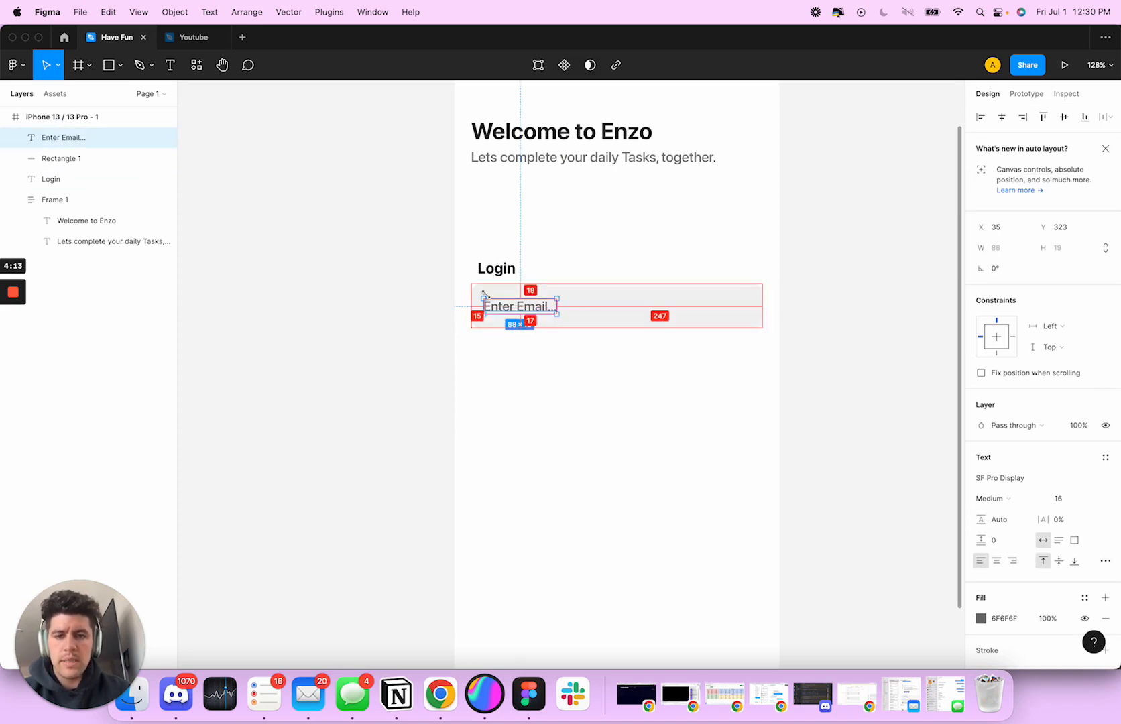
{"action": "left_click", "coordinate": [504, 275]}
{"action": "left_click", "coordinate": [562, 337]}
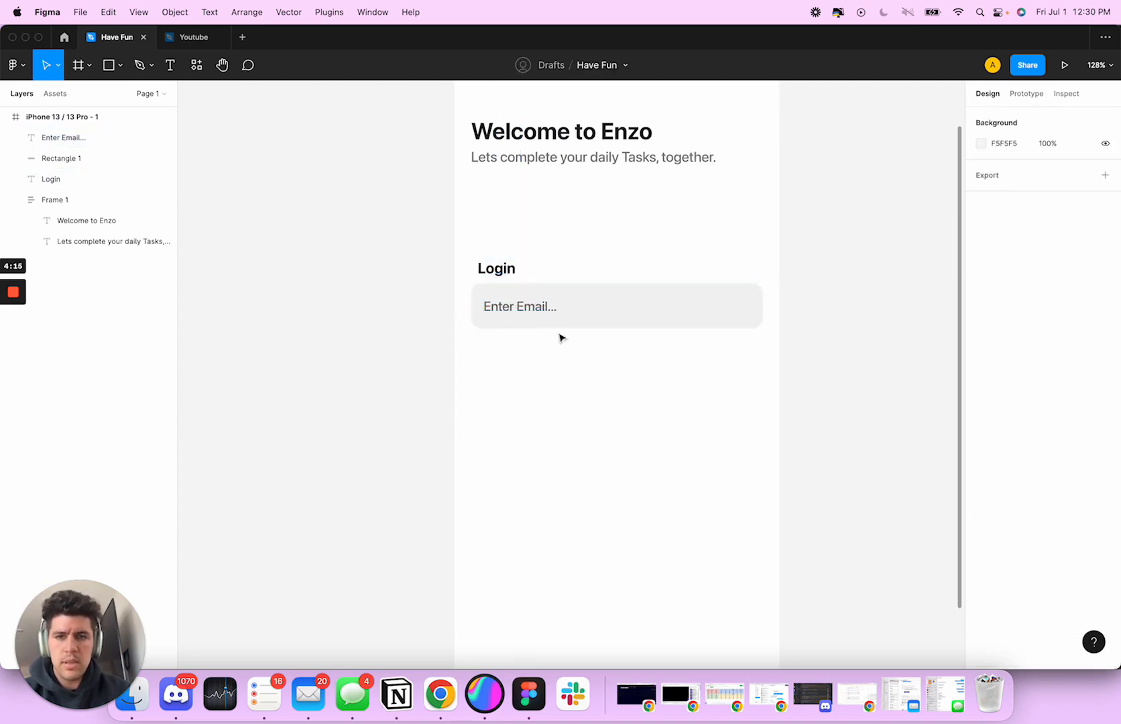
Group the "Enter Email..." text with its grey rectangle
{"action": "left_click", "coordinate": [557, 323]}
{"action": "left_click", "coordinate": [527, 306]}
{"action": "left_click", "coordinate": [619, 314], "text": "shift"}
{"action": "key", "text": "super+g"}
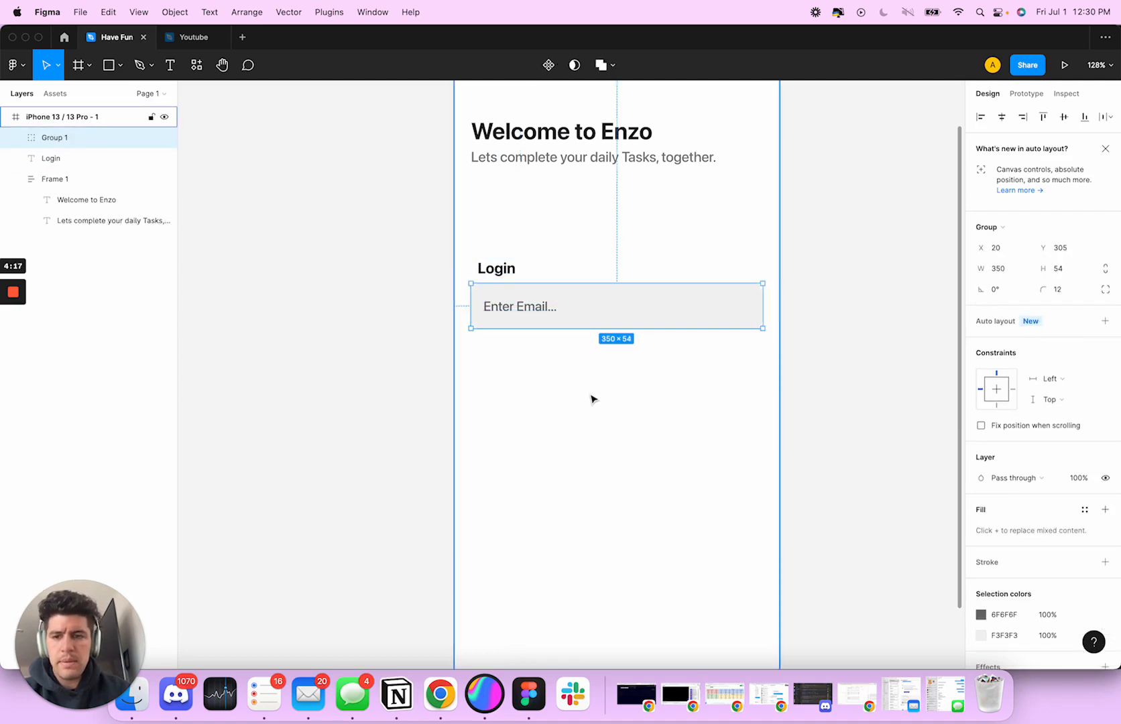
{"action": "scroll", "coordinate": [591, 399], "scroll_direction": "down", "scroll_amount": 3}
{"action": "left_click", "coordinate": [634, 387]}
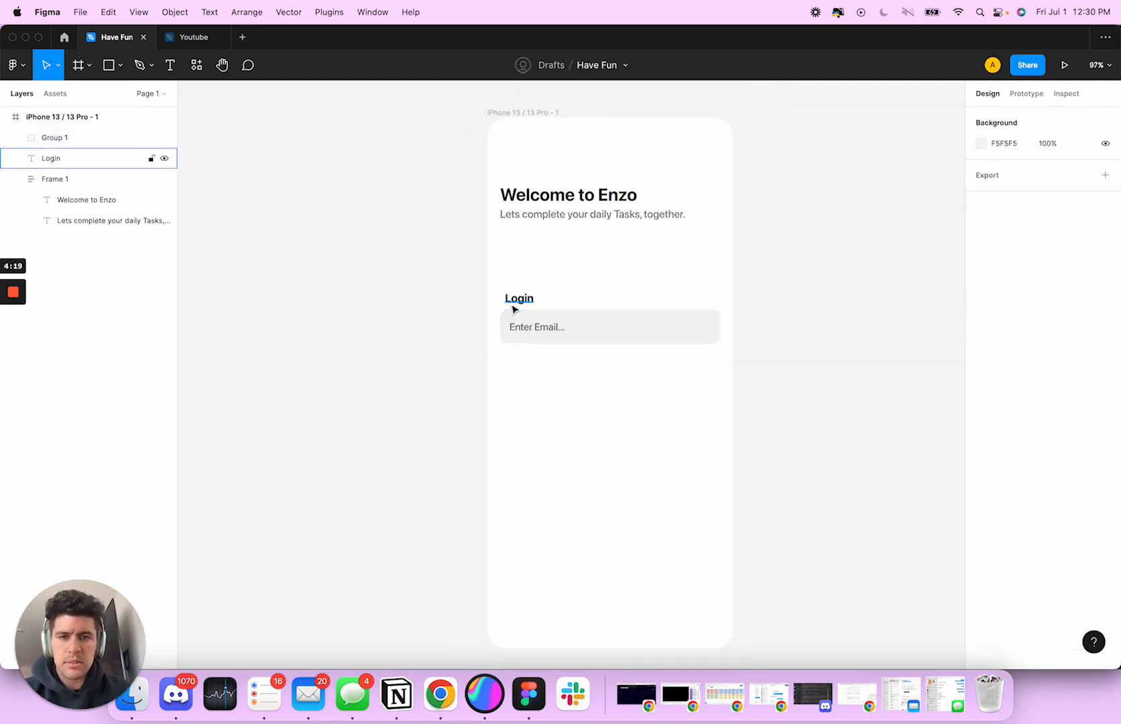
Move the heading and subtitle frame slightly right so its left edge lines up with the "Login" label
{"action": "left_click", "coordinate": [513, 300]}
{"action": "left_click_drag", "start_coordinate": [516, 201], "coordinate": [519, 202]}
{"action": "left_click", "coordinate": [570, 268]}
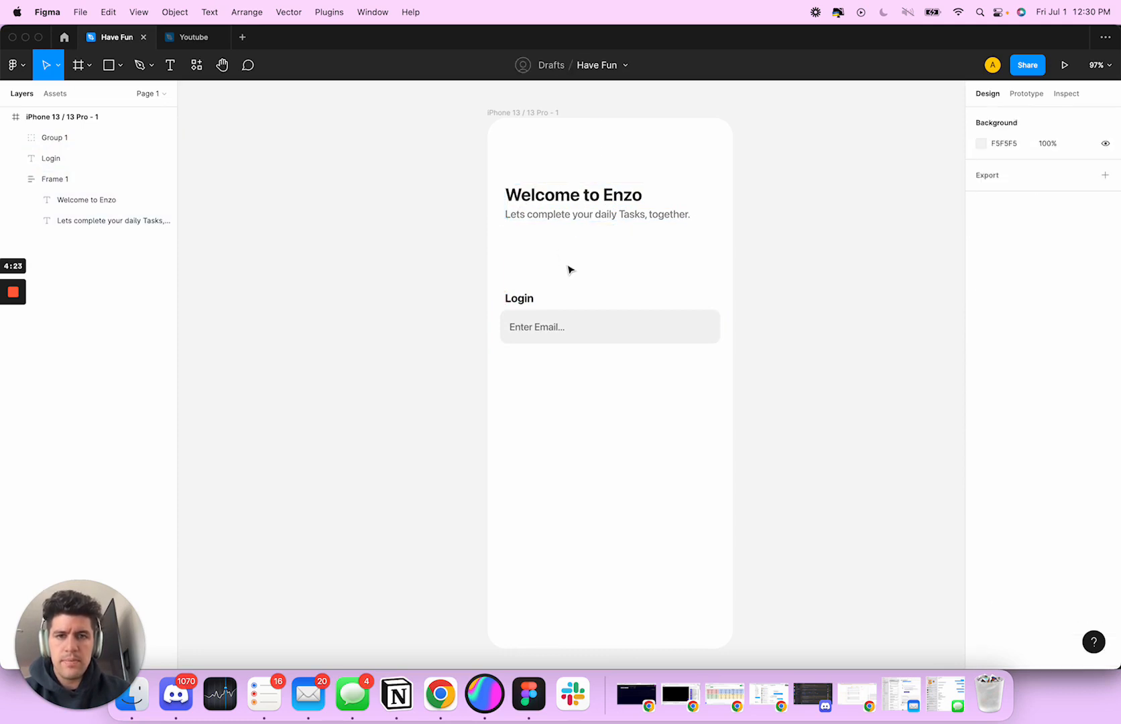
{"action": "scroll", "coordinate": [569, 268], "scroll_direction": "right", "scroll_amount": 2}
{"action": "scroll", "coordinate": [569, 268], "scroll_direction": "down", "scroll_amount": 1}
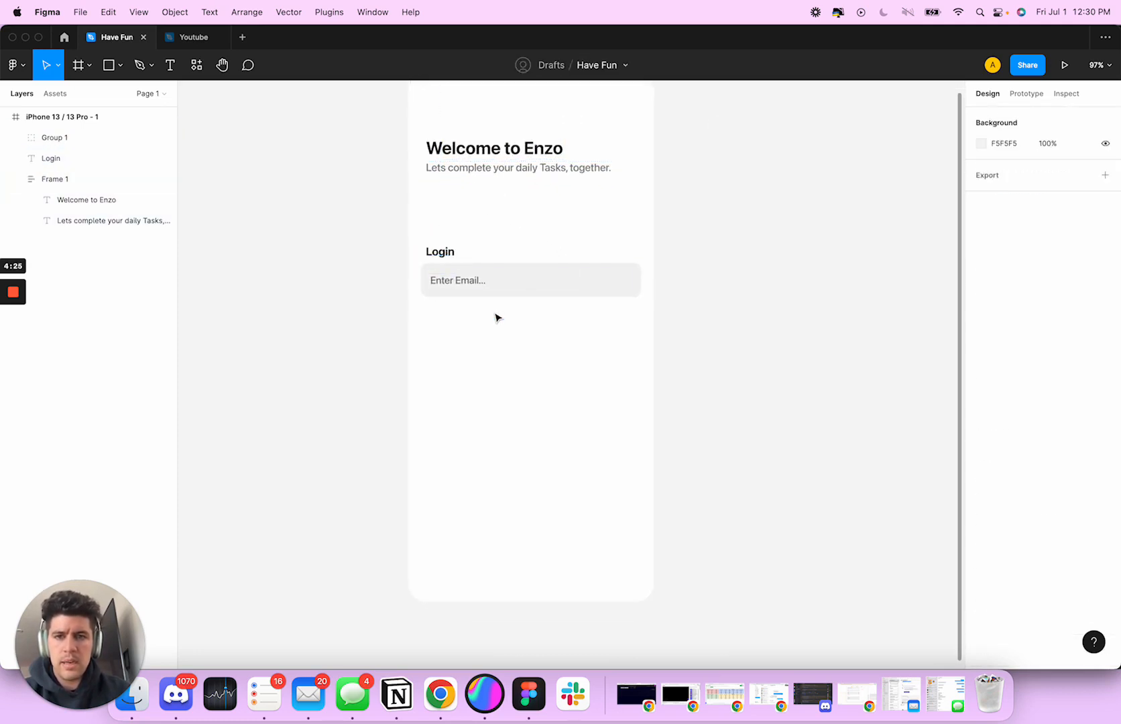
{"action": "left_click", "coordinate": [487, 293]}
{"action": "left_click", "coordinate": [525, 167]}
{"action": "double_click", "coordinate": [540, 150]}
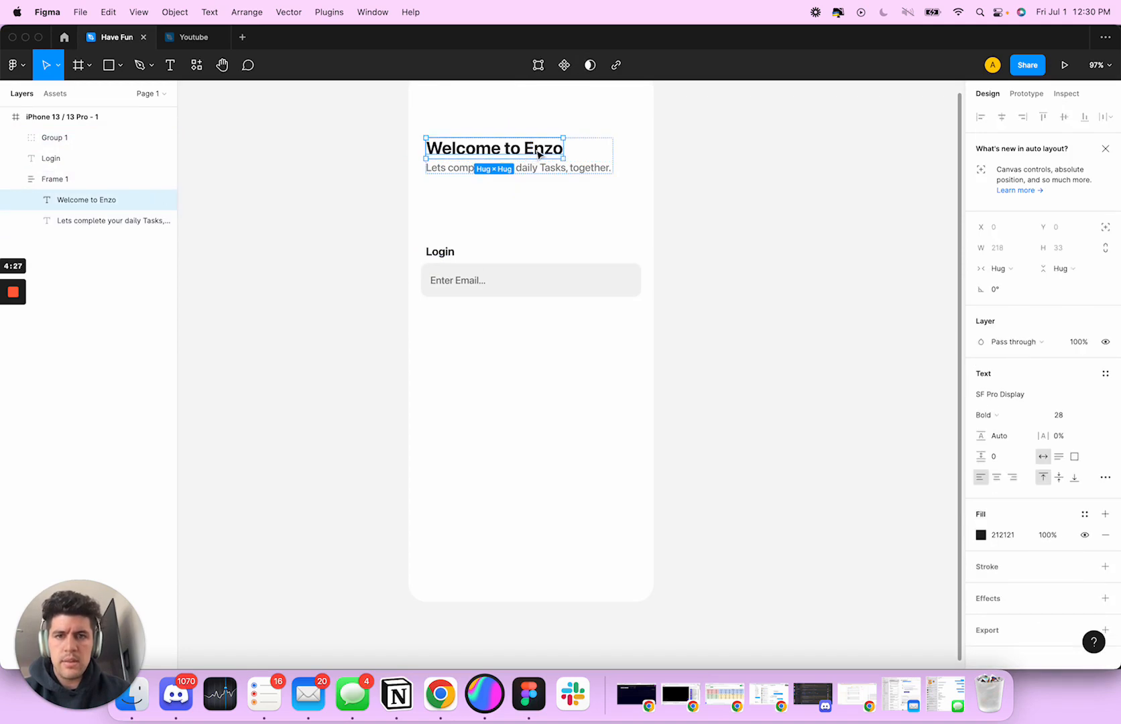
{"action": "double_click", "coordinate": [542, 150]}
{"action": "double_click", "coordinate": [544, 150]}
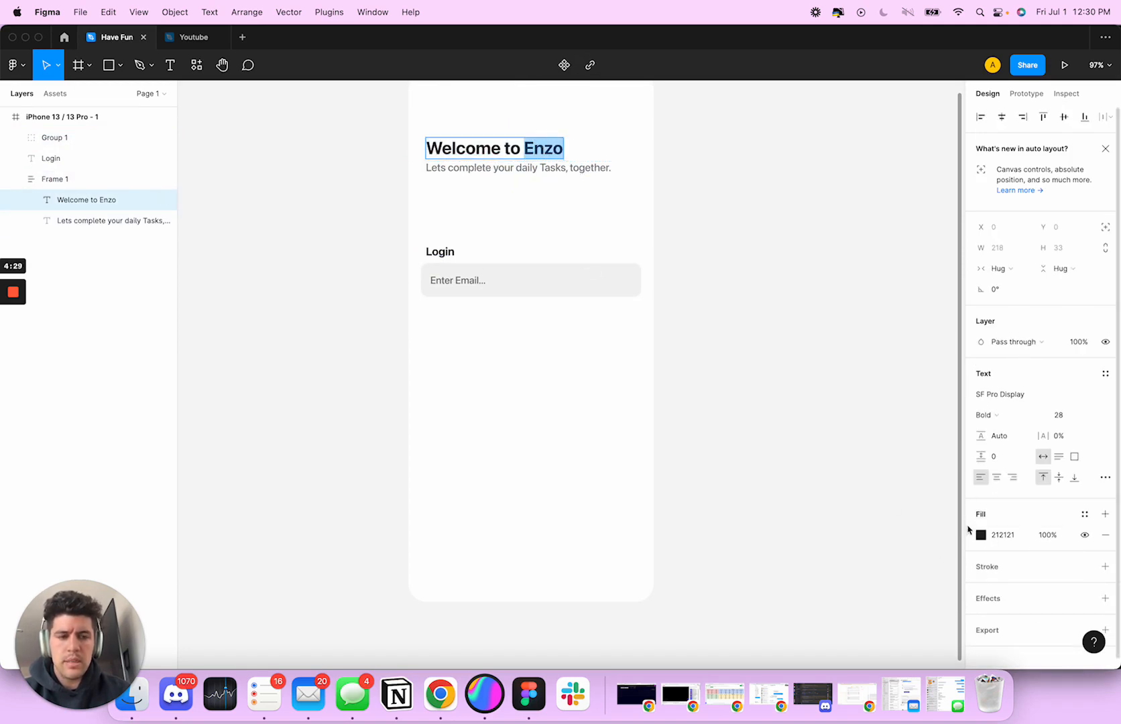
{"action": "key", "text": "Escape"}
{"action": "left_click", "coordinate": [502, 225]}
{"action": "scroll", "coordinate": [502, 221], "scroll_direction": "up", "scroll_amount": 3}
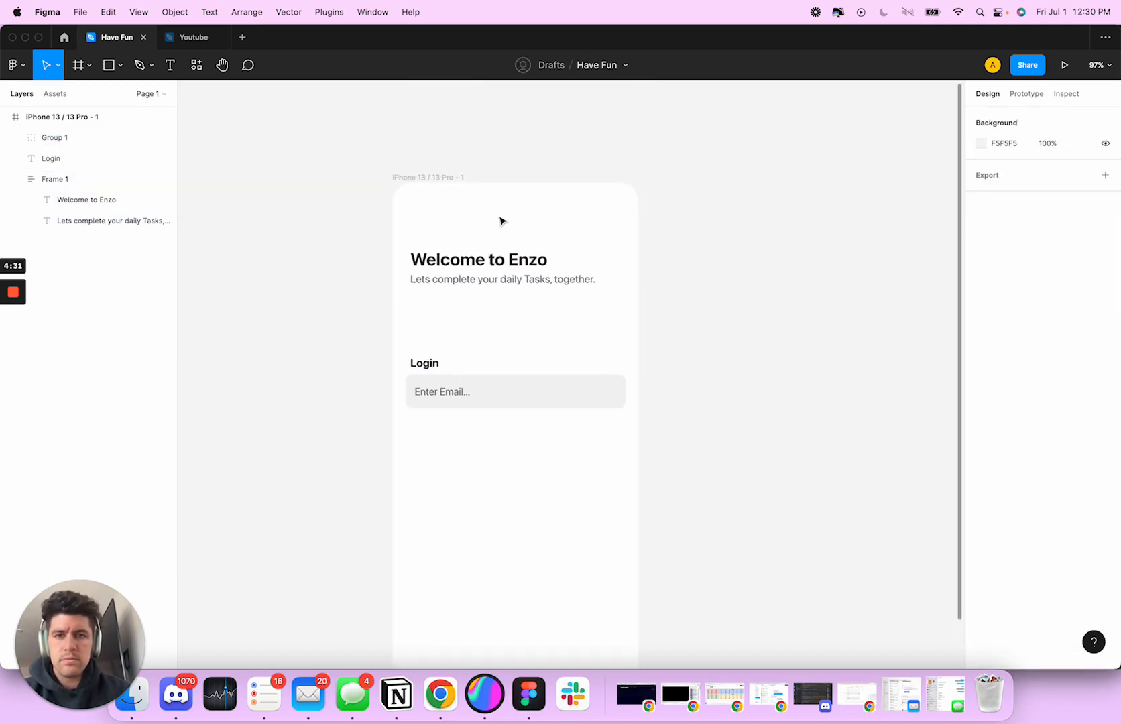
Change the "Login" label's fill to blue 083ECB
{"action": "scroll", "coordinate": [501, 221], "scroll_direction": "down", "scroll_amount": 2}
{"action": "left_click", "coordinate": [429, 293]}
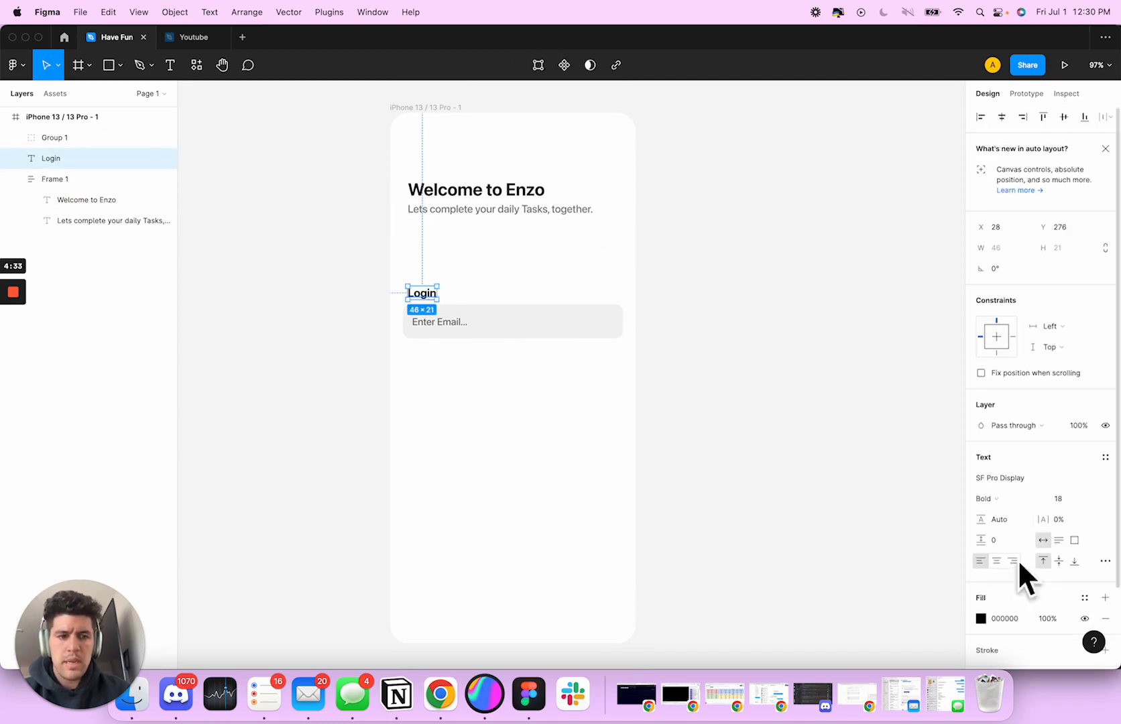
{"action": "left_click", "coordinate": [981, 618]}
{"action": "left_click_drag", "start_coordinate": [864, 518], "coordinate": [915, 521]}
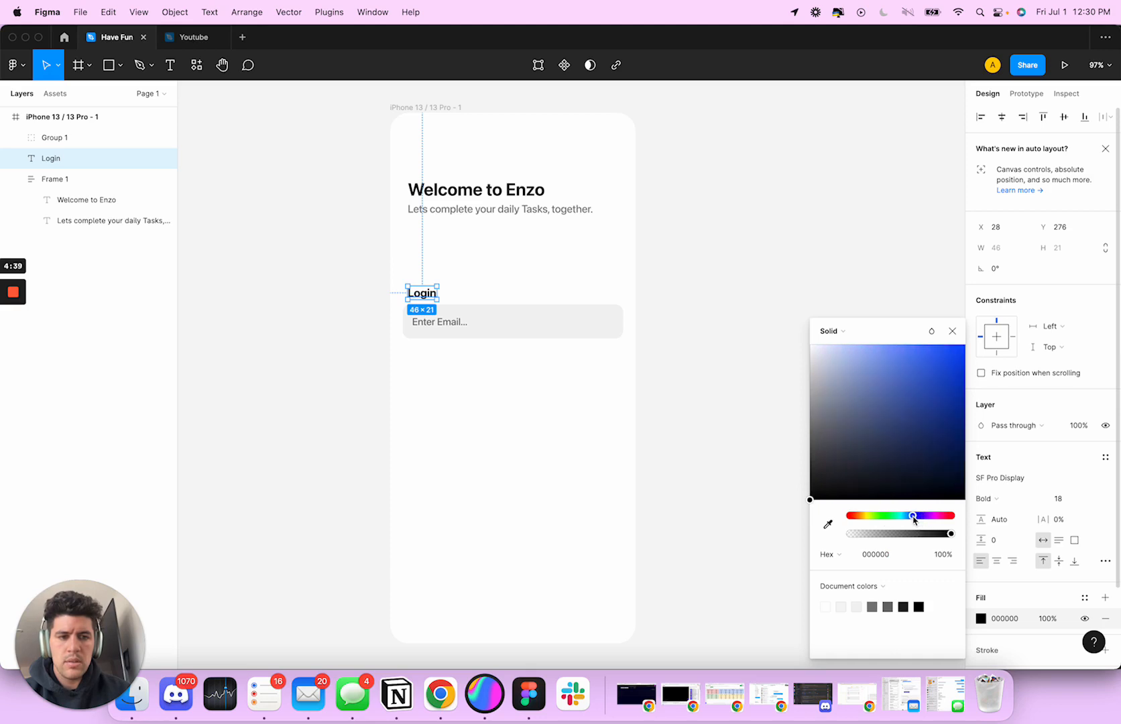
{"action": "left_click_drag", "start_coordinate": [913, 396], "coordinate": [962, 382]}
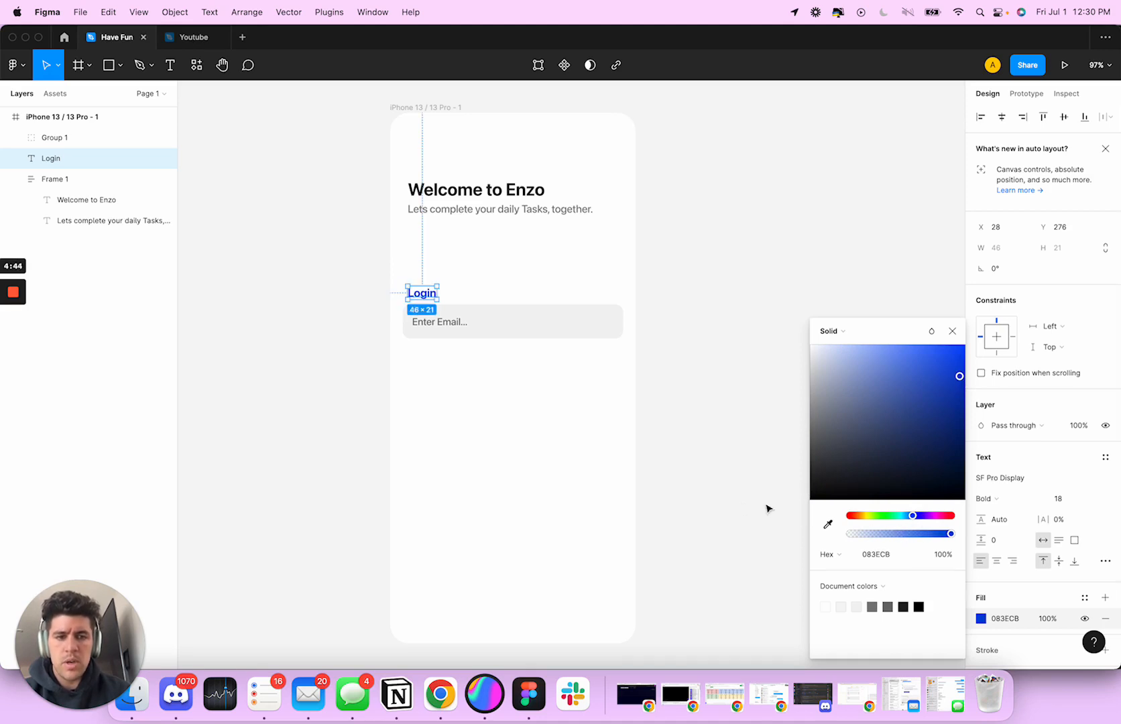
{"action": "left_click", "coordinate": [727, 499]}
{"action": "scroll", "coordinate": [593, 420], "scroll_direction": "left", "scroll_amount": 3}
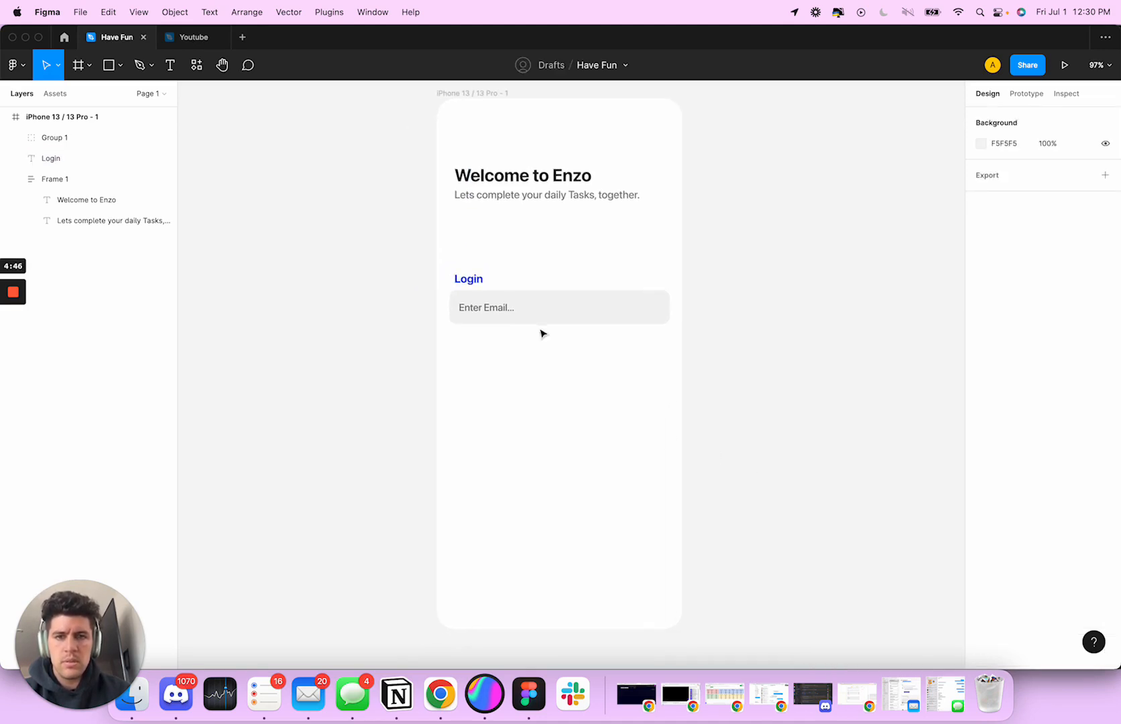
{"action": "scroll", "coordinate": [526, 341], "scroll_direction": "up", "scroll_amount": 2}
{"action": "scroll", "coordinate": [503, 336], "scroll_direction": "down", "scroll_amount": 3}
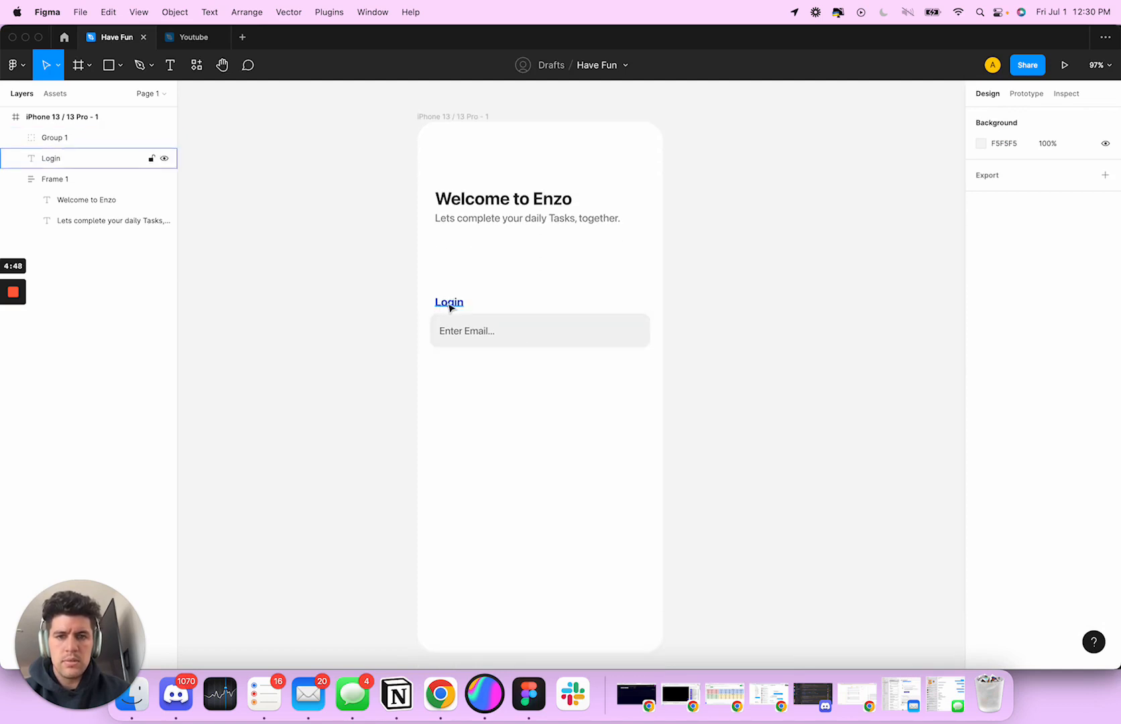
Duplicate the email field directly below itself and change the copy's placeholder text to "Enter Password..."
{"action": "left_click", "coordinate": [505, 333]}
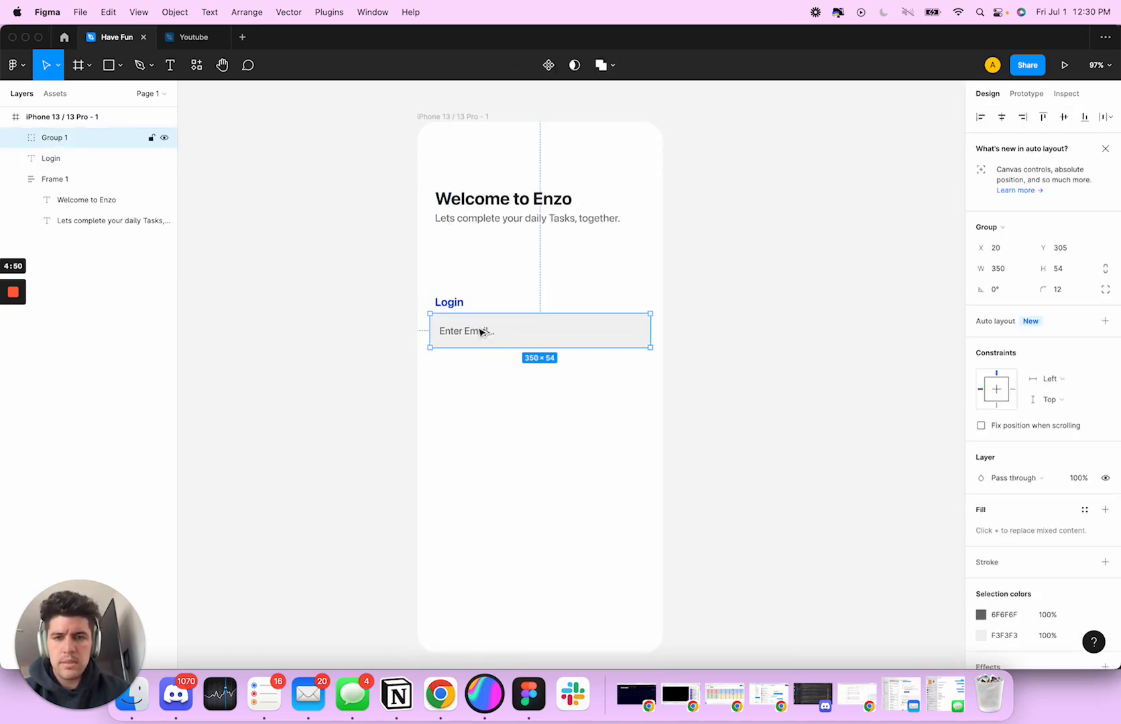
{"action": "left_click_drag", "start_coordinate": [481, 332], "coordinate": [480, 371]}
{"action": "double_click", "coordinate": [478, 371]}
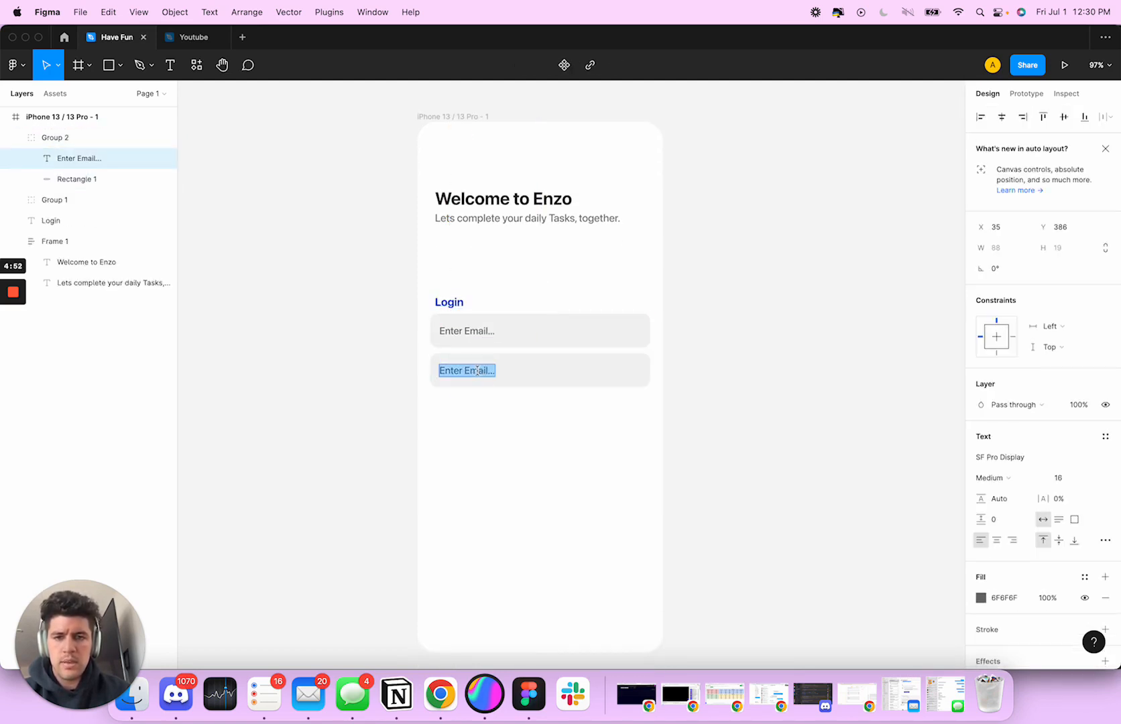
{"action": "double_click", "coordinate": [477, 371]}
{"action": "type", "text": "Password"}
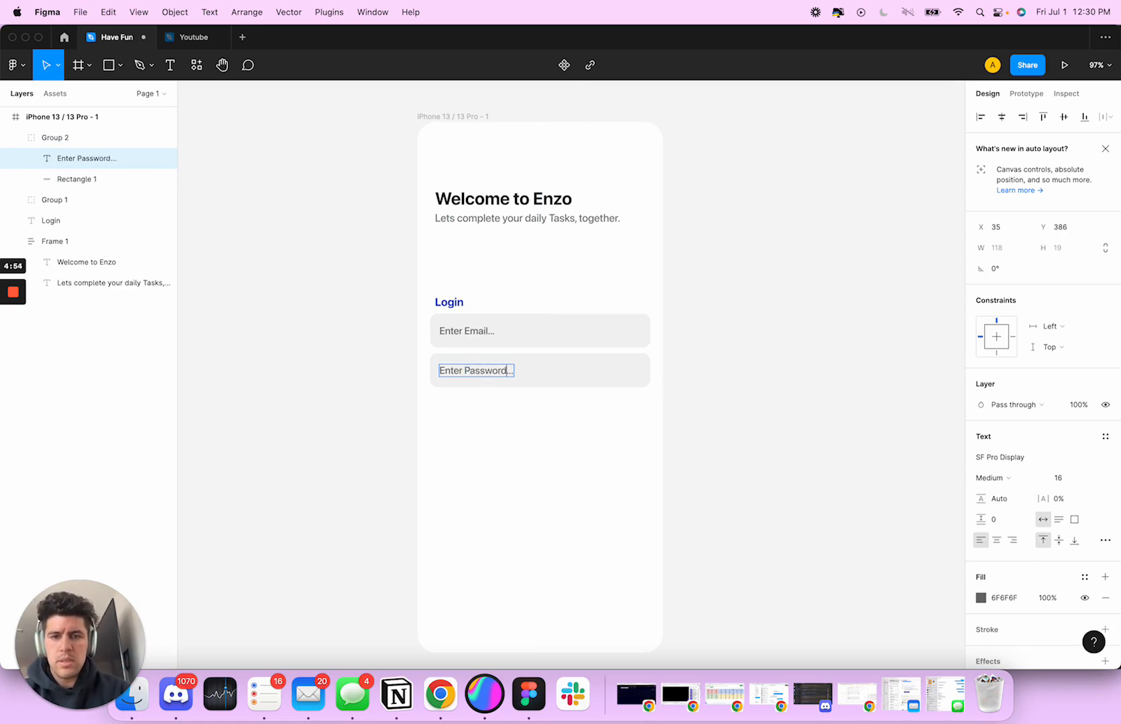
{"action": "left_click", "coordinate": [514, 454]}
Copy the subtitle's grey fill 7E7E7E onto the "Login" label
{"action": "left_click", "coordinate": [453, 306]}
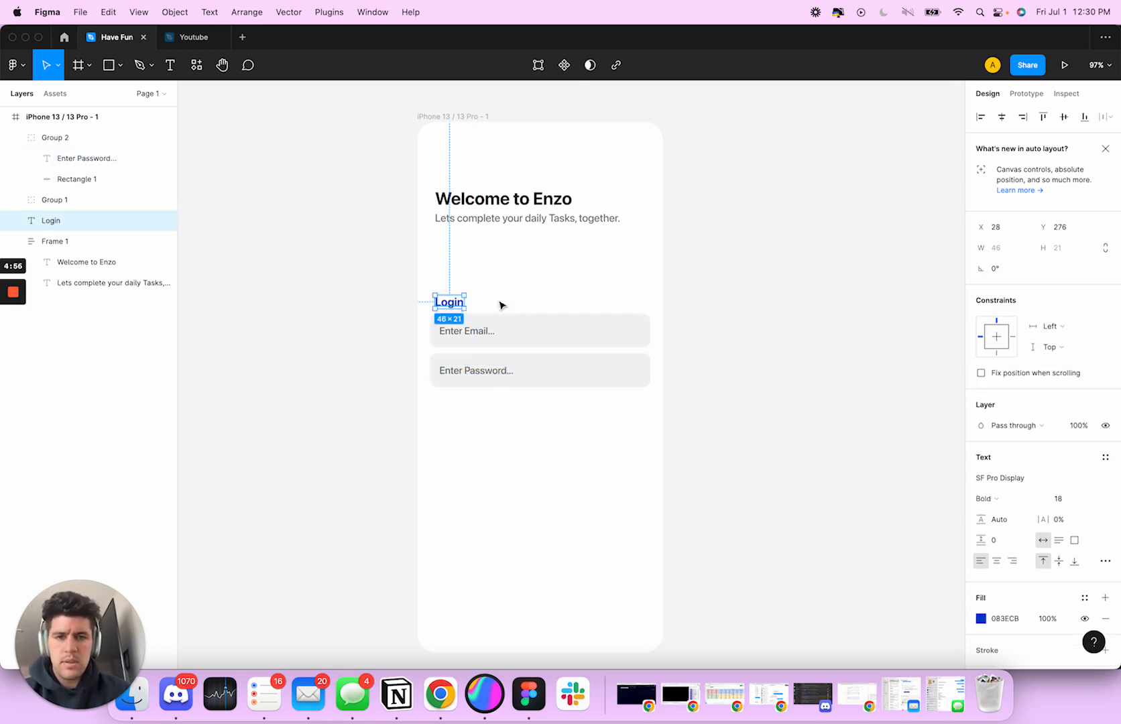
{"action": "left_click", "coordinate": [478, 221]}
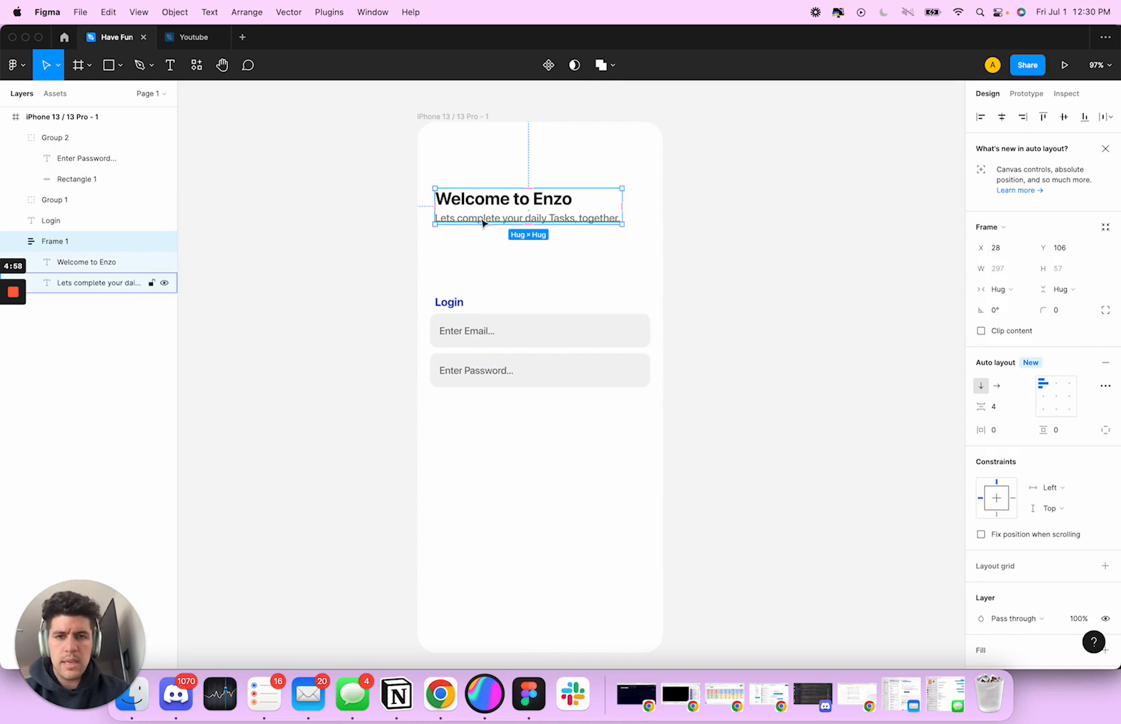
{"action": "double_click", "coordinate": [476, 220]}
{"action": "left_click", "coordinate": [453, 303]}
{"action": "double_click", "coordinate": [469, 224]}
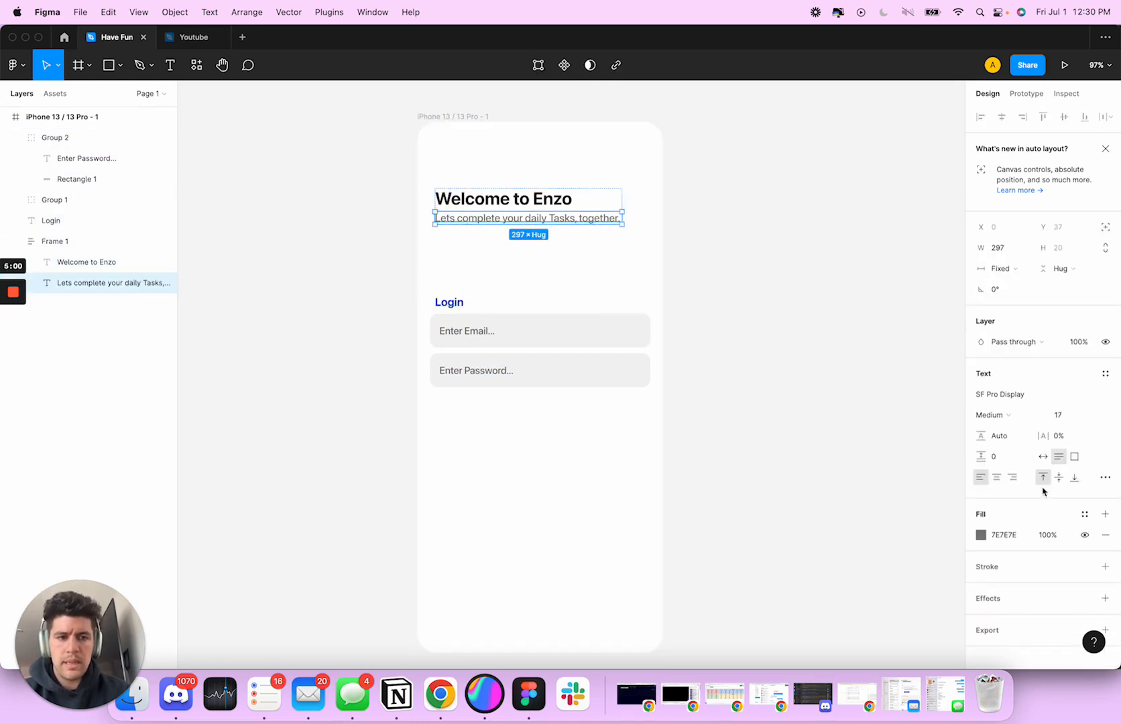
{"action": "left_click", "coordinate": [453, 303]}
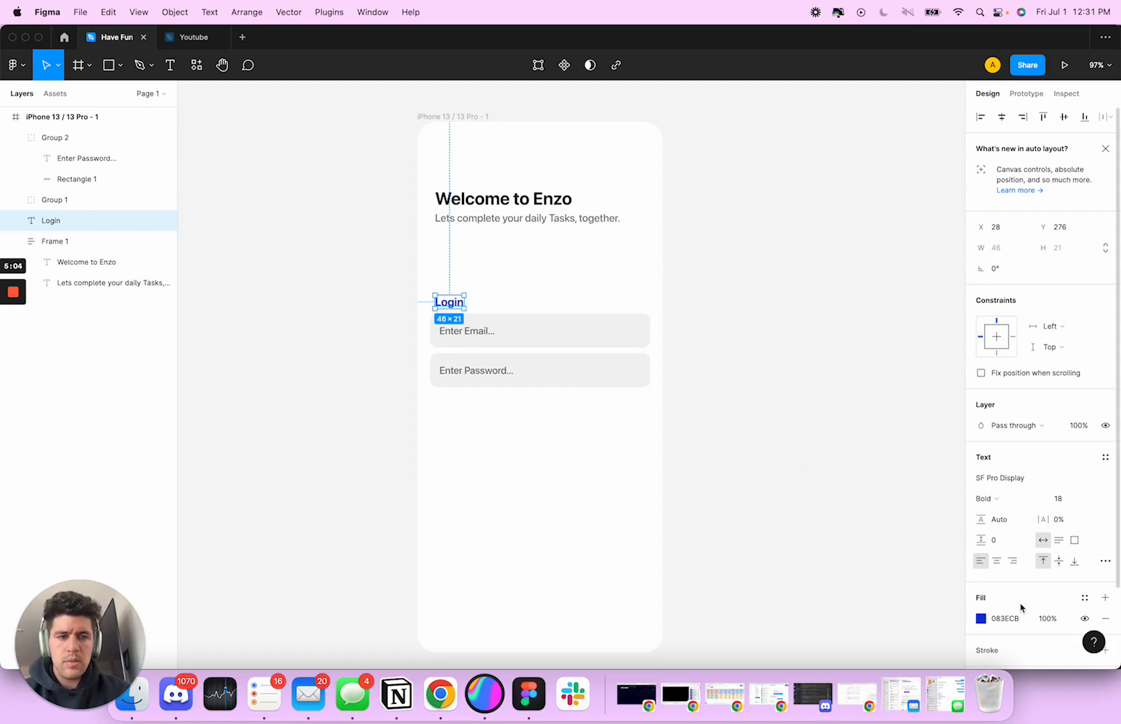
{"action": "left_click", "coordinate": [1021, 620]}
{"action": "type", "text": "7E7E7E"}
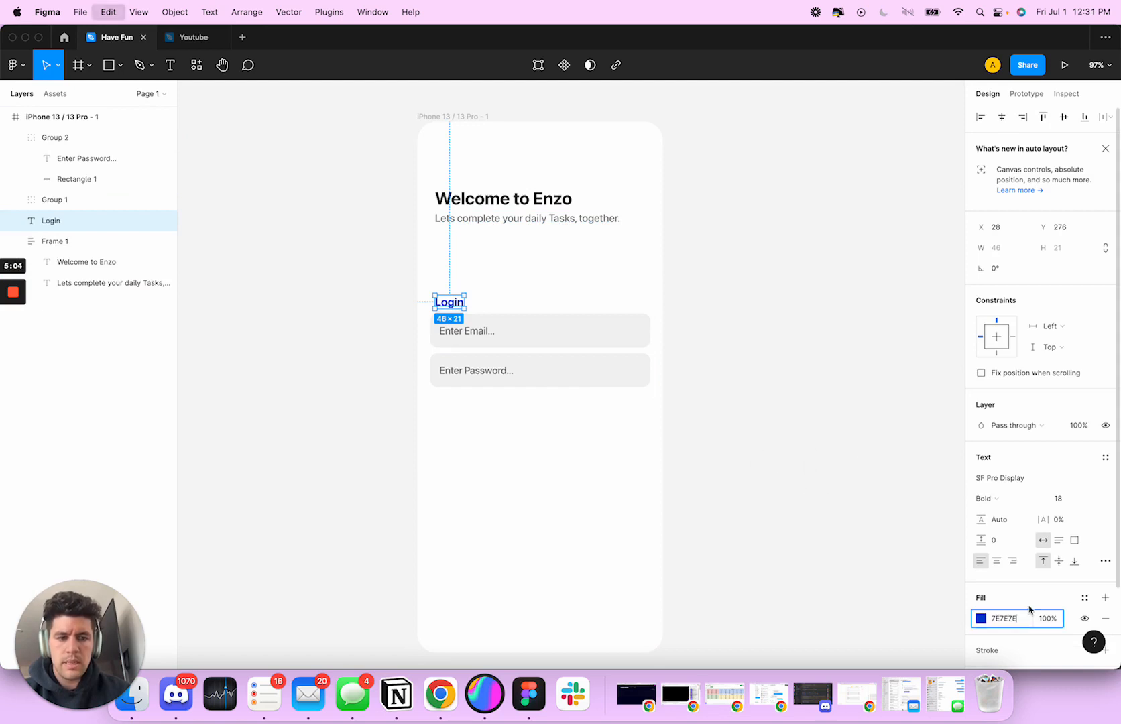
{"action": "key", "text": "Tab"}
Match the "Login" label to the subtitle's text style with font size 17 and Medium weight
{"action": "left_click", "coordinate": [515, 222], "text": "super"}
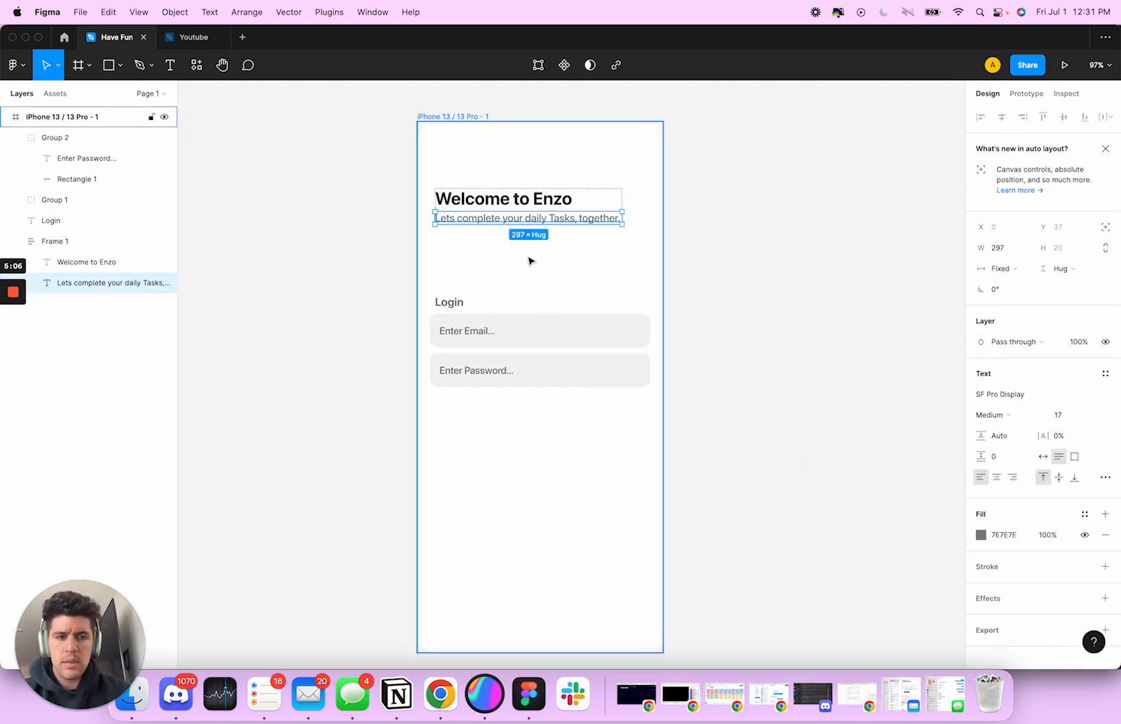
{"action": "left_click", "coordinate": [449, 303]}
{"action": "left_click", "coordinate": [1064, 502]}
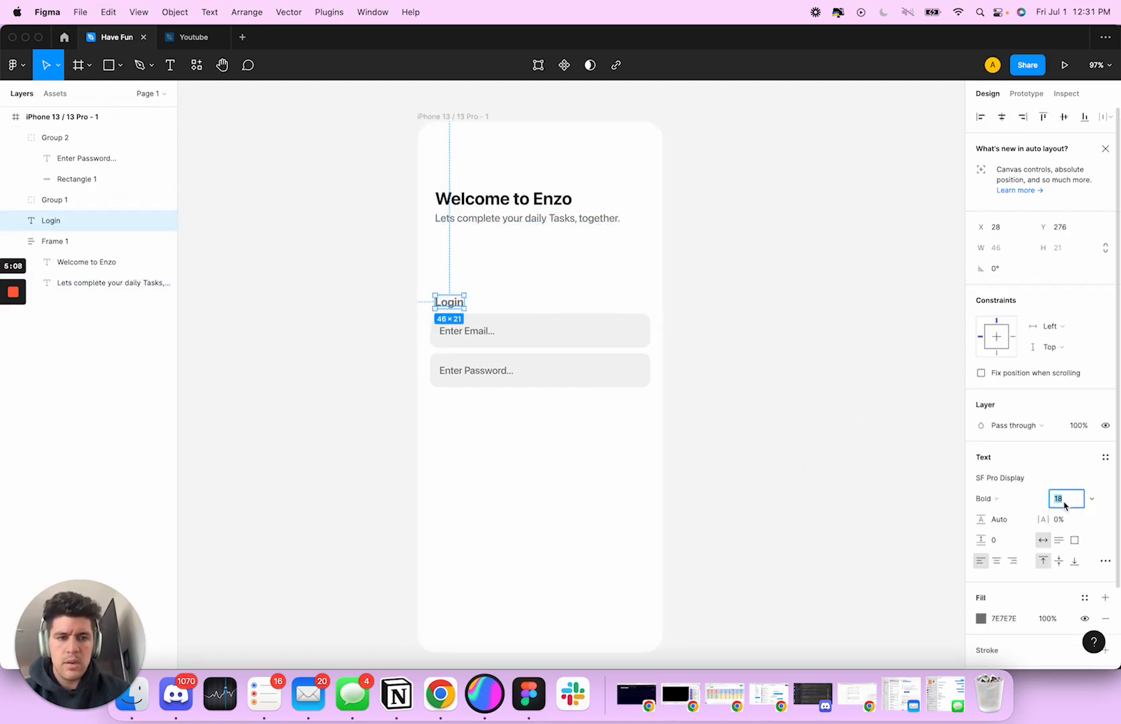
{"action": "type", "text": "17"}
{"action": "key", "text": "Tab"}
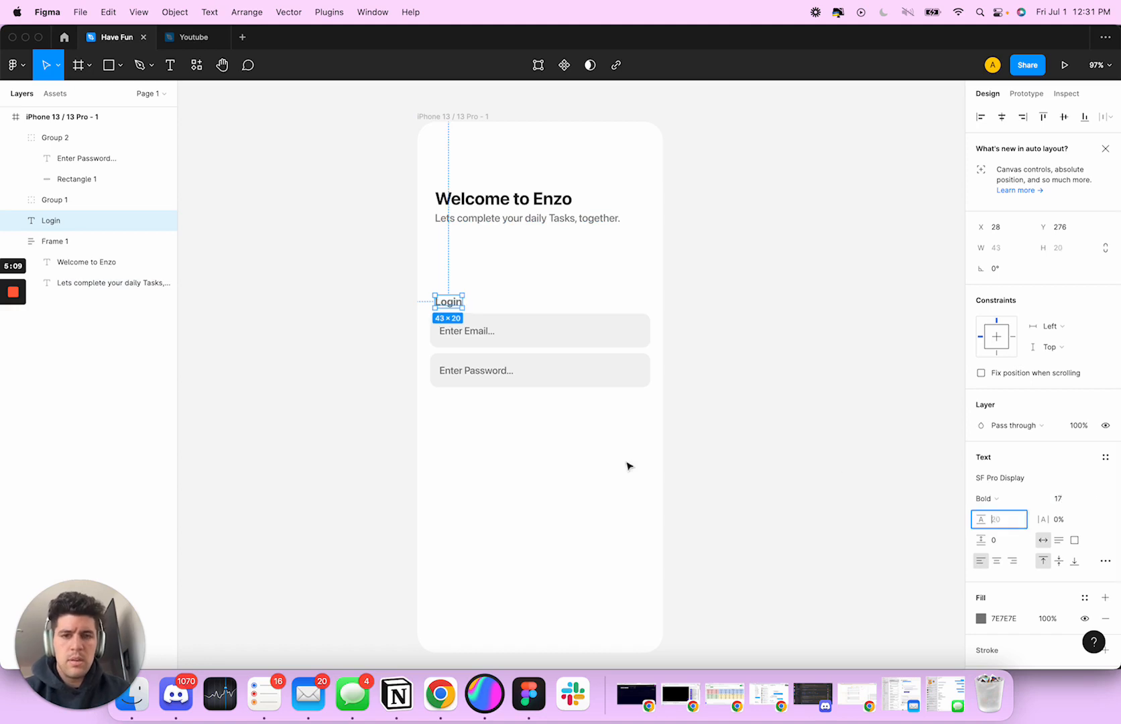
{"action": "left_click", "coordinate": [995, 500]}
{"action": "left_click", "coordinate": [1002, 465]}
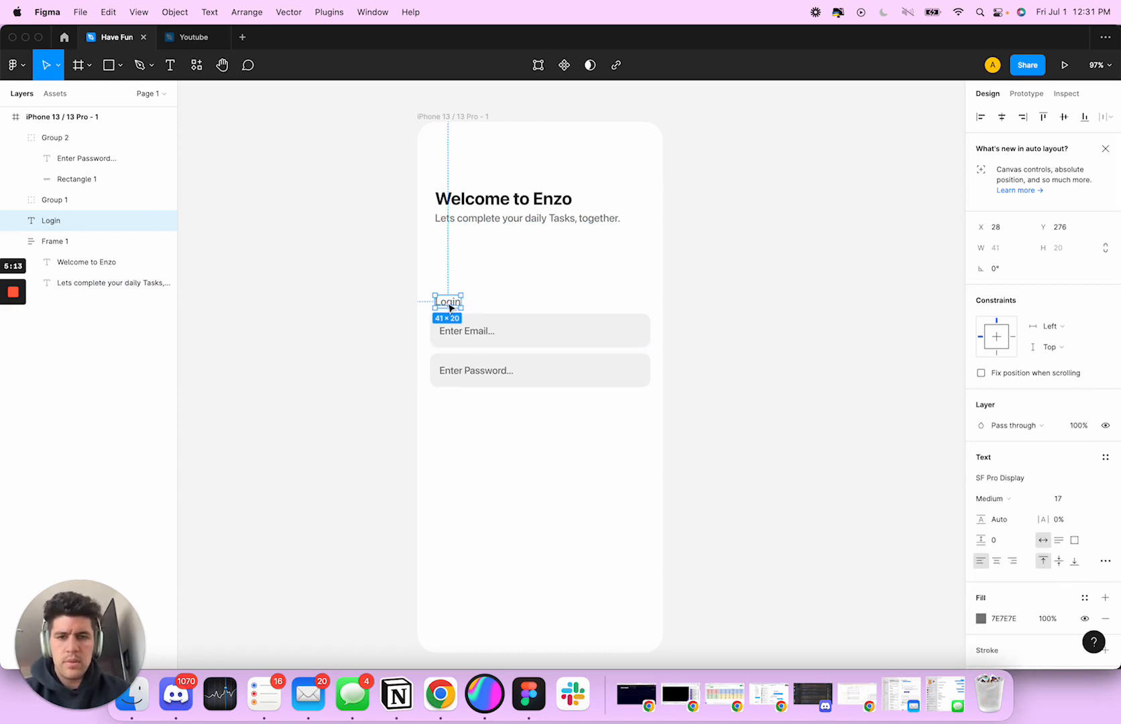
{"action": "left_click", "coordinate": [580, 299]}
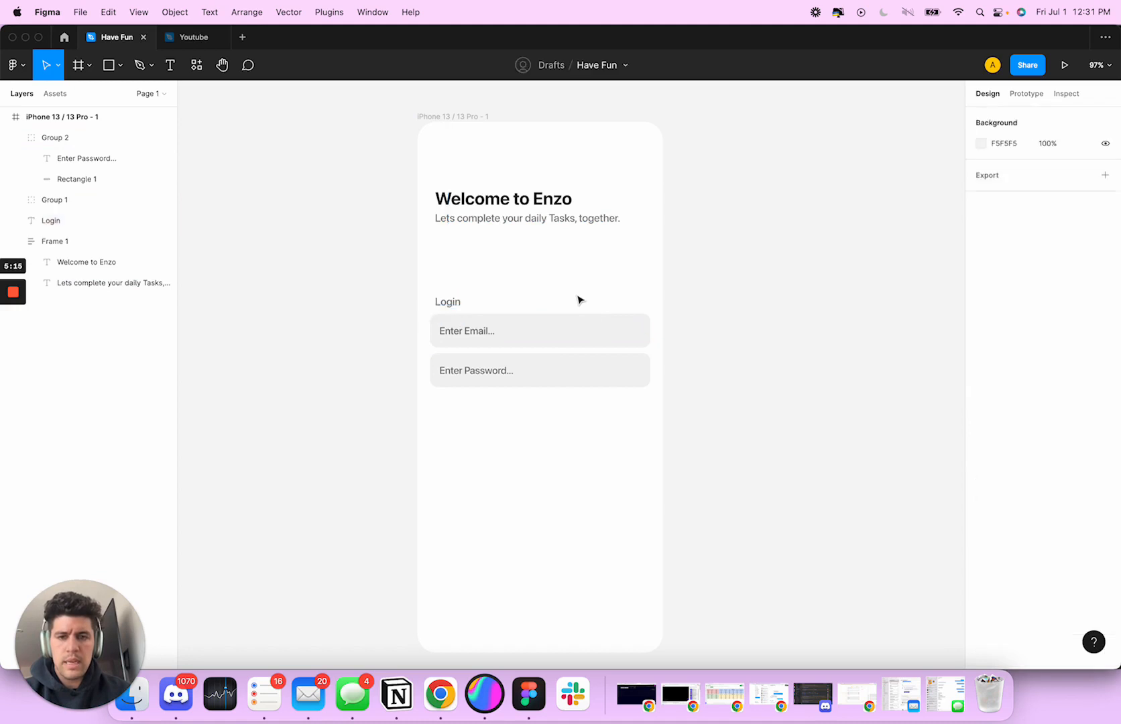
Set the "Login" label's fill to dark grey 212121
{"action": "left_click", "coordinate": [496, 332]}
{"action": "left_click", "coordinate": [539, 402]}
{"action": "left_click", "coordinate": [536, 388]}
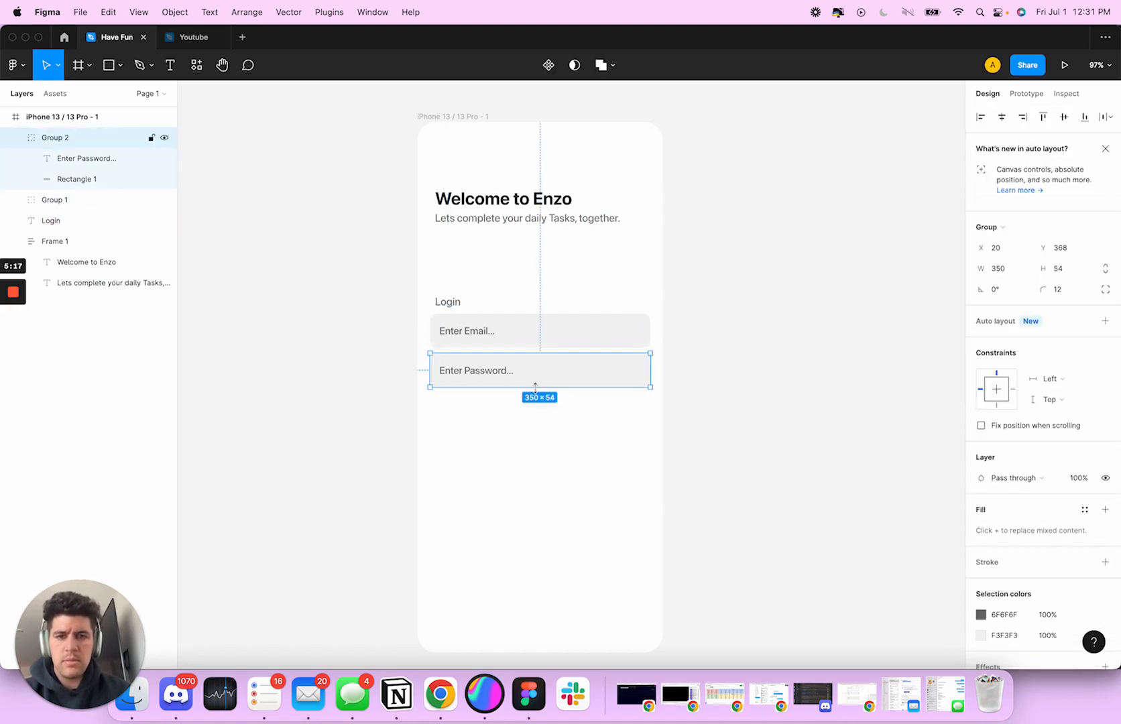
{"action": "left_click", "coordinate": [448, 302]}
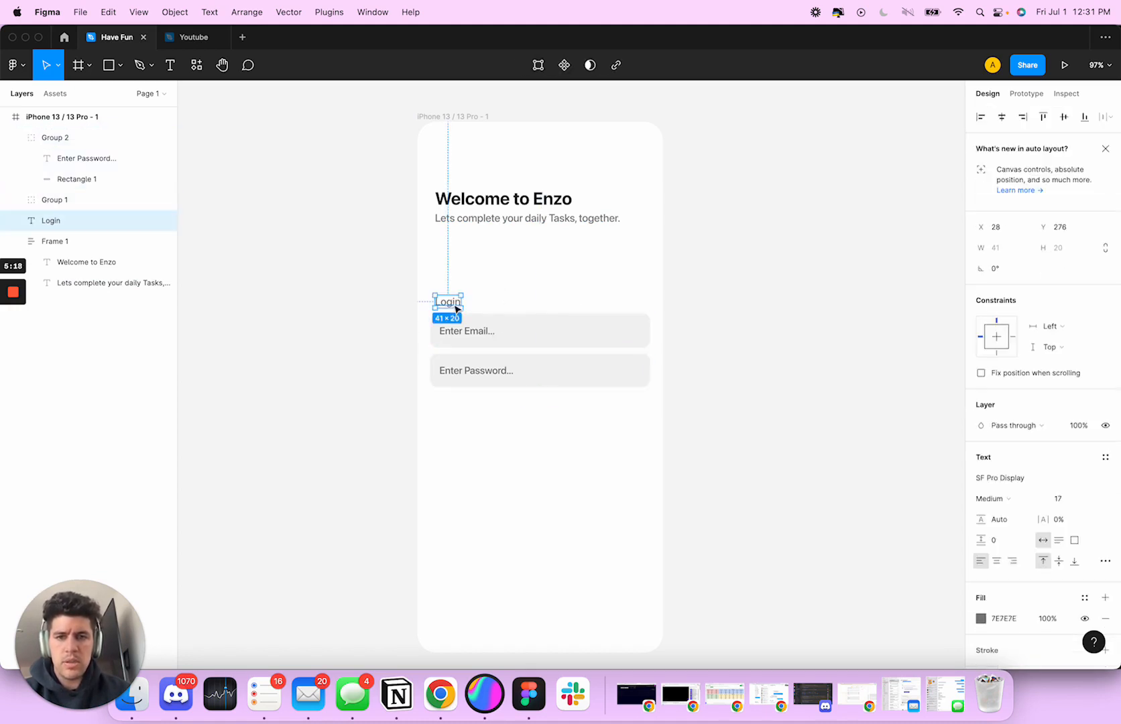
{"action": "left_click", "coordinate": [982, 619]}
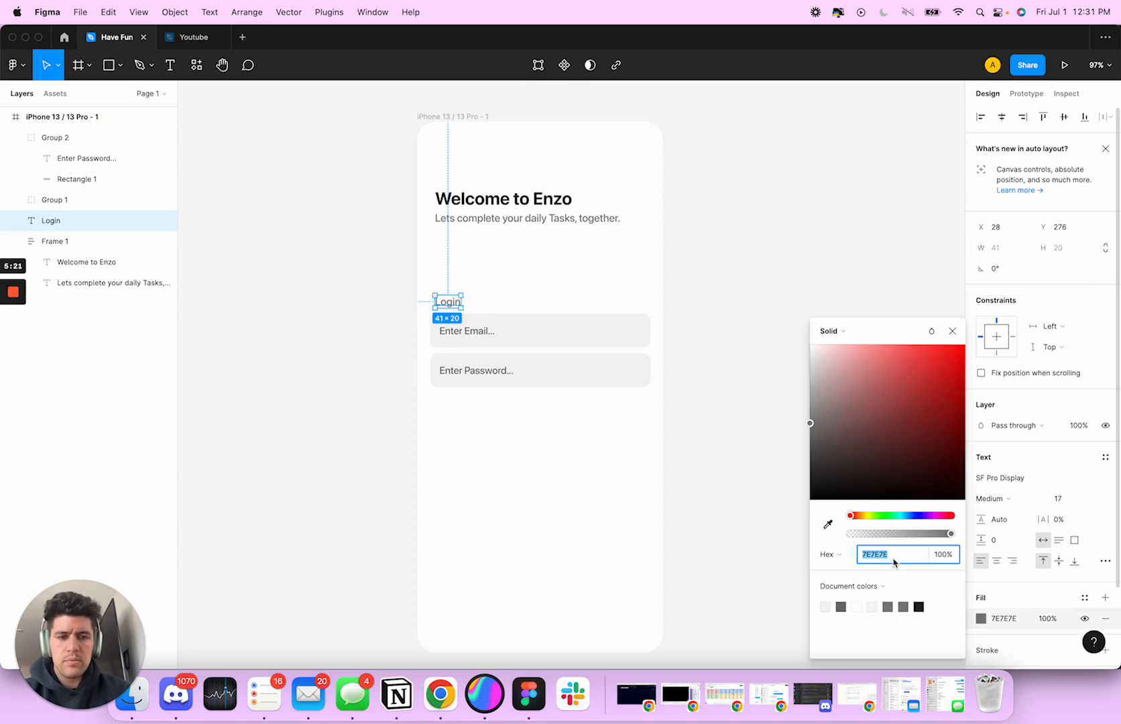
{"action": "left_click", "coordinate": [566, 460]}
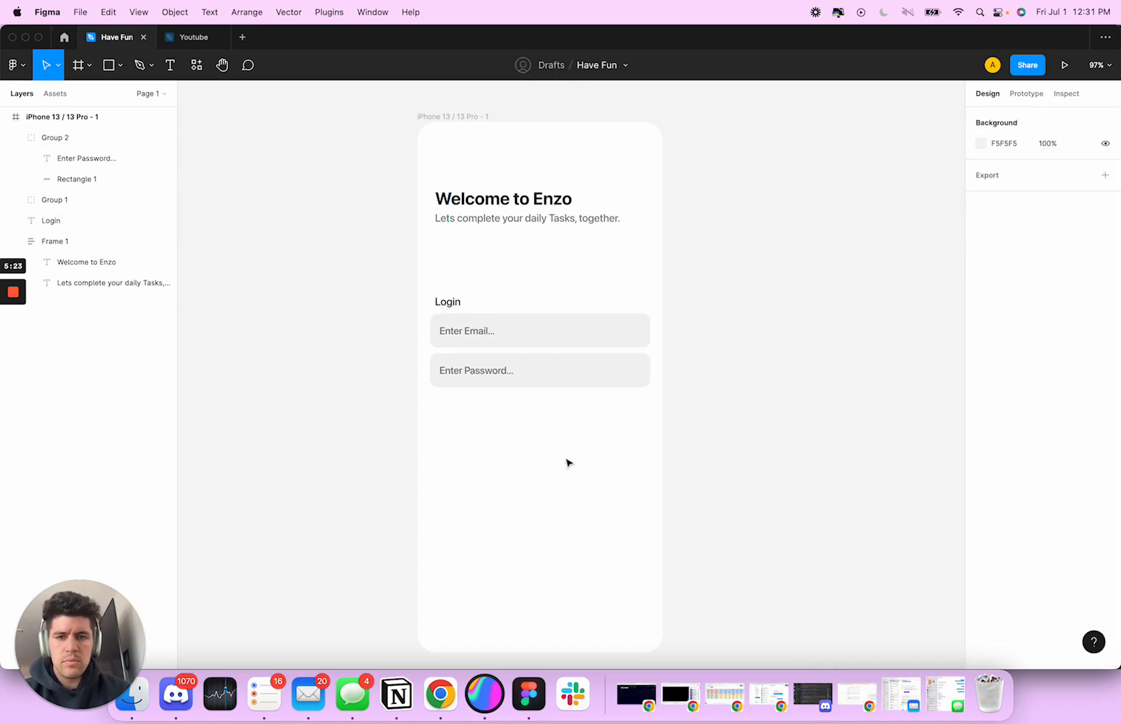
Nudge the email and password fields up together by 1 px towards the "Login" label
{"action": "scroll", "coordinate": [567, 458], "scroll_direction": "down", "scroll_amount": 2}
{"action": "left_click", "coordinate": [469, 295]}
{"action": "left_click", "coordinate": [450, 267]}
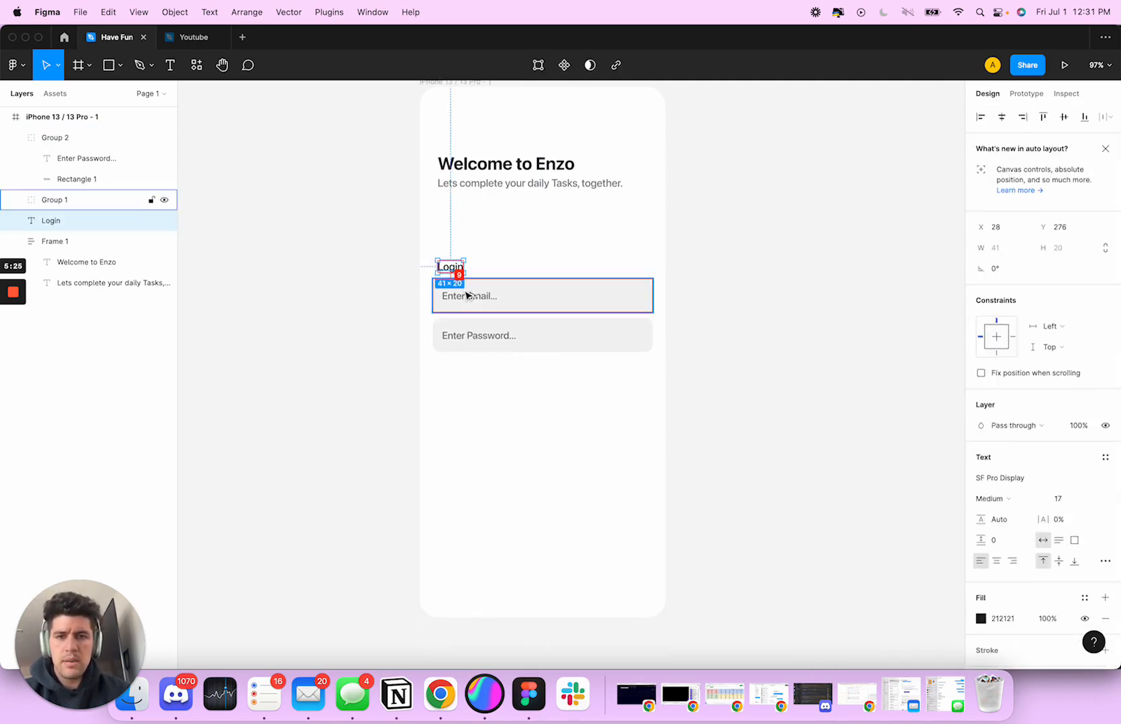
{"action": "left_click", "coordinate": [453, 303]}
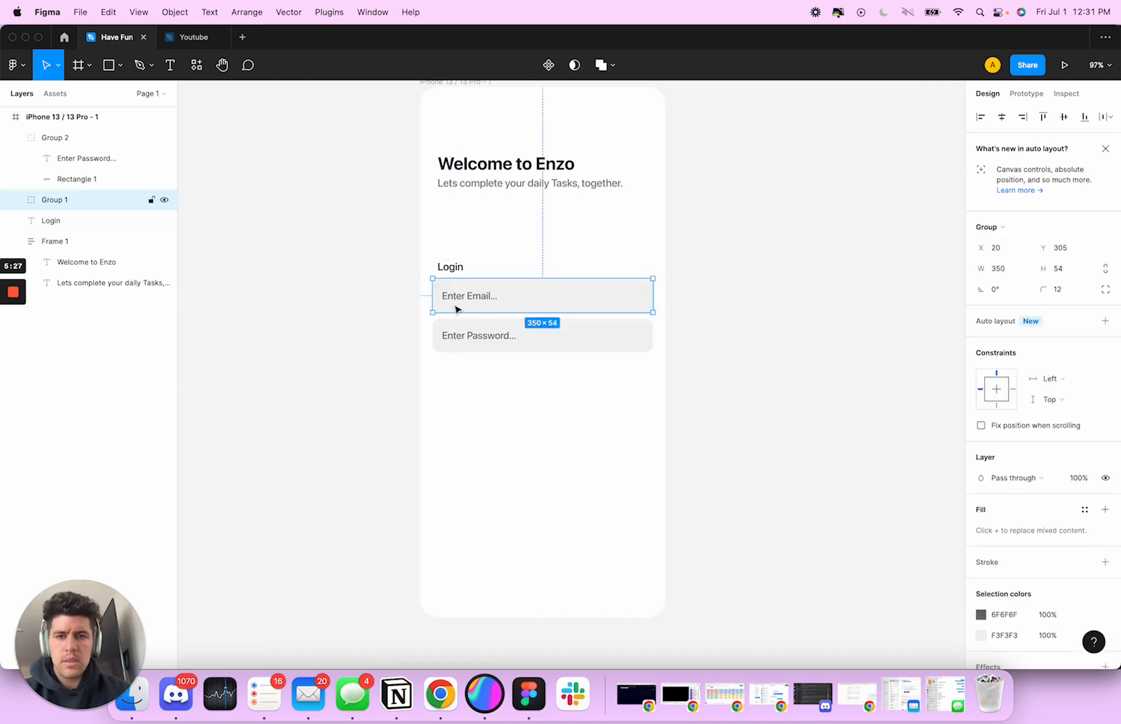
{"action": "left_click", "coordinate": [456, 335], "text": "shift"}
{"action": "left_click", "coordinate": [583, 499]}
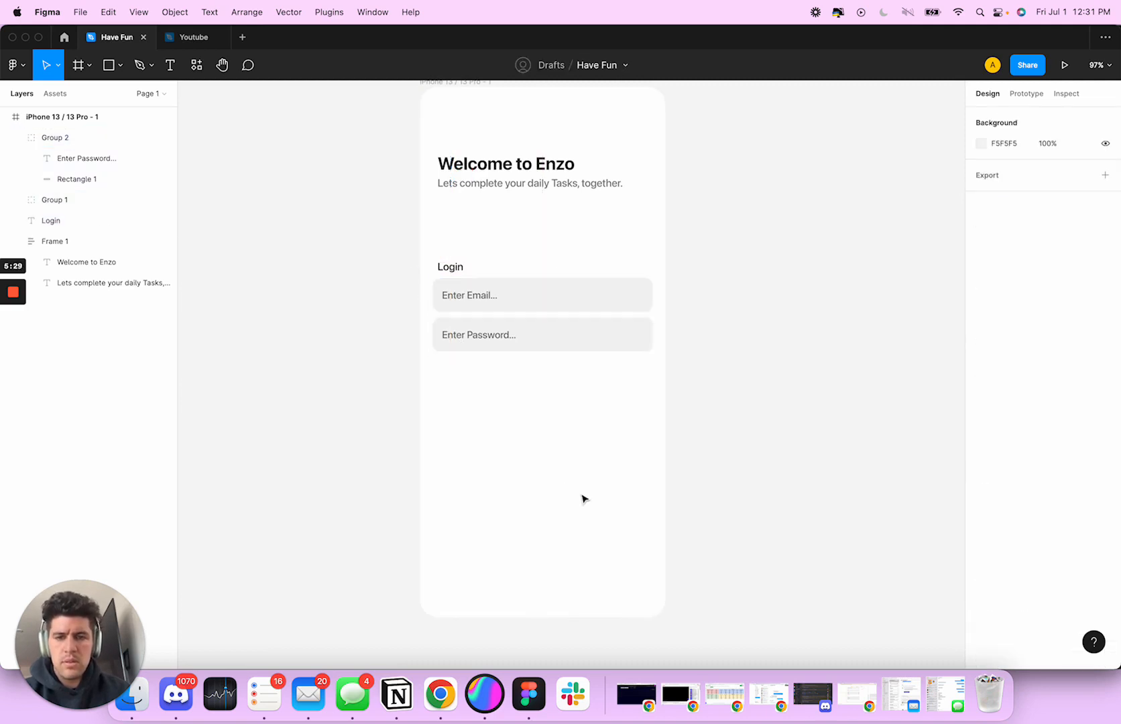
Duplicate the password field below itself, leaving a 10 px gap between the two
{"action": "scroll", "coordinate": [554, 396], "scroll_direction": "up", "scroll_amount": 3}
{"action": "scroll", "coordinate": [585, 407], "scroll_direction": "left", "scroll_amount": 2}
{"action": "left_click", "coordinate": [528, 383]}
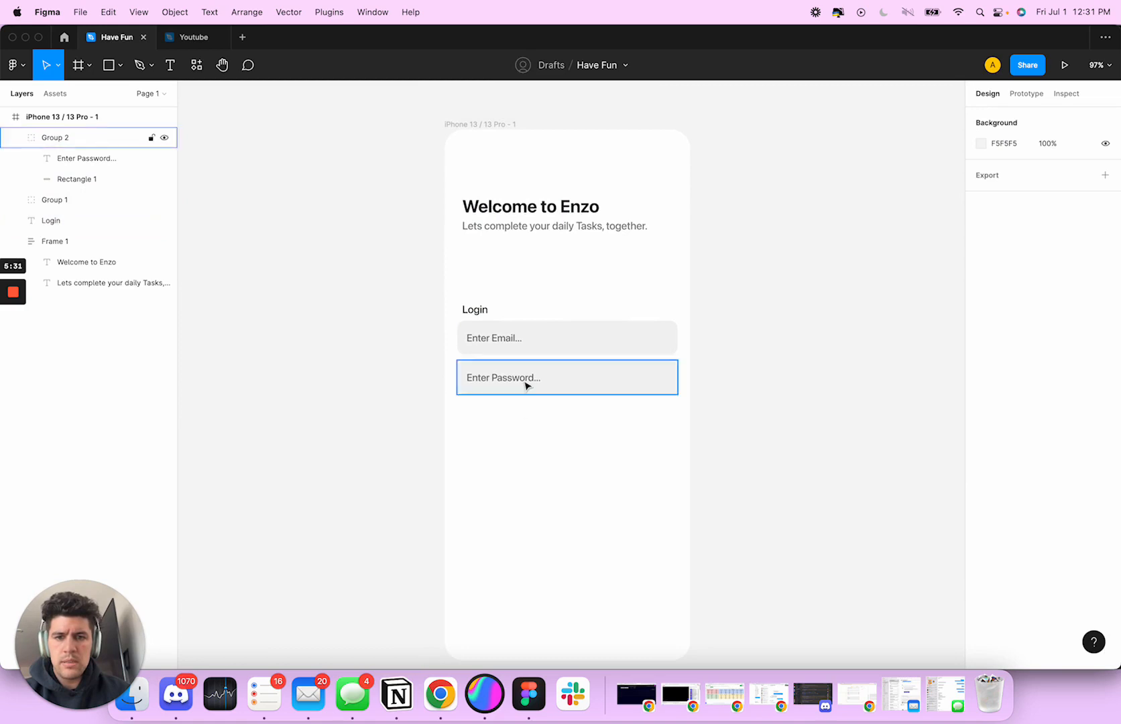
{"action": "left_click_drag", "start_coordinate": [528, 383], "coordinate": [540, 418]}
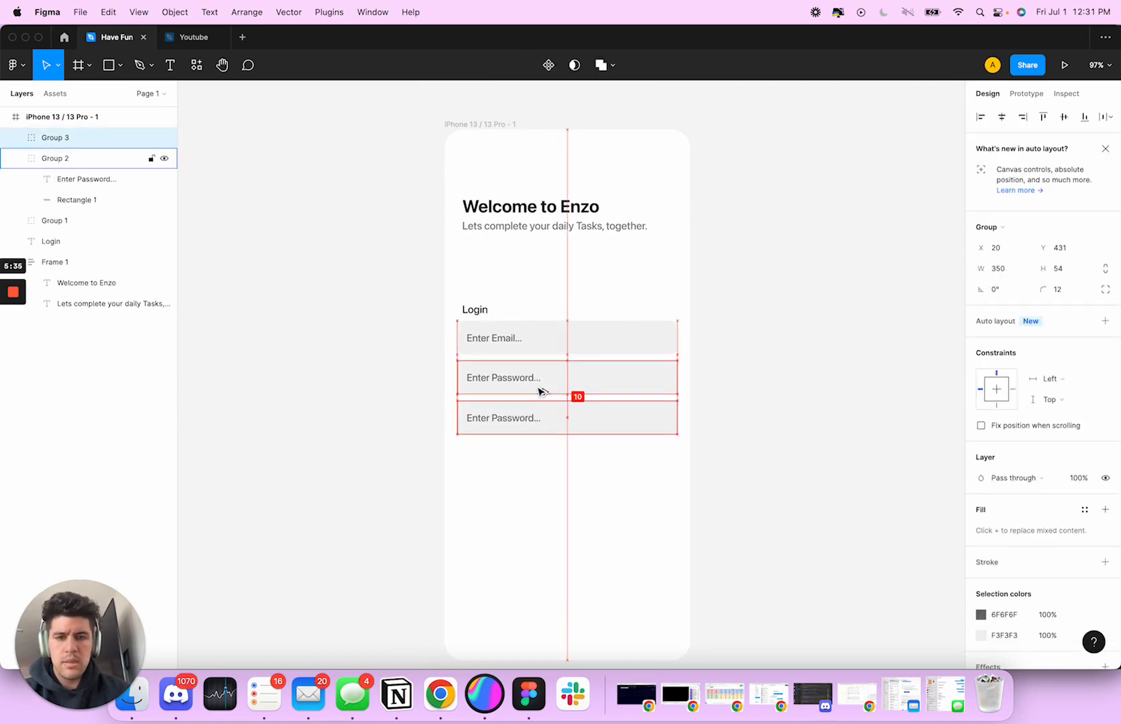
Combine the email and upper password fields in an auto layout, and move the duplicate field further down to leave a gap
{"action": "left_click", "coordinate": [540, 391]}
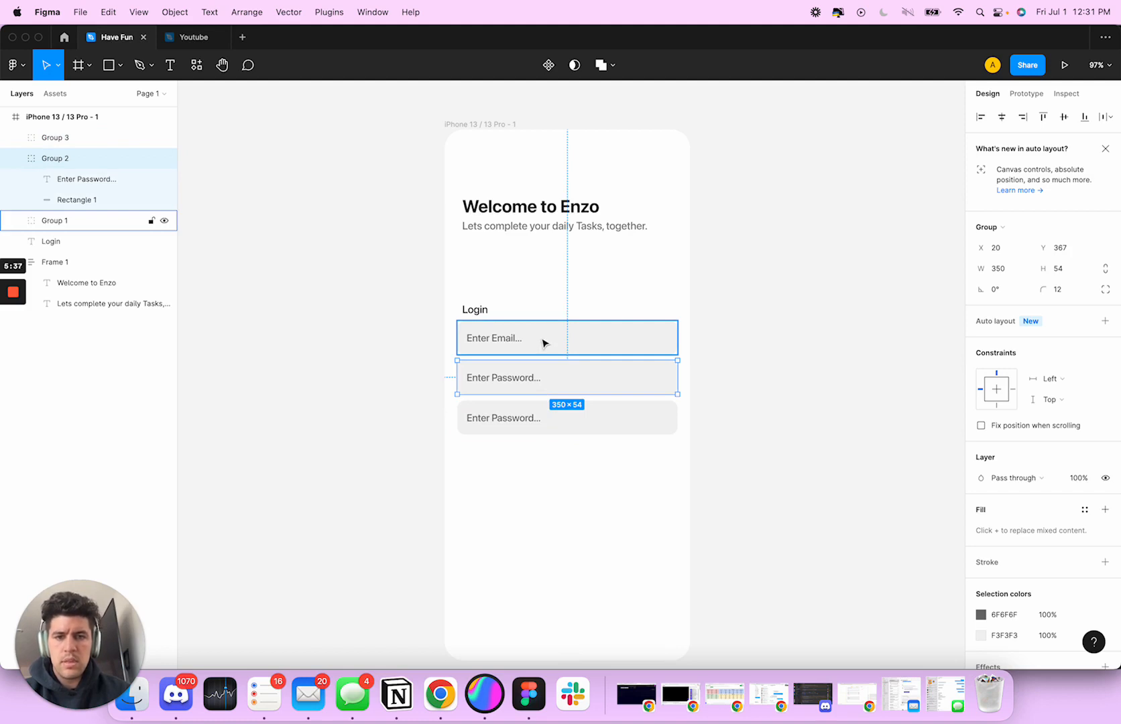
{"action": "left_click", "coordinate": [542, 343], "text": "shift"}
{"action": "key", "text": "shift+a"}
{"action": "left_click", "coordinate": [570, 420]}
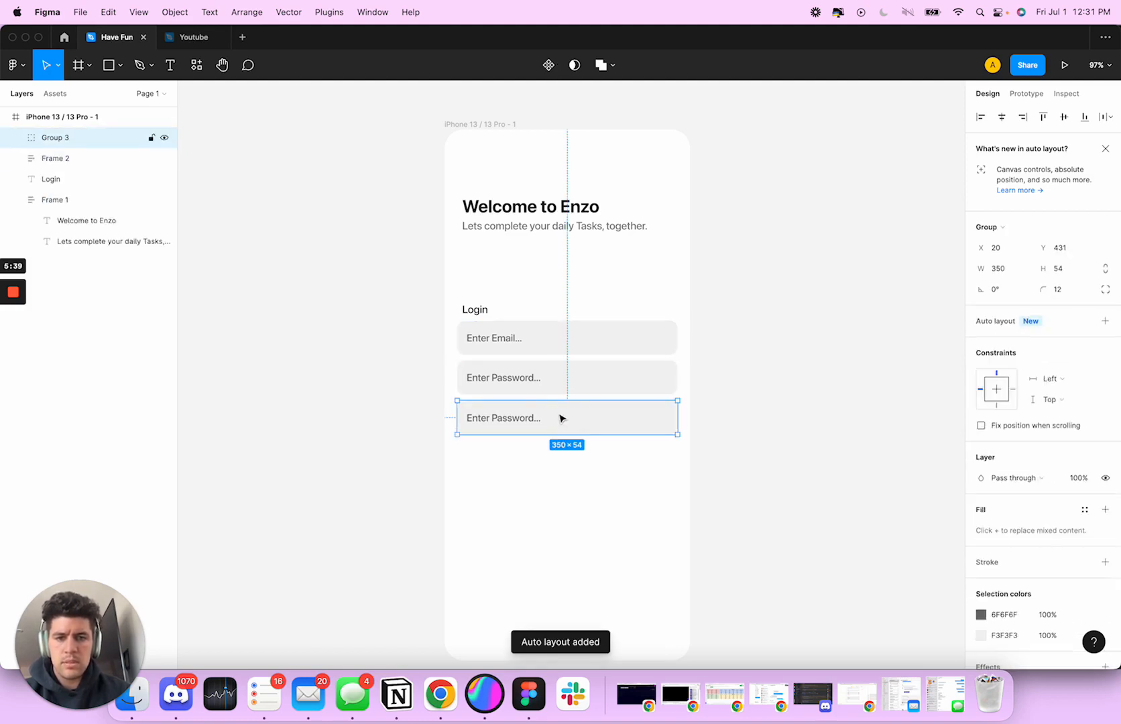
{"action": "left_click_drag", "start_coordinate": [543, 422], "coordinate": [543, 439]}
Add a "Forgot Password" text between the password field and its duplicate, centred horizontally at X 137, Y 431
{"action": "key", "text": "t"}
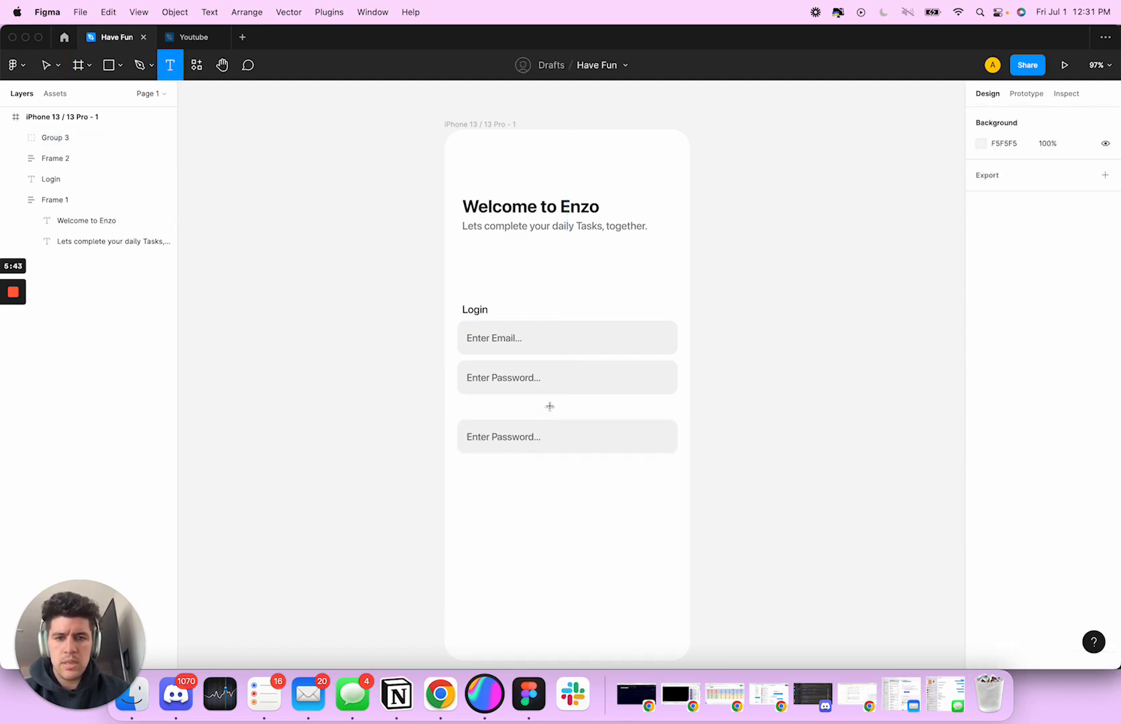
{"action": "left_click", "coordinate": [549, 406]}
{"action": "type", "text": "Forgot Password"}
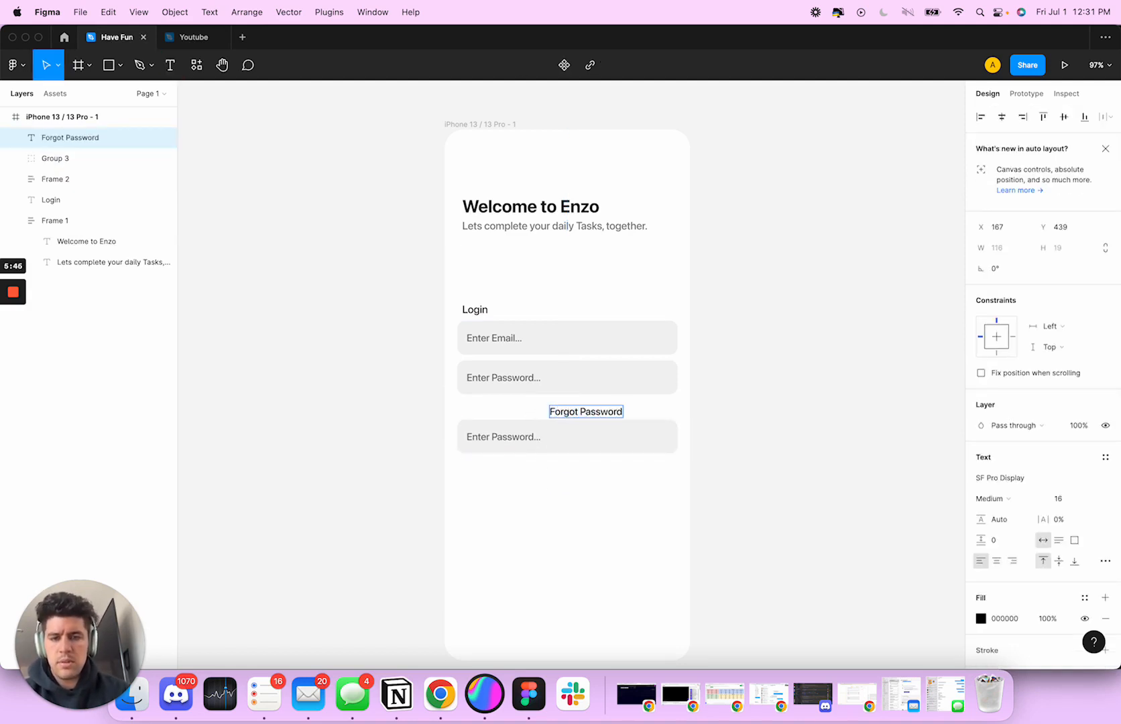
{"action": "left_click", "coordinate": [574, 512]}
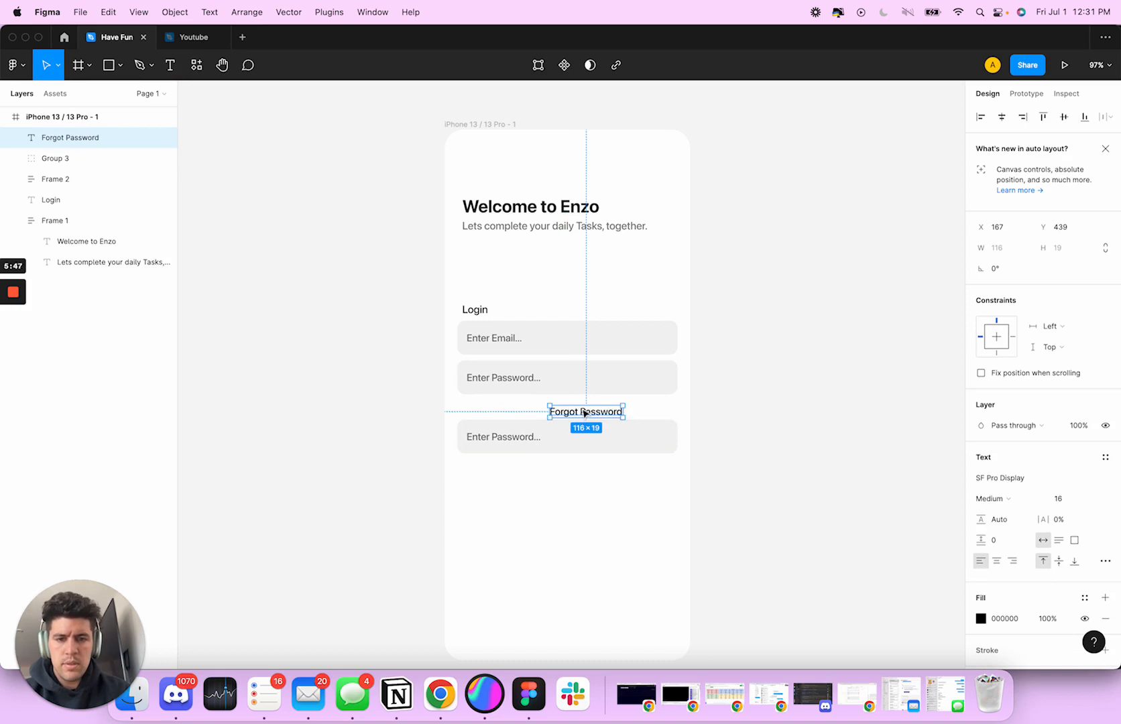
{"action": "left_click_drag", "start_coordinate": [585, 413], "coordinate": [566, 408]}
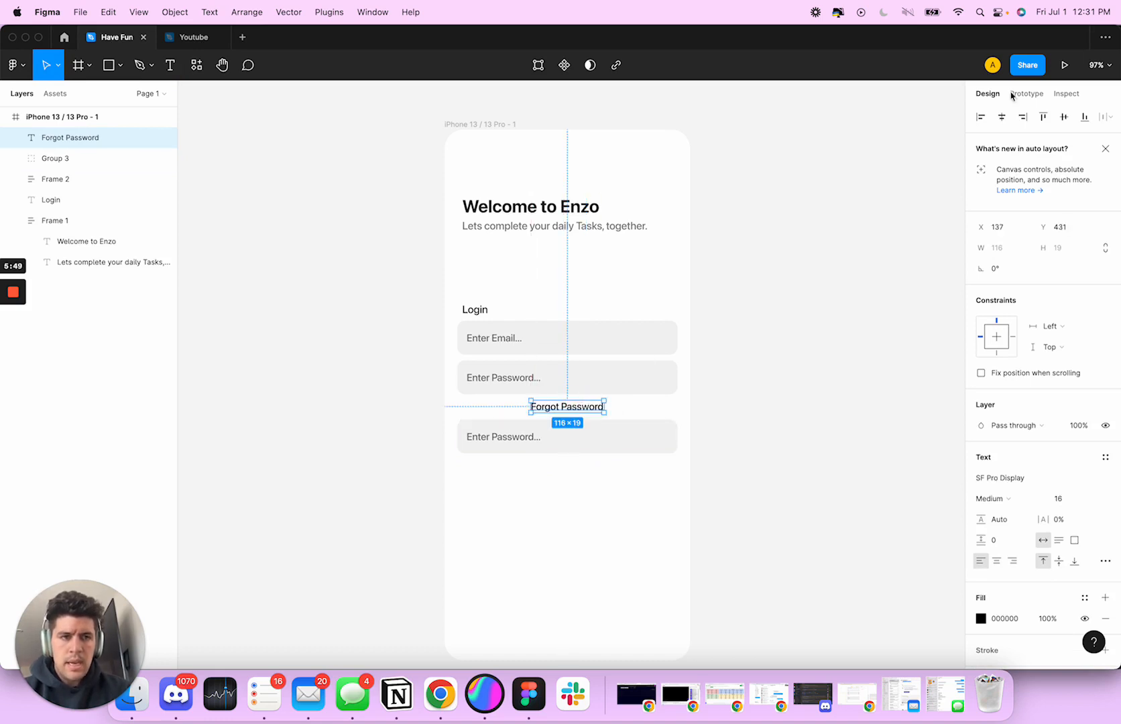
Set the "Forgot Password" text's font size to 12
{"action": "left_click", "coordinate": [1061, 501]}
{"action": "type", "text": "12"}
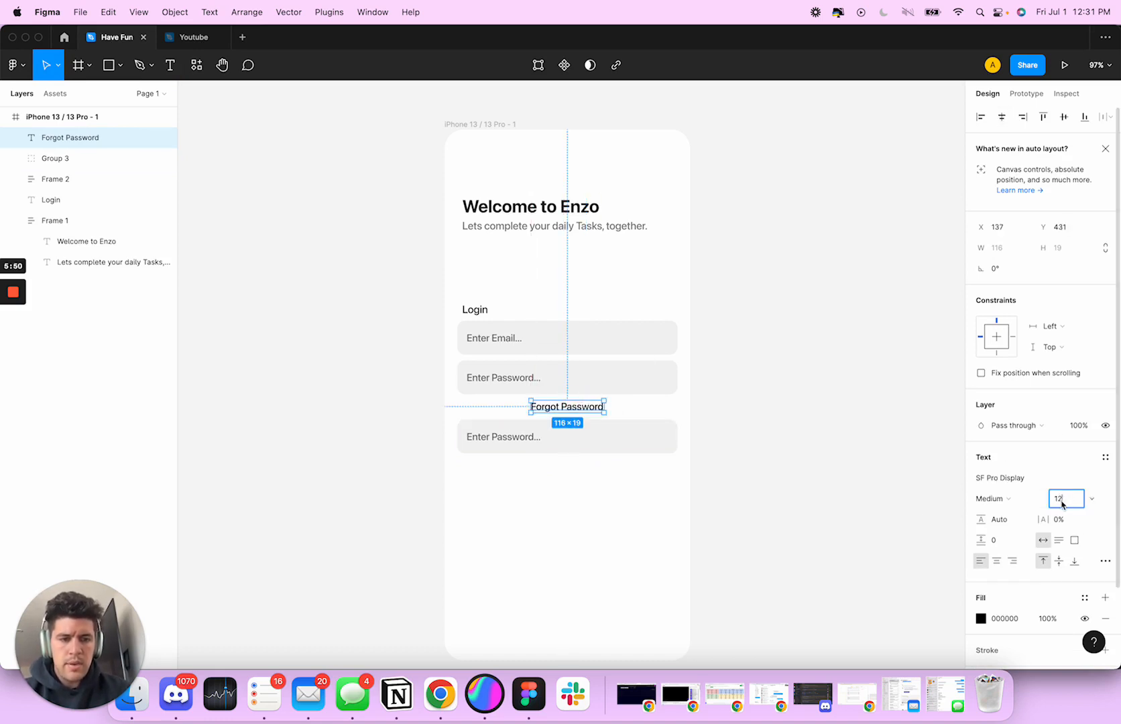
{"action": "key", "text": "Return"}
{"action": "left_click", "coordinate": [1063, 505]}
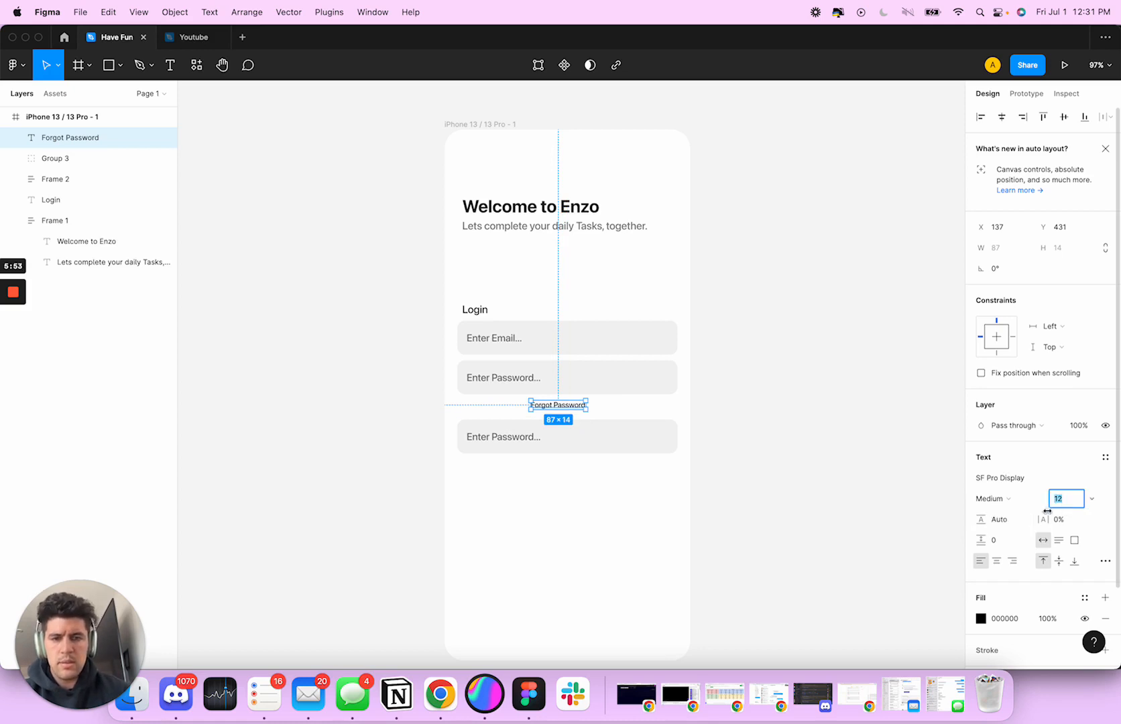
Centre the "Forgot Password" text horizontally in the frame at X 152 and nudge it down to Y 434
{"action": "left_click", "coordinate": [623, 519]}
{"action": "left_click", "coordinate": [565, 408]}
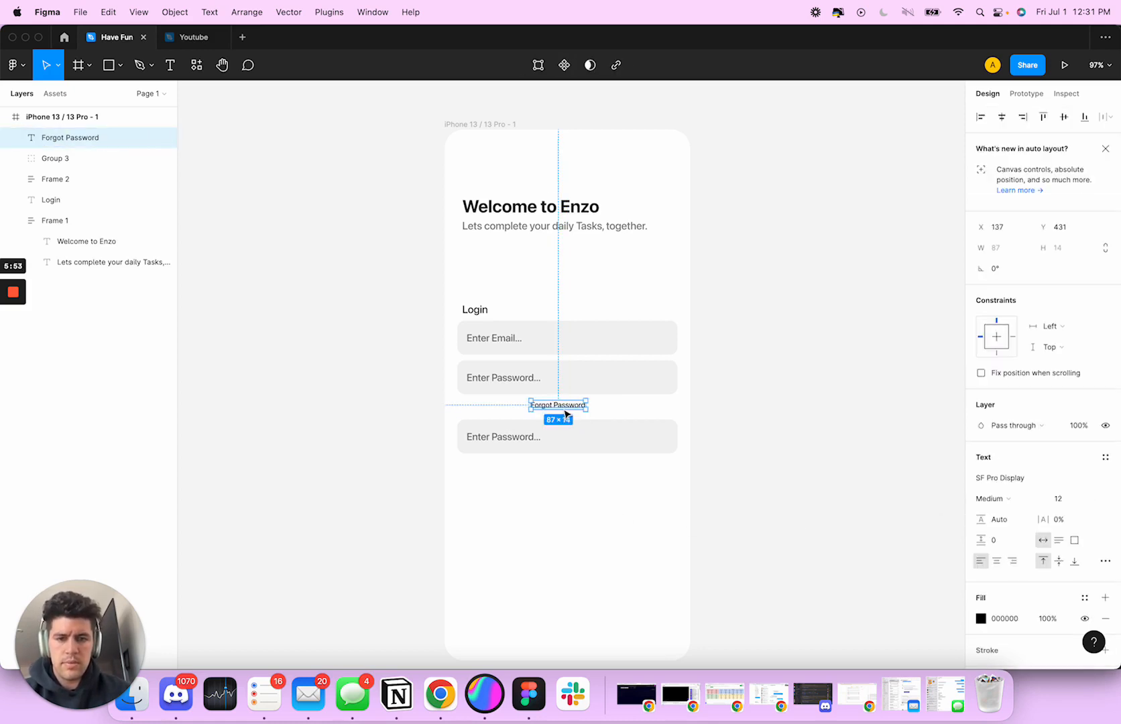
{"action": "left_click", "coordinate": [1006, 118]}
{"action": "key", "text": "Down"}
{"action": "key", "text": "Down"}
{"action": "key", "text": "Down"}
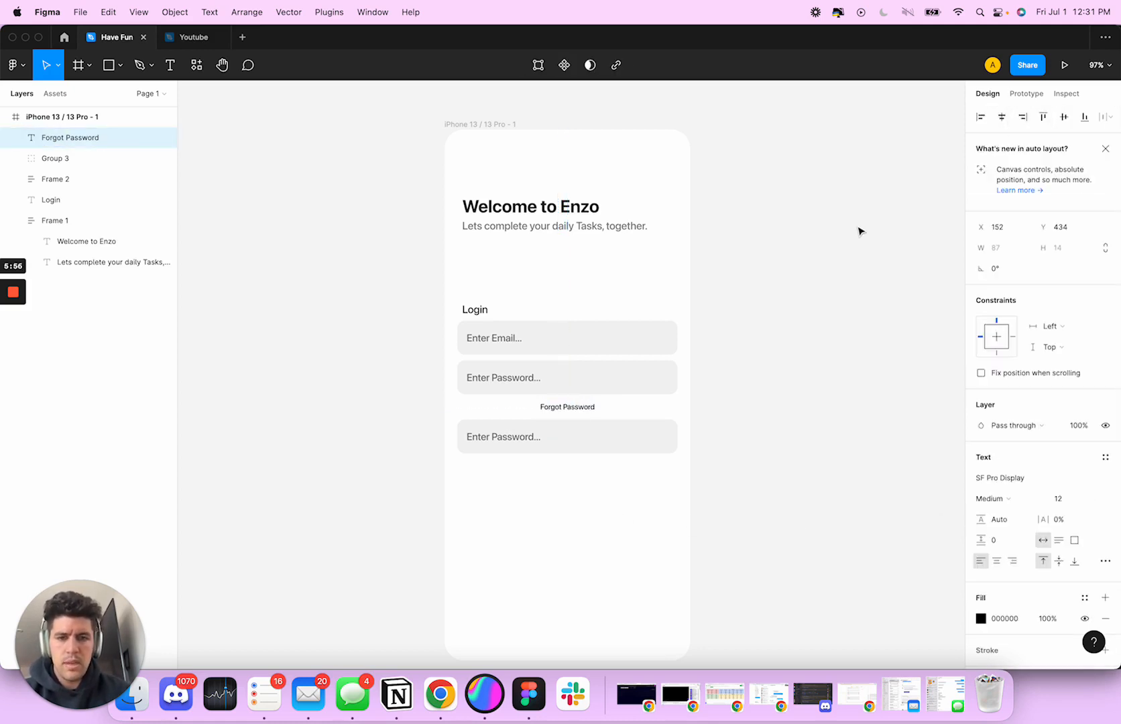
Apply the welcome subtitle's grey fill 7E7E7E to the "Forgot Password" text
{"action": "left_click", "coordinate": [619, 230]}
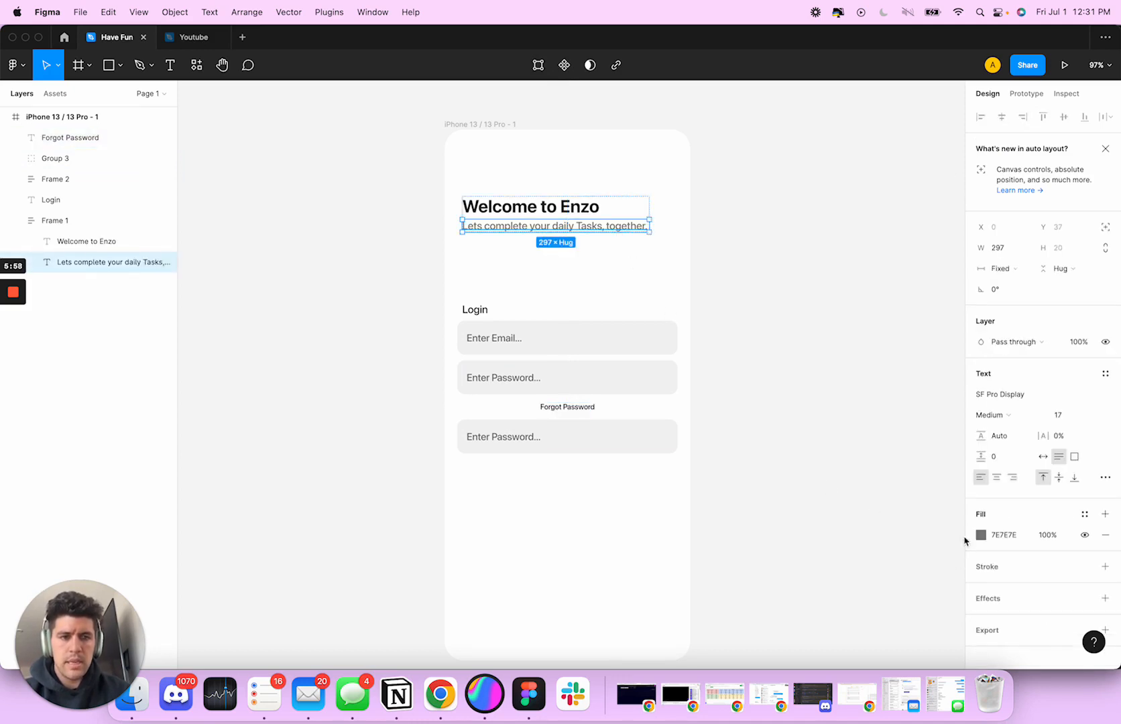
{"action": "left_click", "coordinate": [1004, 535]}
{"action": "left_click", "coordinate": [562, 408]}
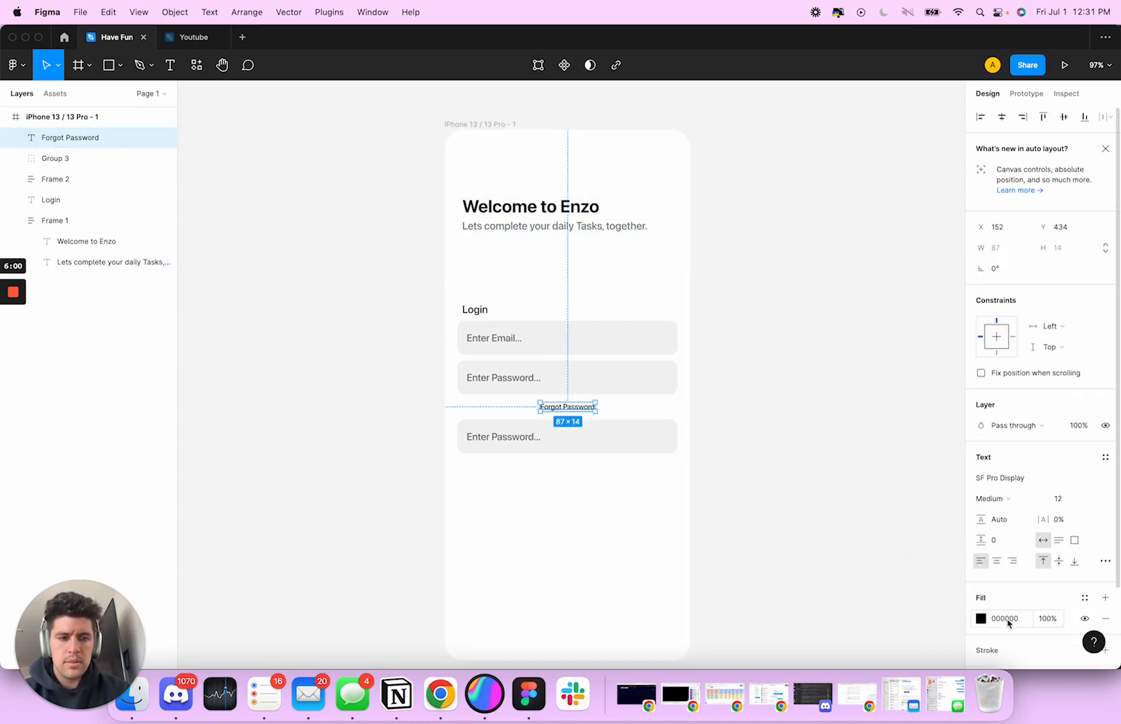
{"action": "left_click", "coordinate": [506, 494]}
{"action": "scroll", "coordinate": [634, 552], "scroll_direction": "down", "scroll_amount": 3}
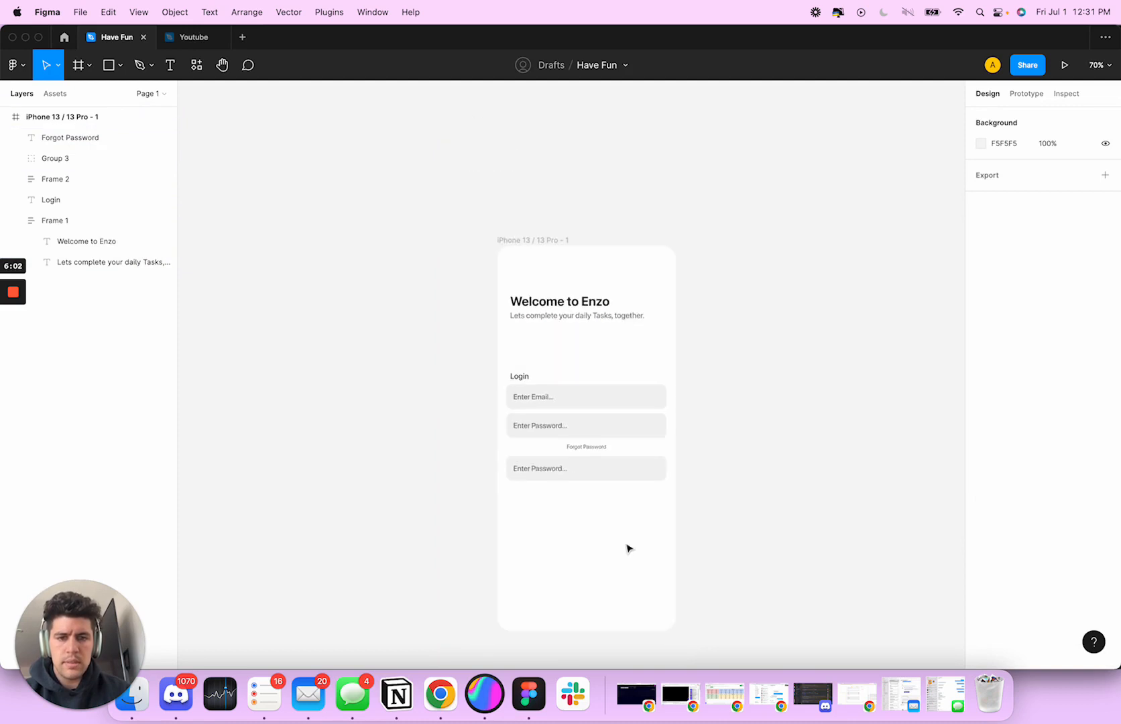
Delete the placeholder text from the duplicate password field and ungroup its remaining rectangle
{"action": "scroll", "coordinate": [629, 549], "scroll_direction": "down", "scroll_amount": 2}
{"action": "left_click", "coordinate": [575, 424]}
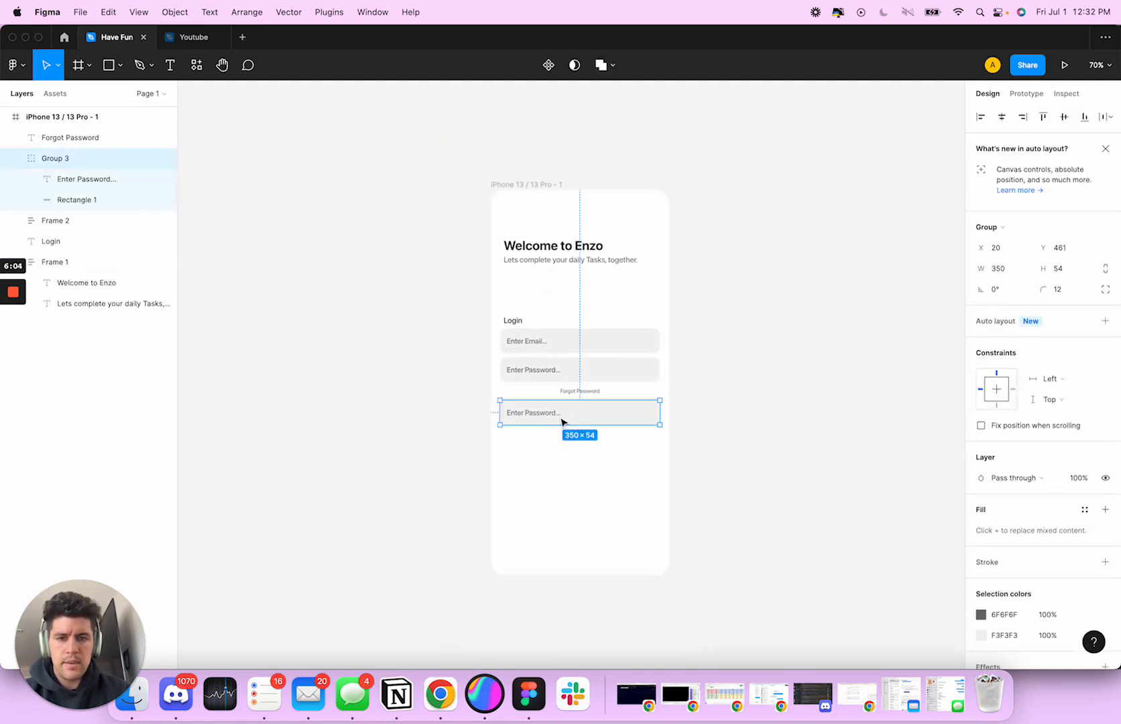
{"action": "double_click", "coordinate": [562, 421]}
{"action": "key", "text": "Delete"}
{"action": "left_click", "coordinate": [579, 421]}
{"action": "key", "text": "super+shift+g"}
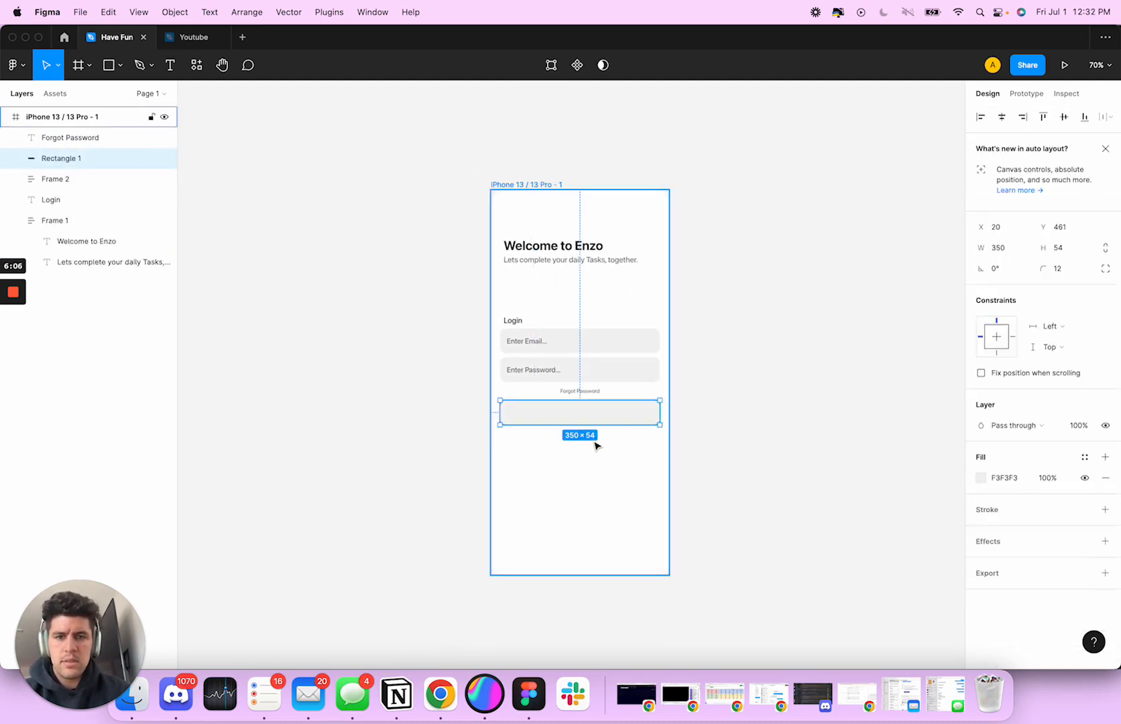
Change the fill of the empty rectangle below "Forgot Password" to blue 1D4CC3
{"action": "scroll", "coordinate": [597, 418], "scroll_direction": "up", "scroll_amount": 5}
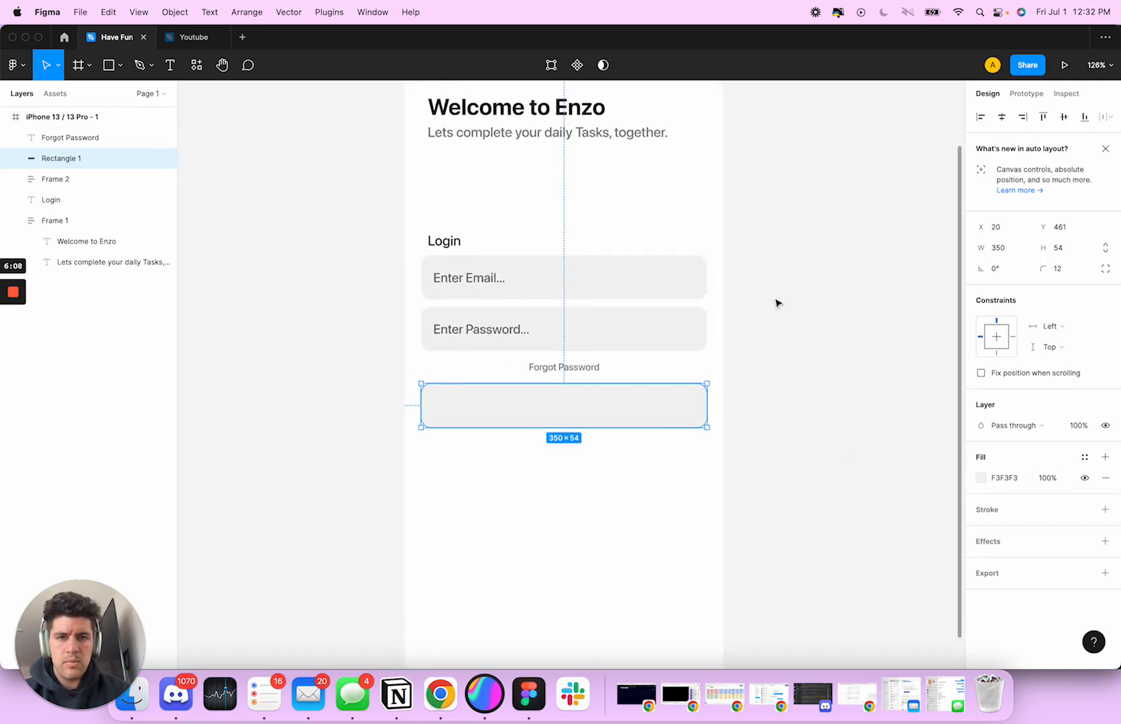
{"action": "scroll", "coordinate": [634, 287], "scroll_direction": "down", "scroll_amount": 3}
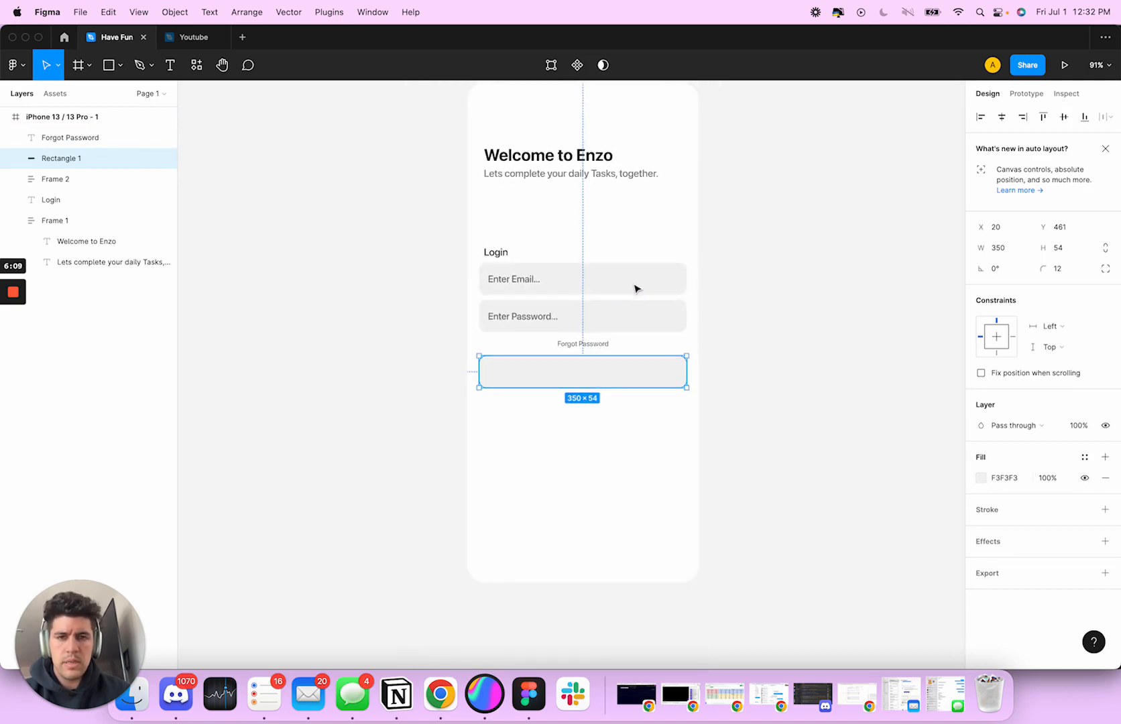
{"action": "left_click", "coordinate": [983, 480]}
{"action": "left_click_drag", "start_coordinate": [902, 516], "coordinate": [914, 516]}
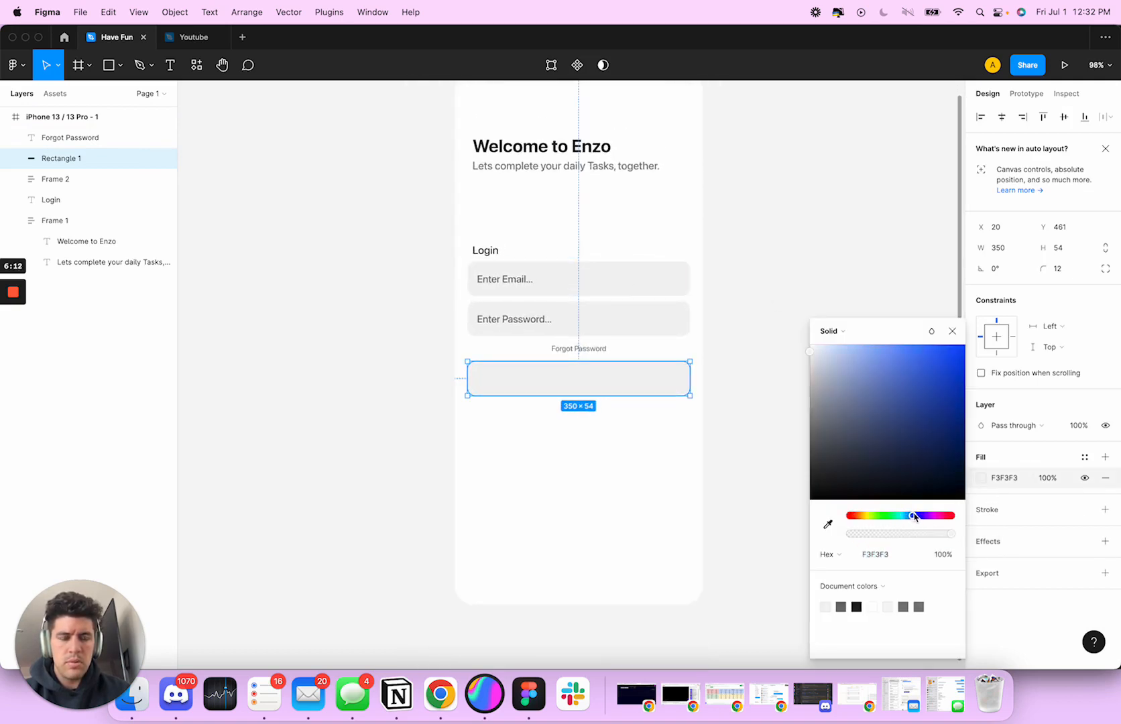
{"action": "left_click_drag", "start_coordinate": [927, 395], "coordinate": [943, 385]}
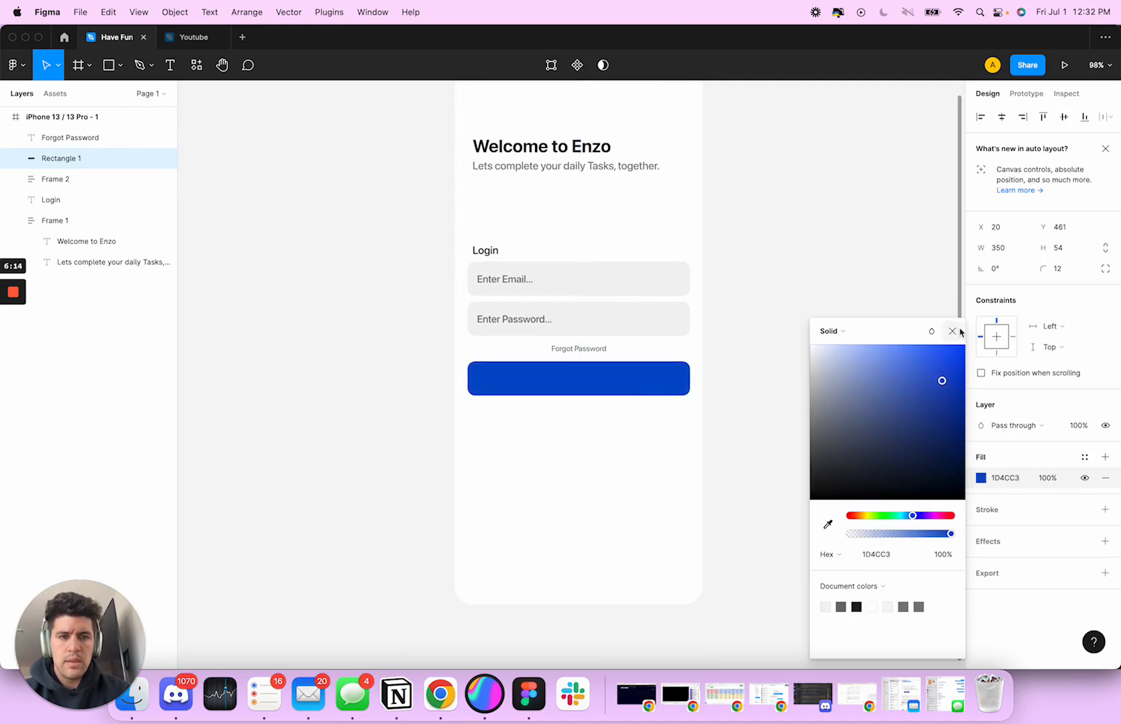
Add the white text "SUBMIT" on the blue rectangle
{"action": "left_click", "coordinate": [636, 446]}
{"action": "key", "text": "t"}
{"action": "left_click", "coordinate": [556, 376]}
{"action": "scroll", "coordinate": [570, 383], "scroll_direction": "up", "scroll_amount": 5}
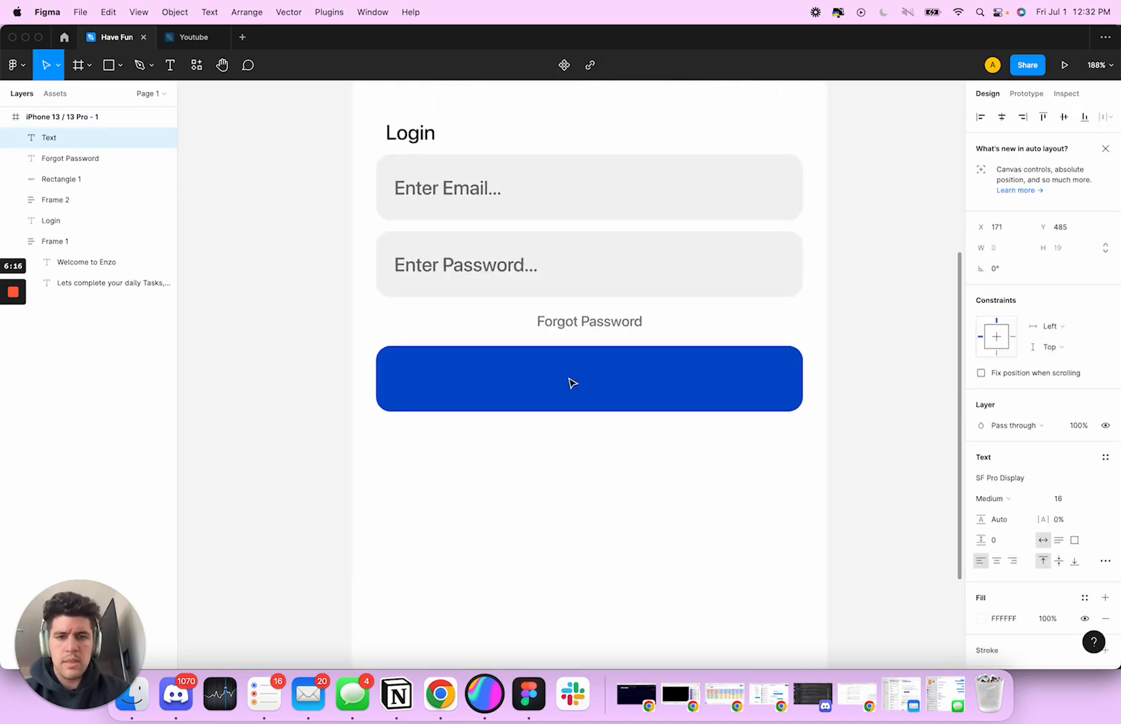
{"action": "type", "text": "Sub"}
{"action": "key", "text": "BackSpace"}
{"action": "key", "text": "BackSpace"}
{"action": "key", "text": "BackSpace"}
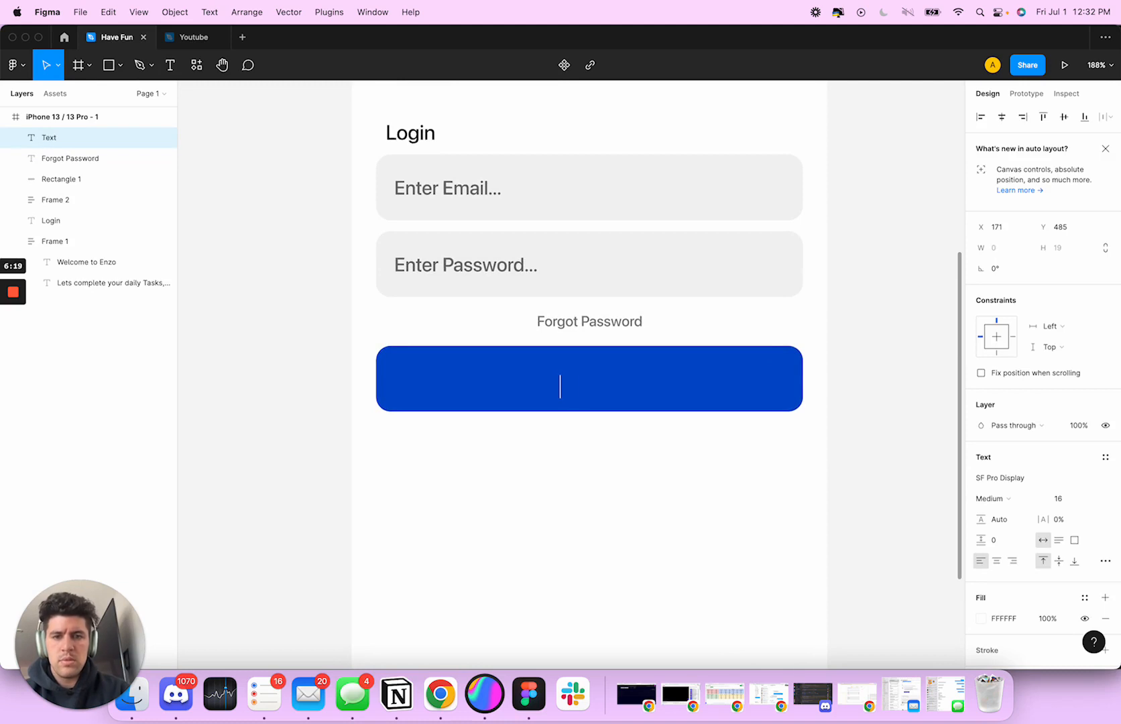
{"action": "type", "text": "Sub M"}
{"action": "key", "text": "BackSpace"}
{"action": "key", "text": "BackSpace"}
{"action": "key", "text": "BackSpace"}
{"action": "key", "text": "BackSpace"}
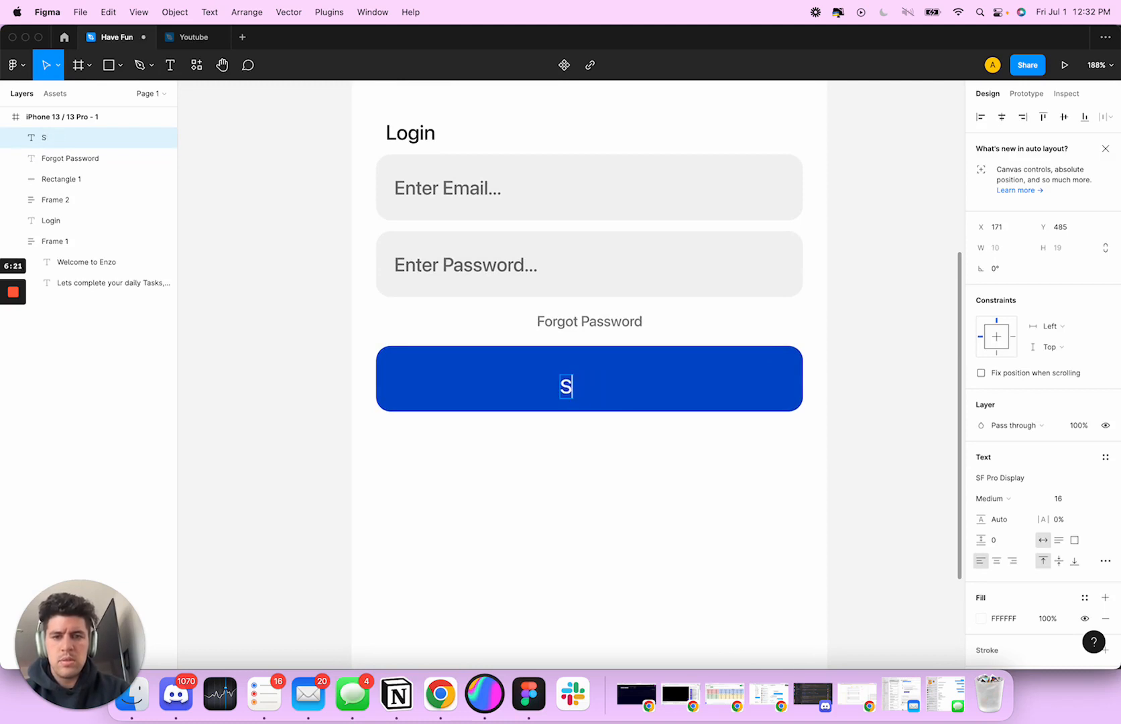
{"action": "type", "text": "UBMIT"}
{"action": "key", "text": "Escape"}
Make the "SUBMIT" text bold and centre-aligned, and position it in the middle of the blue rectangle at X 165, Y 478
{"action": "scroll", "coordinate": [598, 514], "scroll_direction": "down", "scroll_amount": 1}
{"action": "mouse_move", "coordinate": [599, 391]}
{"action": "left_mouse_down"}
{"action": "mouse_move", "coordinate": [592, 381]}
{"action": "mouse_move", "coordinate": [605, 381]}
{"action": "left_mouse_up"}
{"action": "left_click", "coordinate": [990, 499]}
{"action": "left_click", "coordinate": [1001, 528]}
{"action": "left_click", "coordinate": [996, 563]}
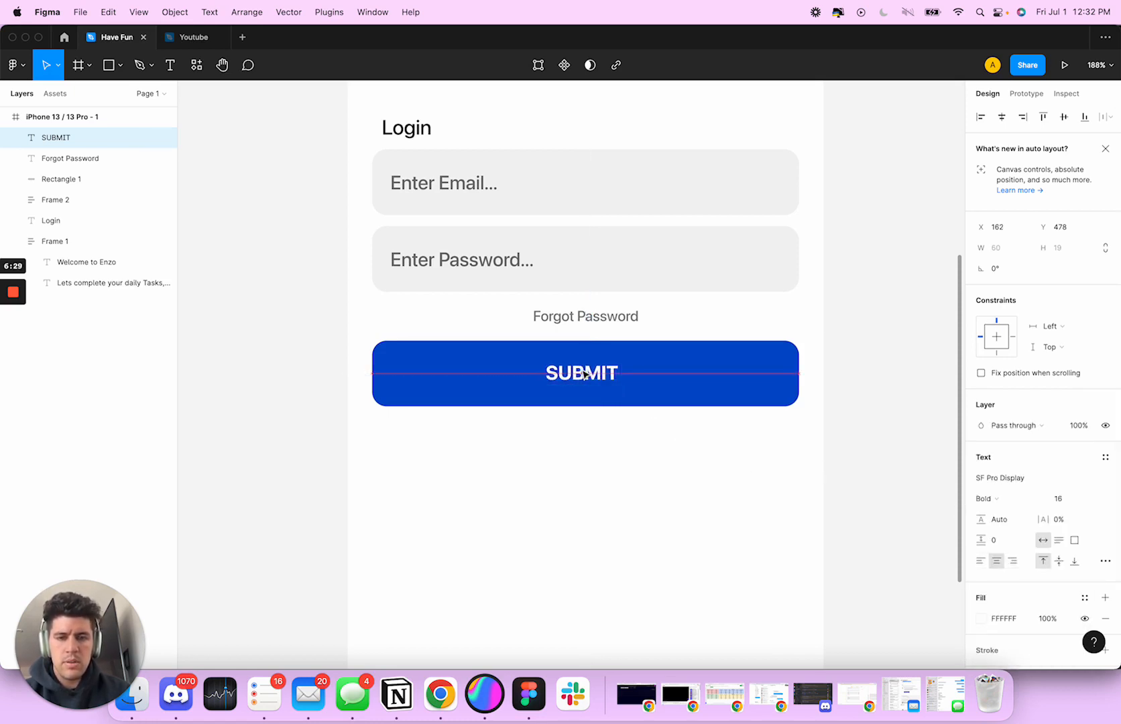
{"action": "left_click", "coordinate": [699, 463]}
Change the "SUBMIT" text's fill to the light blue DEE7FF
{"action": "left_click", "coordinate": [605, 381]}
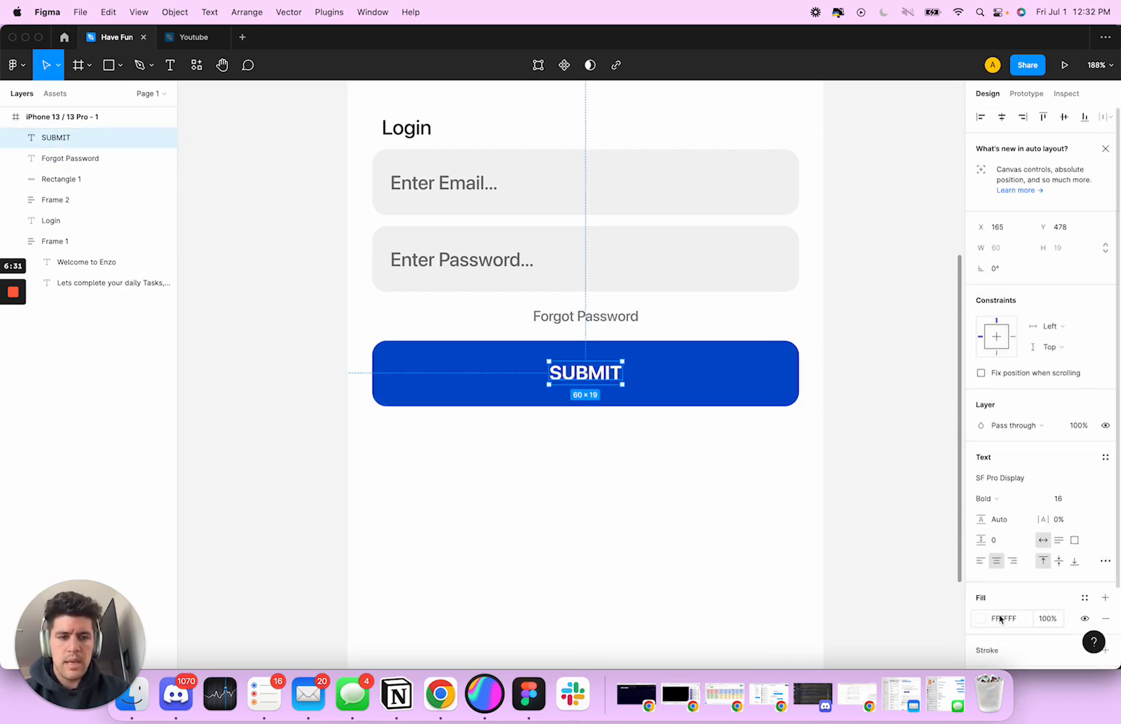
{"action": "left_click", "coordinate": [983, 620]}
{"action": "left_click", "coordinate": [823, 527]}
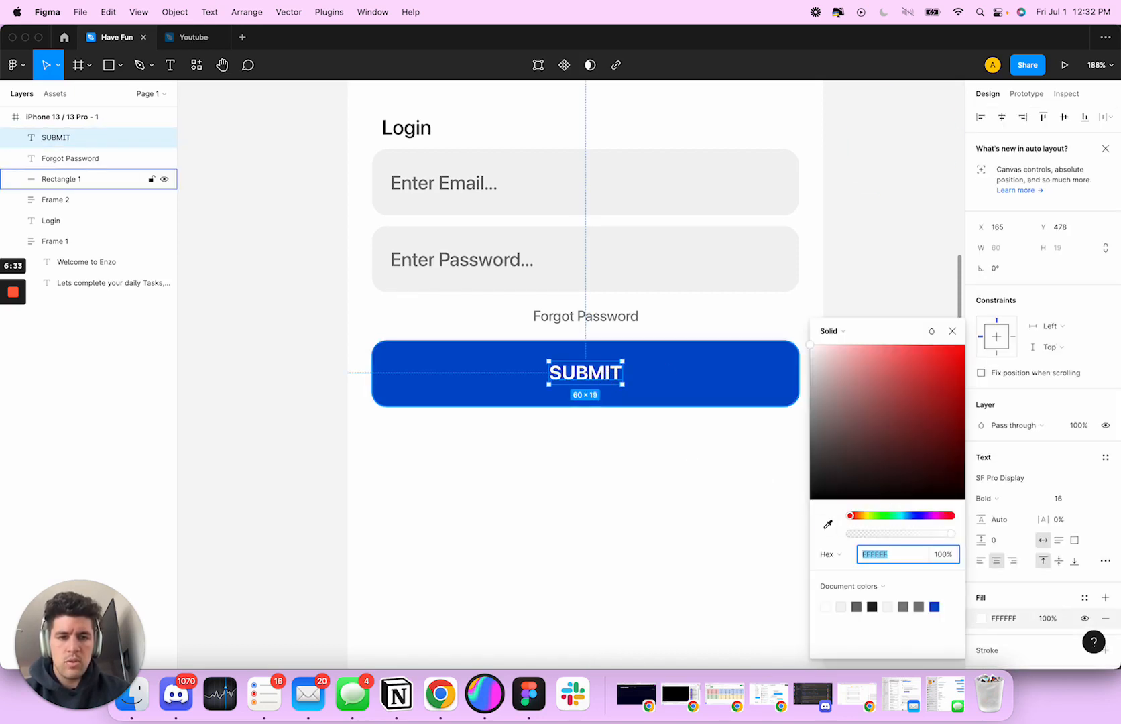
{"action": "left_click", "coordinate": [712, 391]}
{"action": "left_click_drag", "start_coordinate": [868, 363], "coordinate": [831, 349]}
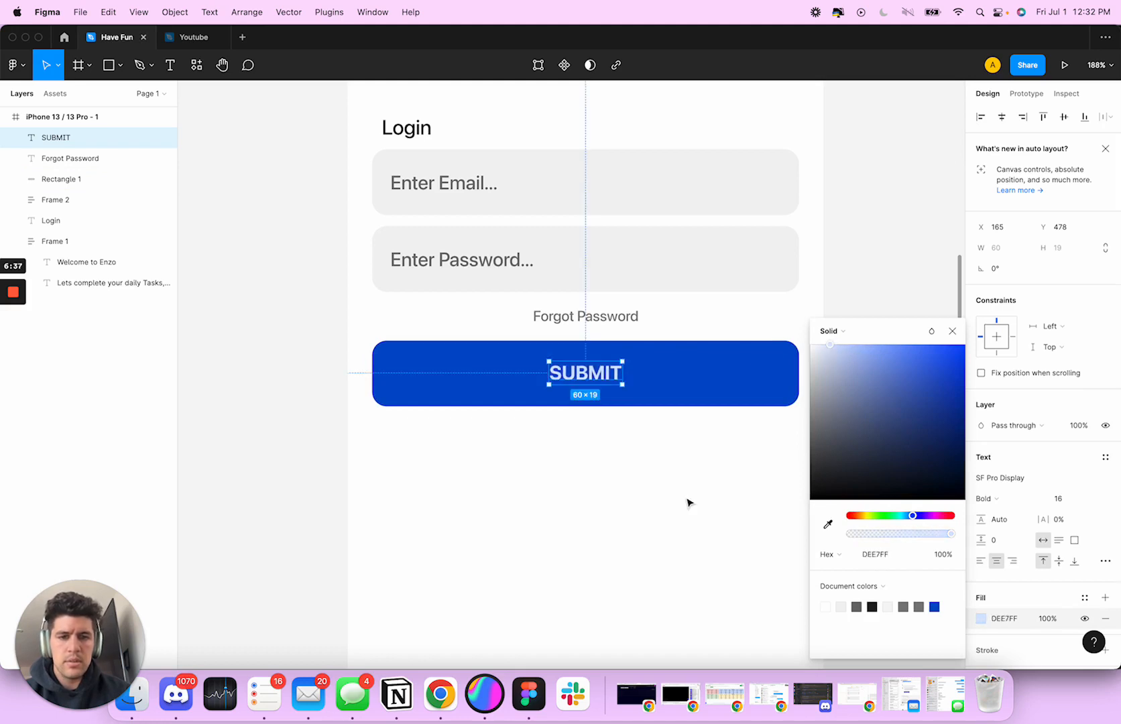
{"action": "left_click", "coordinate": [688, 500]}
Add a drop shadow to the blue rectangle with a Y offset of 15 and a blur of 30
{"action": "left_click", "coordinate": [751, 401]}
{"action": "left_click", "coordinate": [1000, 543]}
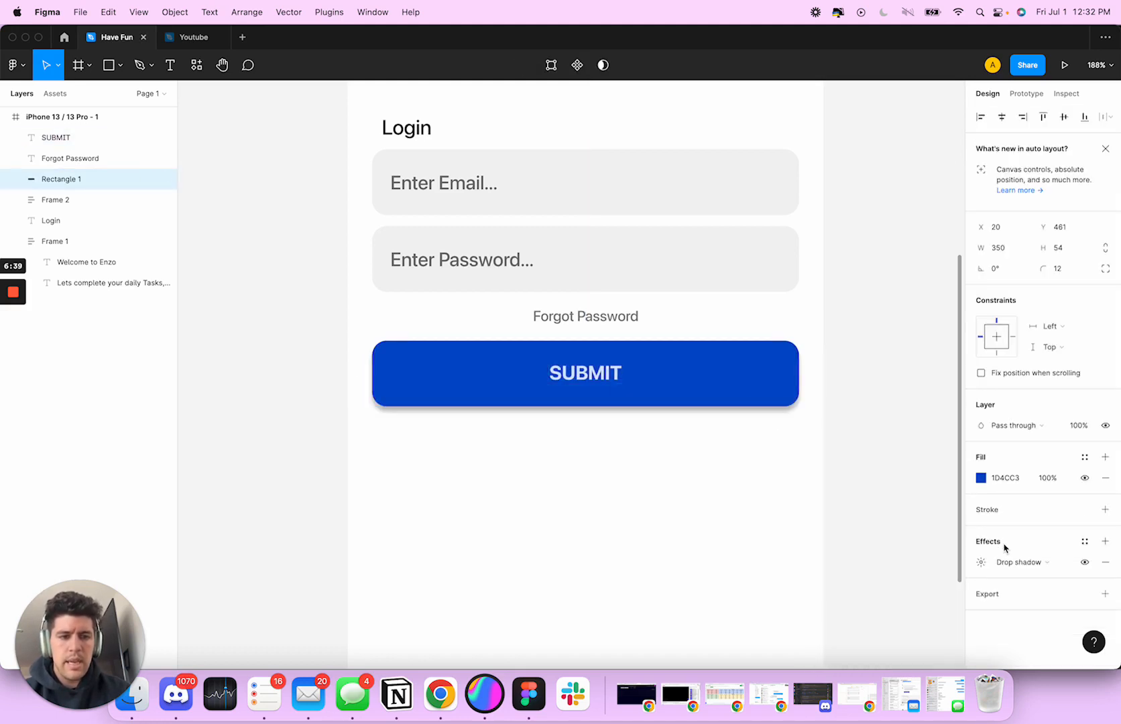
{"action": "left_click", "coordinate": [984, 563]}
{"action": "left_click", "coordinate": [849, 615]}
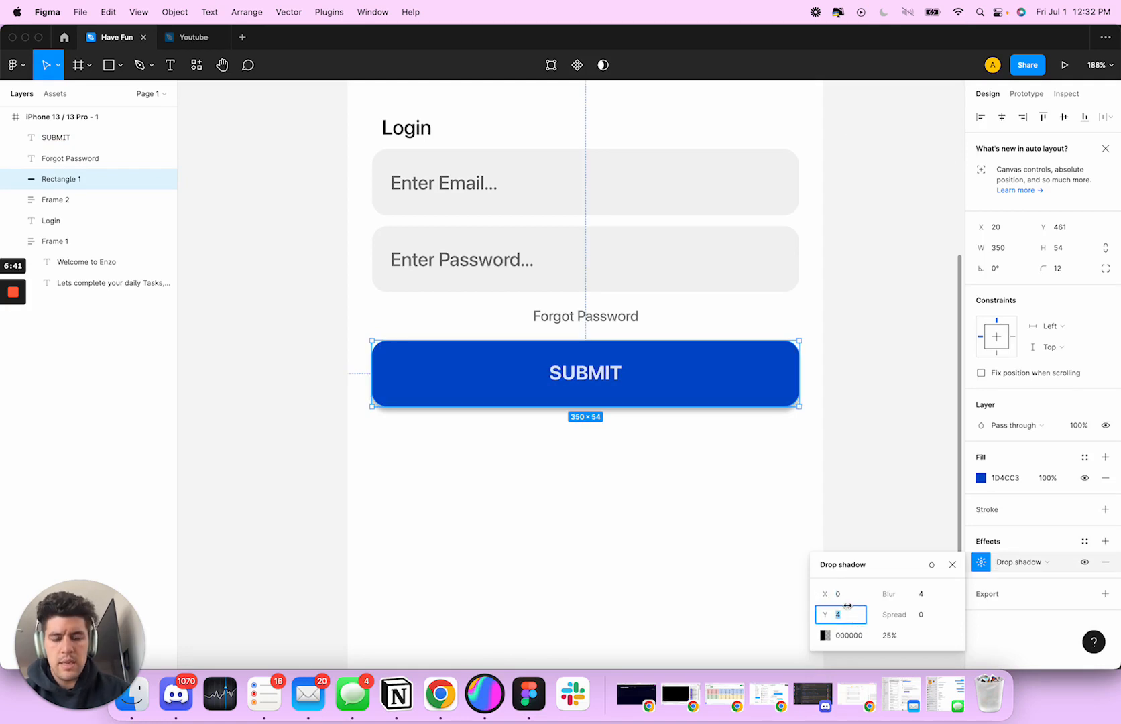
{"action": "type", "text": "1"}
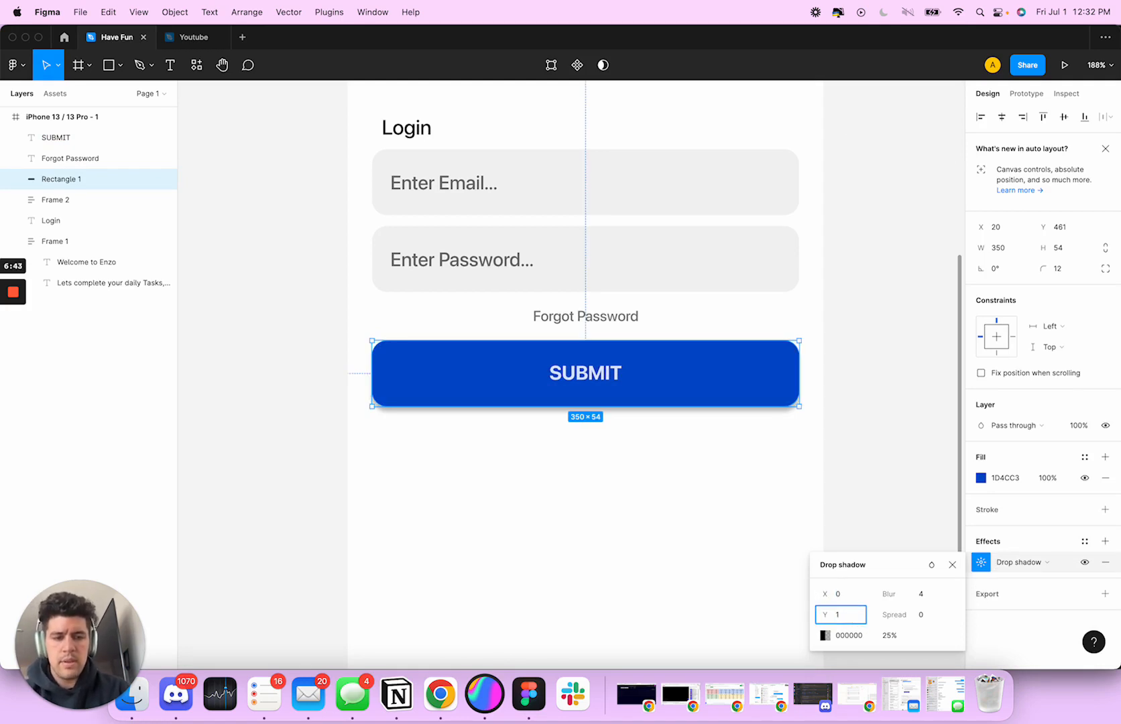
{"action": "type", "text": "5"}
{"action": "key", "text": "Tab"}
{"action": "type", "text": "2"}
{"action": "type", "text": "30"}
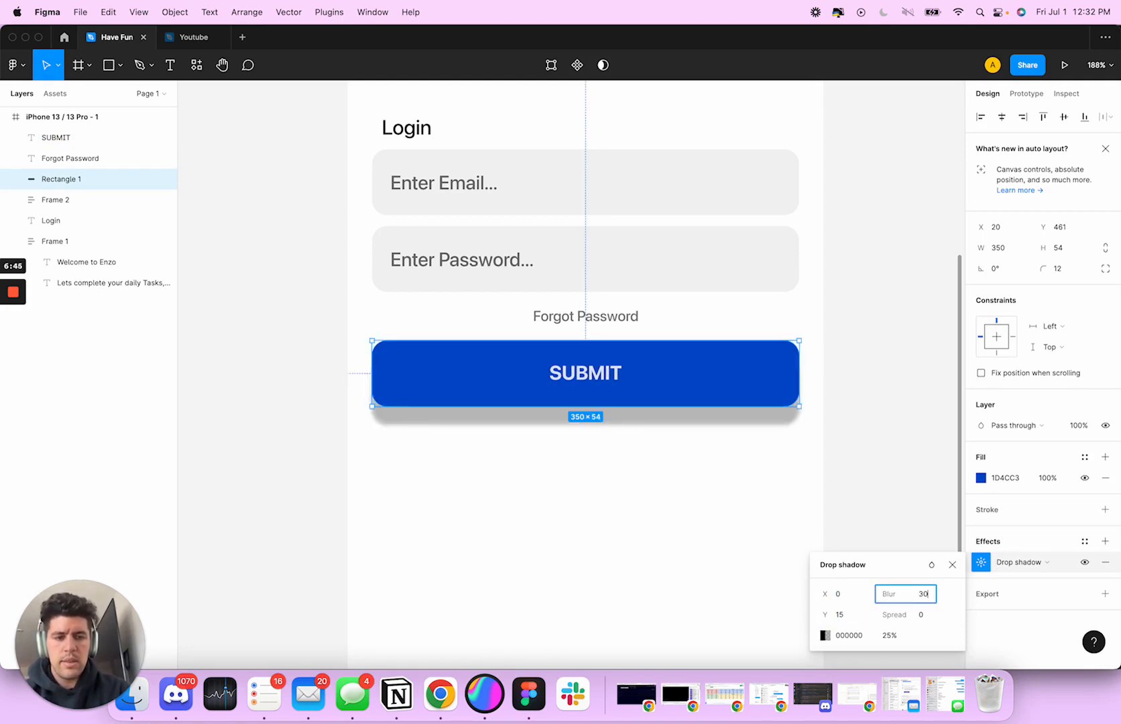
{"action": "key", "text": "Return"}
Set the drop shadow's colour to the button's blue 1D4CC3 at 50% opacity
{"action": "left_click", "coordinate": [831, 635]}
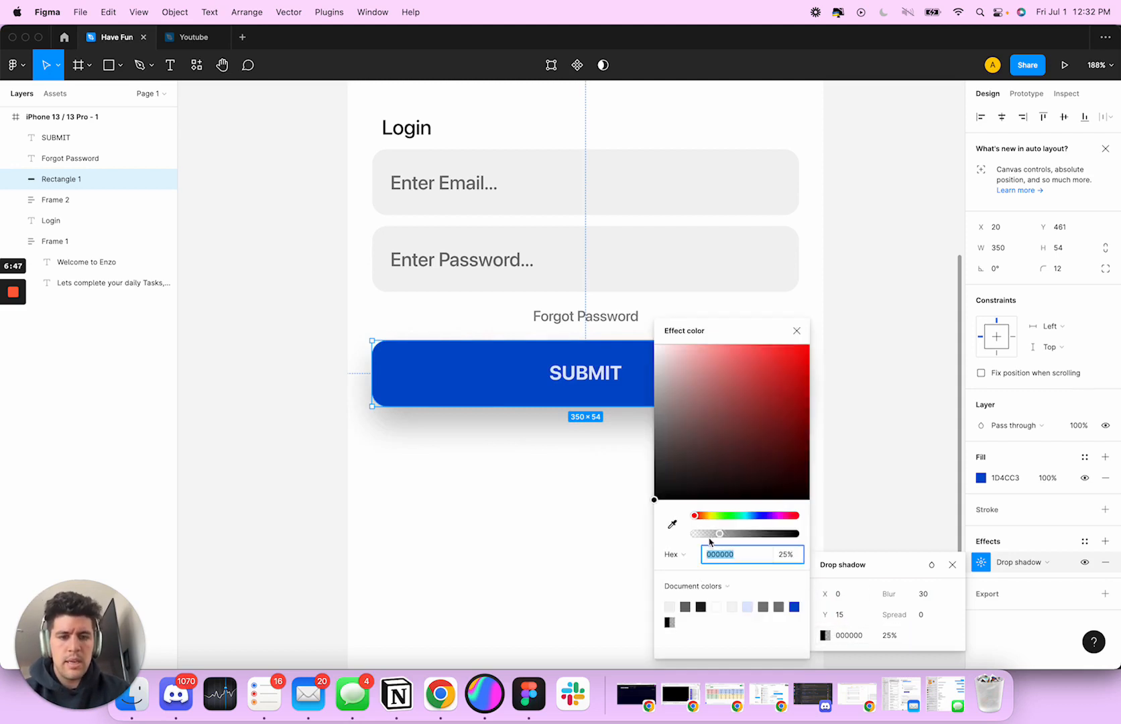
{"action": "key", "text": "i"}
{"action": "left_click", "coordinate": [516, 375]}
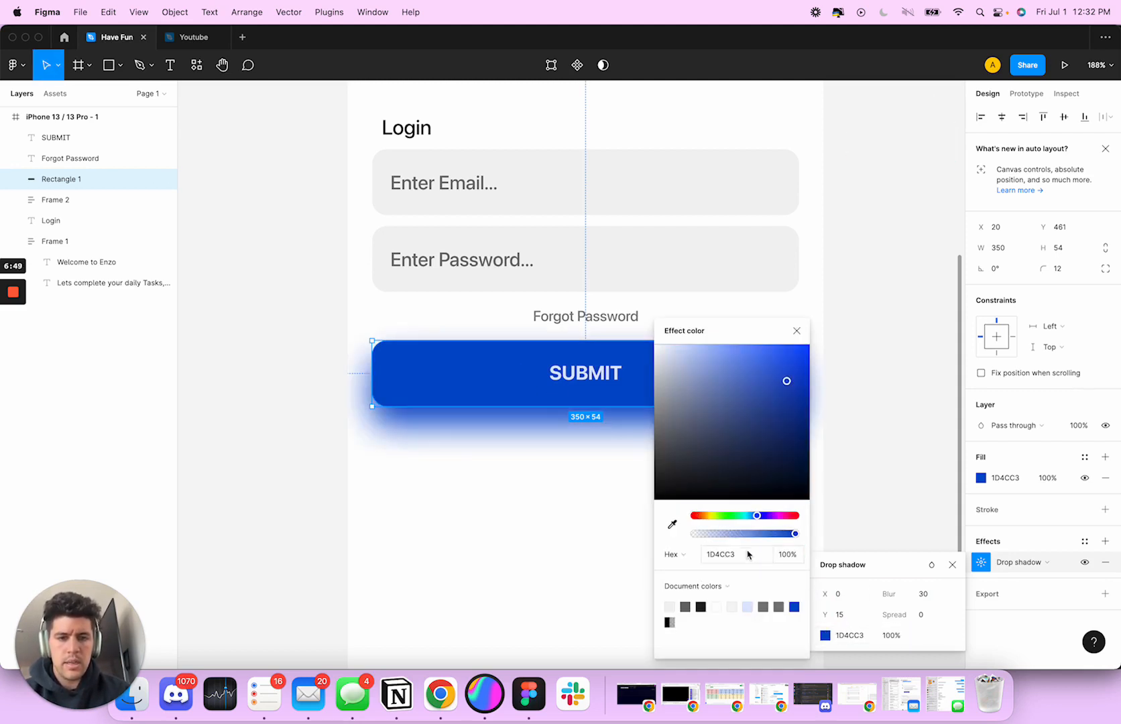
{"action": "left_click_drag", "start_coordinate": [791, 540], "coordinate": [762, 538]}
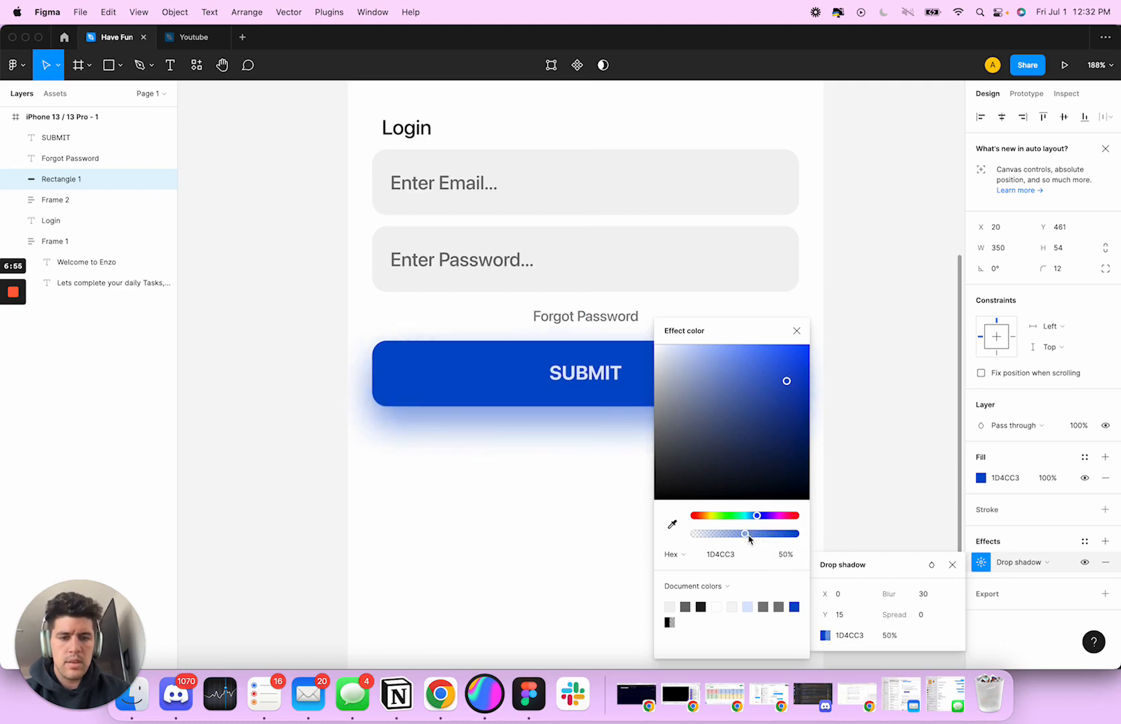
{"action": "left_click", "coordinate": [861, 460]}
{"action": "scroll", "coordinate": [861, 477], "scroll_direction": "down", "scroll_amount": 5}
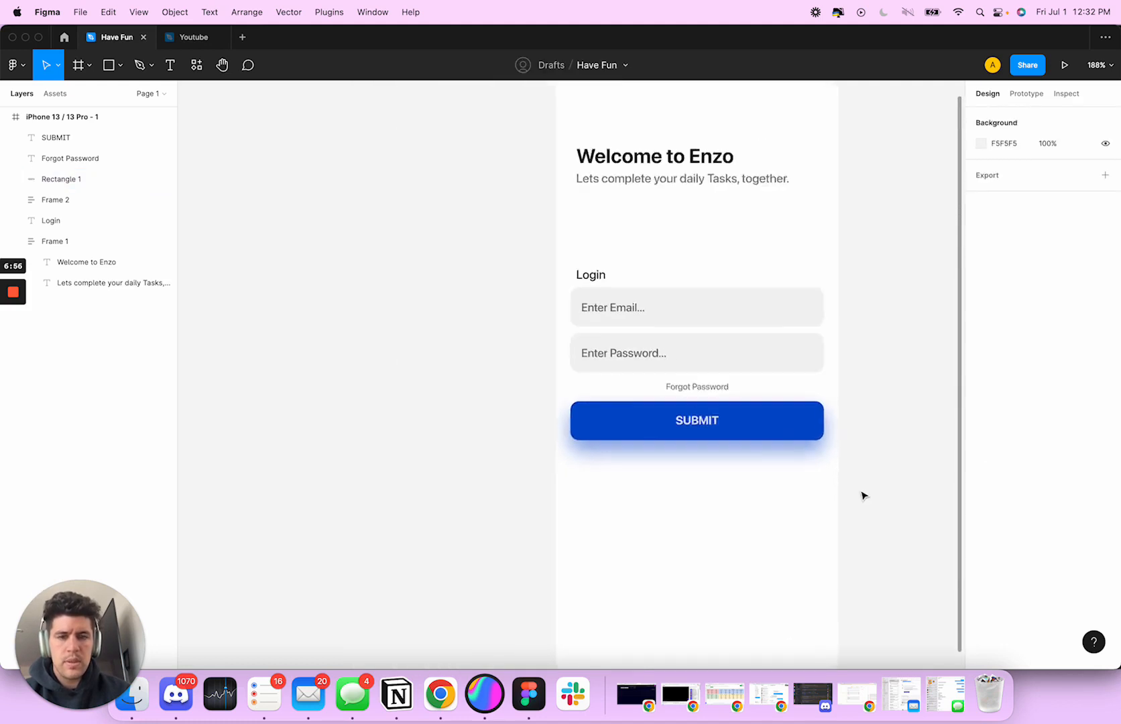
{"action": "scroll", "coordinate": [861, 497], "scroll_direction": "right", "scroll_amount": 4}
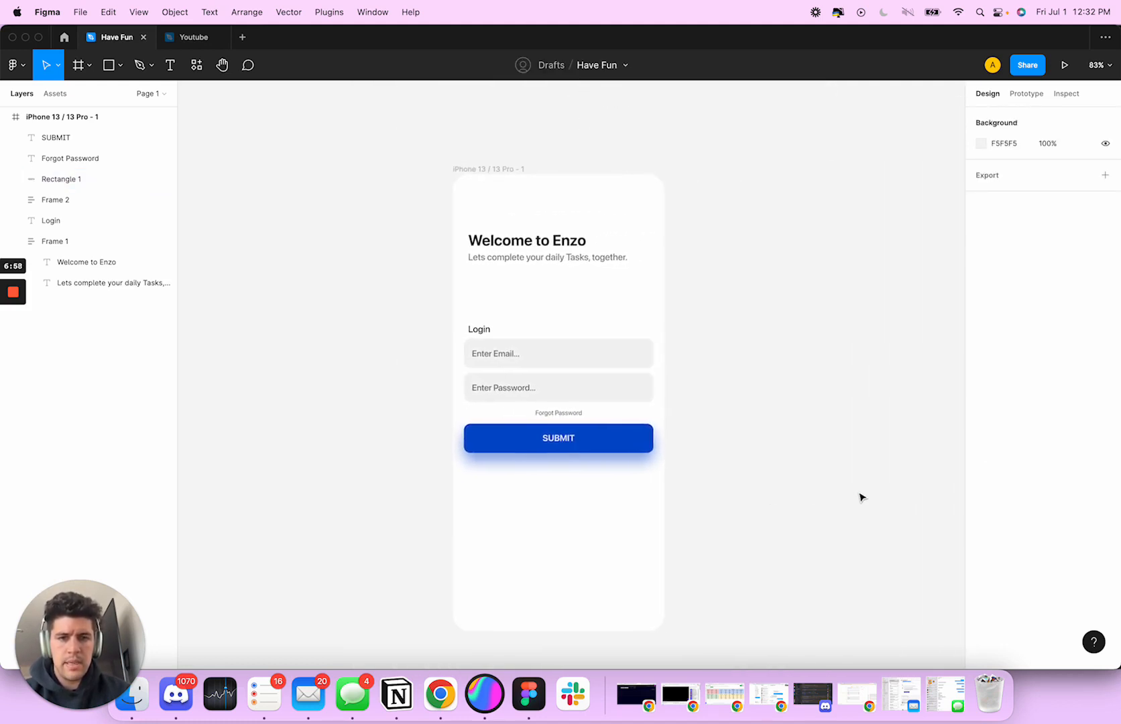
{"action": "left_click", "coordinate": [478, 333]}
{"action": "left_click", "coordinate": [509, 361], "text": "shift"}
{"action": "left_click", "coordinate": [644, 409], "text": "shift"}
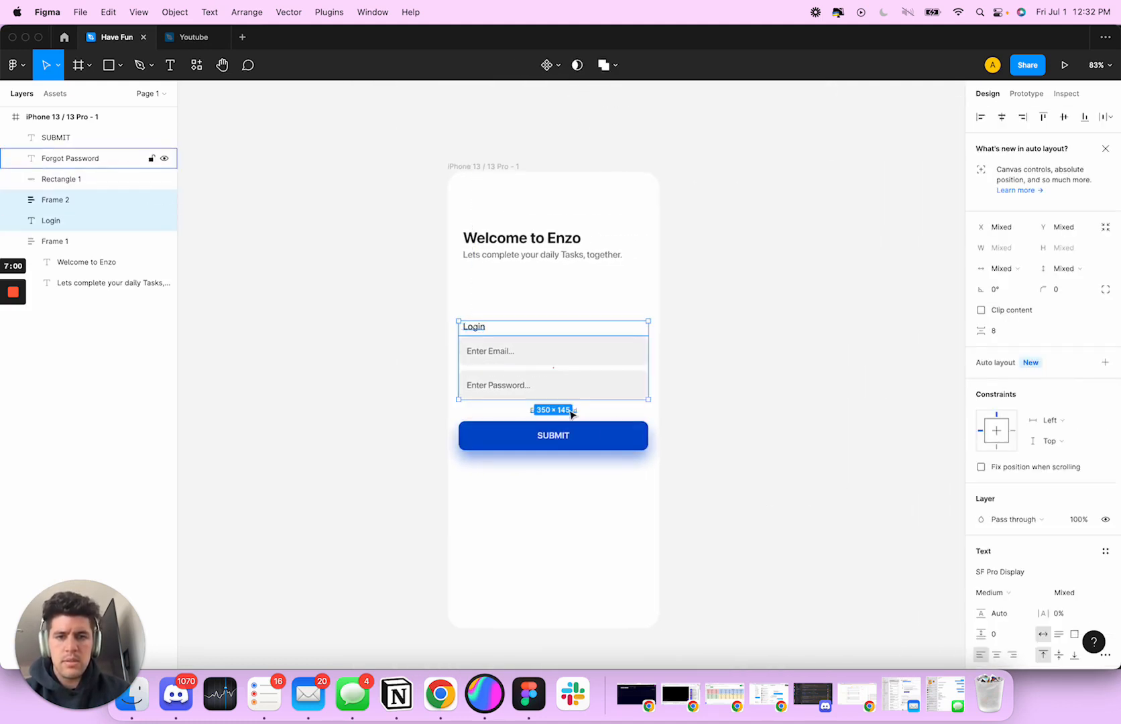
{"action": "left_click", "coordinate": [603, 446], "text": "shift"}
{"action": "key", "text": "super+g"}
{"action": "mouse_move", "coordinate": [548, 374]}
{"action": "left_mouse_down"}
{"action": "mouse_move", "coordinate": [542, 354]}
{"action": "mouse_move", "coordinate": [542, 368]}
{"action": "left_mouse_up"}
{"action": "left_click", "coordinate": [587, 498]}
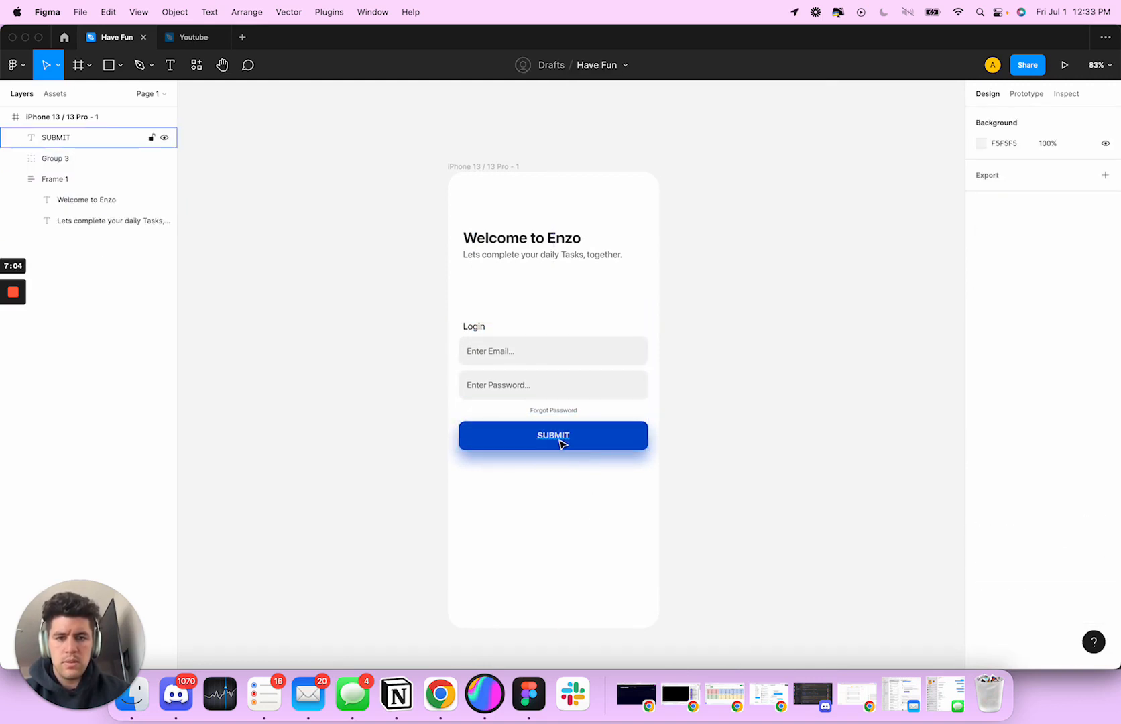
{"action": "left_click", "coordinate": [595, 472]}
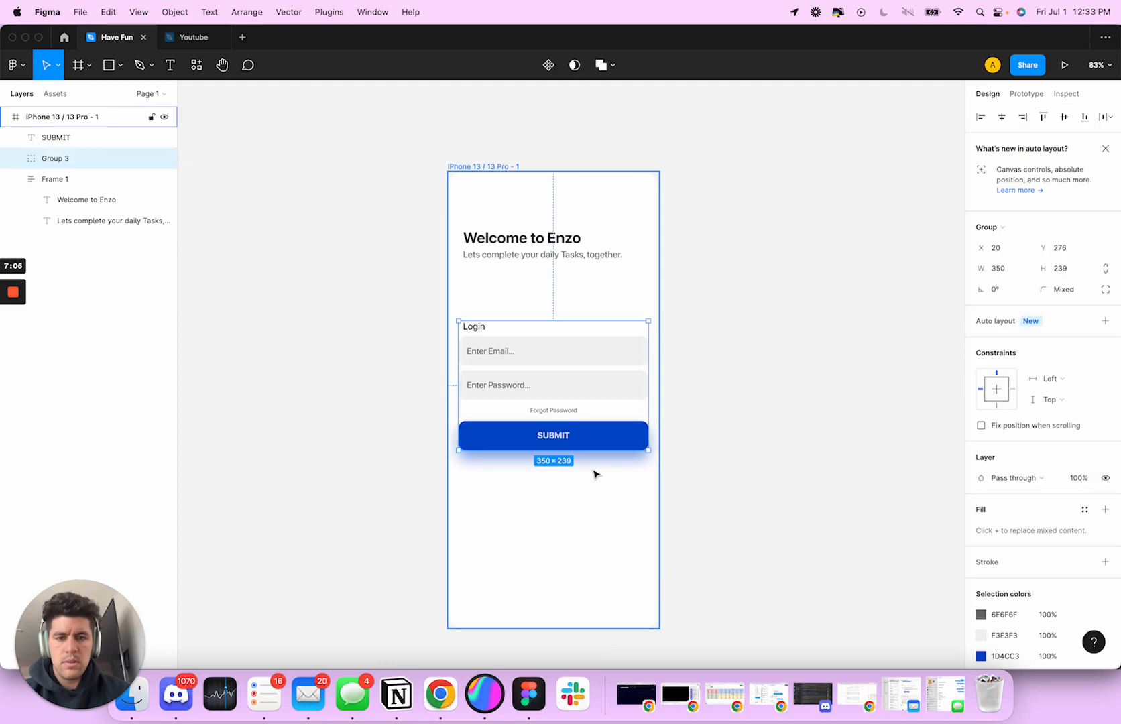
{"action": "key", "text": "shift+super+g"}
Group the "SUBMIT" text with the blue rectangle behind it
{"action": "left_click", "coordinate": [562, 441], "text": "shift"}
{"action": "left_click", "coordinate": [598, 461]}
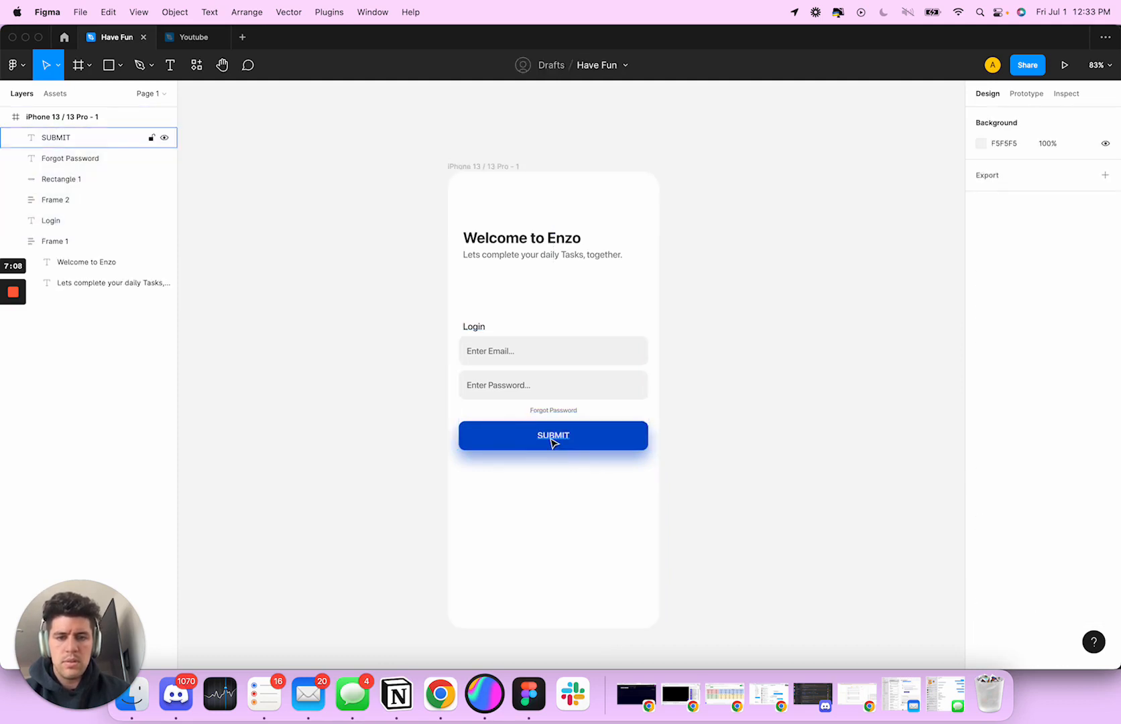
{"action": "left_click", "coordinate": [554, 442]}
{"action": "left_click", "coordinate": [600, 440], "text": "shift"}
{"action": "key", "text": "super+g"}
Group the "Login" label, both input fields, the "Forgot Password" text and the submit button together
{"action": "left_click_drag", "start_coordinate": [627, 478], "coordinate": [459, 313]}
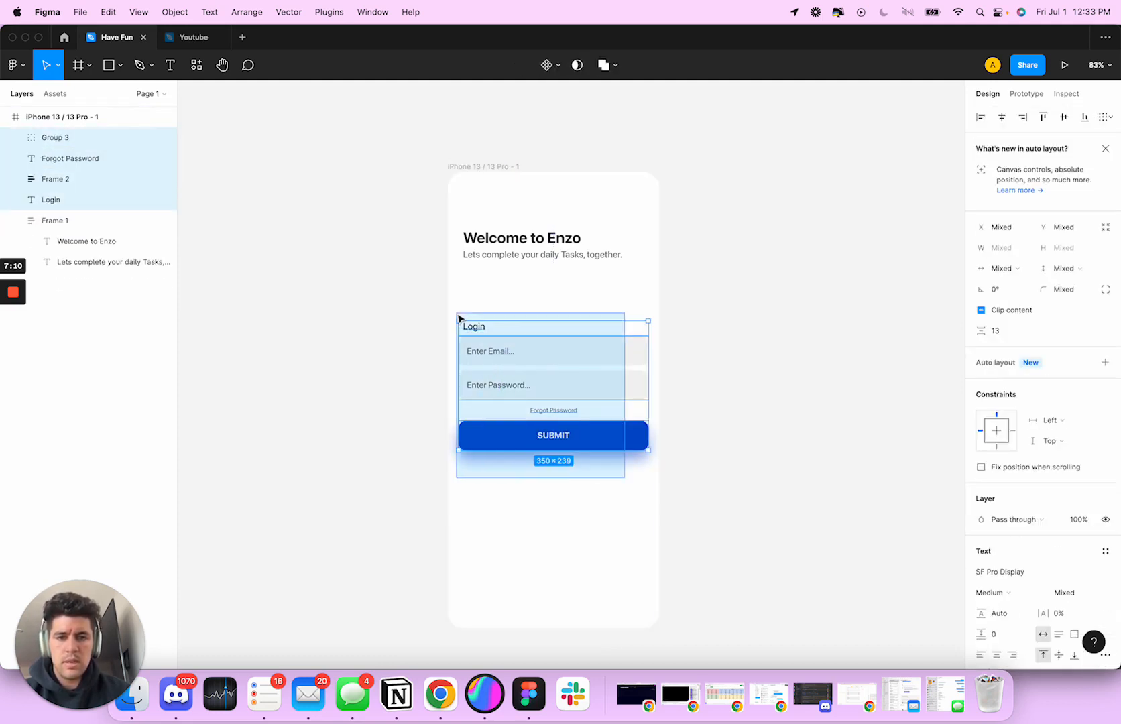
{"action": "key", "text": "super+g"}
{"action": "left_click", "coordinate": [727, 398]}
Move the login form group up to Y 244, keeping it at X 20
{"action": "left_click", "coordinate": [578, 385]}
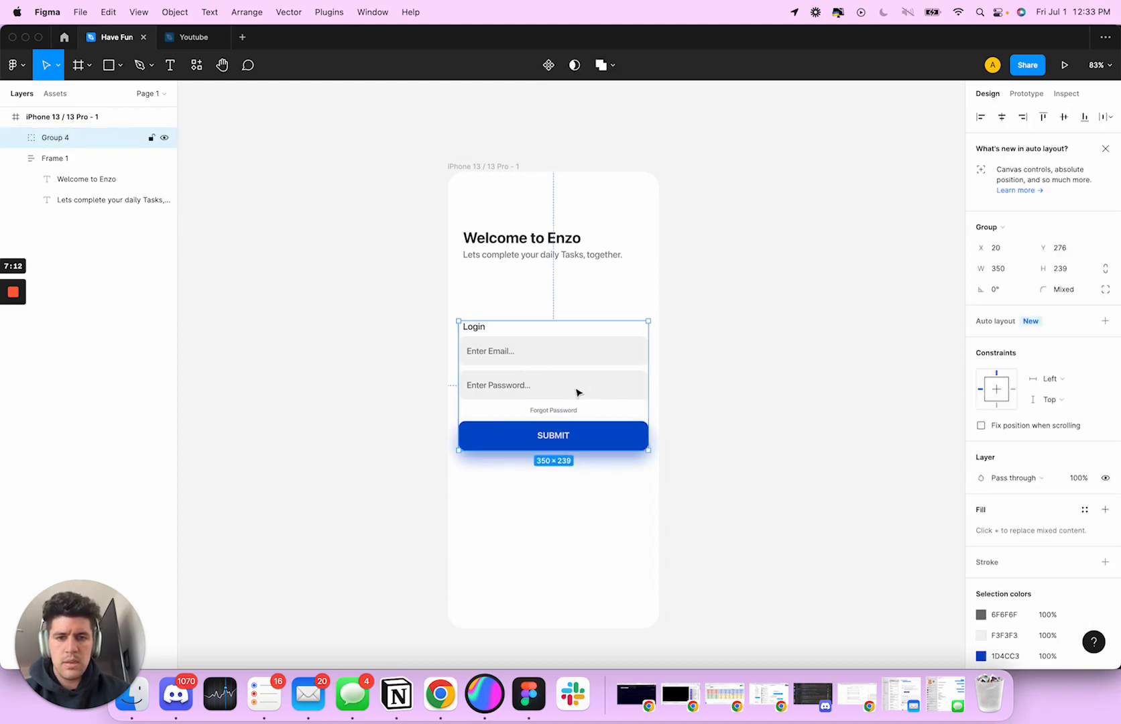
{"action": "mouse_move", "coordinate": [576, 386]}
{"action": "left_mouse_down"}
{"action": "mouse_move", "coordinate": [577, 366]}
{"action": "mouse_move", "coordinate": [576, 377]}
{"action": "left_mouse_up"}
{"action": "key", "text": "super+z"}
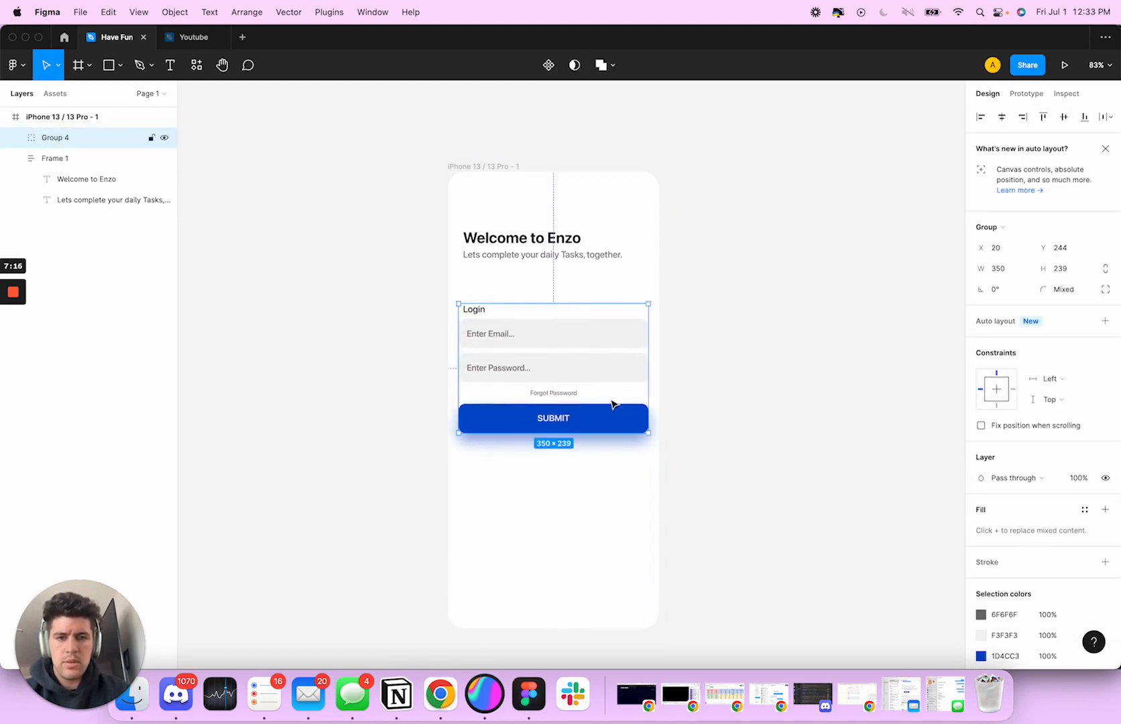
{"action": "left_click", "coordinate": [752, 495]}
{"action": "scroll", "coordinate": [752, 495], "scroll_direction": "down", "scroll_amount": 2}
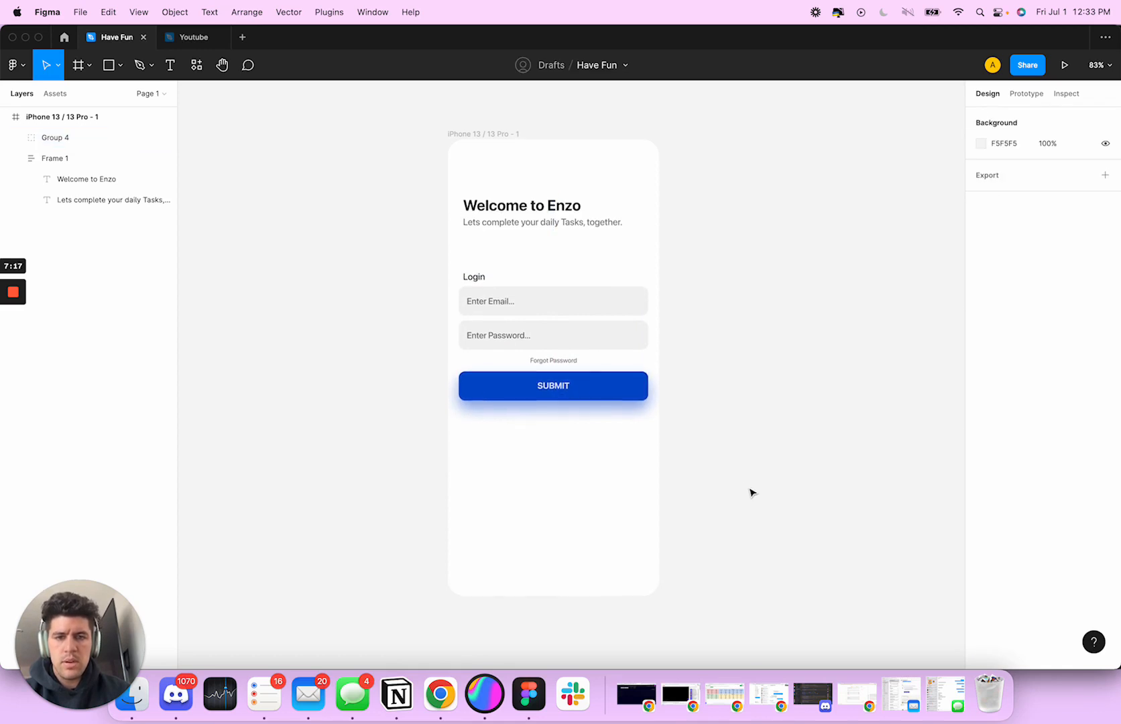
Narrow the "Welcome to Enzo" heading's text box to a width of 201 and shorten its text to "Welcome to"
{"action": "left_click", "coordinate": [504, 218]}
{"action": "double_click", "coordinate": [552, 212]}
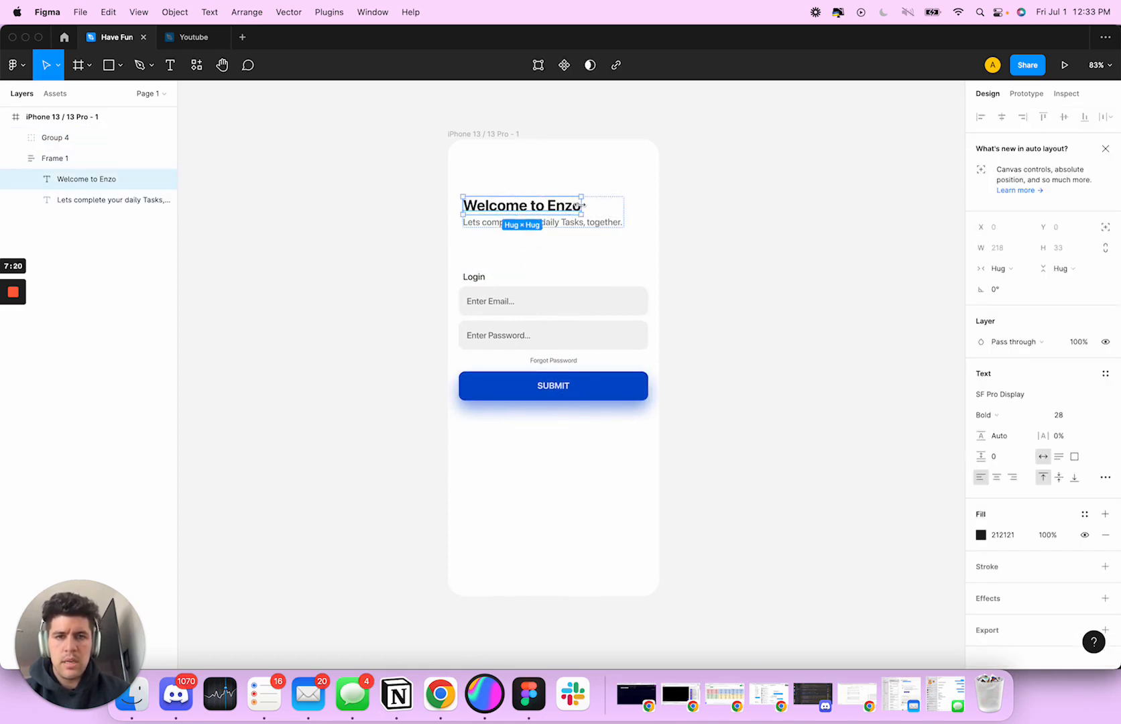
{"action": "left_click_drag", "start_coordinate": [582, 204], "coordinate": [572, 203]}
{"action": "left_click", "coordinate": [535, 173]}
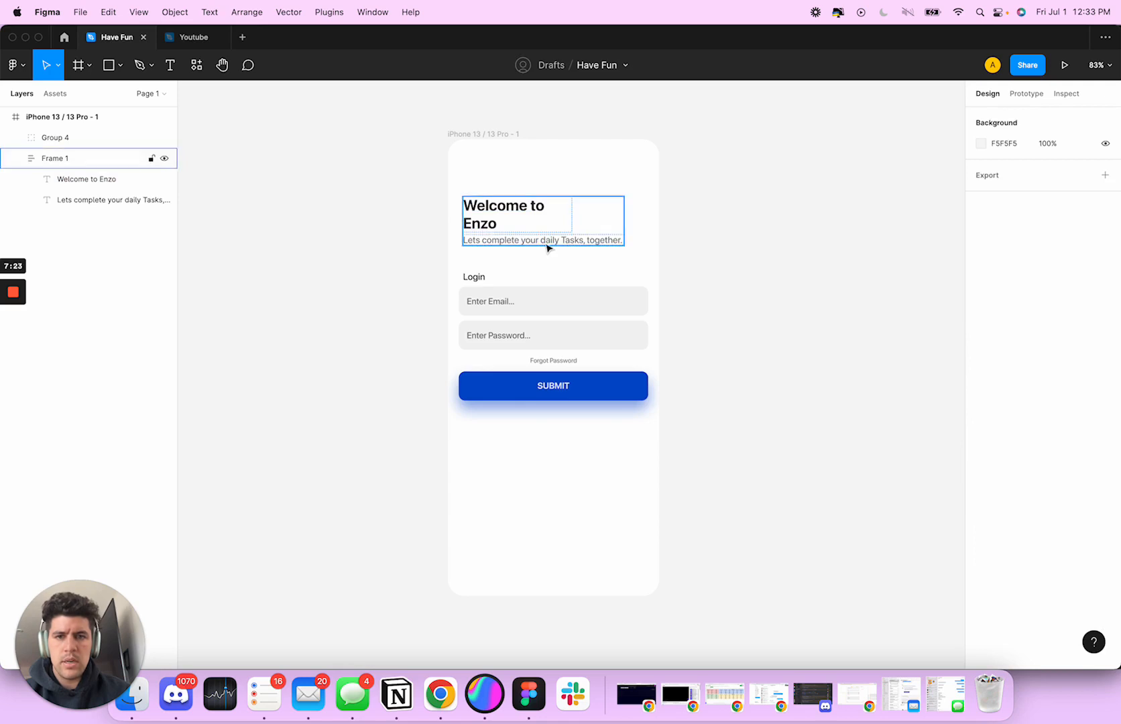
{"action": "left_click", "coordinate": [546, 244]}
{"action": "double_click", "coordinate": [490, 225]}
{"action": "double_click", "coordinate": [485, 223]}
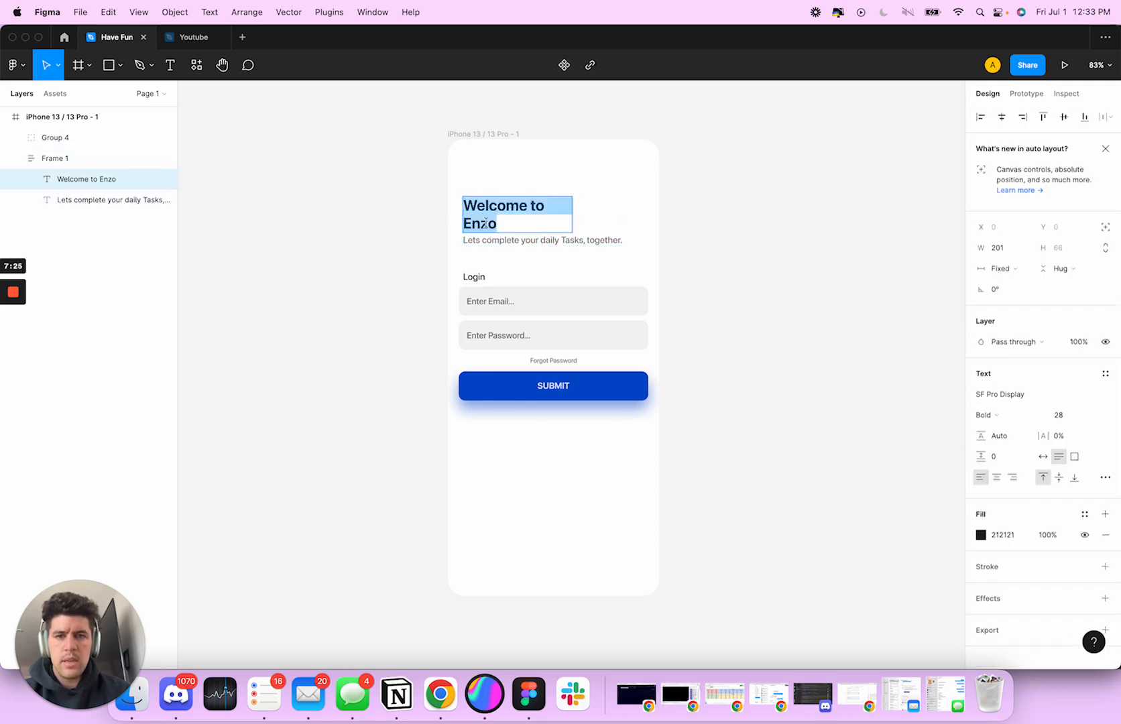
{"action": "left_click", "coordinate": [510, 224]}
{"action": "key", "text": "BackSpace"}
{"action": "key", "text": "BackSpace"}
{"action": "key", "text": "BackSpace"}
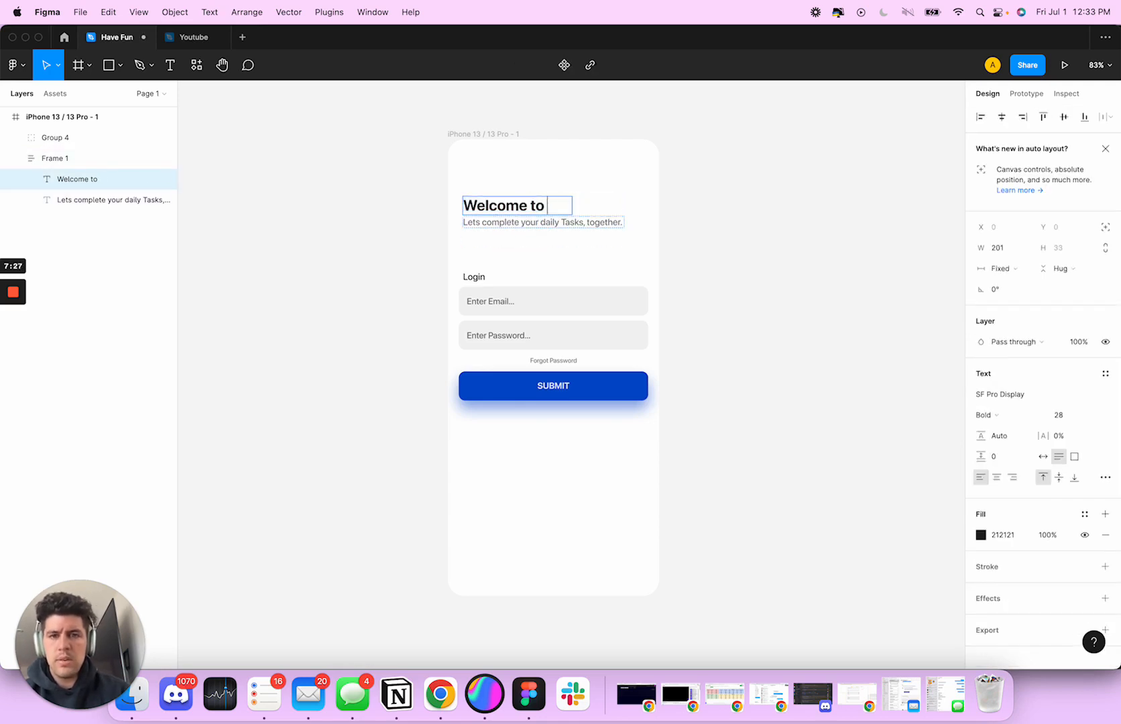
{"action": "key", "text": "Escape"}
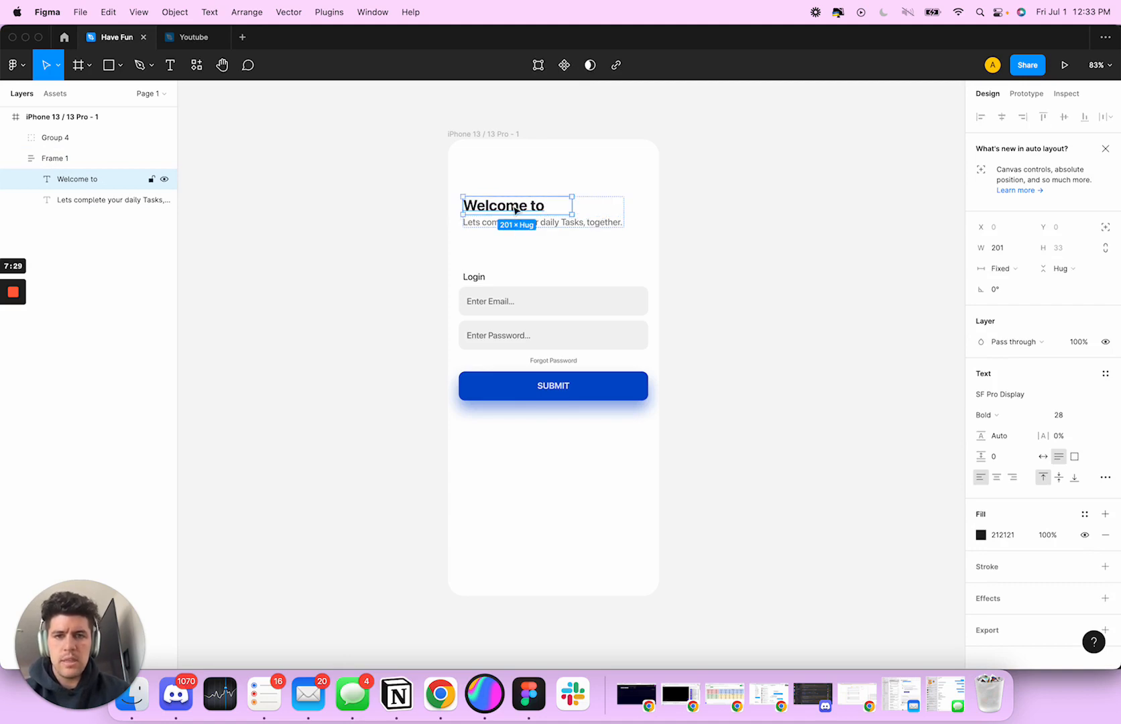
Duplicate the "Welcome to" heading inside its frame and change the copy's text to "Enzo"
{"action": "key", "text": "super+v"}
{"action": "double_click", "coordinate": [522, 226]}
{"action": "type", "text": "E"}
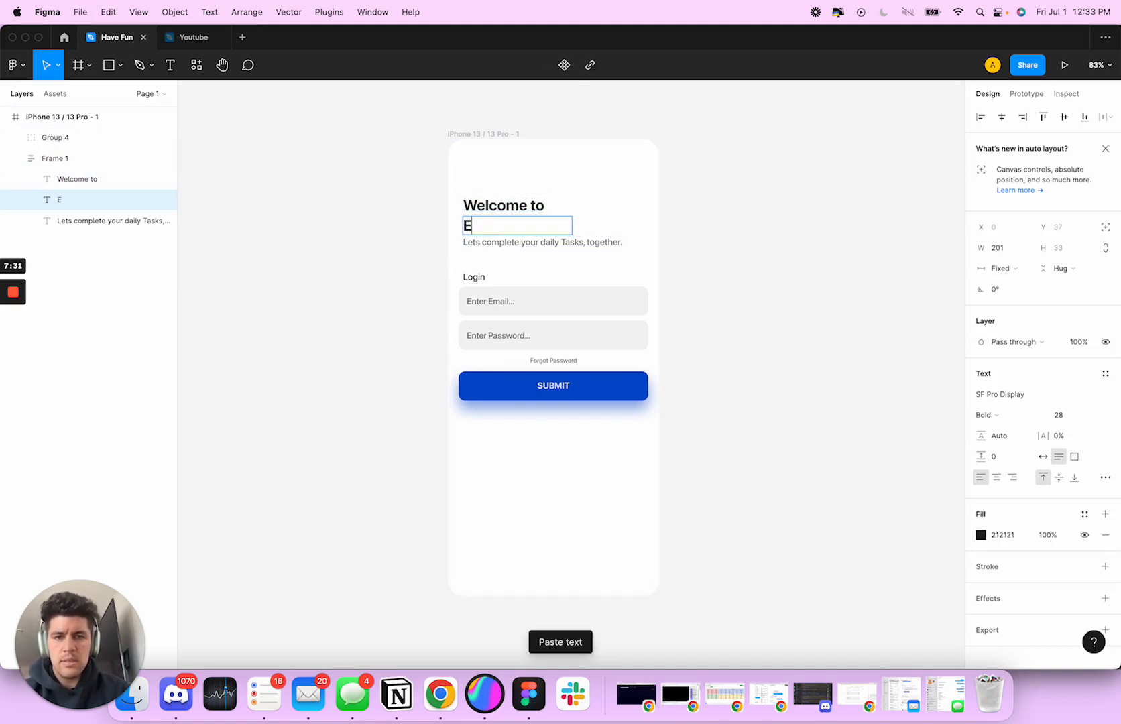
{"action": "left_click", "coordinate": [557, 261]}
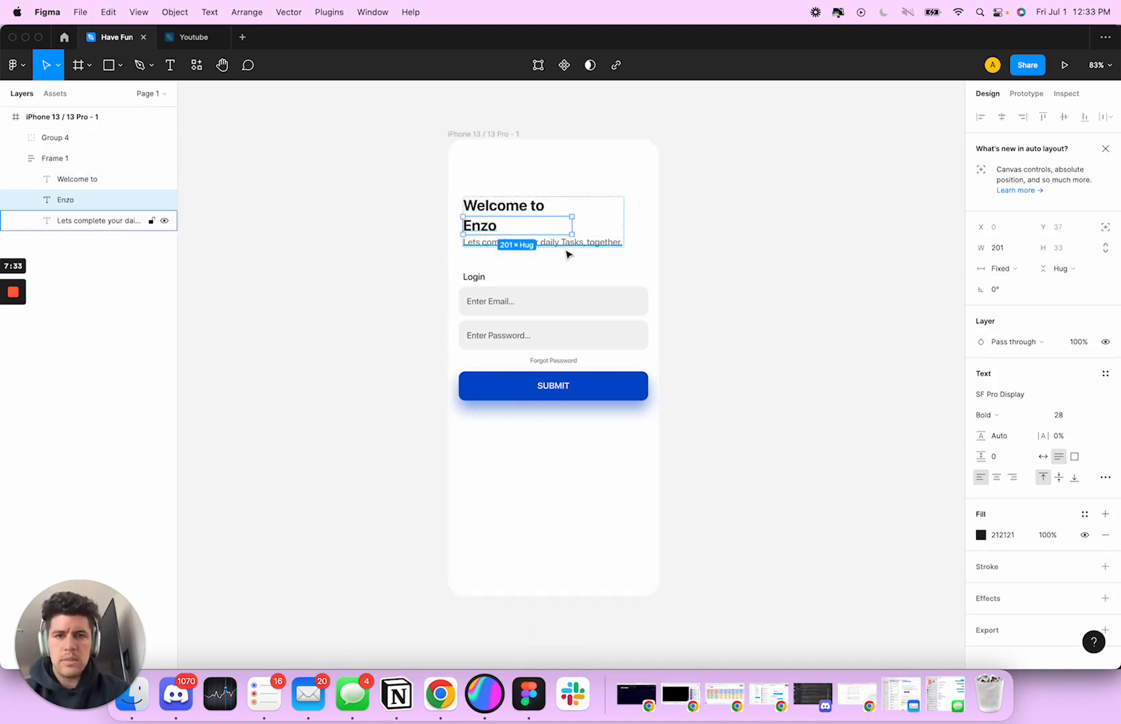
Narrow the "Enzo" text box to a width of 75 and fill the word with the submit button's blue, 1D4CC3
{"action": "left_click", "coordinate": [559, 246]}
{"action": "left_click", "coordinate": [484, 227]}
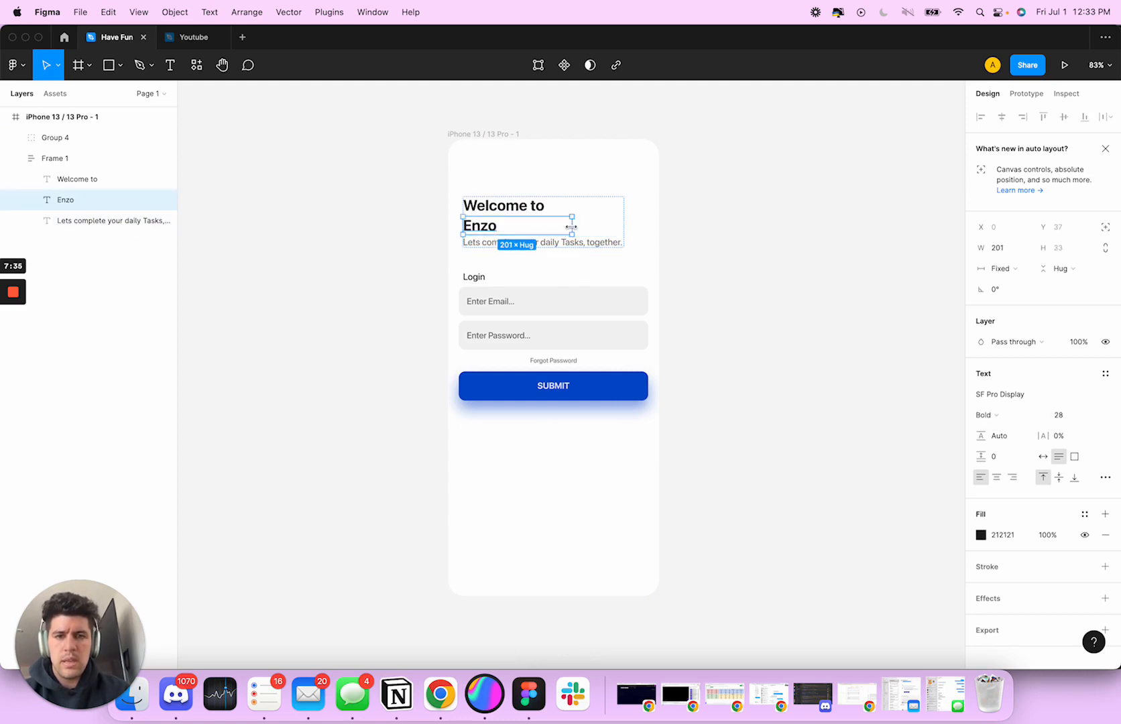
{"action": "left_click_drag", "start_coordinate": [571, 227], "coordinate": [505, 227]}
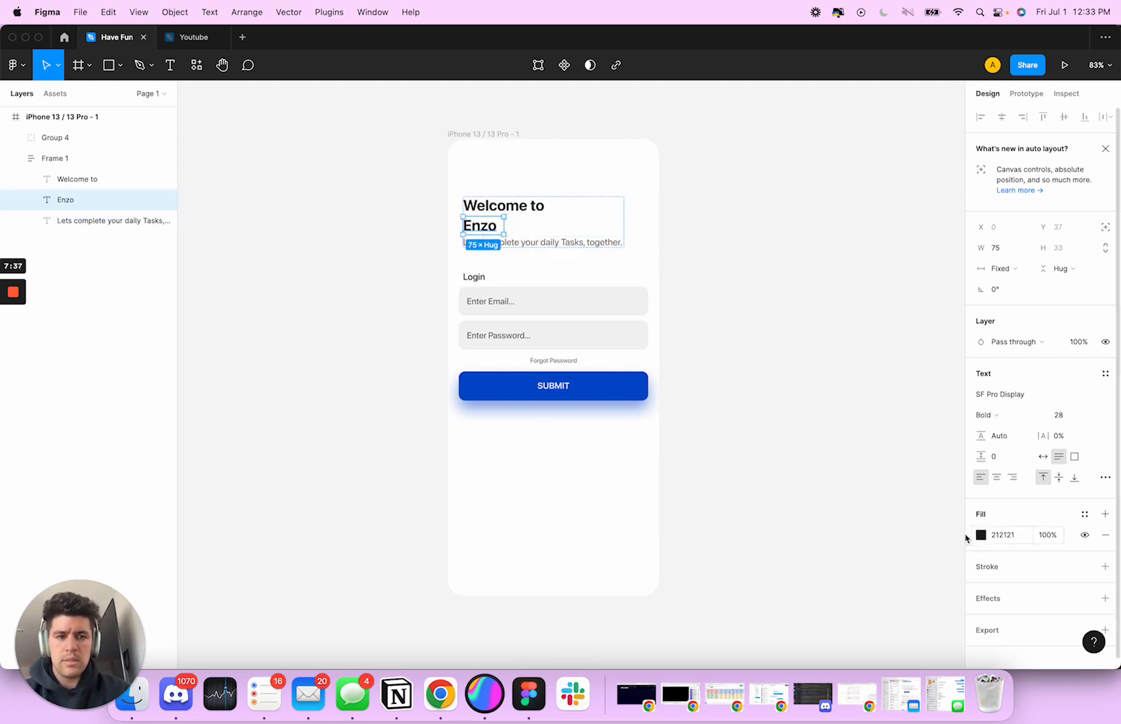
{"action": "key", "text": "i"}
{"action": "left_click", "coordinate": [634, 394]}
{"action": "left_click", "coordinate": [730, 461]}
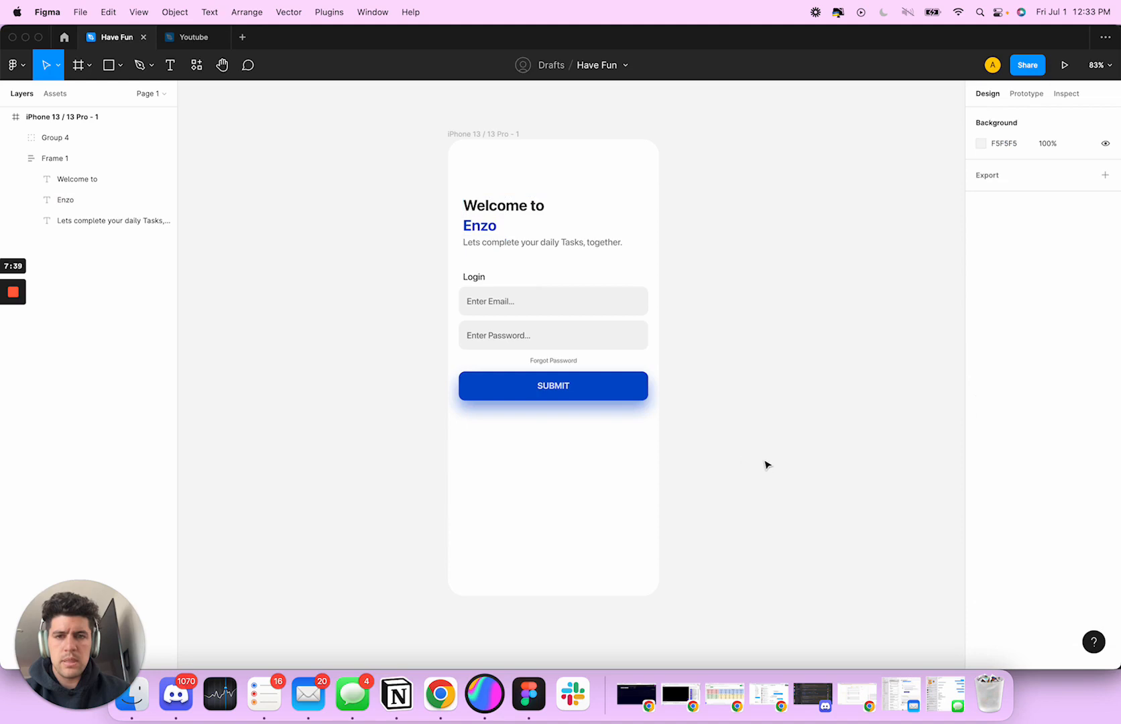
Wrap "Welcome to" and "Enzo" together in their own auto layout frame with a horizontal direction
{"action": "left_click", "coordinate": [500, 213]}
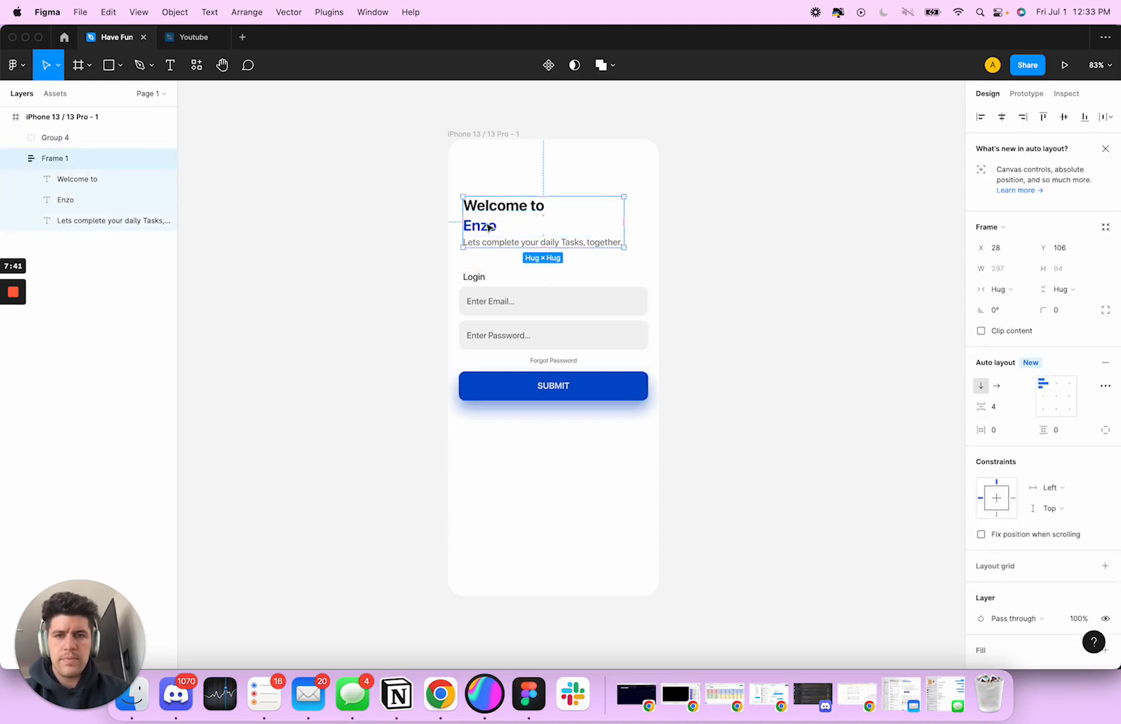
{"action": "left_click", "coordinate": [489, 228]}
{"action": "left_click", "coordinate": [483, 207], "text": "shift"}
{"action": "key", "text": "shift+a"}
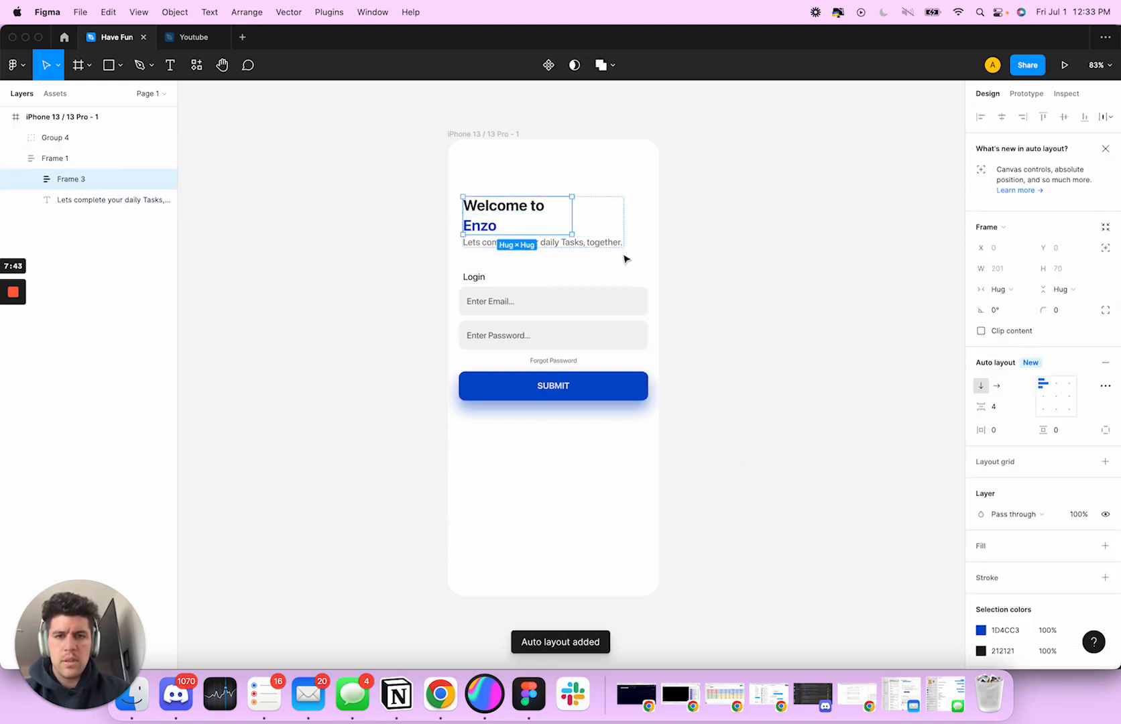
{"action": "left_click", "coordinate": [997, 388]}
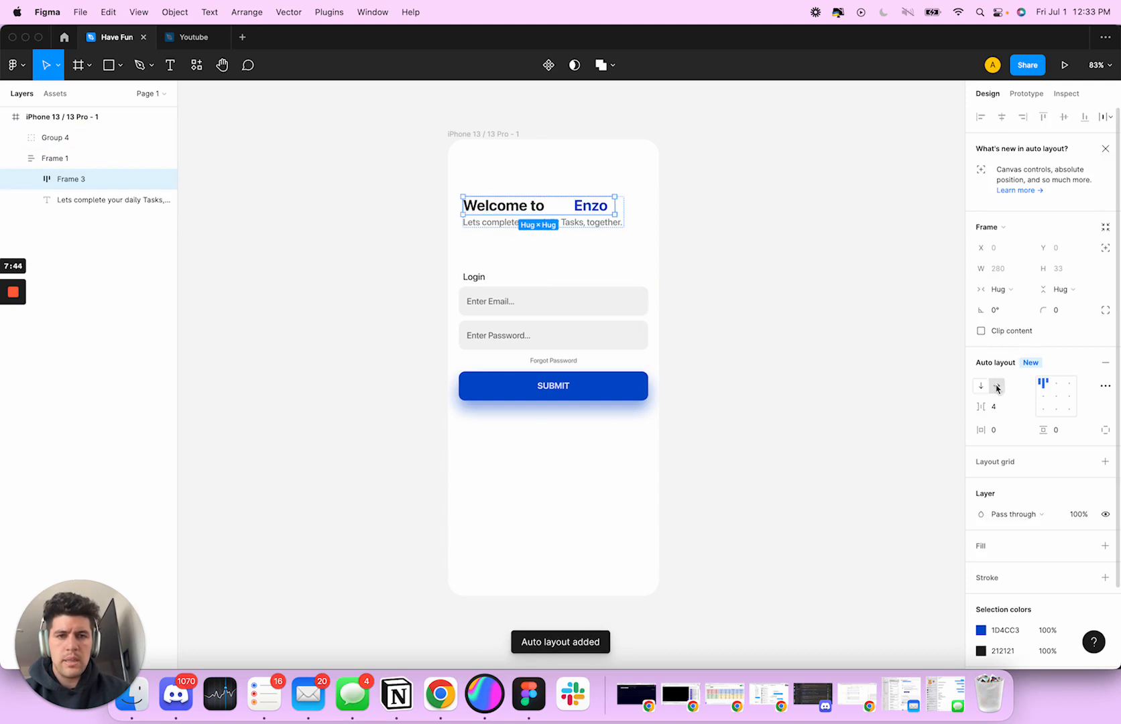
Narrow the "Welcome to" text box to fit its words so that "Enzo" sits right beside it
{"action": "left_click", "coordinate": [580, 208]}
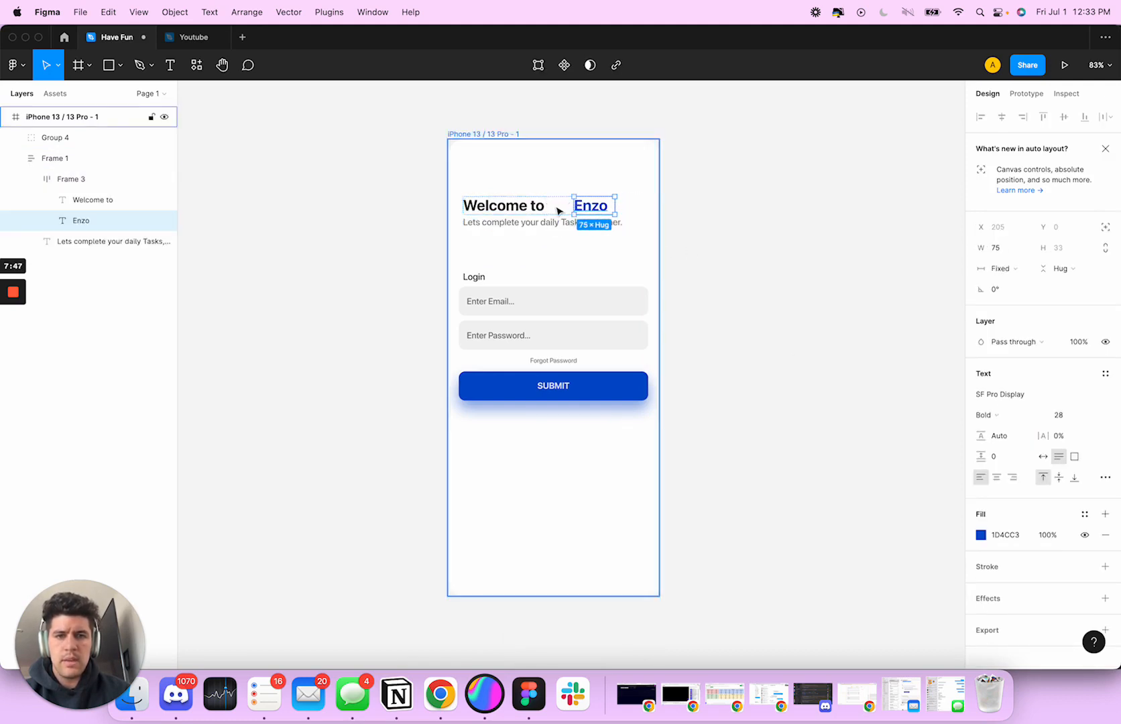
{"action": "left_click", "coordinate": [572, 209]}
{"action": "left_click", "coordinate": [542, 208]}
{"action": "left_click_drag", "start_coordinate": [569, 207], "coordinate": [548, 206]}
{"action": "left_click", "coordinate": [552, 181]}
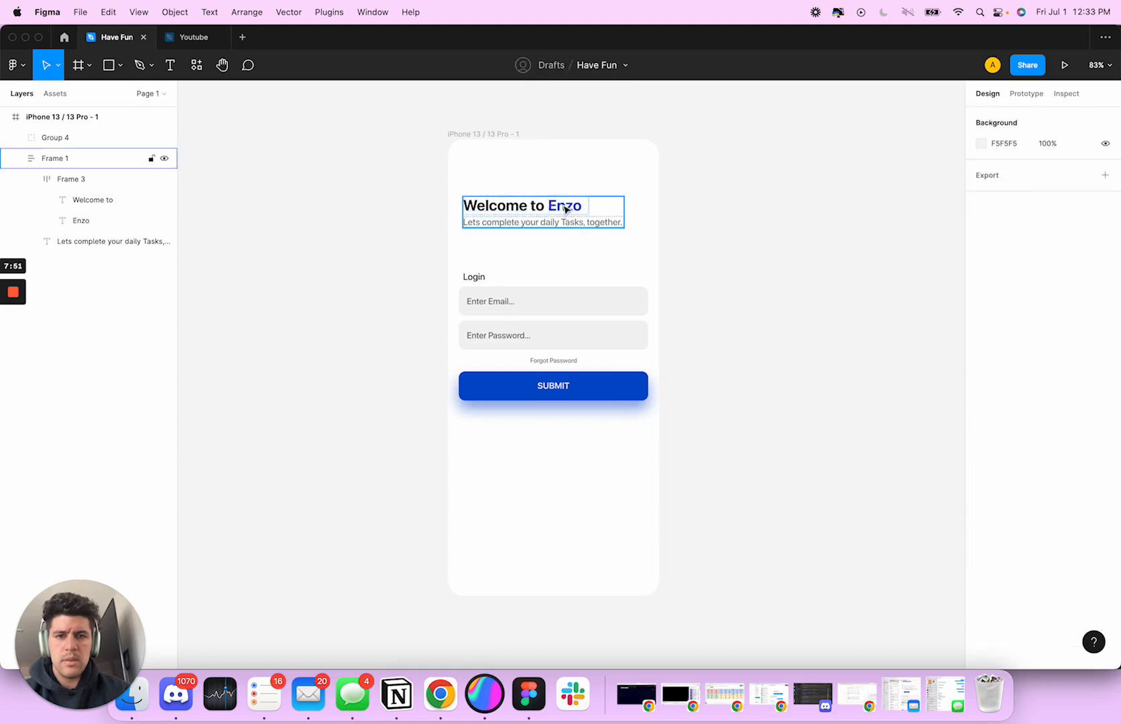
Set the spacing between "Welcome to" and "Enzo" in their auto layout frame to 1
{"action": "left_click", "coordinate": [565, 219]}
{"action": "scroll", "coordinate": [571, 214], "scroll_direction": "up", "scroll_amount": 5}
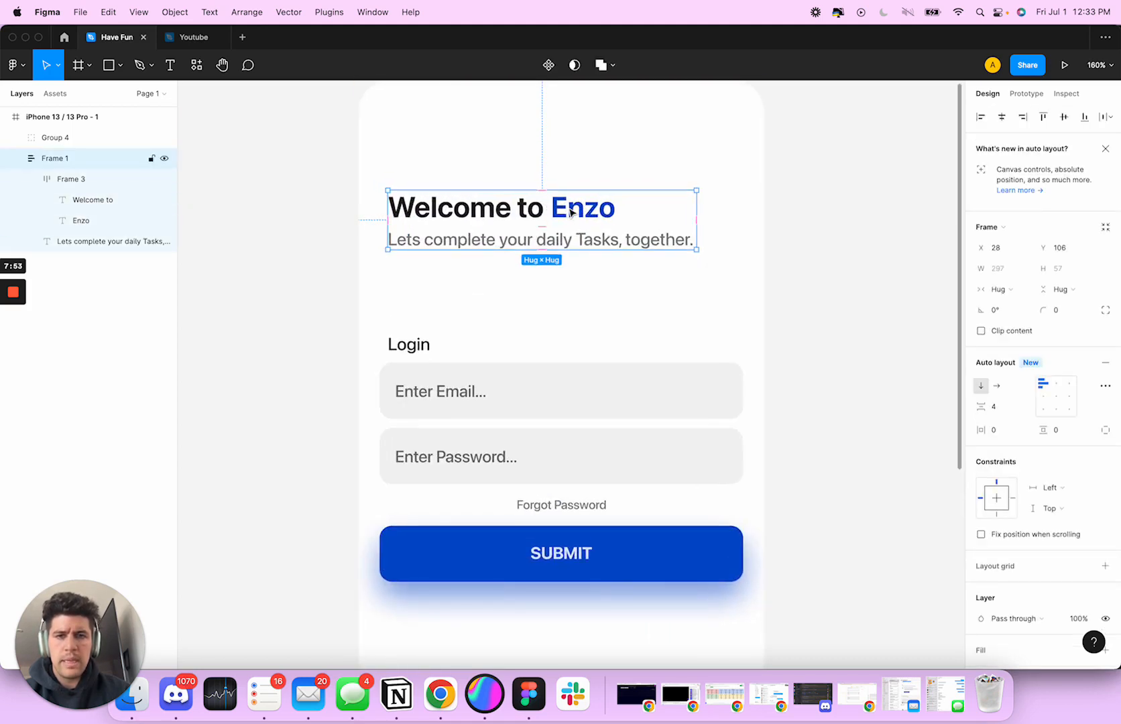
{"action": "double_click", "coordinate": [570, 213]}
{"action": "key", "text": "Escape"}
{"action": "double_click", "coordinate": [556, 210]}
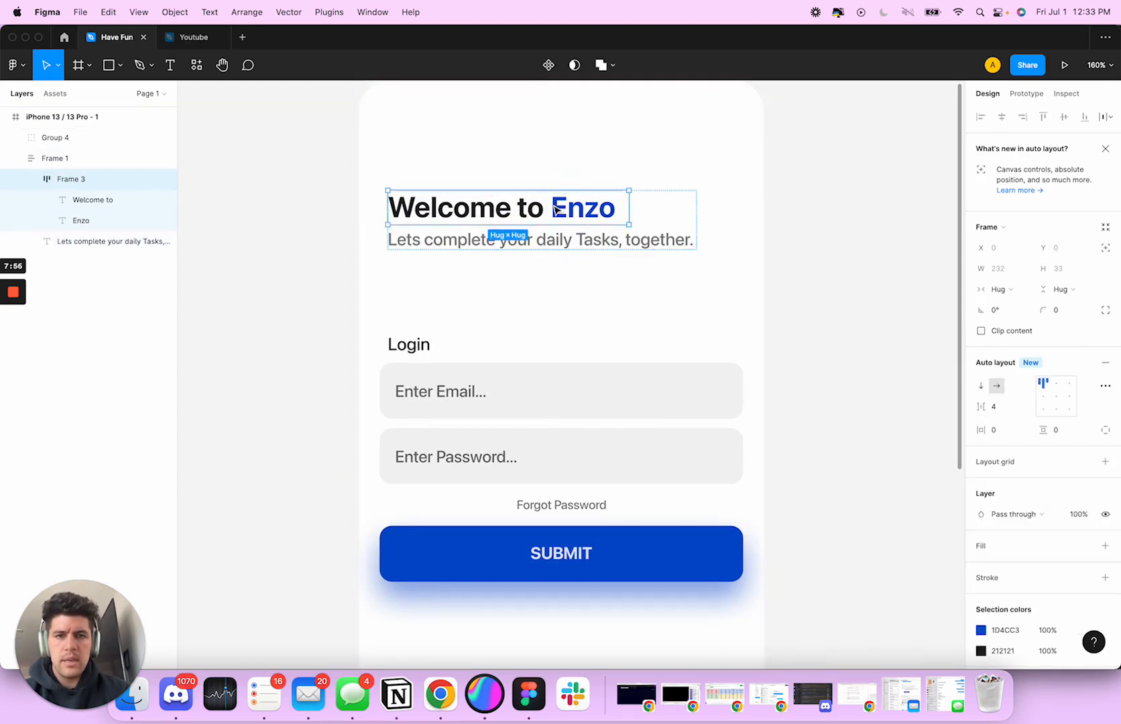
{"action": "left_click_drag", "start_coordinate": [986, 408], "coordinate": [988, 408]}
{"action": "left_click", "coordinate": [994, 406]}
{"action": "type", "text": "1"}
{"action": "key", "text": "Return"}
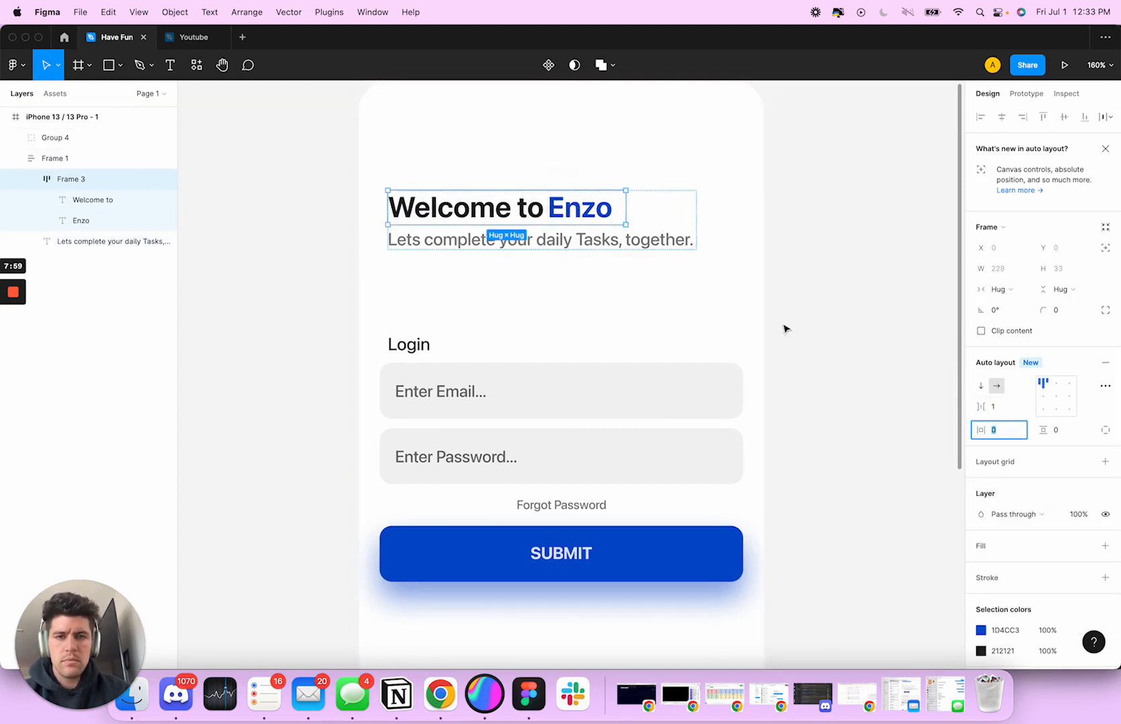
{"action": "left_click", "coordinate": [785, 329]}
{"action": "key", "text": "shift+1"}
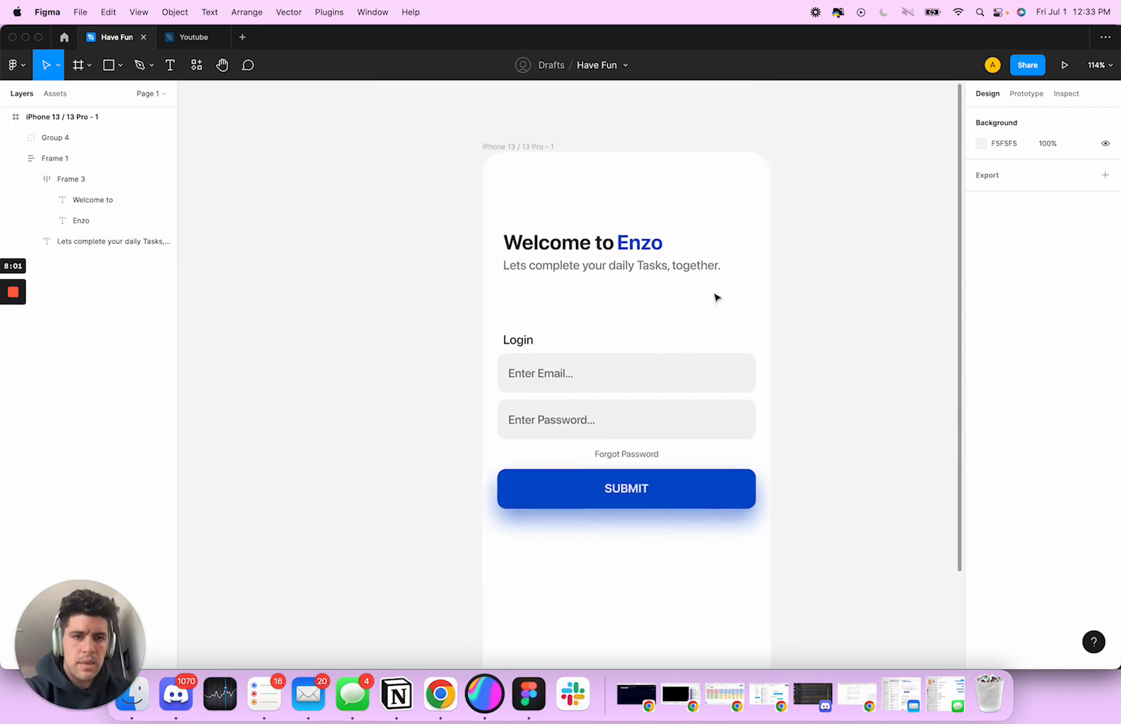
Add the text "Don't have an account? Sign Up Here." near the lower edge of the phone screen frame
{"action": "left_click", "coordinate": [679, 268]}
{"action": "scroll", "coordinate": [705, 277], "scroll_direction": "down", "scroll_amount": 3}
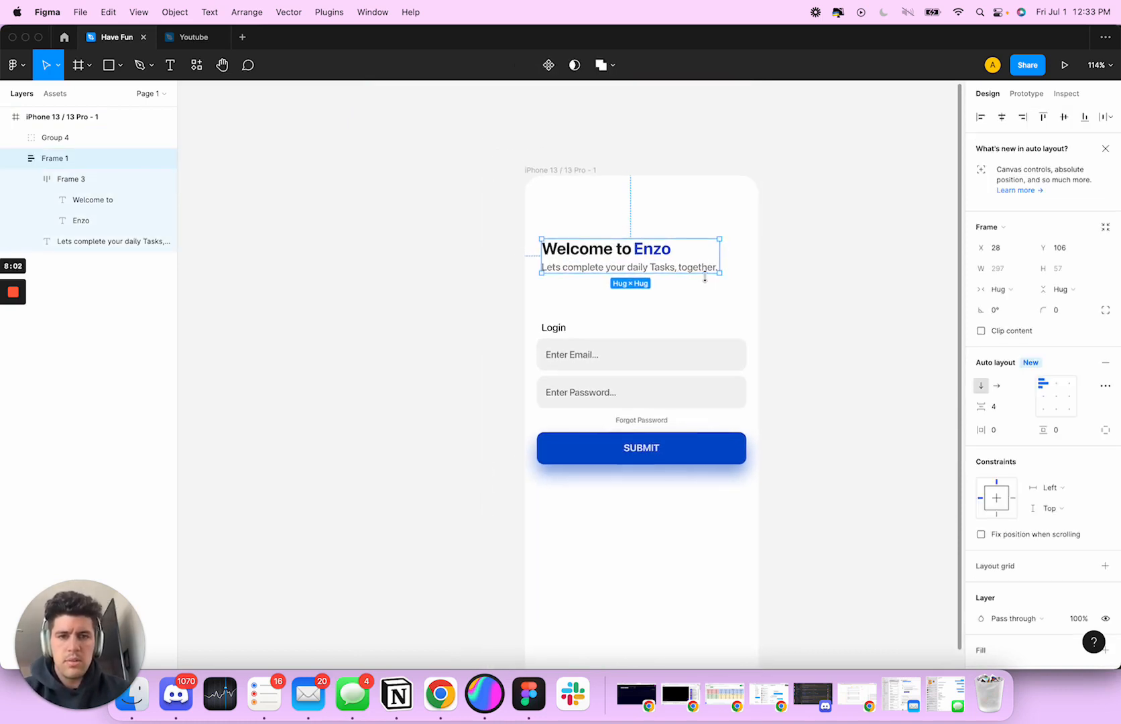
{"action": "scroll", "coordinate": [694, 338], "scroll_direction": "down", "scroll_amount": 2}
{"action": "scroll", "coordinate": [693, 338], "scroll_direction": "right", "scroll_amount": 2}
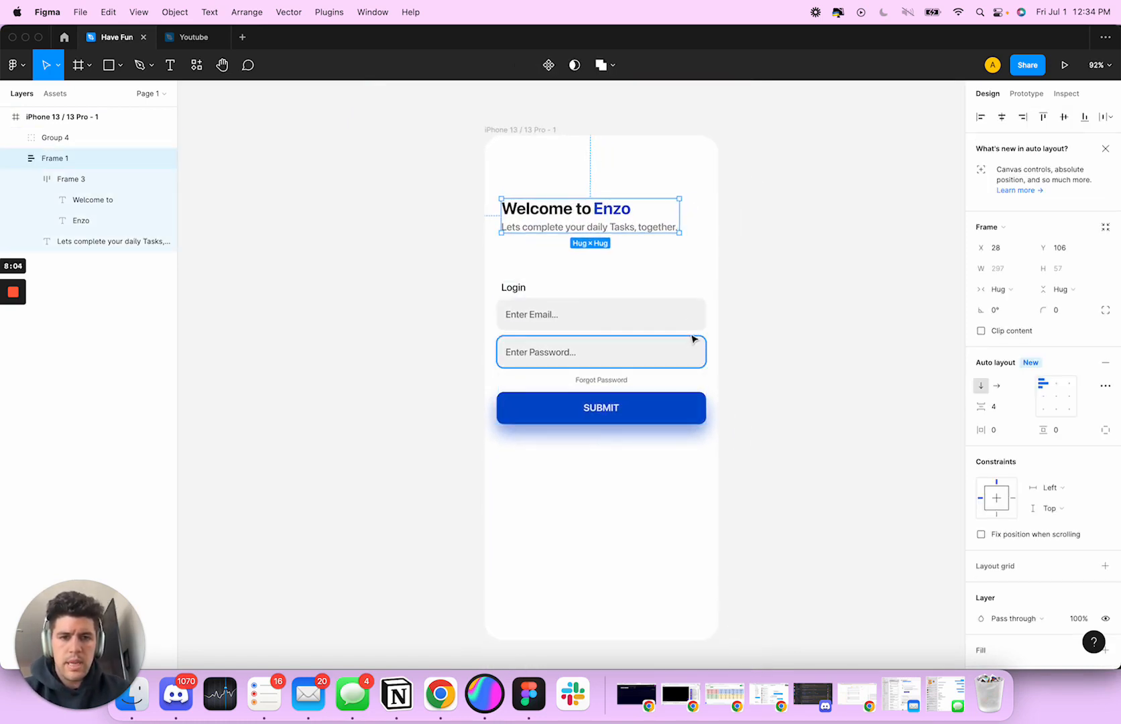
{"action": "scroll", "coordinate": [648, 494], "scroll_direction": "down", "scroll_amount": 5}
{"action": "scroll", "coordinate": [650, 488], "scroll_direction": "right", "scroll_amount": 1}
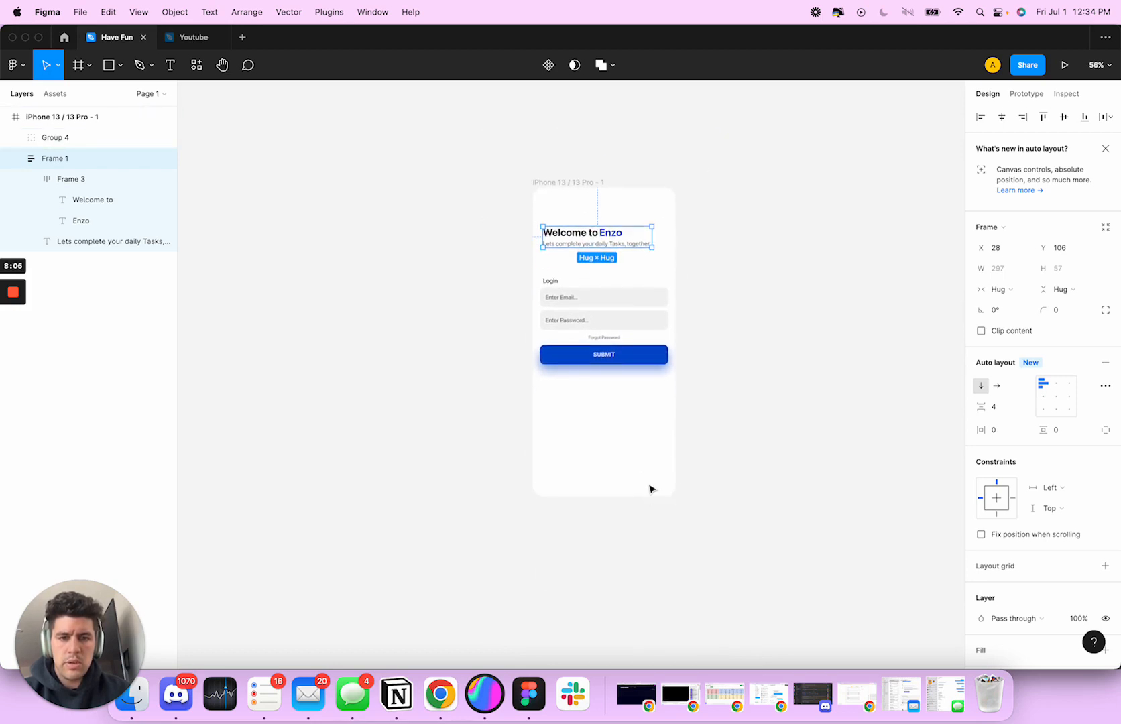
{"action": "scroll", "coordinate": [650, 488], "scroll_direction": "down", "scroll_amount": 1}
{"action": "scroll", "coordinate": [603, 458], "scroll_direction": "up", "scroll_amount": 4}
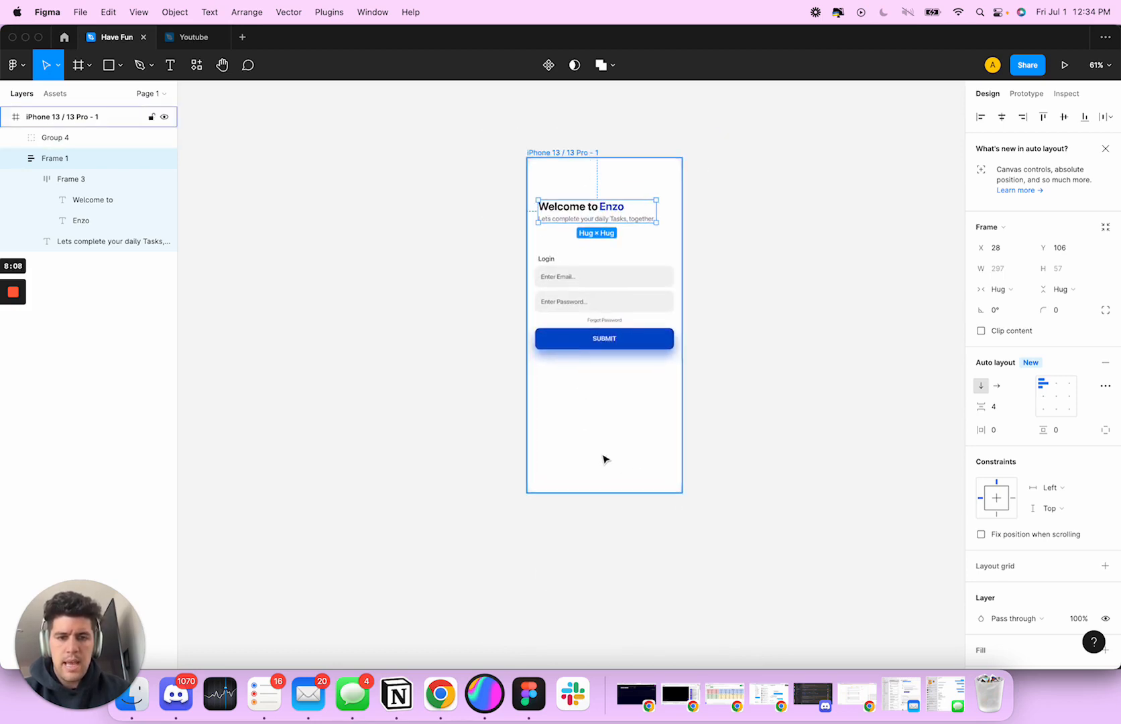
{"action": "key", "text": "t"}
{"action": "left_click", "coordinate": [567, 485]}
{"action": "type", "text": "Dib"}
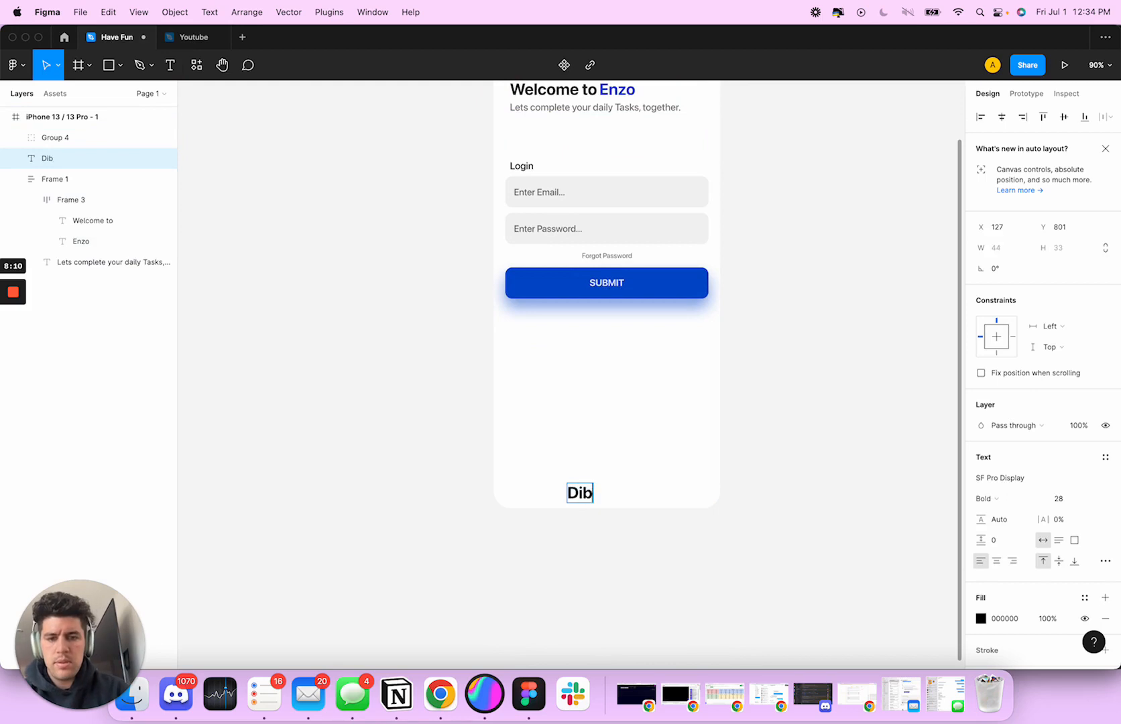
{"action": "type", "text": "n't have an acco"}
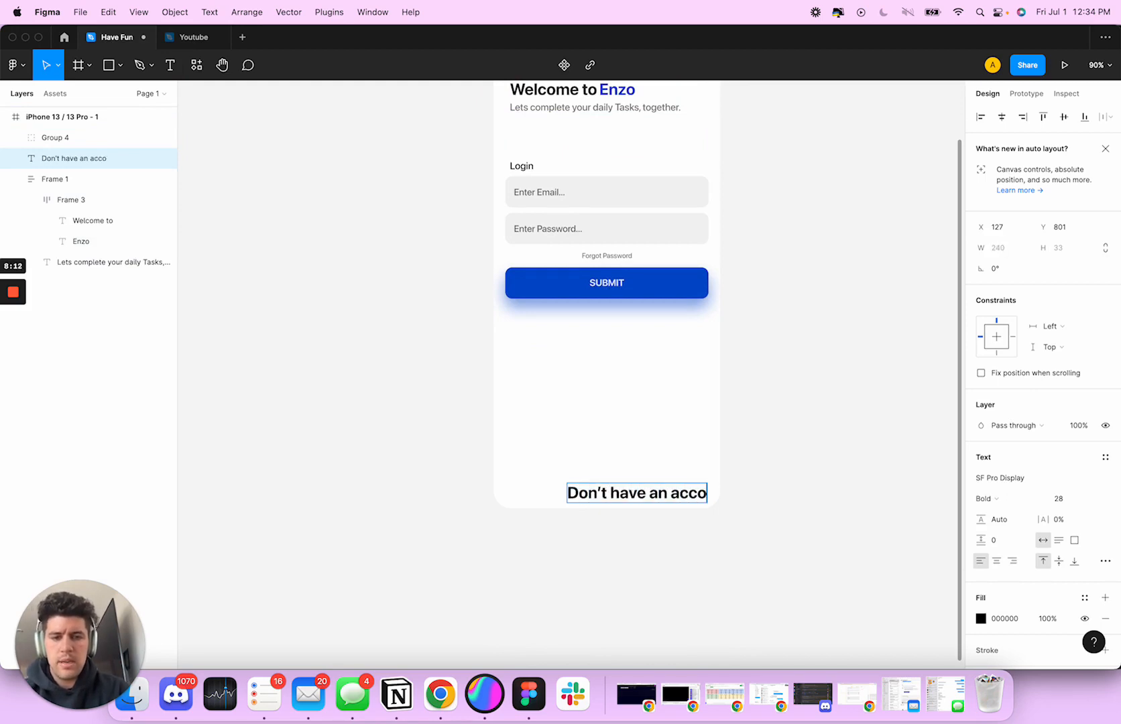
{"action": "type", "text": "unt? Sign Up Here."}
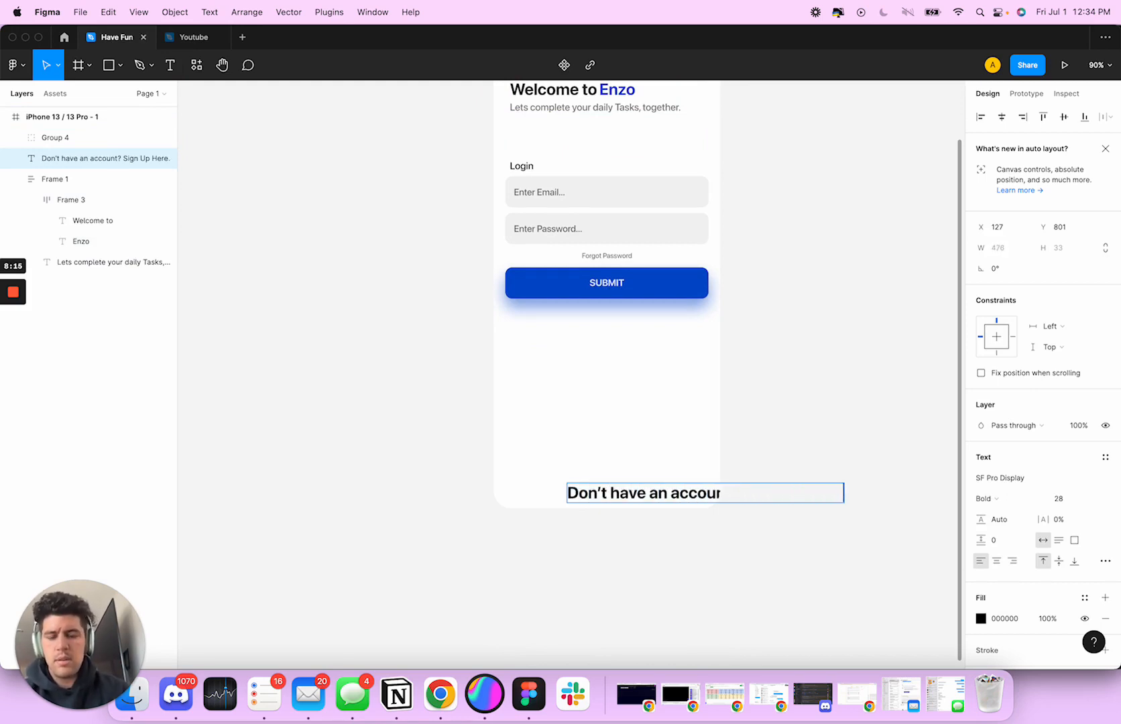
{"action": "key", "text": "Escape"}
Set the sign-up text's font size to 14 and centre it near the frame's lower edge, at X 77, Y 792
{"action": "left_click", "coordinate": [1059, 498]}
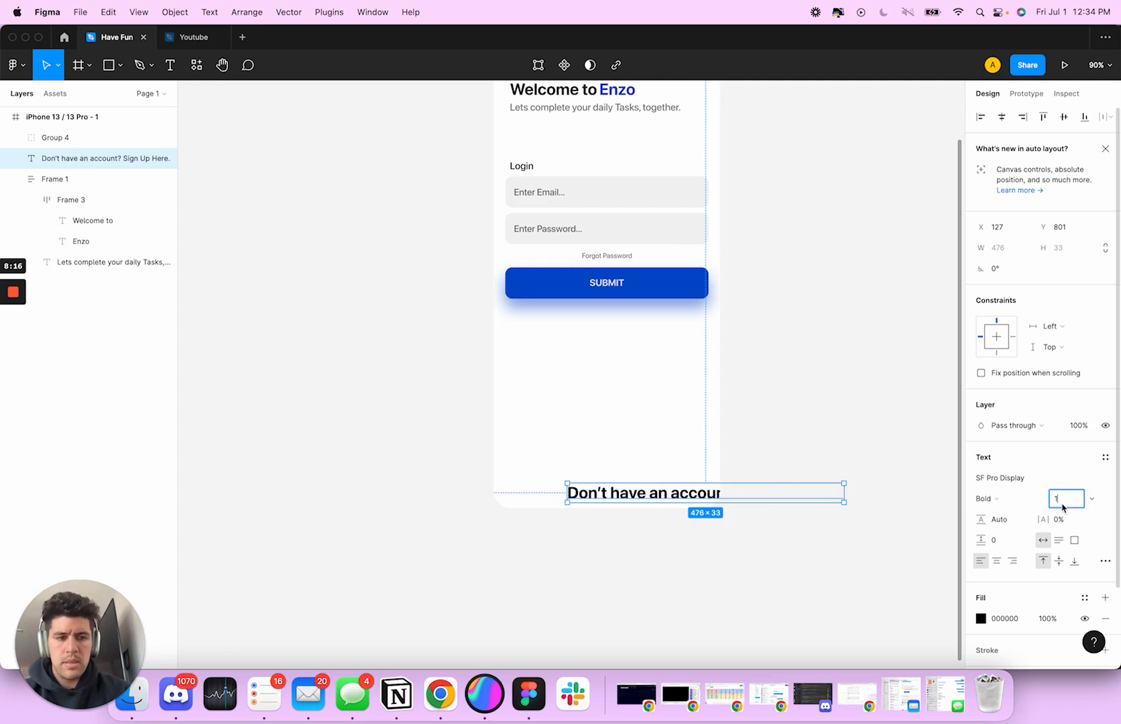
{"action": "type", "text": "14"}
{"action": "key", "text": "Tab"}
{"action": "left_click_drag", "start_coordinate": [639, 496], "coordinate": [608, 489]}
{"action": "left_click", "coordinate": [713, 550]}
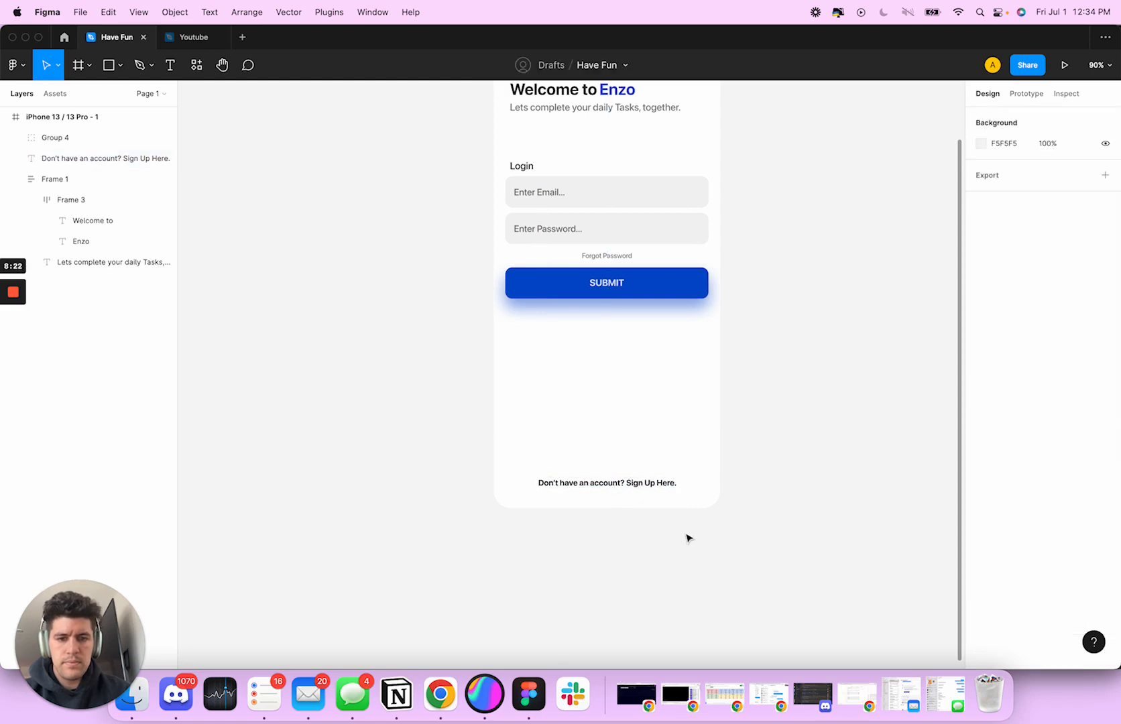
Change "Here" to lowercase "here" in the sign-up text
{"action": "scroll", "coordinate": [689, 536], "scroll_direction": "down", "scroll_amount": 3}
{"action": "scroll", "coordinate": [664, 483], "scroll_direction": "up", "scroll_amount": 5}
{"action": "left_click", "coordinate": [662, 462]}
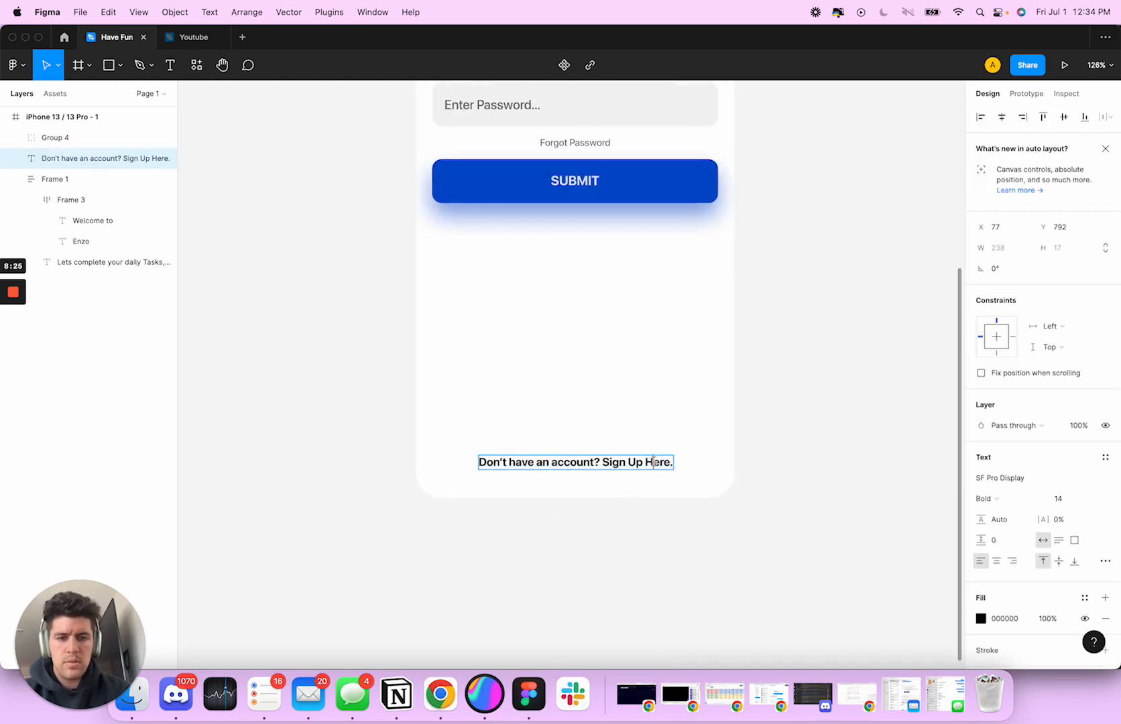
{"action": "key", "text": "BackSpace"}
{"action": "type", "text": "h"}
{"action": "left_click", "coordinate": [689, 545]}
Move the login form group slightly down, farther from the welcome heading
{"action": "scroll", "coordinate": [697, 547], "scroll_direction": "down", "scroll_amount": 3}
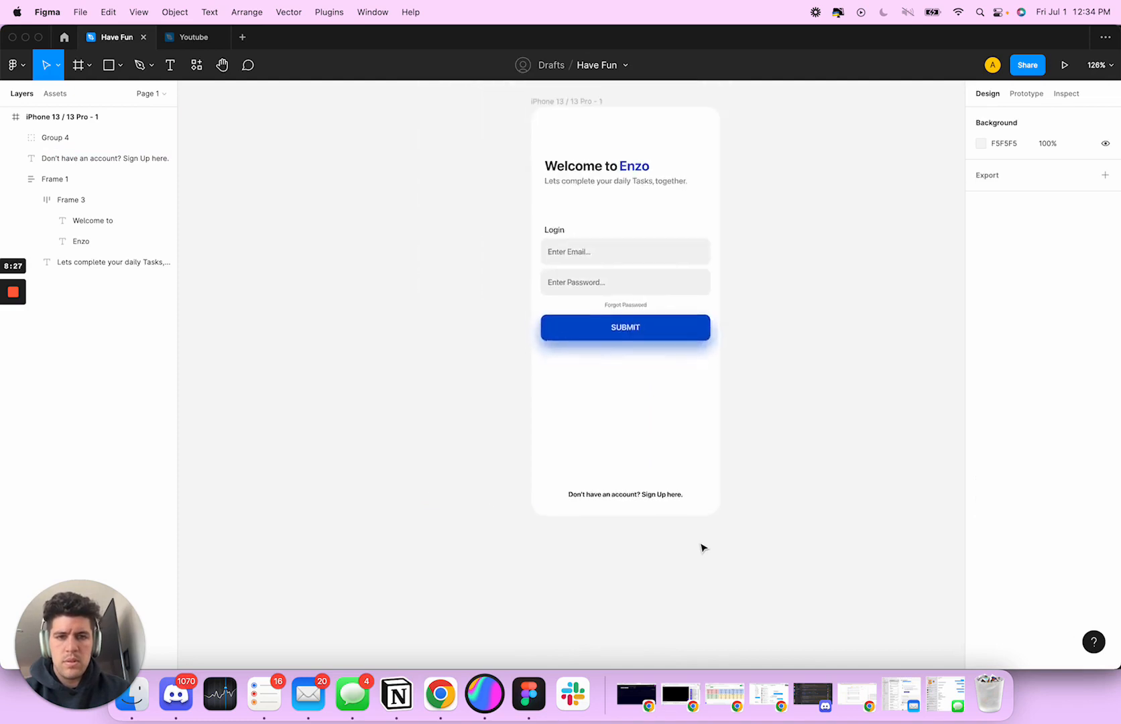
{"action": "scroll", "coordinate": [703, 549], "scroll_direction": "down", "scroll_amount": 3}
{"action": "scroll", "coordinate": [704, 544], "scroll_direction": "right", "scroll_amount": 3}
{"action": "left_click", "coordinate": [484, 349]}
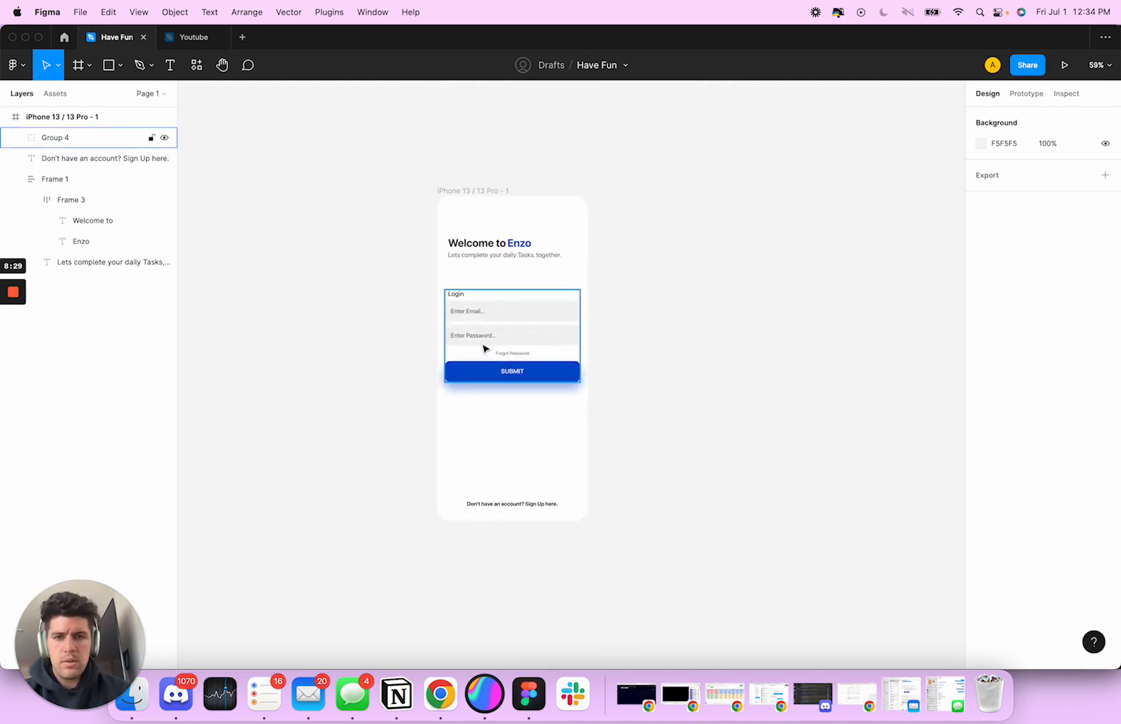
{"action": "left_click_drag", "start_coordinate": [489, 333], "coordinate": [488, 346]}
{"action": "left_click", "coordinate": [694, 396]}
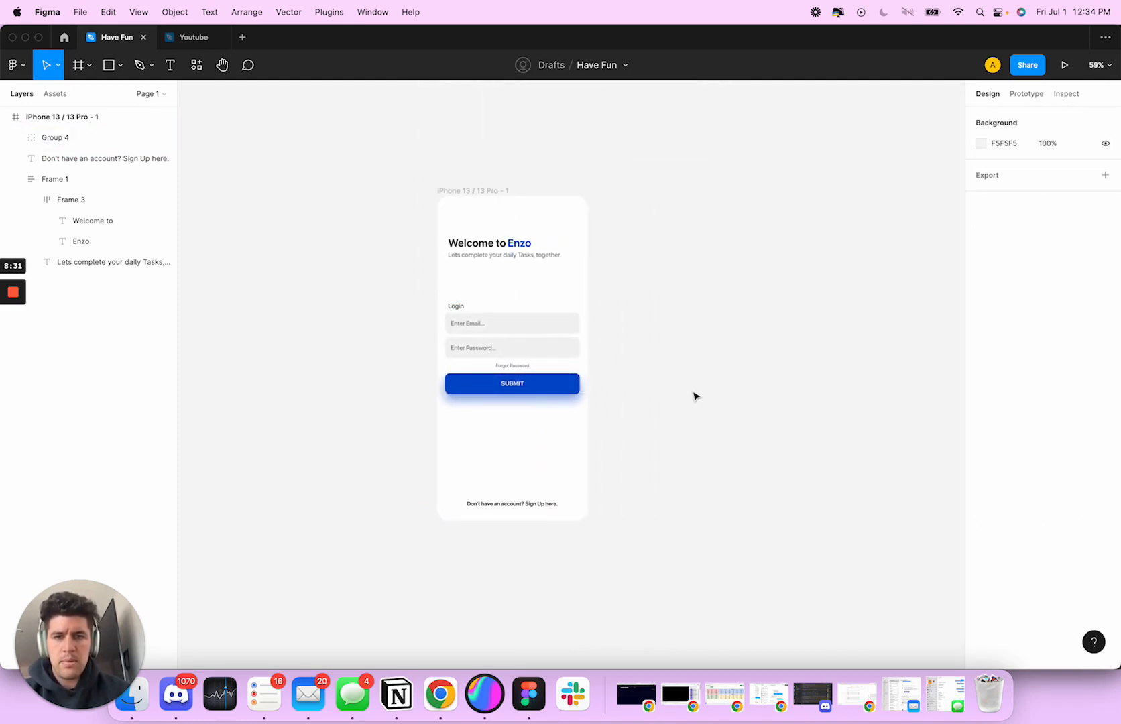
{"action": "scroll", "coordinate": [694, 394], "scroll_direction": "left", "scroll_amount": 3}
{"action": "scroll", "coordinate": [695, 394], "scroll_direction": "right", "scroll_amount": 4}
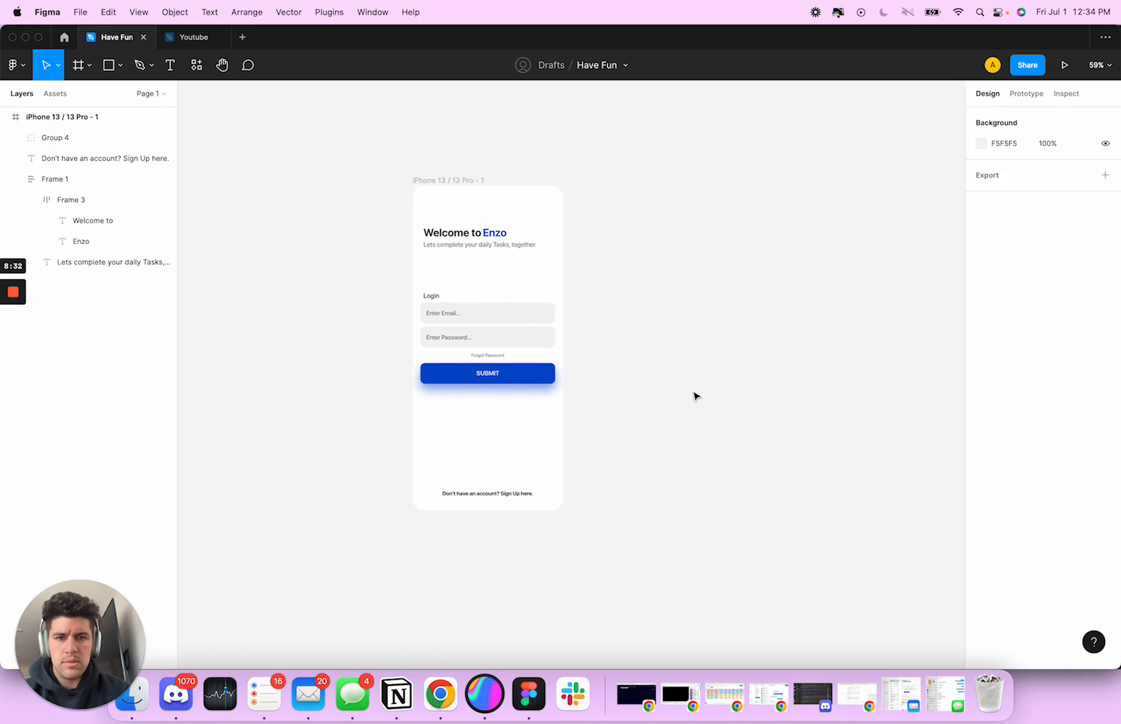
{"action": "left_click", "coordinate": [497, 232]}
{"action": "left_click", "coordinate": [514, 380]}
{"action": "left_click", "coordinate": [644, 343]}
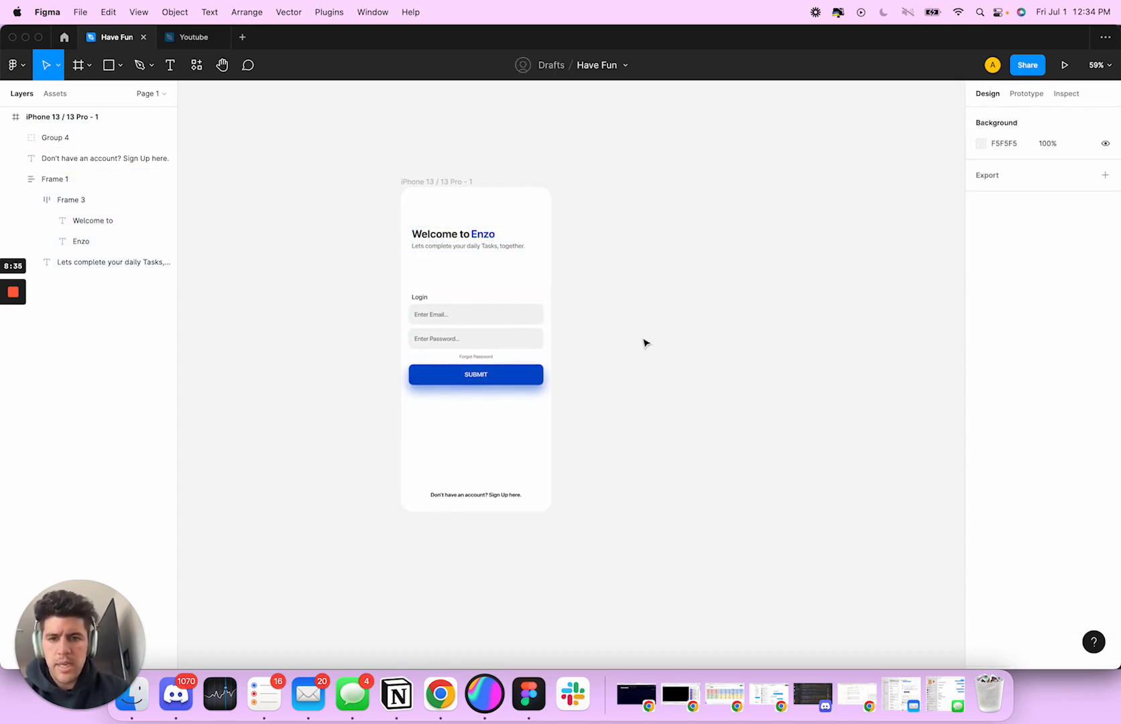
{"action": "scroll", "coordinate": [596, 381], "scroll_direction": "right", "scroll_amount": 3}
{"action": "scroll", "coordinate": [596, 380], "scroll_direction": "left", "scroll_amount": 3}
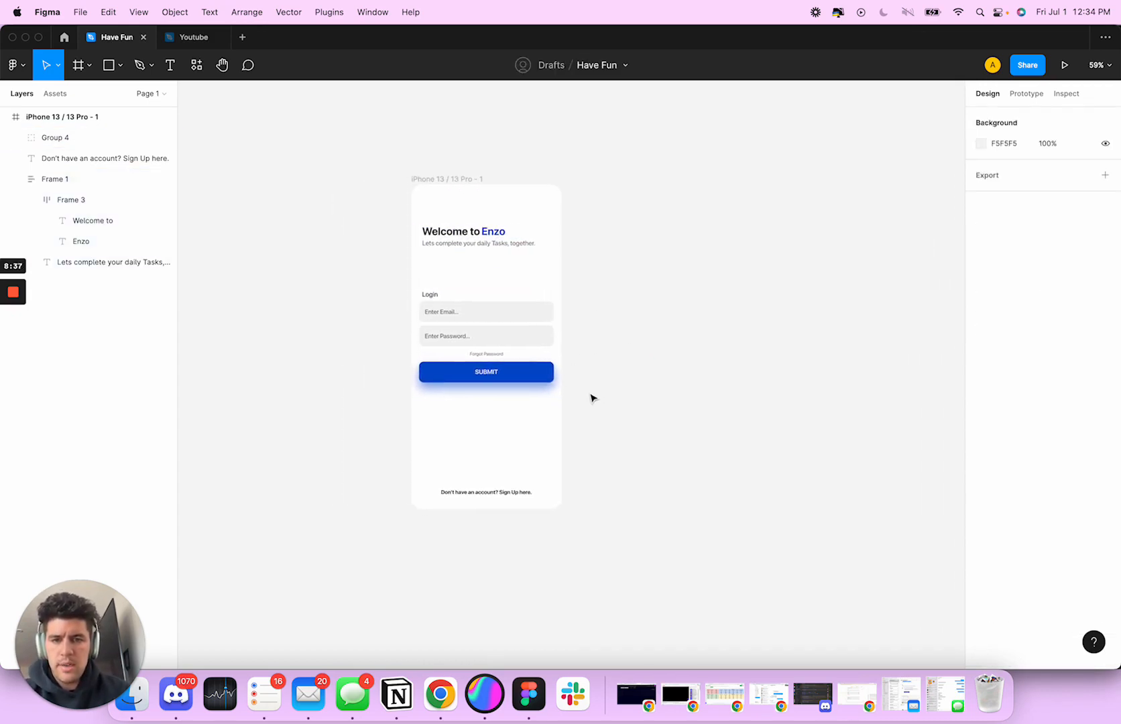
{"action": "scroll", "coordinate": [535, 433], "scroll_direction": "left", "scroll_amount": 3}
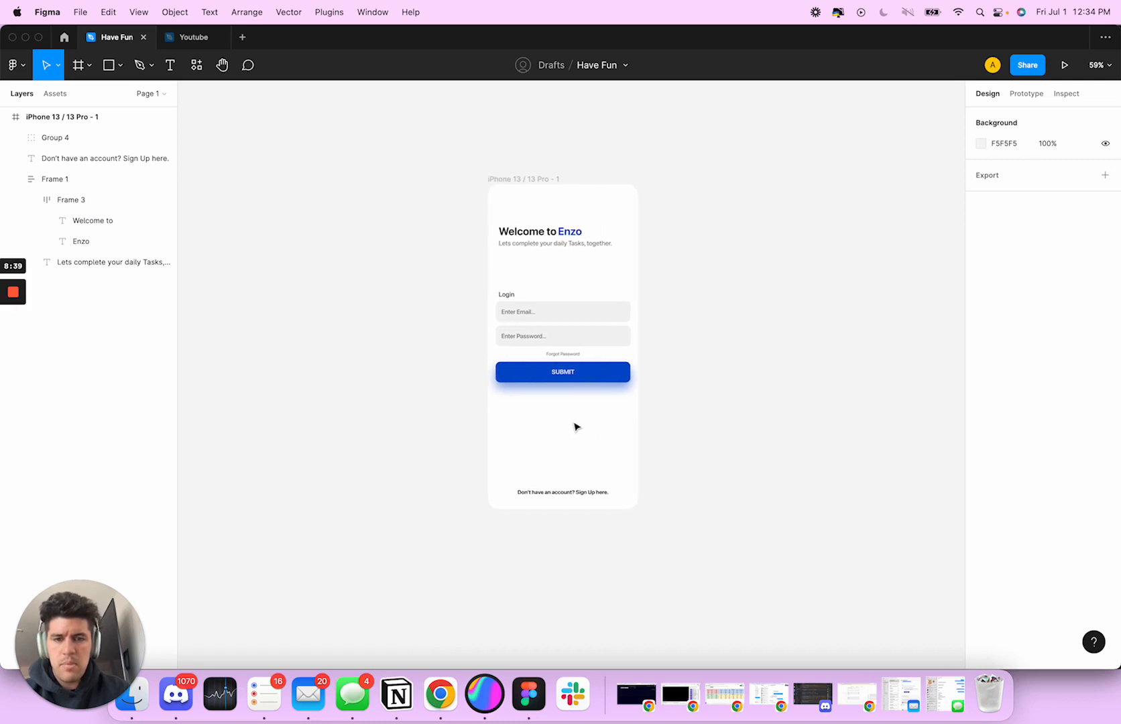
{"action": "scroll", "coordinate": [566, 425], "scroll_direction": "left", "scroll_amount": 2}
{"action": "key", "text": "o"}
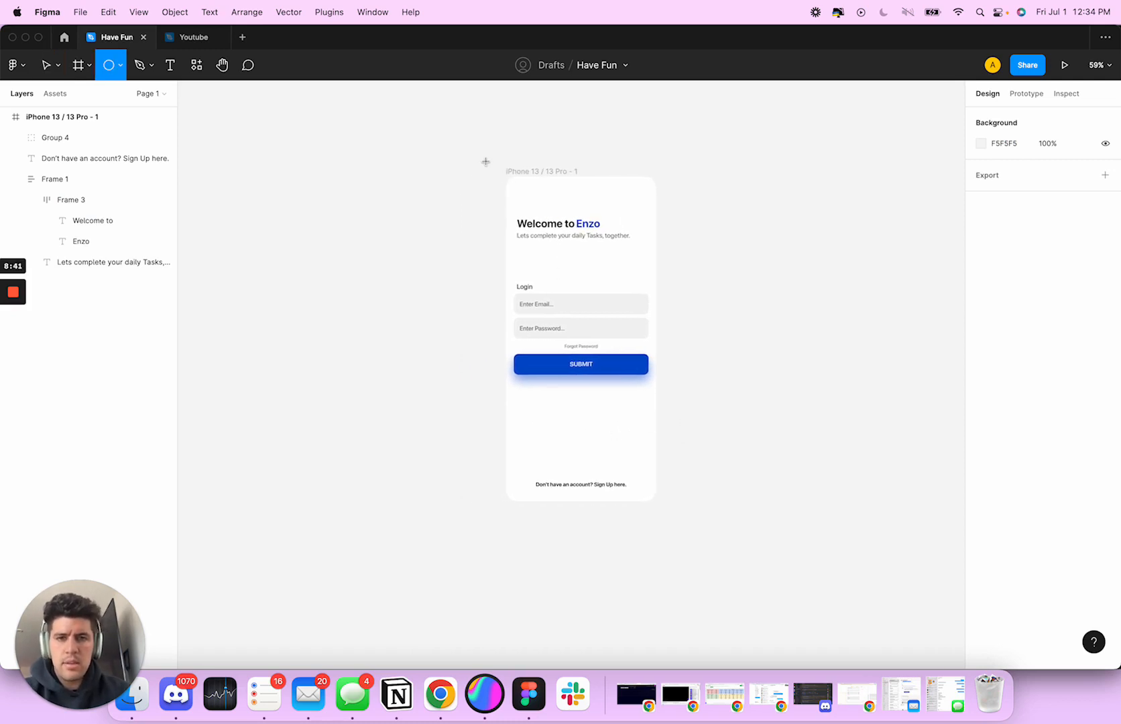
{"action": "mouse_move", "coordinate": [464, 146]}
{"action": "left_mouse_down"}
{"action": "mouse_move", "coordinate": [617, 295]}
{"action": "mouse_move", "coordinate": [616, 210]}
{"action": "left_mouse_up"}
{"action": "left_click_drag", "start_coordinate": [536, 242], "coordinate": [537, 233]}
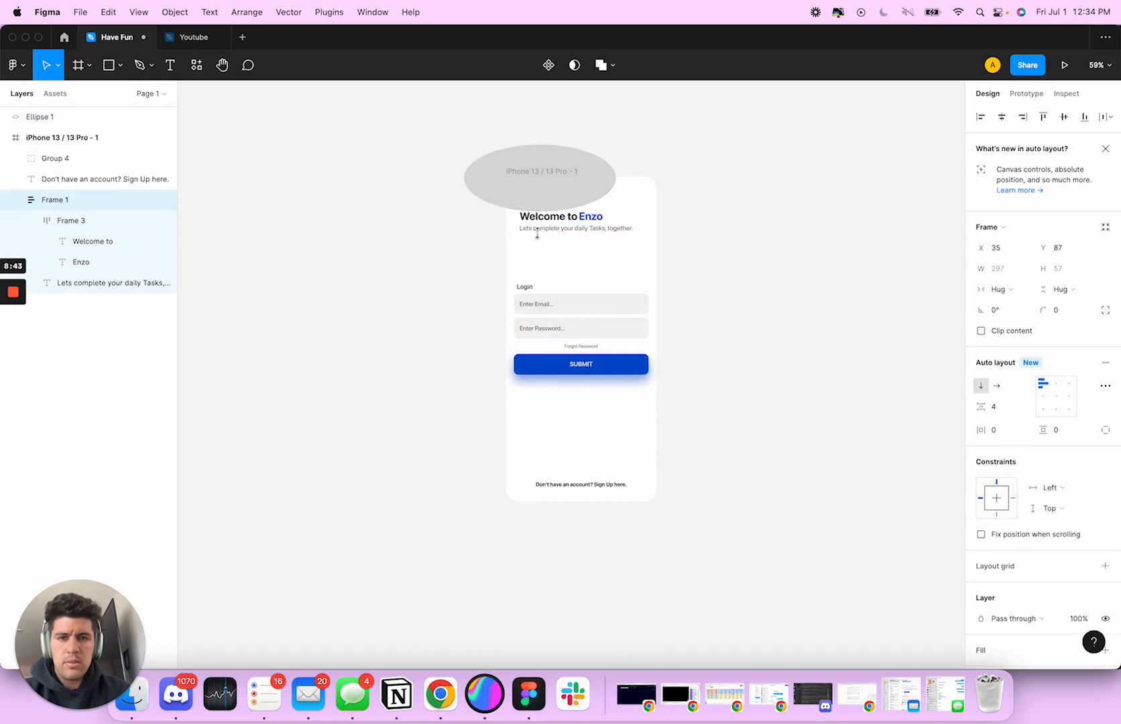
{"action": "left_click", "coordinate": [527, 186]}
{"action": "key", "text": "Delete"}
{"action": "key", "text": "o"}
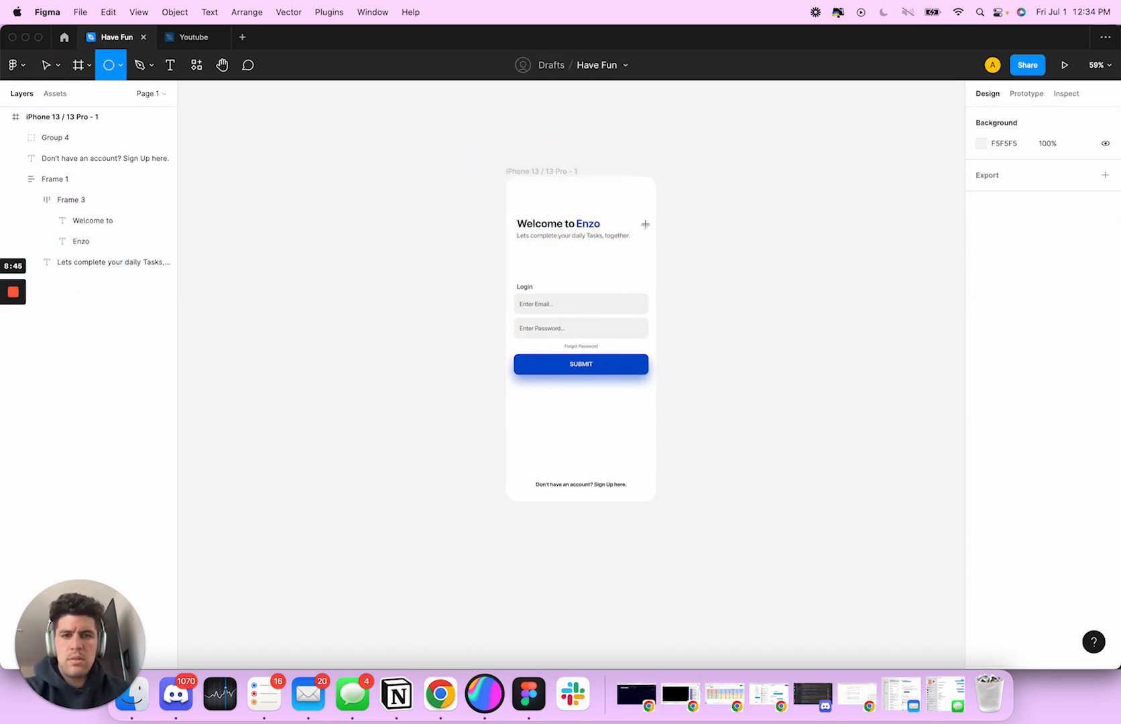
{"action": "left_click_drag", "start_coordinate": [506, 179], "coordinate": [648, 253]}
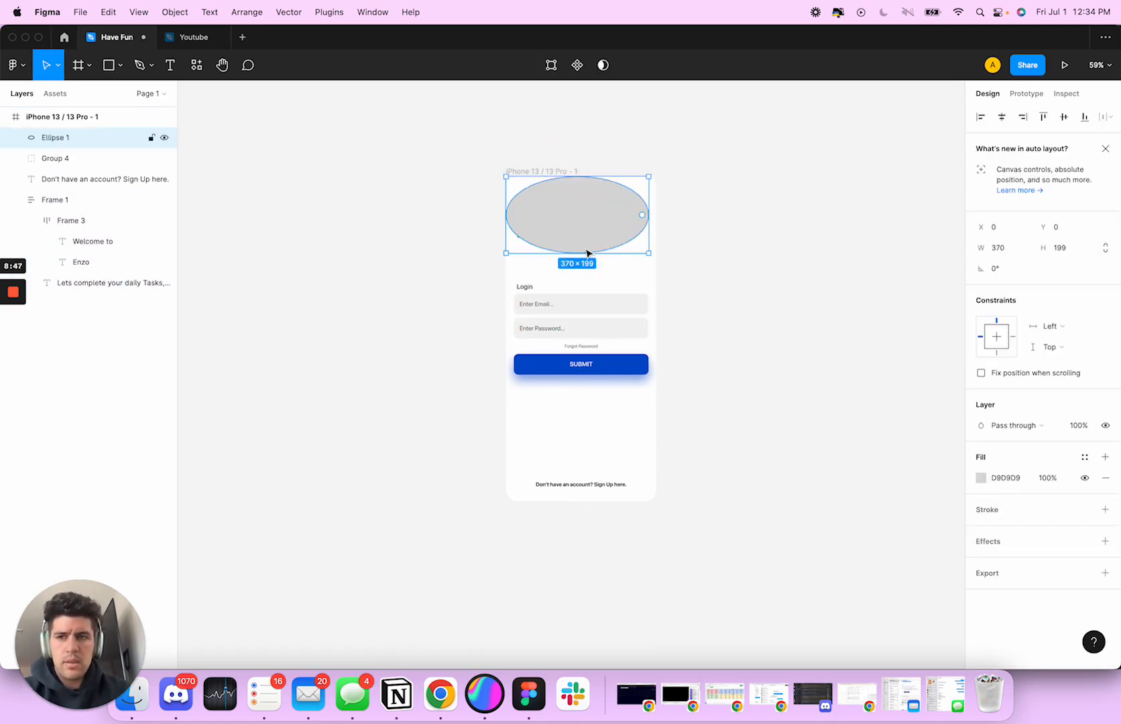
{"action": "key", "text": "Delete"}
Draw a circle about 346 × 346 in the phone frame and move it partly past the upper-left corner, to X -60, Y -130
{"action": "key", "text": "o"}
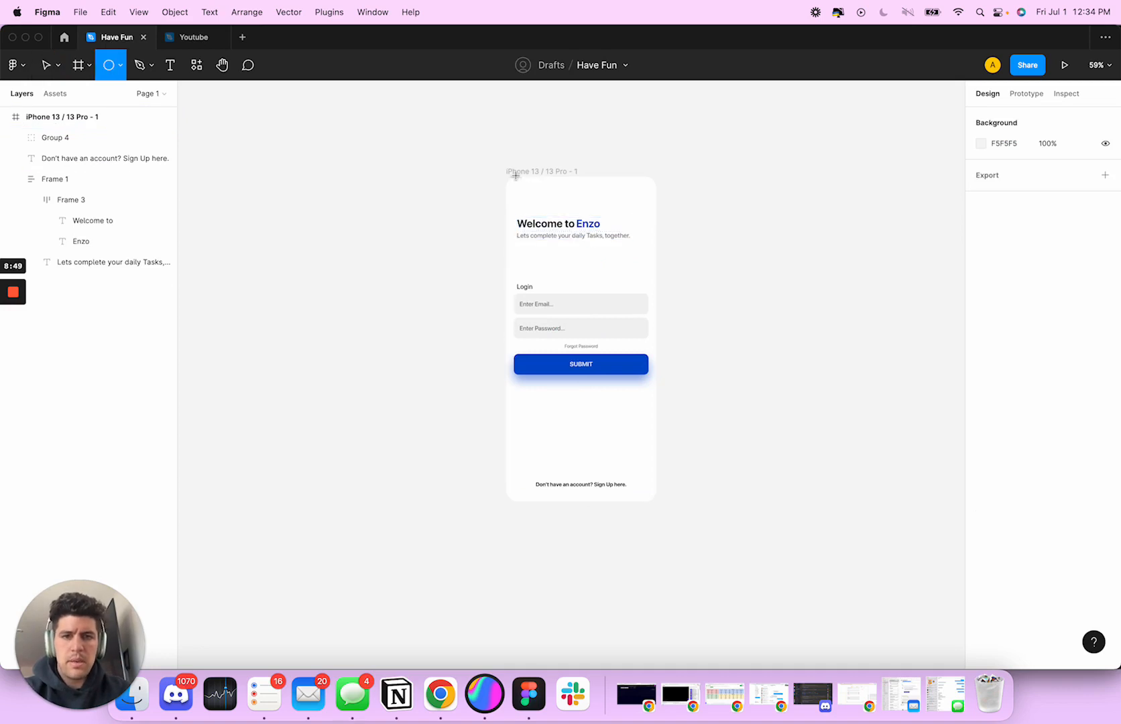
{"action": "left_click_drag", "start_coordinate": [516, 176], "coordinate": [649, 309]}
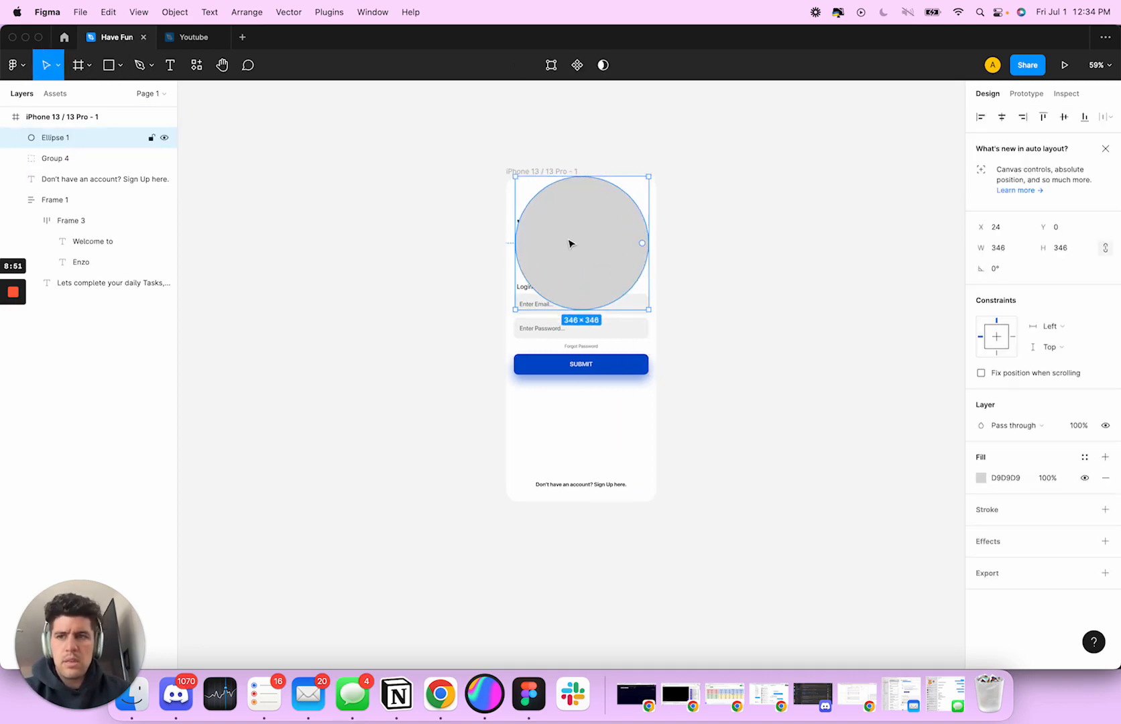
{"action": "key", "text": "super+x"}
{"action": "key", "text": "super+v"}
{"action": "left_click_drag", "start_coordinate": [578, 242], "coordinate": [550, 228]}
{"action": "key", "text": "shift+Up"}
{"action": "key", "text": "shift+Up"}
{"action": "key", "text": "shift+Up"}
{"action": "key", "text": "shift+Up"}
{"action": "key", "text": "shift+Up"}
{"action": "key", "text": "shift+Up"}
{"action": "key", "text": "shift+Up"}
{"action": "key", "text": "shift+Up"}
{"action": "key", "text": "shift+Up"}
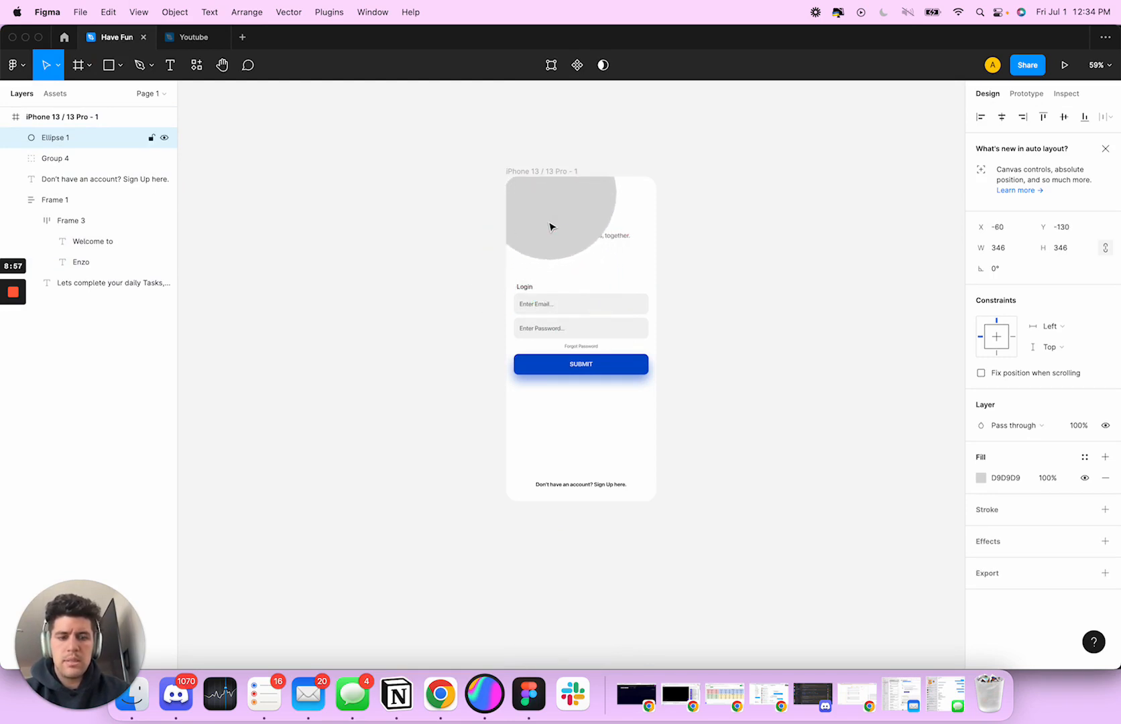
Send the circle behind the welcome text, login form and sign-up text in the phone frame
{"action": "key", "text": "super+bracketleft"}
{"action": "key", "text": "super+bracketleft"}
{"action": "key", "text": "super+bracketleft"}
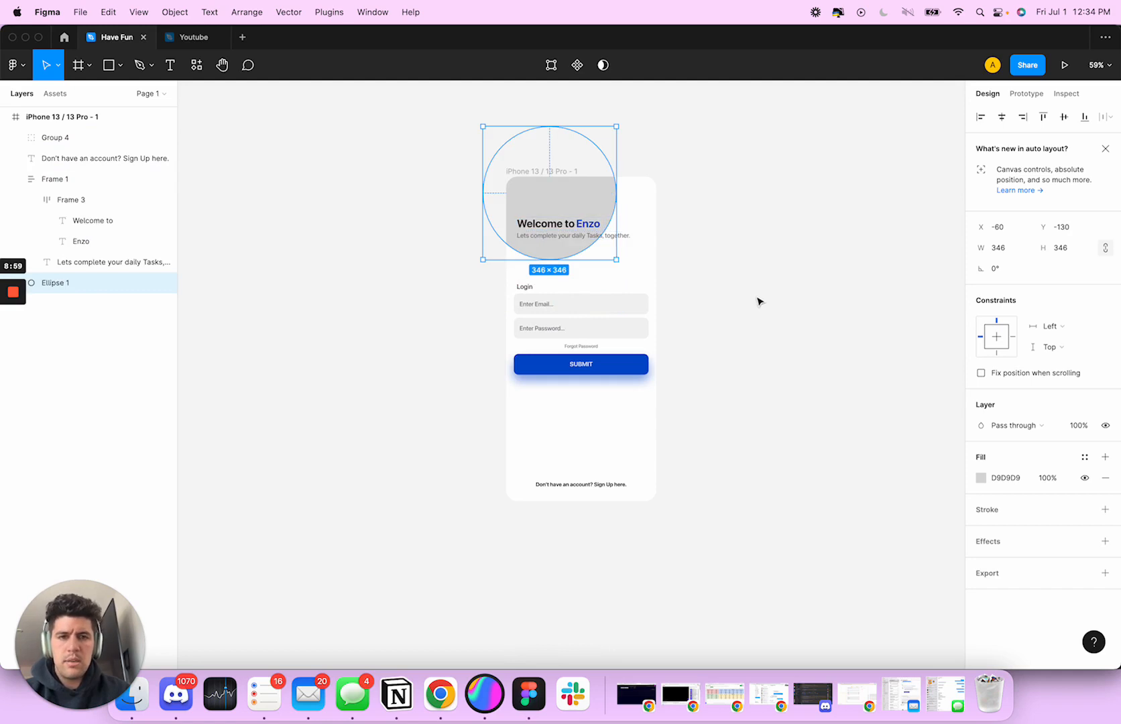
{"action": "left_click", "coordinate": [756, 253]}
Fill the circle with the submit button's blue, 1D4CC3, by sampling it from the button
{"action": "left_click", "coordinate": [533, 181]}
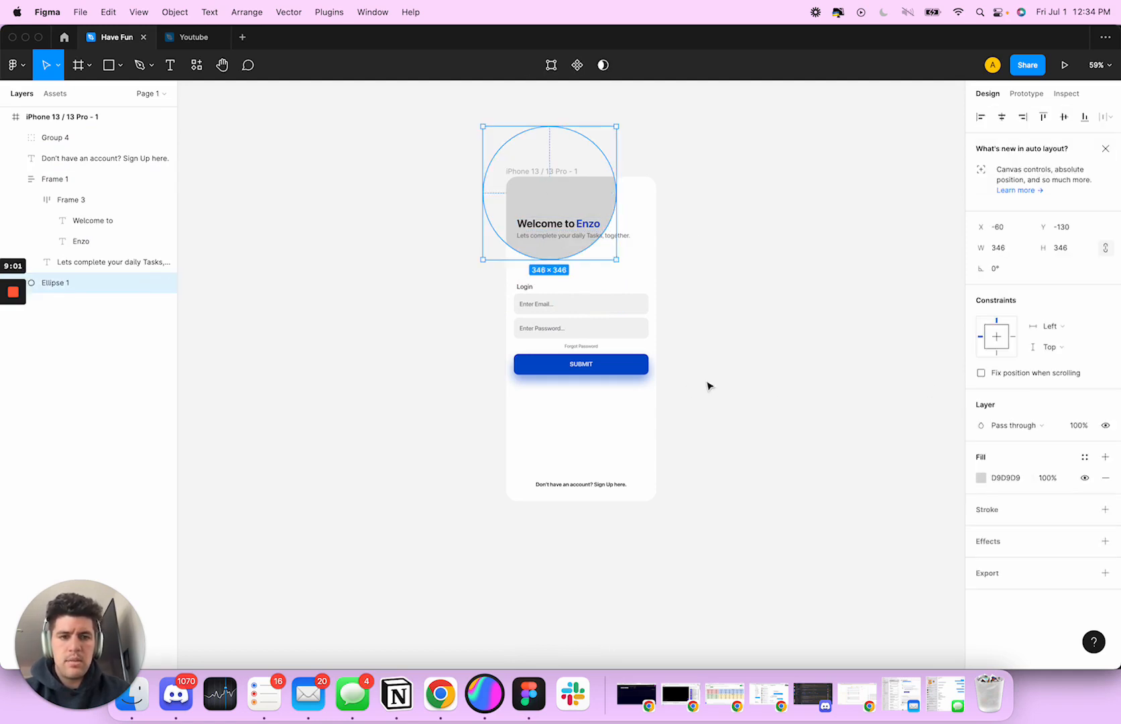
{"action": "key", "text": "i"}
{"action": "left_click", "coordinate": [642, 371]}
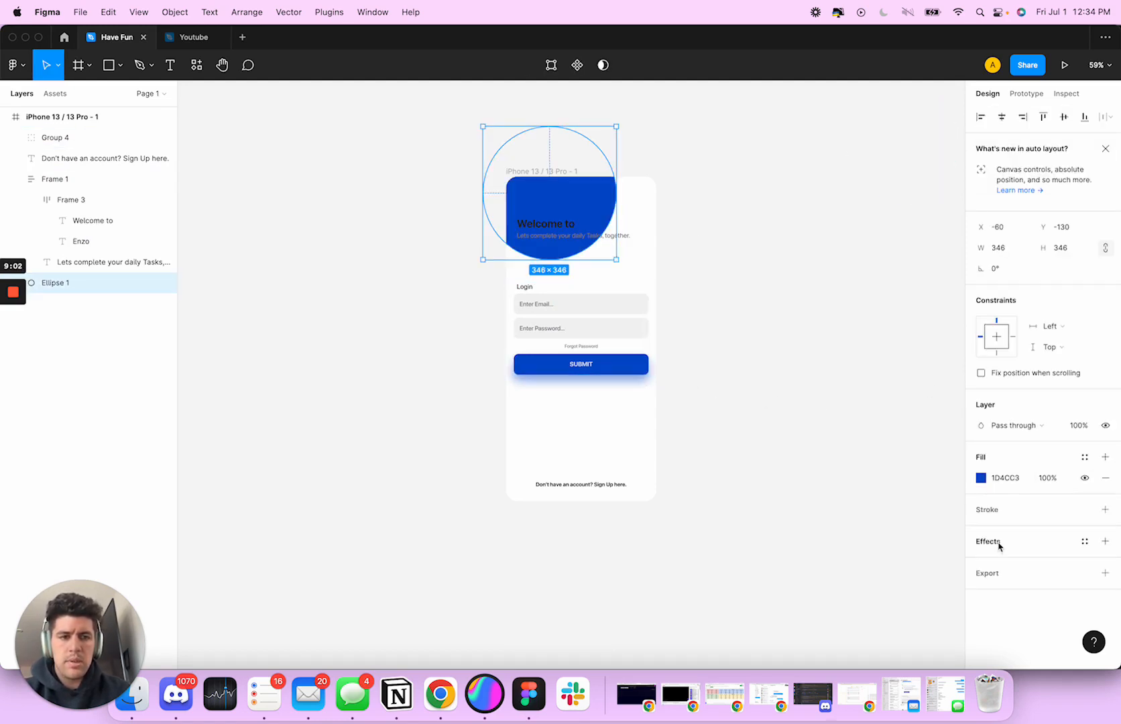
Add an effect to the blue circle and set its type to Layer blur
{"action": "left_click", "coordinate": [989, 544]}
{"action": "left_click", "coordinate": [982, 562]}
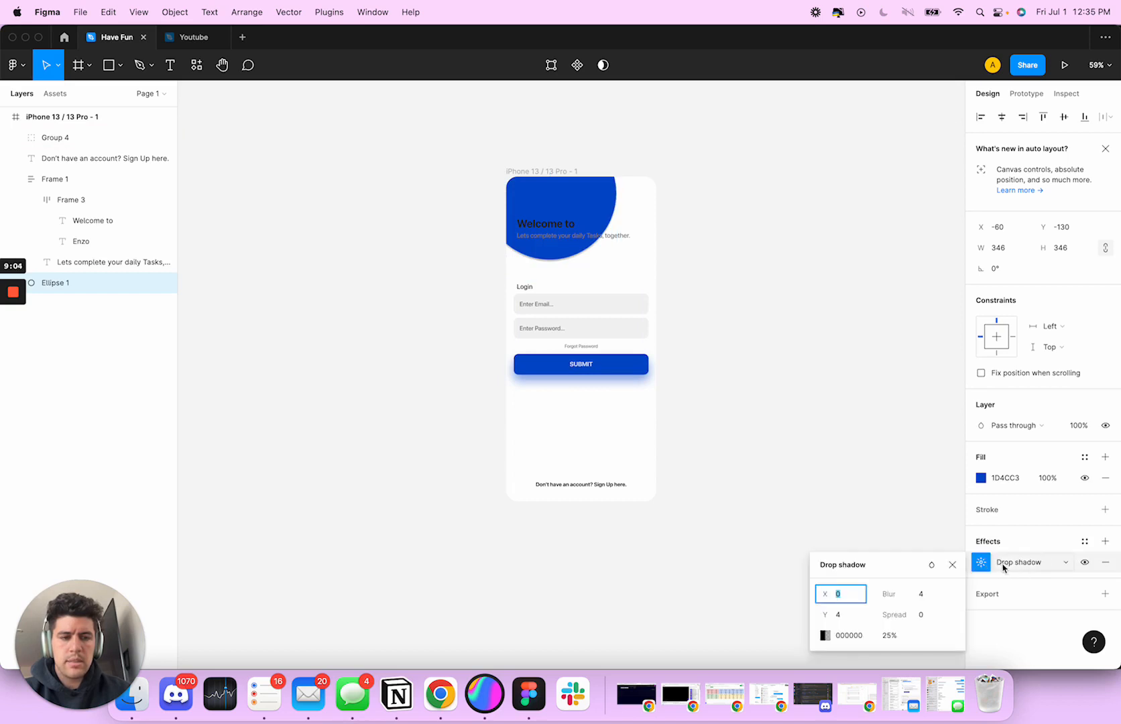
{"action": "left_click", "coordinate": [1046, 563]}
{"action": "left_click", "coordinate": [1049, 579]}
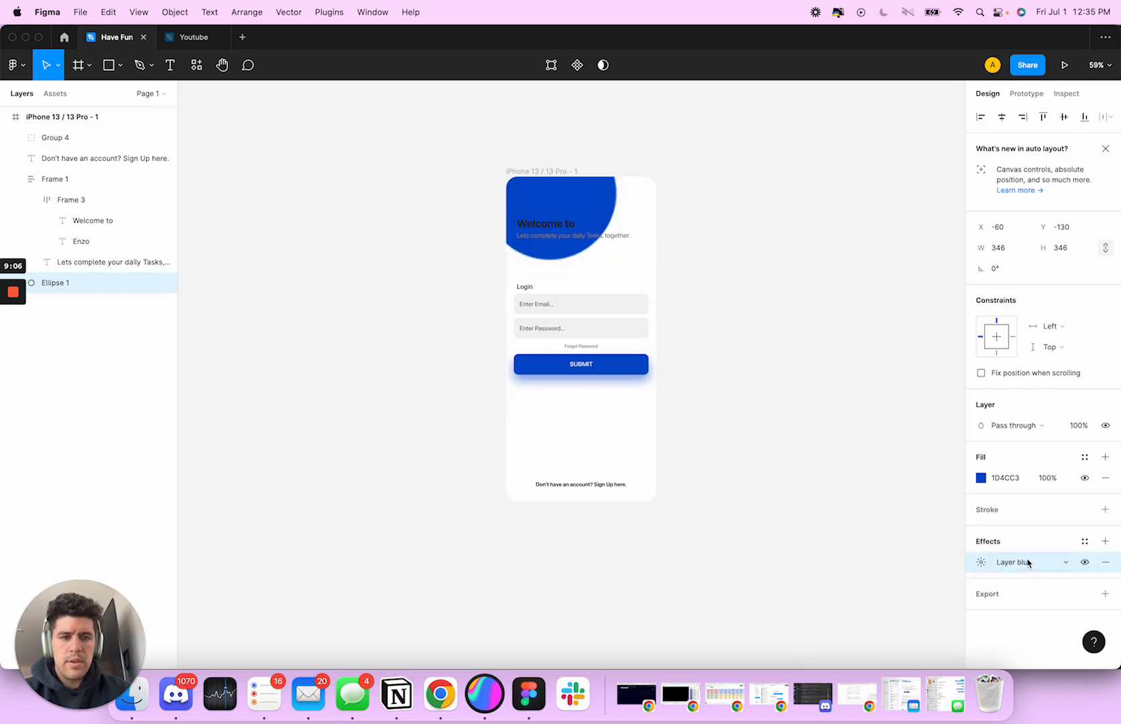
{"action": "left_click", "coordinate": [1026, 564]}
{"action": "left_click", "coordinate": [1027, 587]}
{"action": "left_click", "coordinate": [1026, 564]}
{"action": "left_click", "coordinate": [1029, 547]}
Try layer blur amounts of 300 and 100 on the blue circle
{"action": "left_click", "coordinate": [980, 563]}
{"action": "type", "text": "300"}
{"action": "key", "text": "Return"}
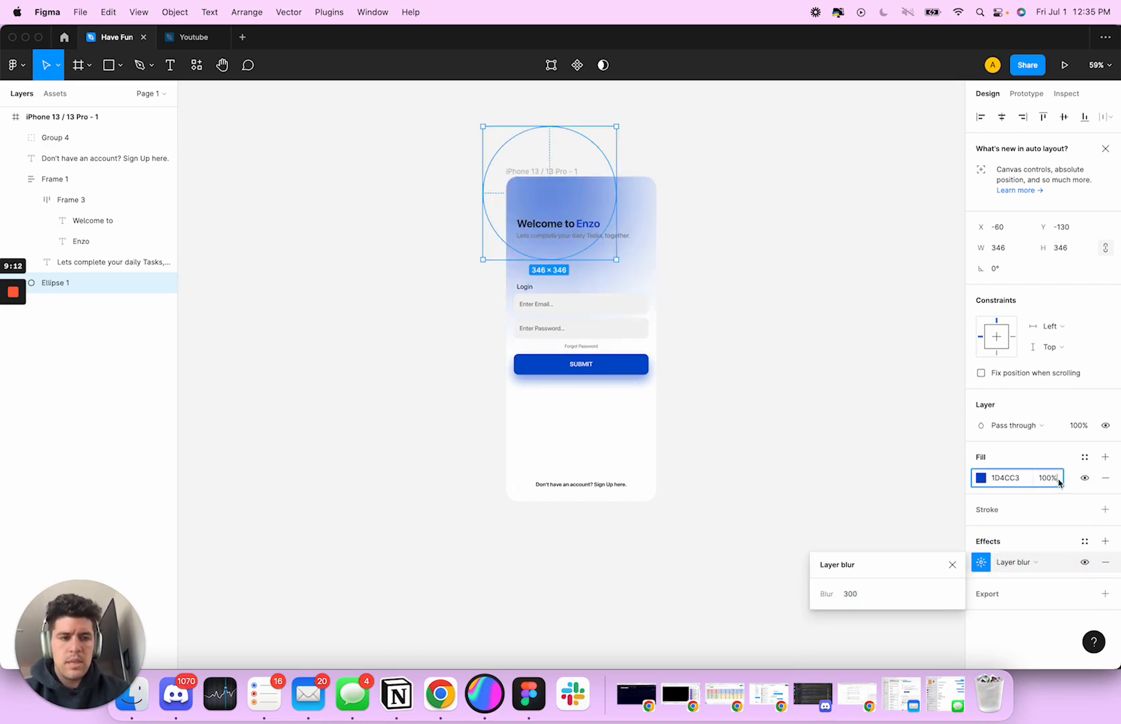
{"action": "left_click", "coordinate": [857, 595]}
{"action": "key", "text": "Tab"}
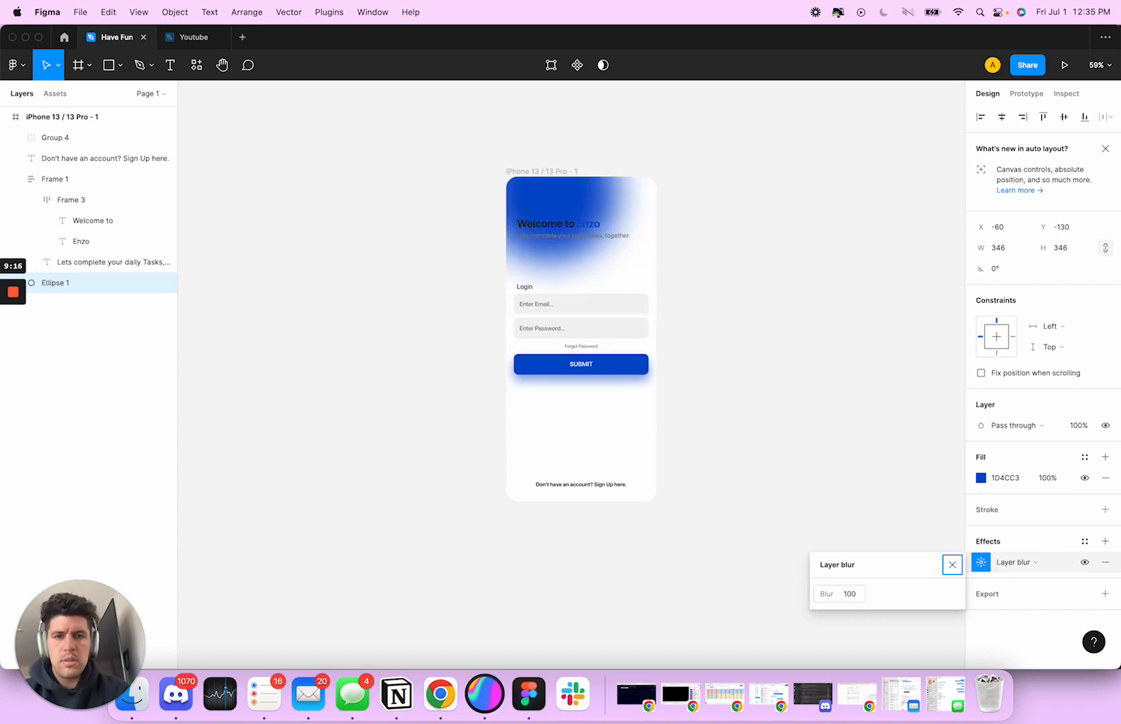
Set the circle's layer blur amount to 200
{"action": "left_click", "coordinate": [853, 595]}
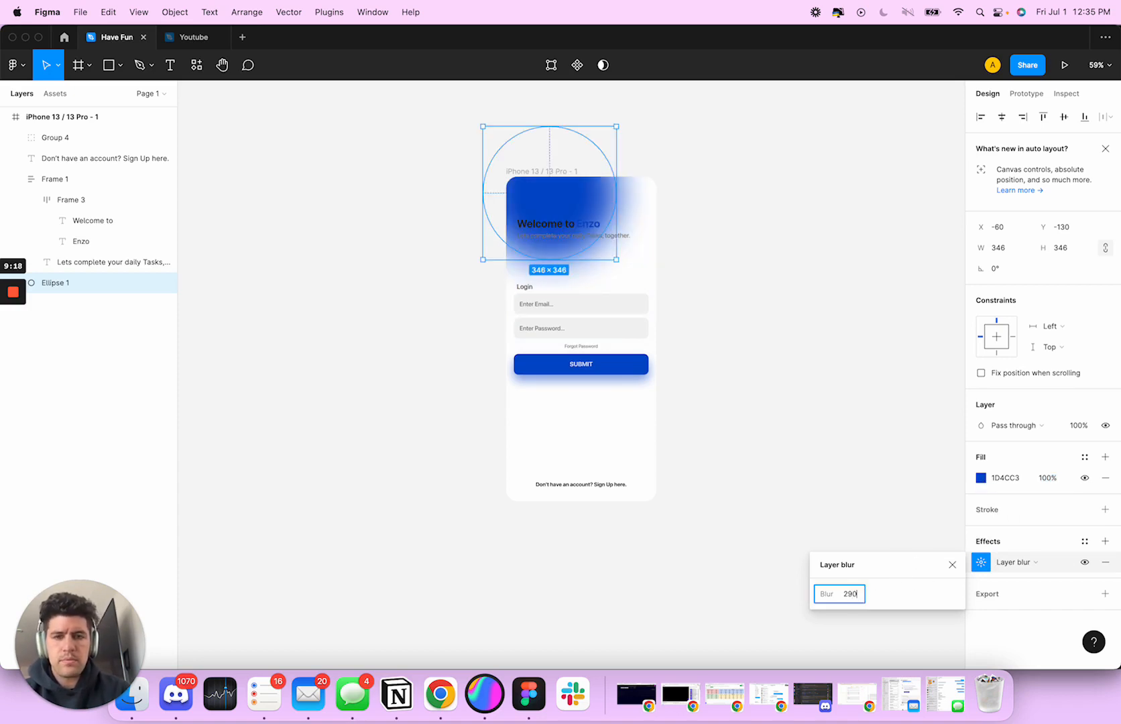
{"action": "type", "text": "200"}
{"action": "key", "text": "Return"}
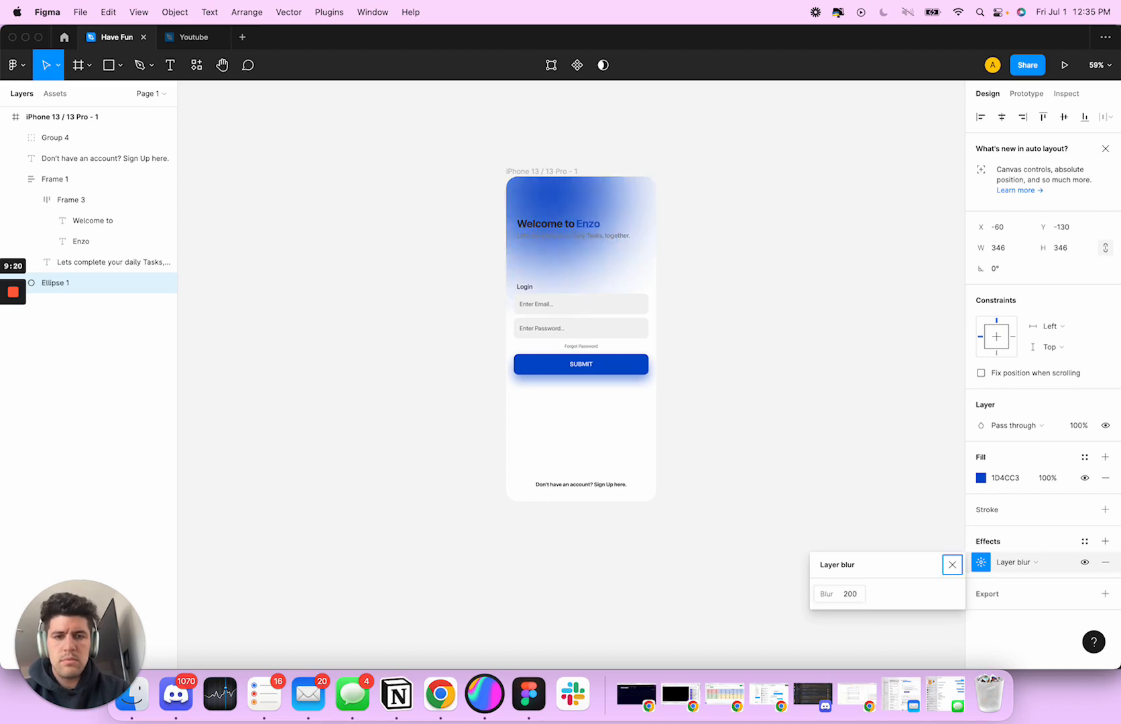
Lower the blurred circle's fill opacity to 22% and lighten its colour to pale blue 9CB8FF
{"action": "left_click", "coordinate": [982, 479]}
{"action": "left_click", "coordinate": [981, 477]}
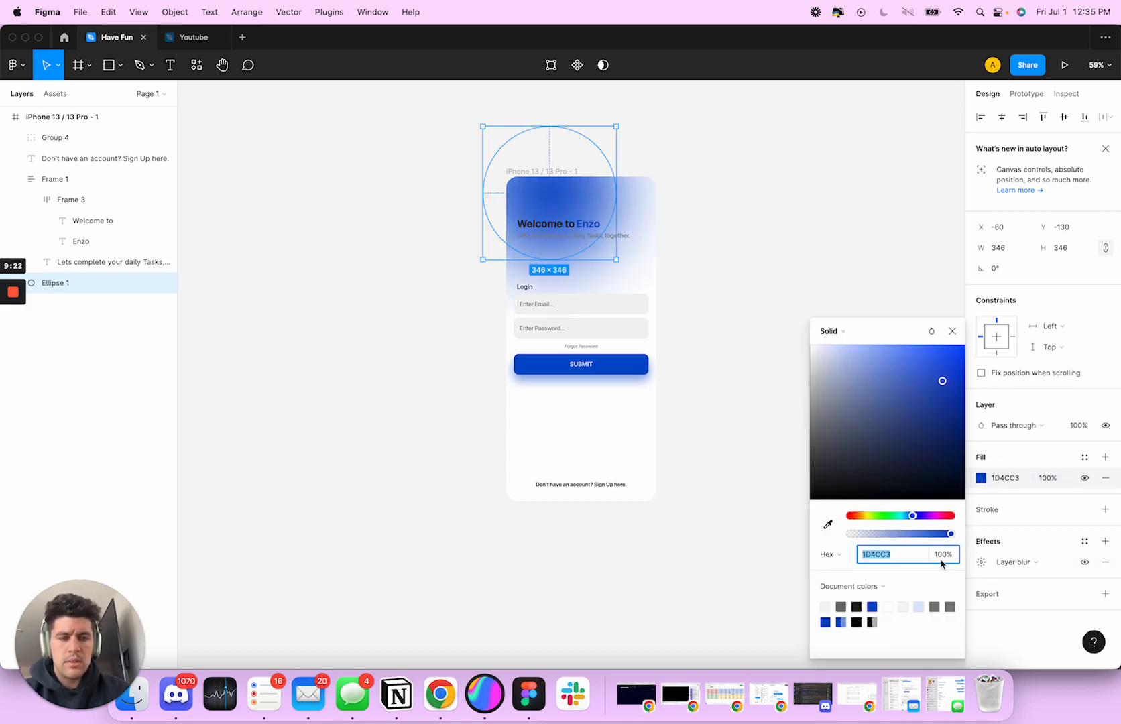
{"action": "left_click_drag", "start_coordinate": [951, 534], "coordinate": [882, 530]}
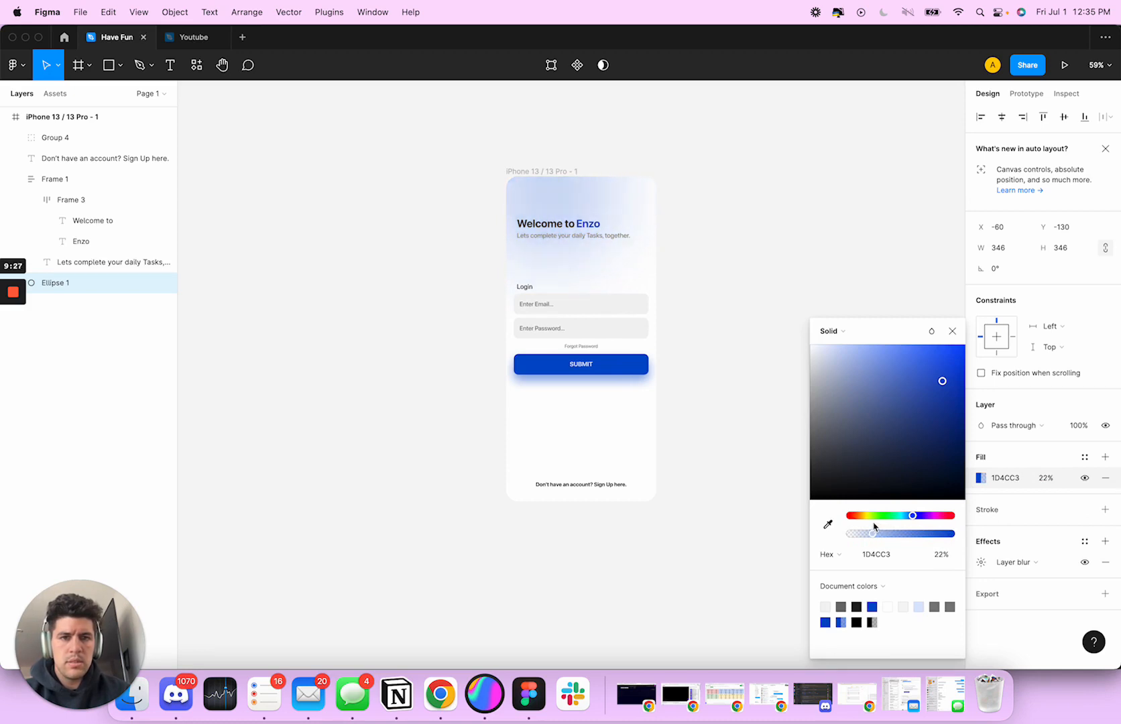
{"action": "left_click_drag", "start_coordinate": [943, 384], "coordinate": [870, 342]}
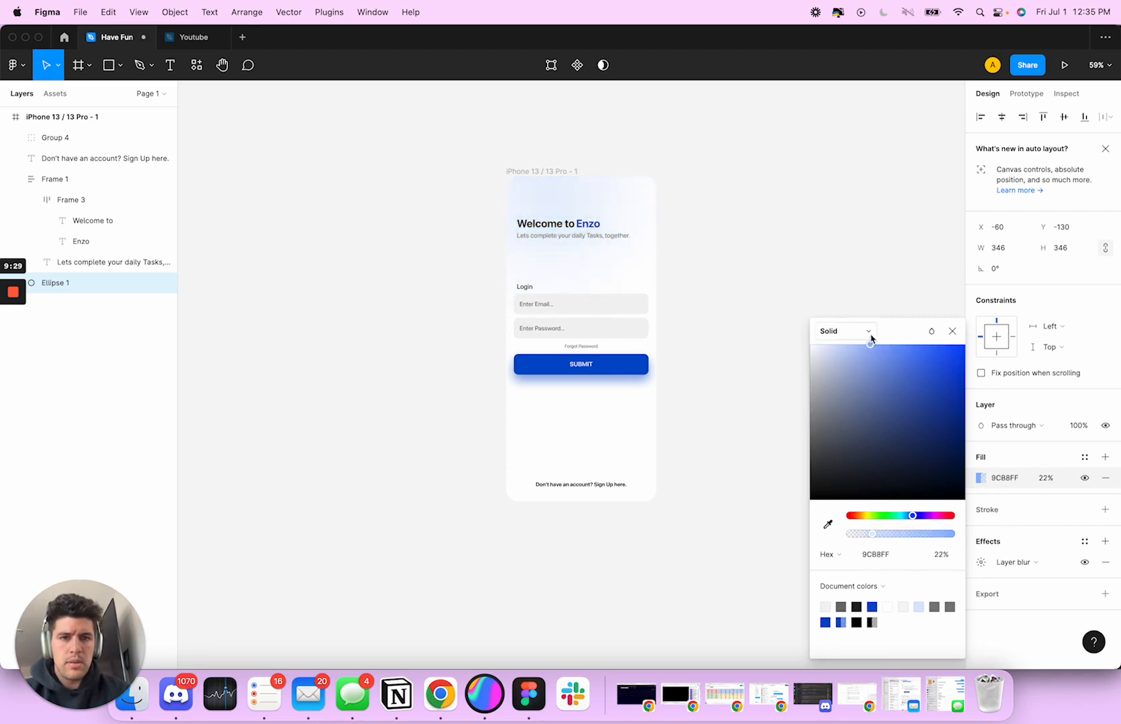
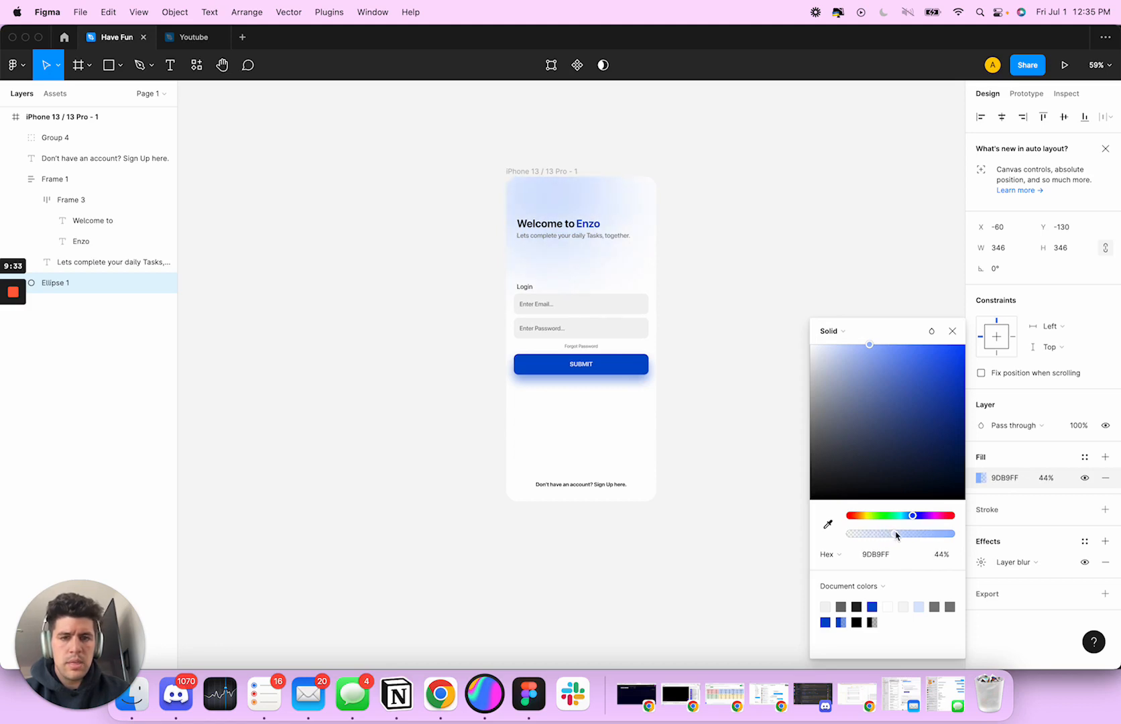
Set the blurred circle's fill opacity to 44% and move it down behind the sign-up prompt, to X 52, Y 619
{"action": "left_click_drag", "start_coordinate": [896, 535], "coordinate": [895, 535]}
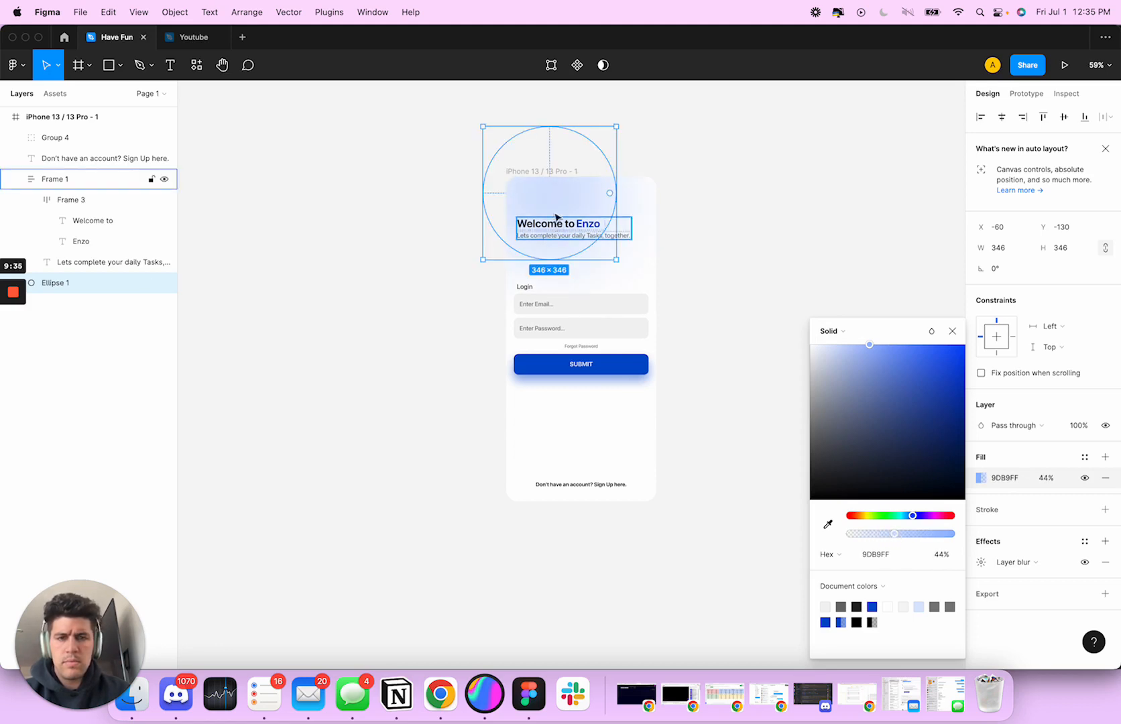
{"action": "left_click_drag", "start_coordinate": [556, 200], "coordinate": [554, 456]}
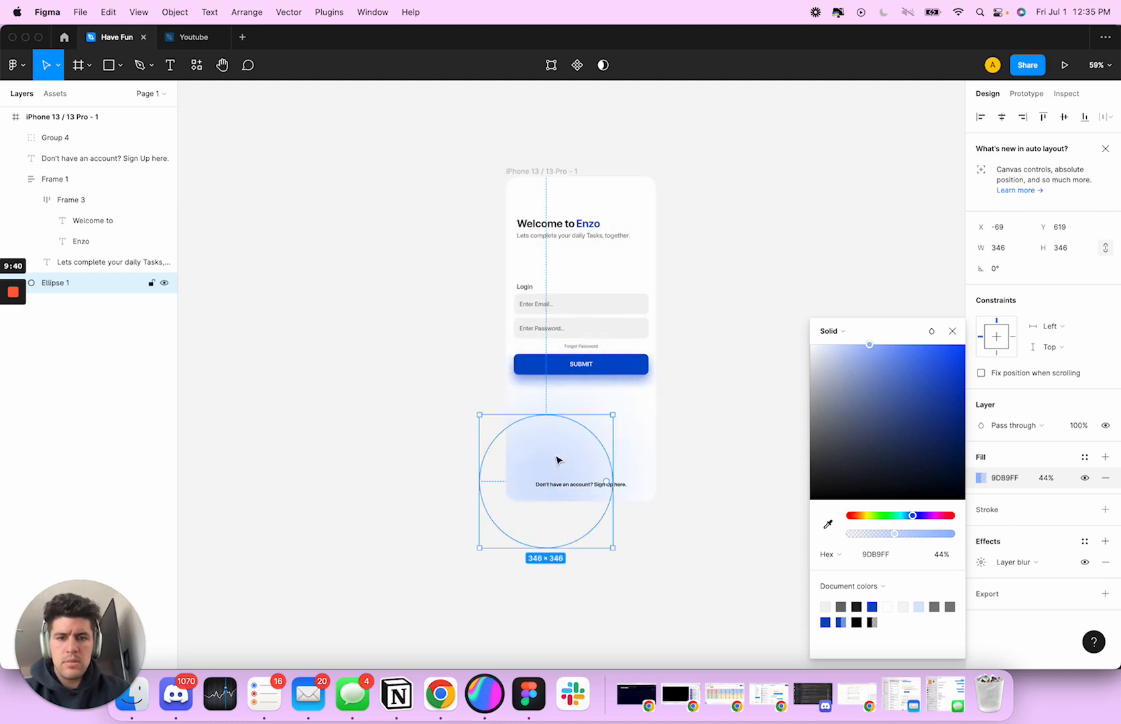
{"action": "left_click", "coordinate": [701, 424]}
{"action": "scroll", "coordinate": [766, 395], "scroll_direction": "up", "scroll_amount": 1}
{"action": "left_click", "coordinate": [562, 472]}
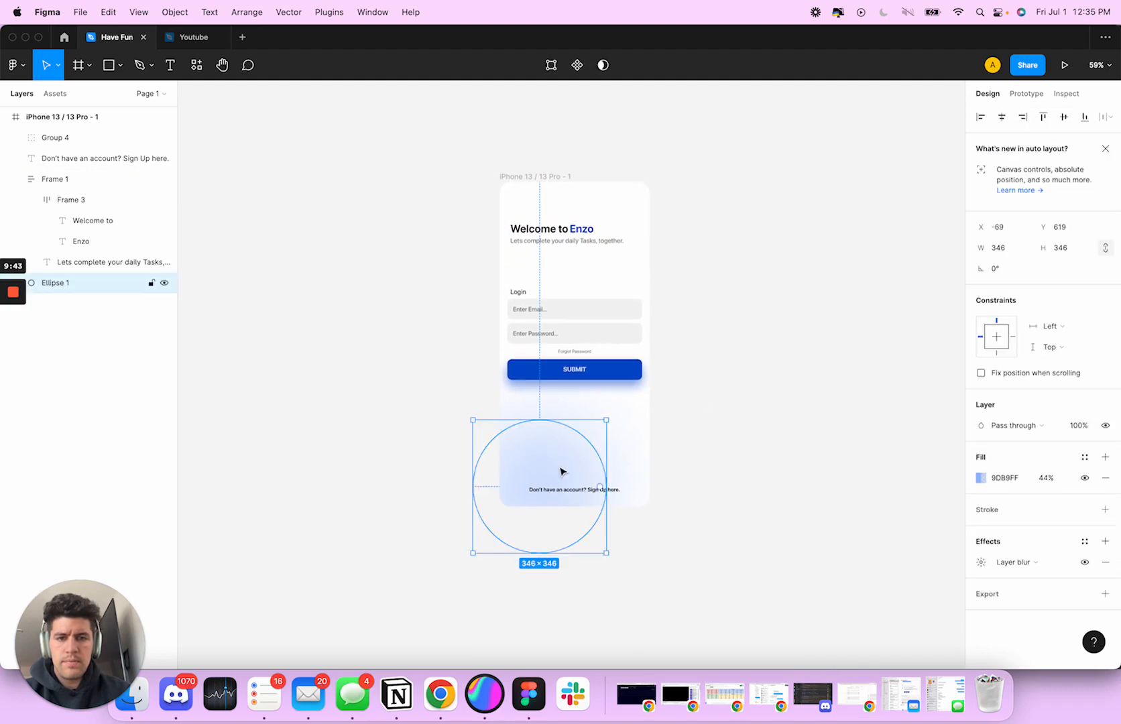
{"action": "left_click_drag", "start_coordinate": [562, 472], "coordinate": [587, 473]}
{"action": "left_click", "coordinate": [728, 438]}
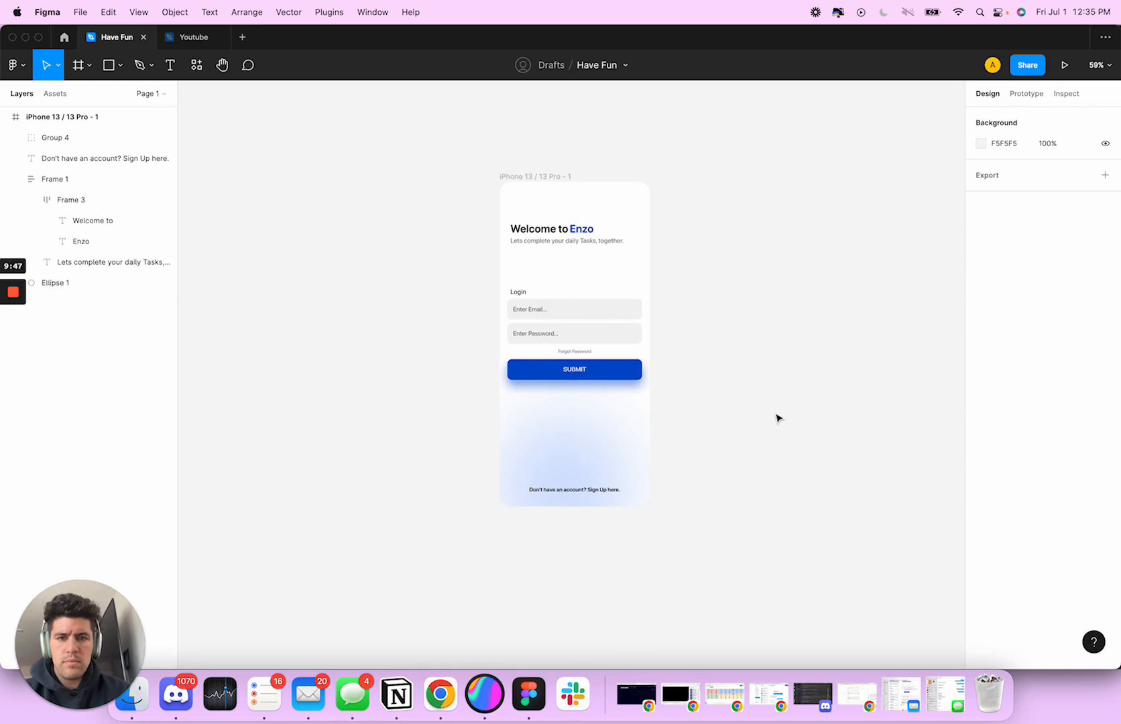
{"action": "scroll", "coordinate": [777, 416], "scroll_direction": "down", "scroll_amount": 1}
{"action": "left_click", "coordinate": [607, 446]}
{"action": "left_click_drag", "start_coordinate": [600, 446], "coordinate": [620, 447]}
{"action": "left_click", "coordinate": [774, 412]}
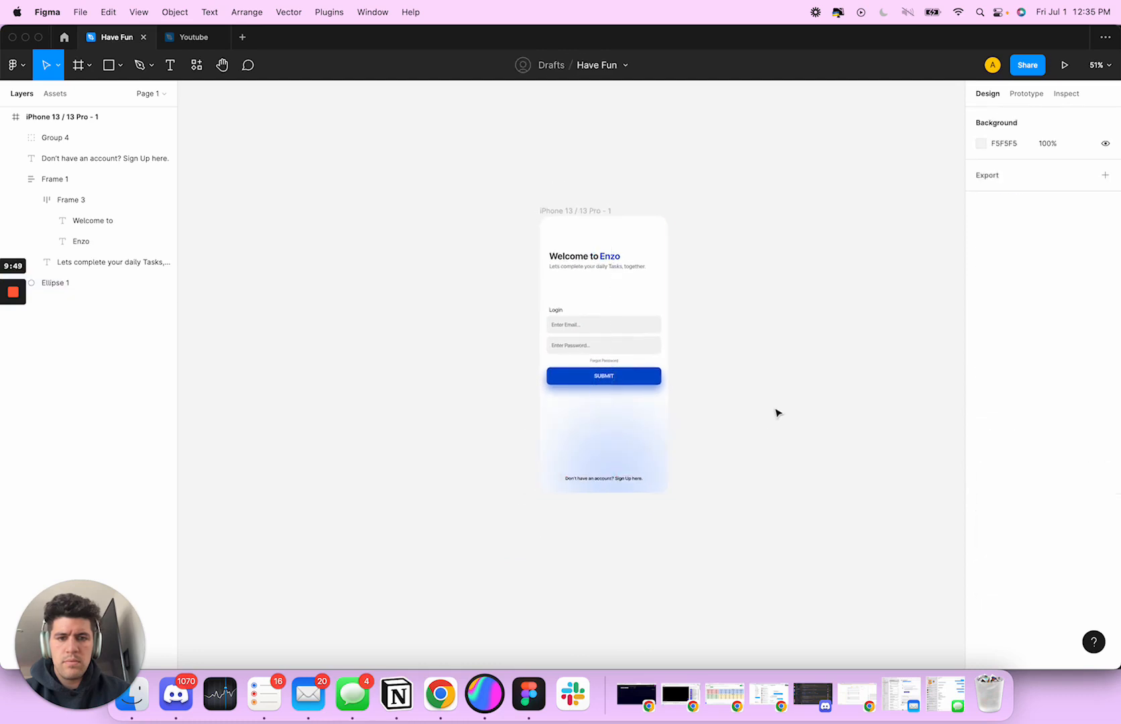
Lighten the blurred circle's fill colour to CAD9FF
{"action": "left_click", "coordinate": [571, 456]}
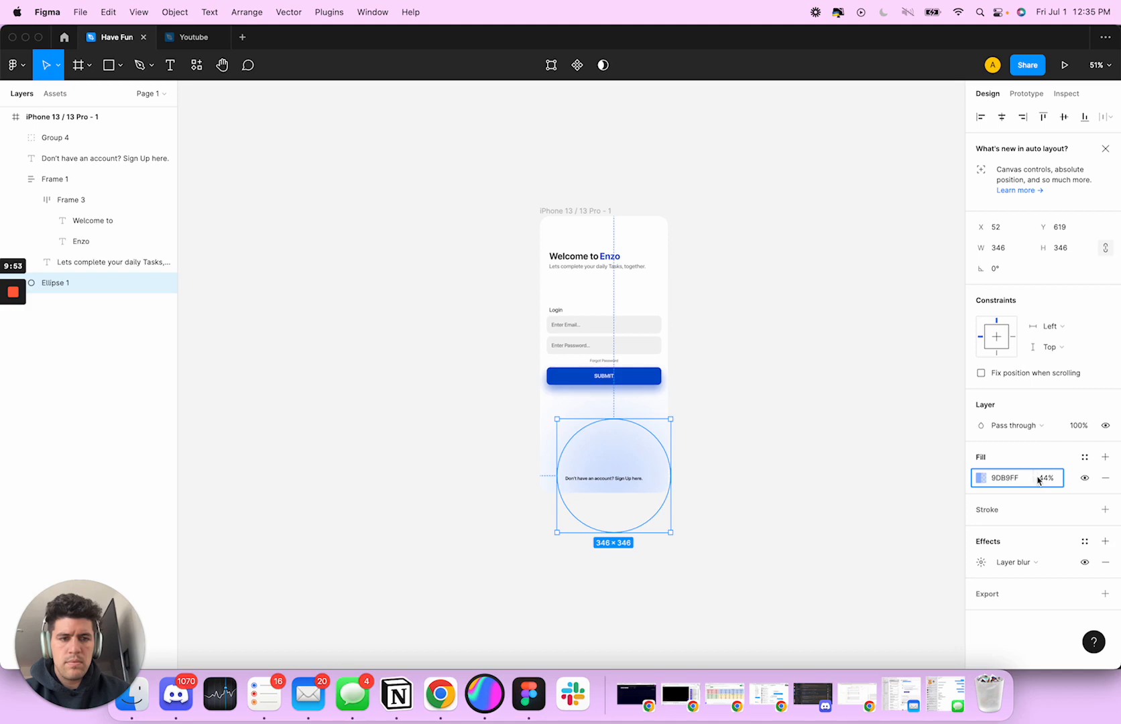
{"action": "left_click", "coordinate": [981, 479]}
{"action": "left_click_drag", "start_coordinate": [849, 351], "coordinate": [845, 349]}
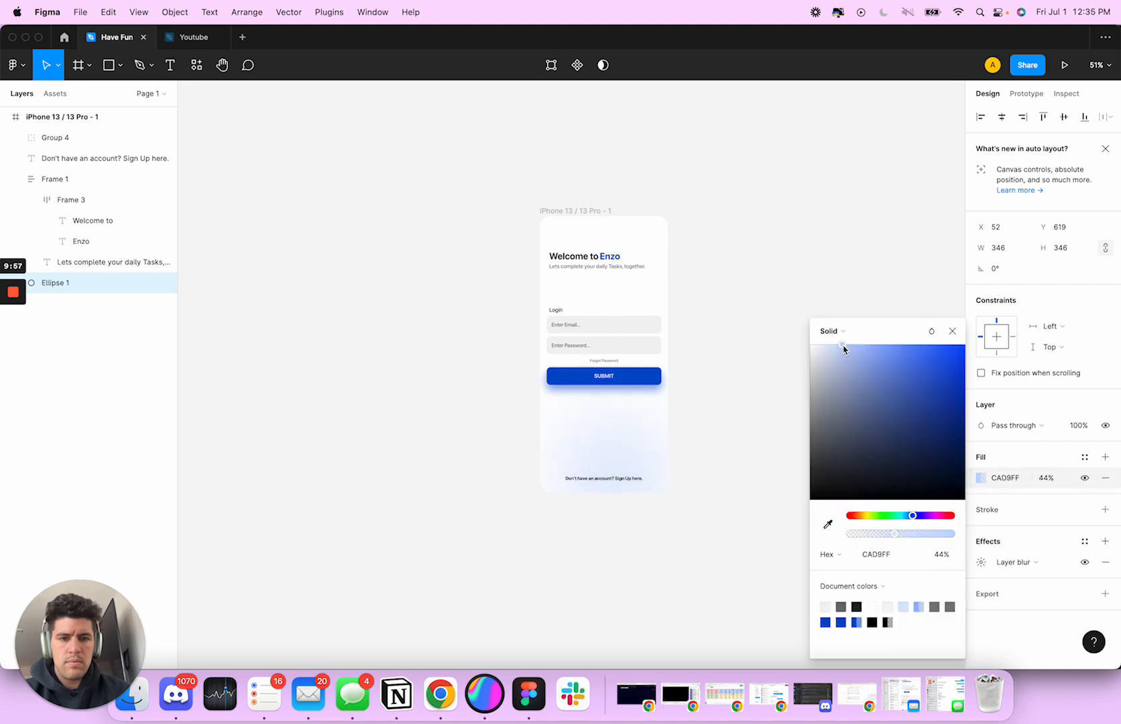
{"action": "left_click", "coordinate": [793, 313]}
{"action": "scroll", "coordinate": [801, 313], "scroll_direction": "right", "scroll_amount": 5}
{"action": "scroll", "coordinate": [888, 331], "scroll_direction": "down", "scroll_amount": 2}
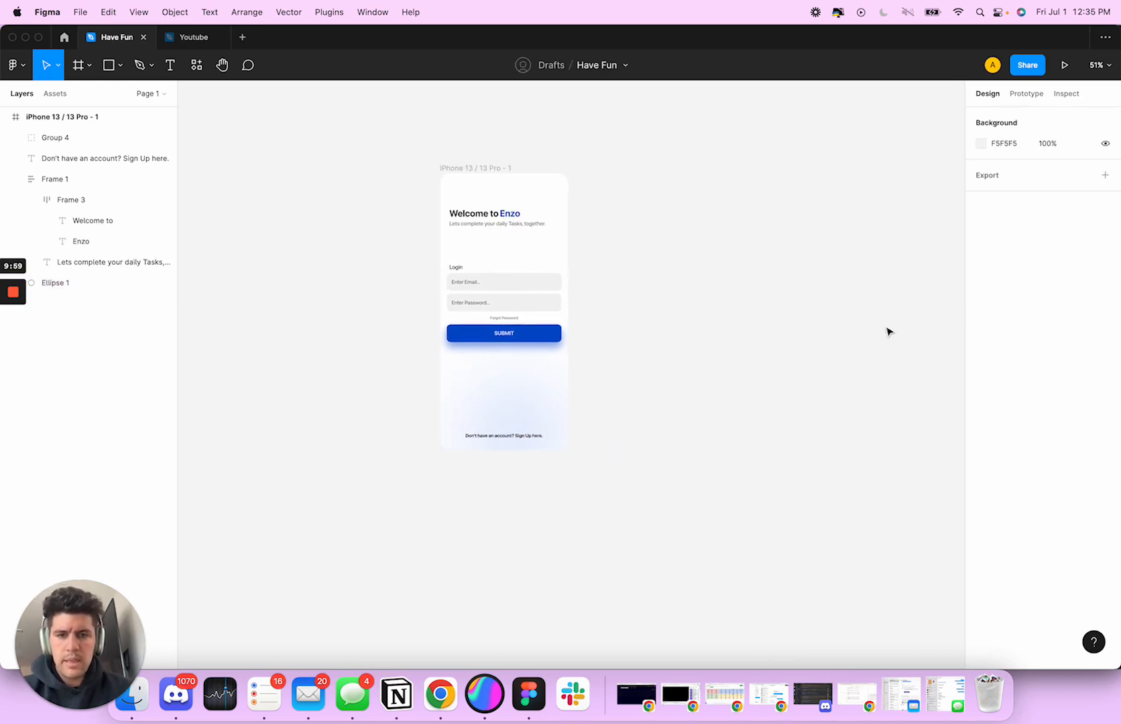
Change the phone frame's background fill to off-white FAFAFA
{"action": "left_click", "coordinate": [482, 175]}
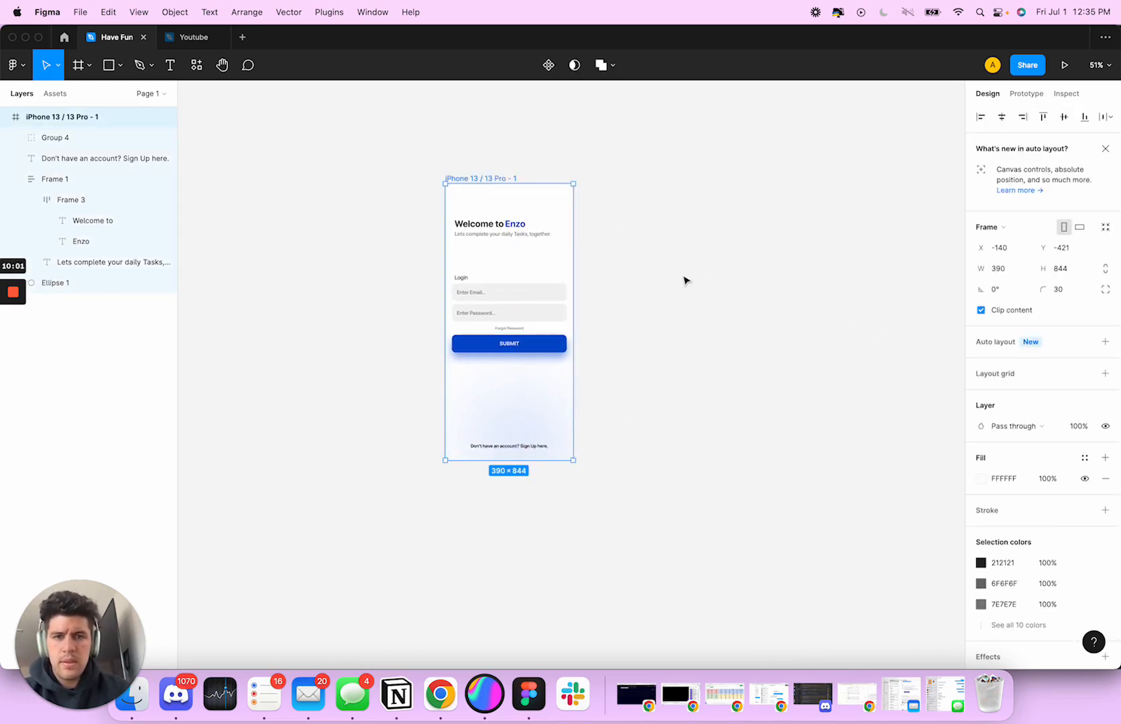
{"action": "scroll", "coordinate": [687, 282], "scroll_direction": "left", "scroll_amount": 1}
{"action": "left_click", "coordinate": [981, 480]}
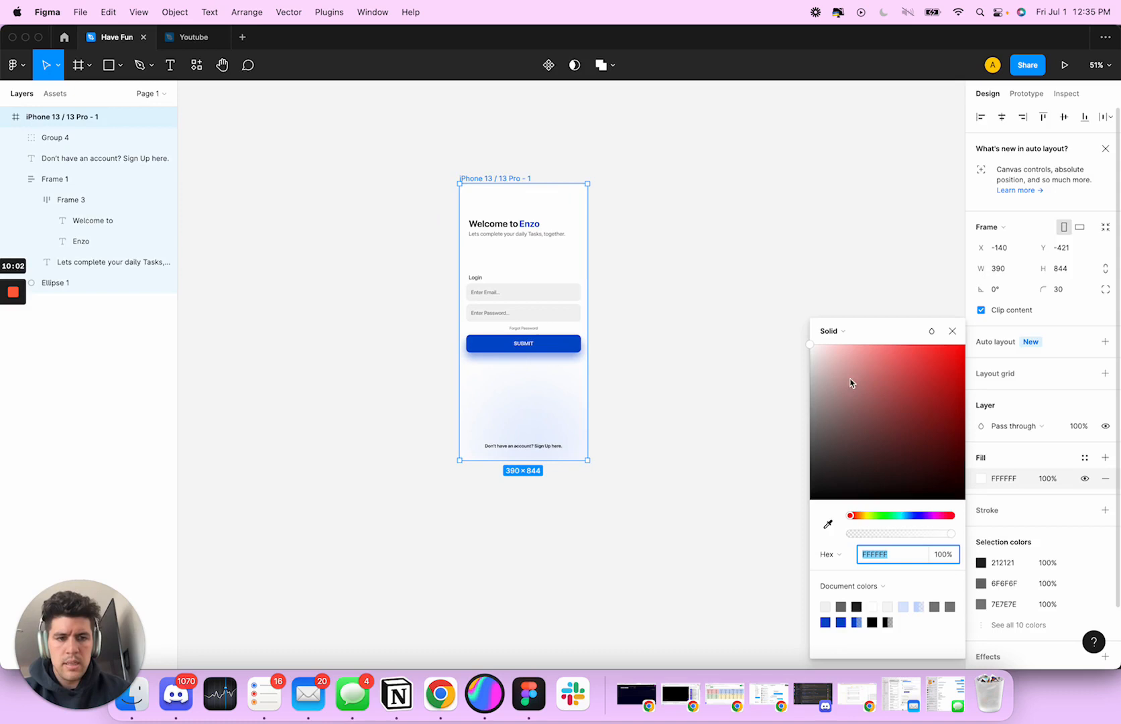
{"action": "left_click", "coordinate": [810, 346]}
{"action": "left_click_drag", "start_coordinate": [807, 346], "coordinate": [808, 348]}
{"action": "left_click", "coordinate": [701, 285]}
{"action": "scroll", "coordinate": [711, 277], "scroll_direction": "right", "scroll_amount": 2}
{"action": "scroll", "coordinate": [687, 290], "scroll_direction": "up", "scroll_amount": 1}
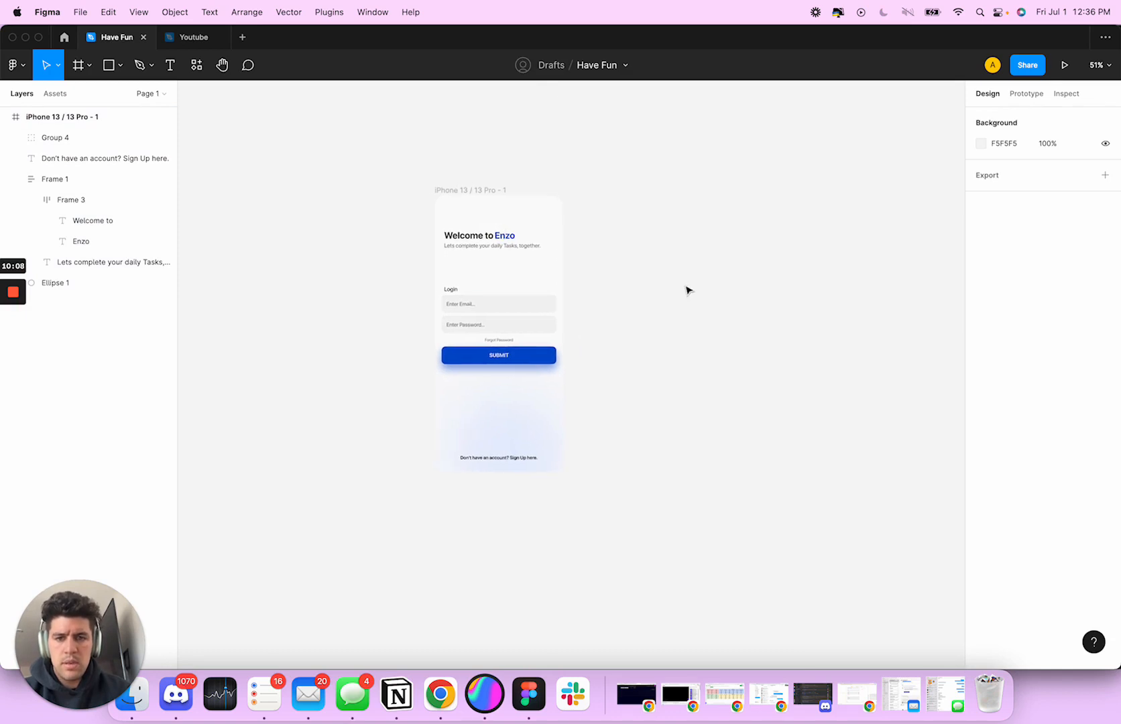
Move the blurred circle slightly up and towards the right edge of the phone frame
{"action": "left_click", "coordinate": [552, 495]}
{"action": "left_click_drag", "start_coordinate": [540, 426], "coordinate": [556, 414]}
{"action": "left_click", "coordinate": [721, 471]}
{"action": "scroll", "coordinate": [721, 471], "scroll_direction": "up", "scroll_amount": 2}
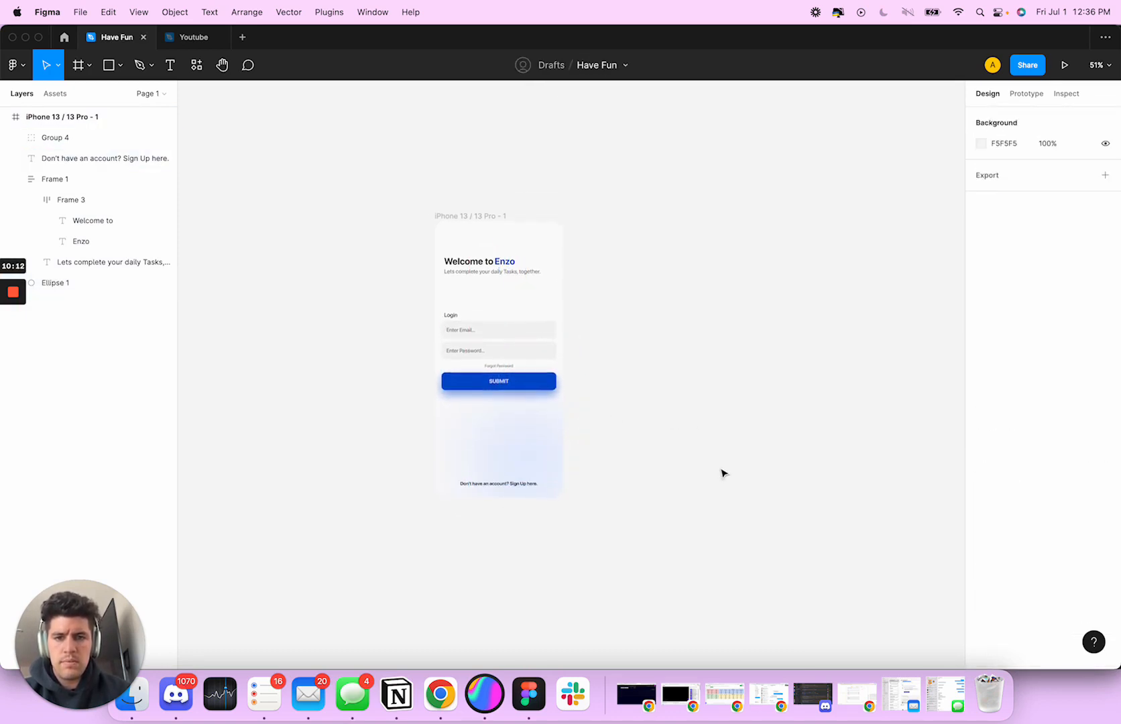
{"action": "scroll", "coordinate": [748, 473], "scroll_direction": "left", "scroll_amount": 3}
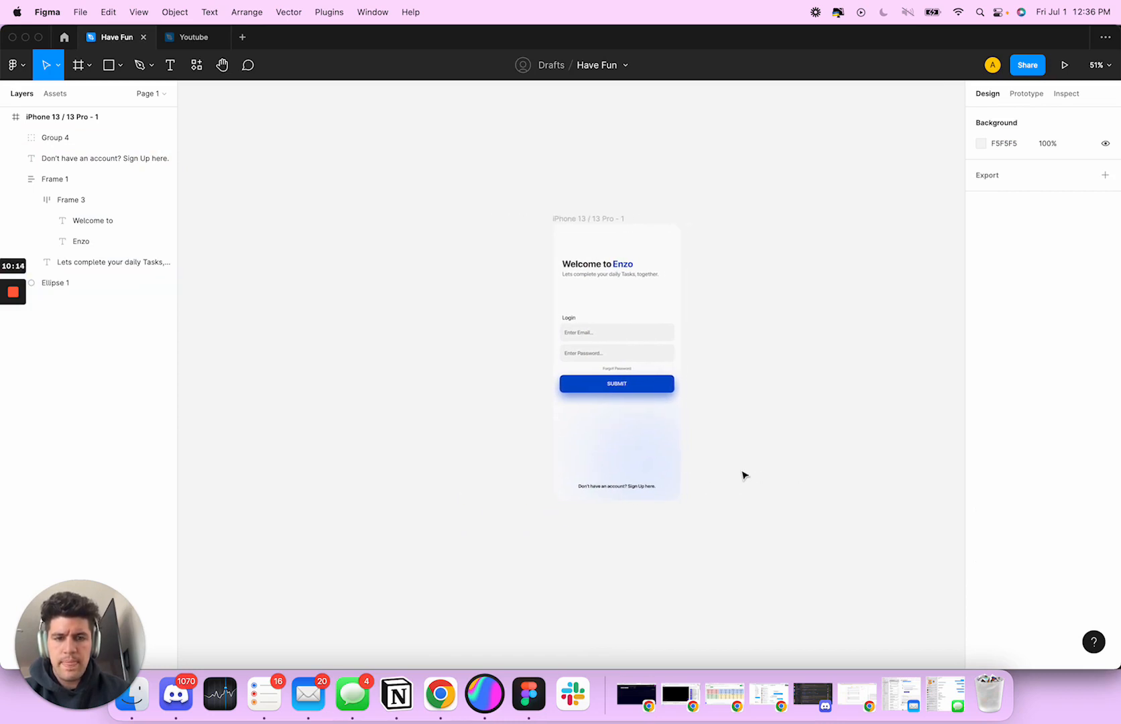
{"action": "scroll", "coordinate": [741, 473], "scroll_direction": "right", "scroll_amount": 3}
{"action": "scroll", "coordinate": [743, 475], "scroll_direction": "down", "scroll_amount": 2}
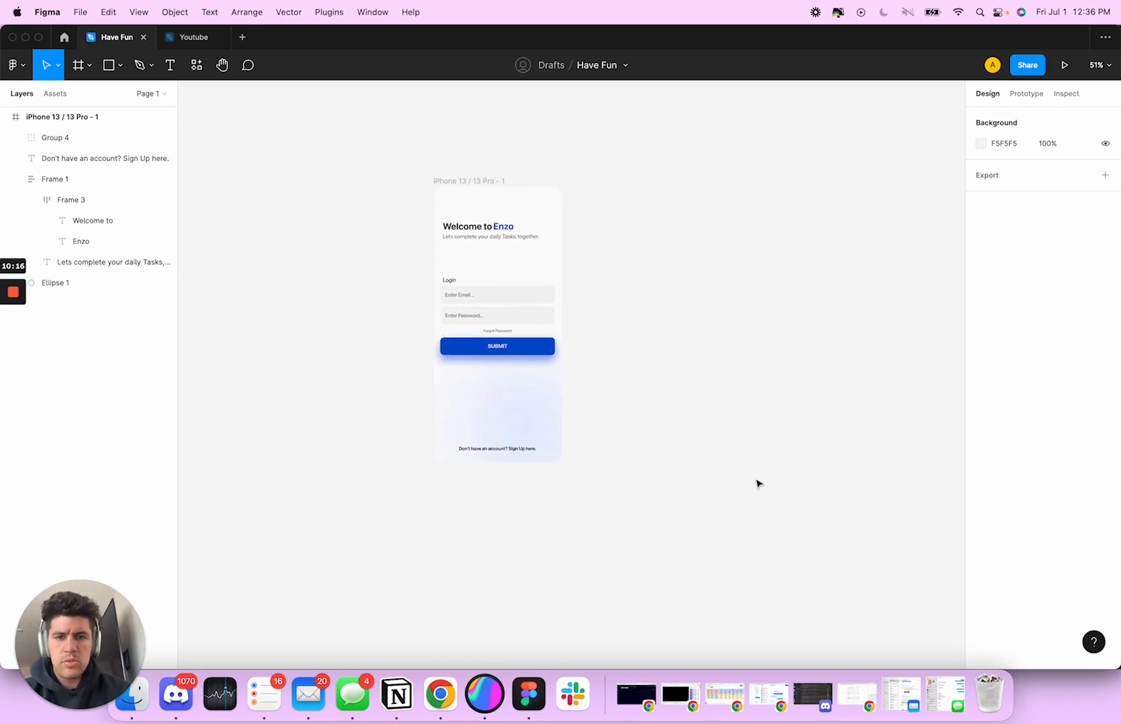
Shrink the blurred circle to 287 × 287 so the glow sits in the frame's lower-right corner
{"action": "left_click", "coordinate": [533, 411]}
{"action": "left_click_drag", "start_coordinate": [467, 368], "coordinate": [491, 390]}
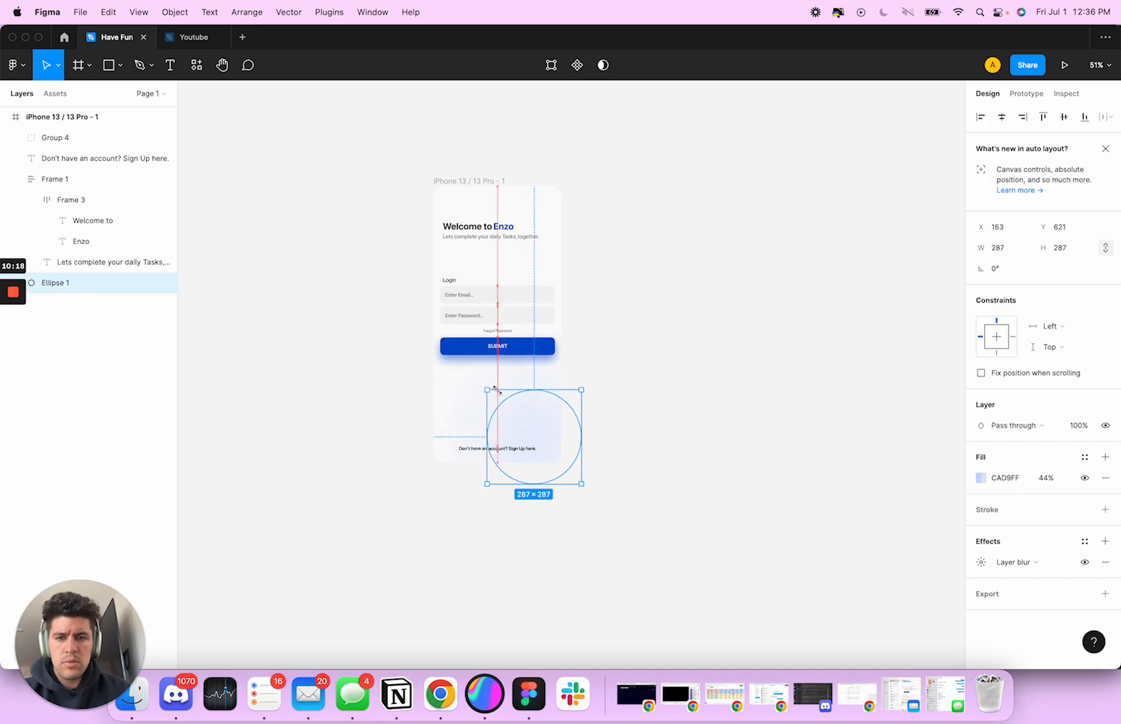
{"action": "left_click", "coordinate": [644, 378]}
{"action": "scroll", "coordinate": [684, 434], "scroll_direction": "left", "scroll_amount": 2}
{"action": "scroll", "coordinate": [684, 434], "scroll_direction": "up", "scroll_amount": 1}
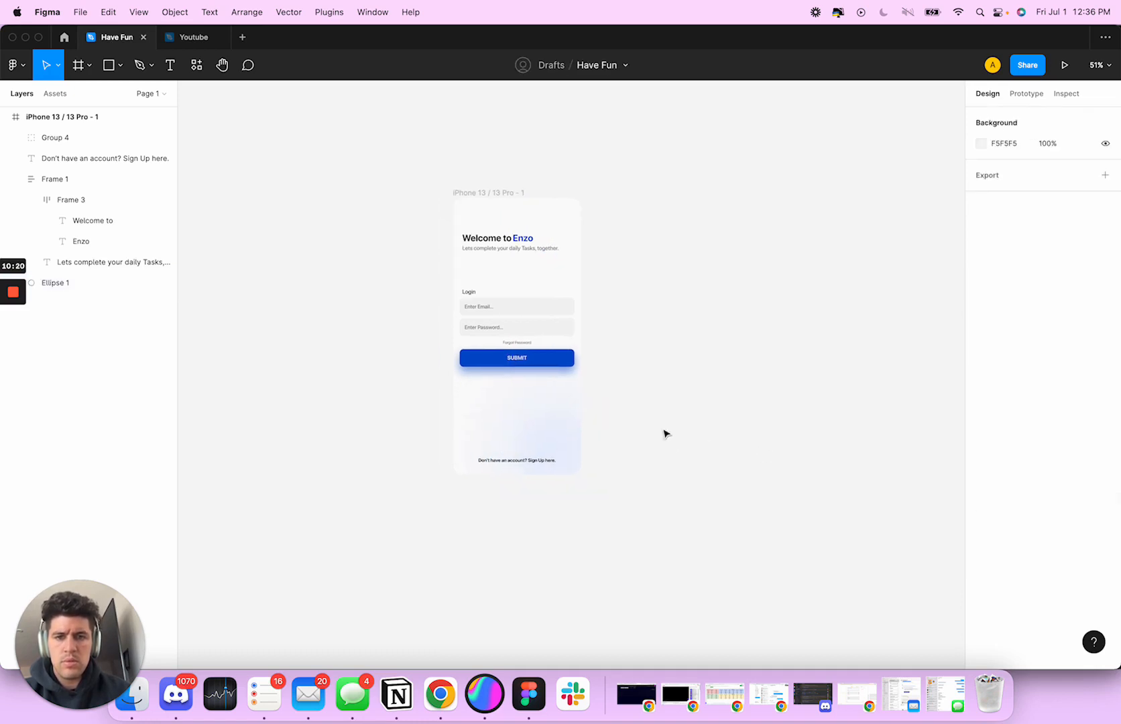
Duplicate the finished login frame and place the copy beside the original at X 291, Y -421
{"action": "left_click", "coordinate": [558, 425]}
{"action": "left_click", "coordinate": [759, 305]}
{"action": "left_click_drag", "start_coordinate": [483, 195], "coordinate": [624, 194], "text": "alt"}
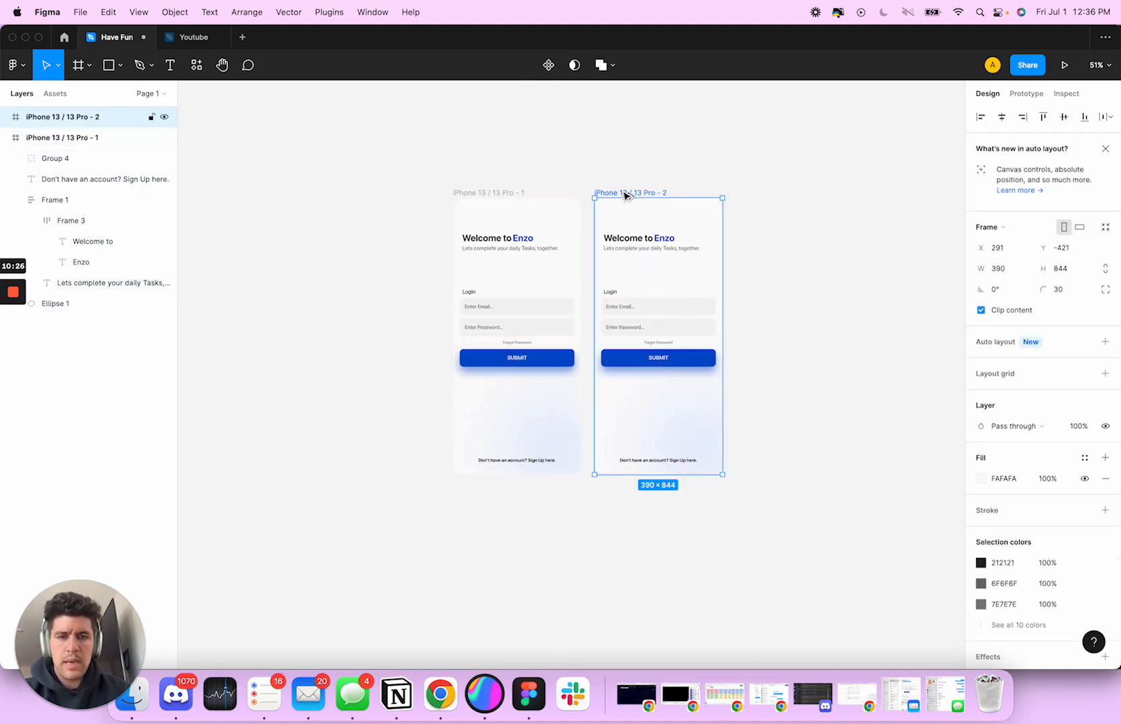
Change the Login label above the form in the duplicated frame to Sign Up
{"action": "left_click", "coordinate": [646, 238]}
{"action": "scroll", "coordinate": [789, 301], "scroll_direction": "right", "scroll_amount": 3}
{"action": "scroll", "coordinate": [607, 274], "scroll_direction": "down", "scroll_amount": 1}
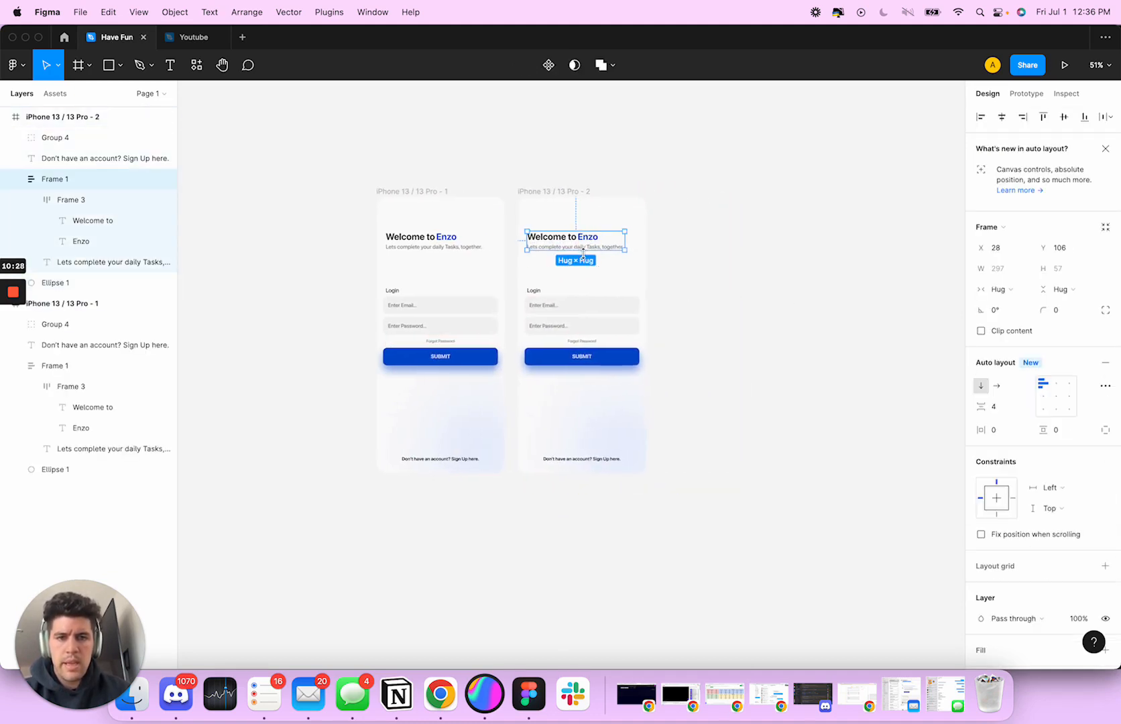
{"action": "double_click", "coordinate": [535, 285]}
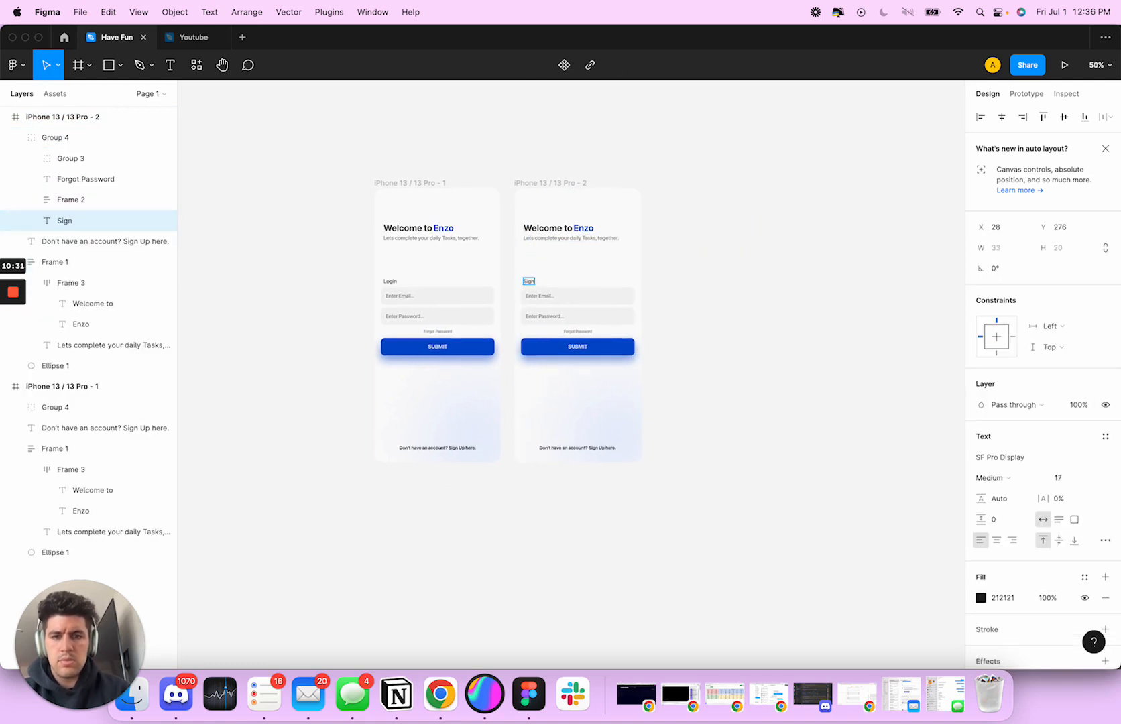
Delete the "Welcome to Enzo" heading block with its tagline from the sign-up frame
{"action": "left_click", "coordinate": [554, 228]}
{"action": "left_click", "coordinate": [554, 228]}
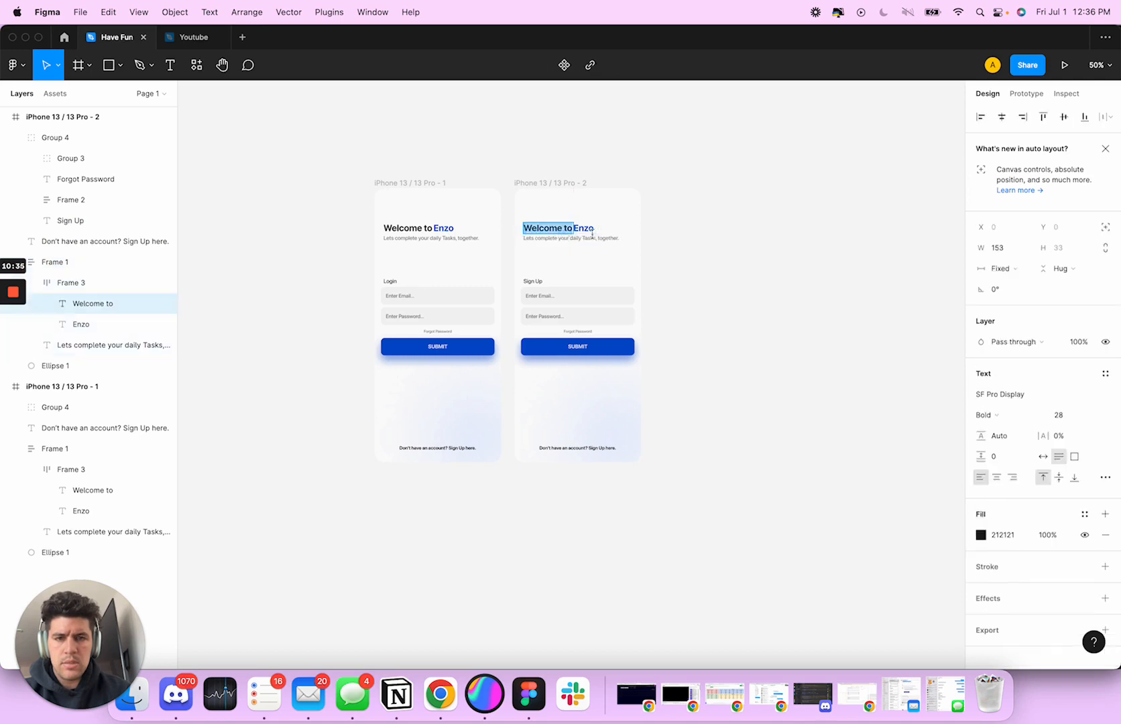
{"action": "scroll", "coordinate": [567, 259], "scroll_direction": "up", "scroll_amount": 3}
{"action": "left_click", "coordinate": [584, 227]}
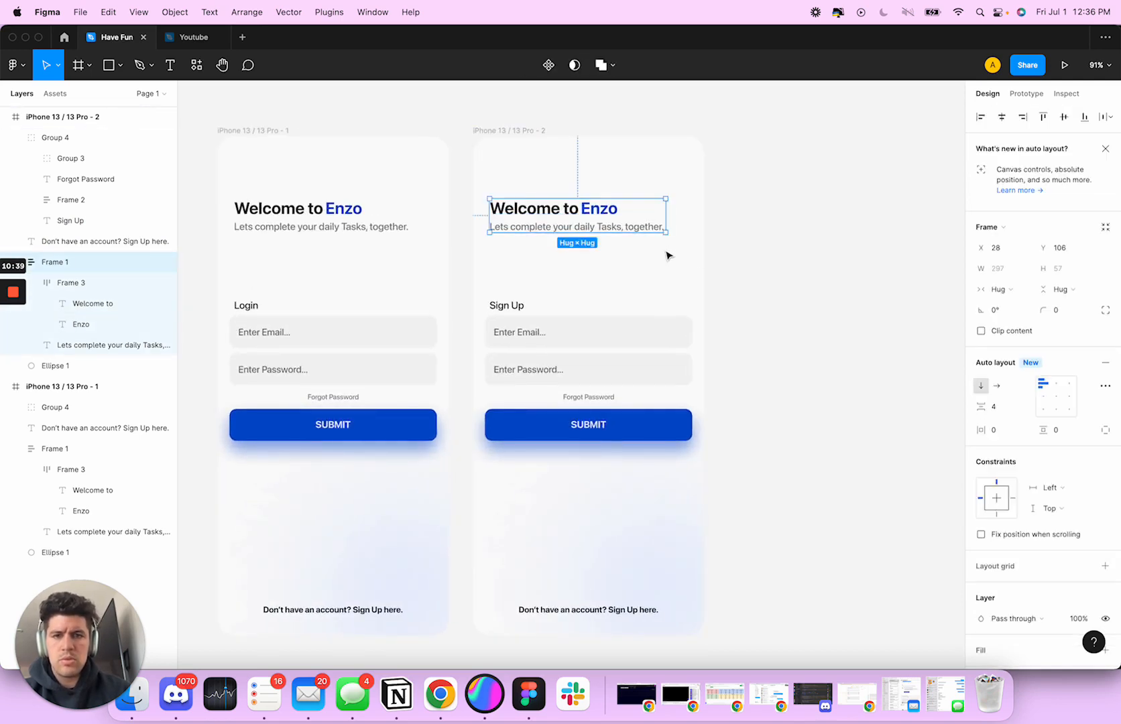
{"action": "key", "text": "Delete"}
{"action": "scroll", "coordinate": [543, 223], "scroll_direction": "down", "scroll_amount": 2}
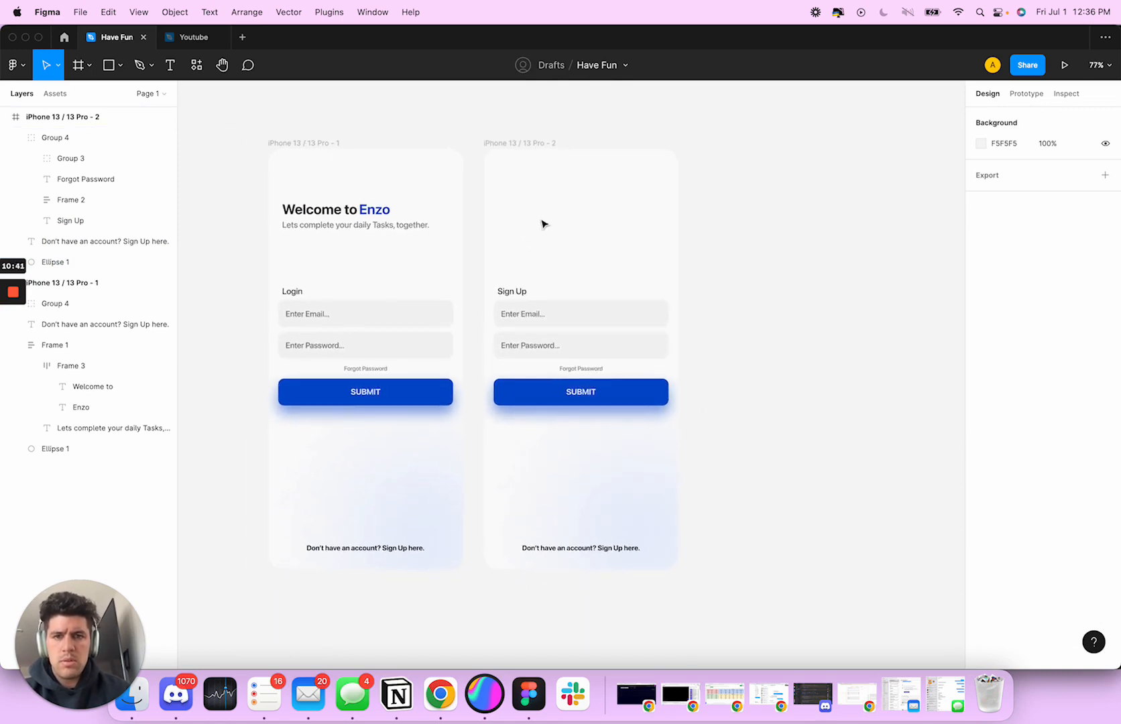
Draw a 40 × 40 square near the sign-up frame's upper-left corner, at X 20, Y 60
{"action": "key", "text": "r"}
{"action": "left_click_drag", "start_coordinate": [493, 177], "coordinate": [511, 198]}
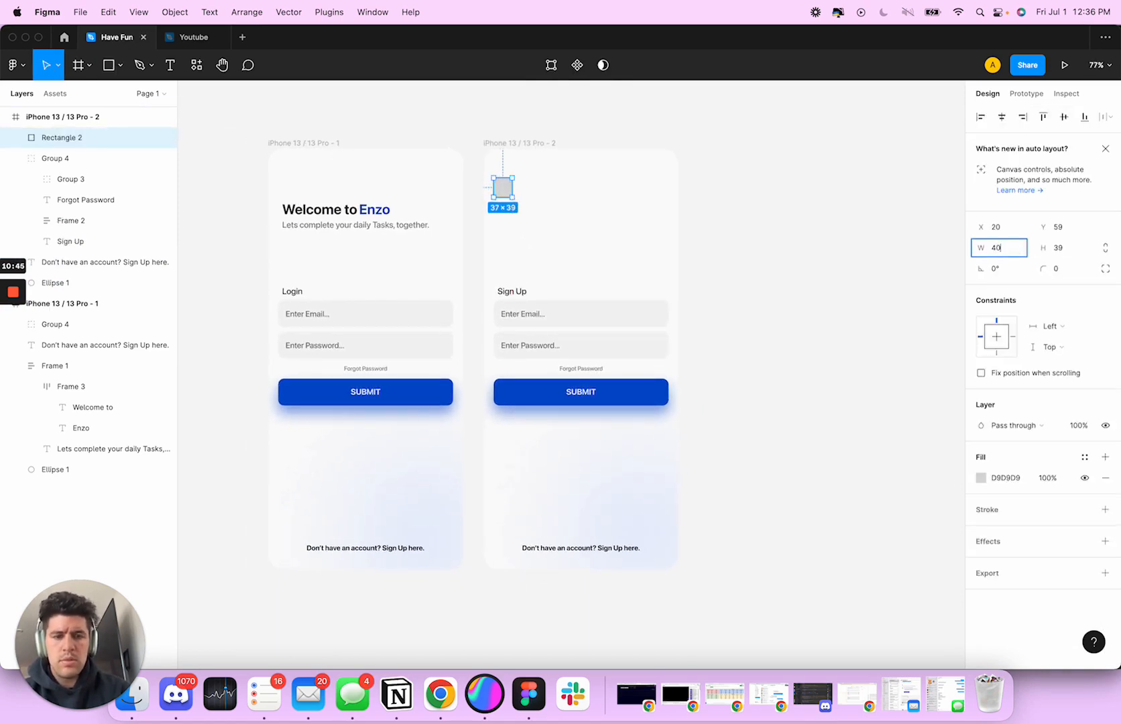
{"action": "key", "text": "Tab"}
{"action": "type", "text": "40"}
{"action": "key", "text": "Tab"}
{"action": "left_click", "coordinate": [583, 220]}
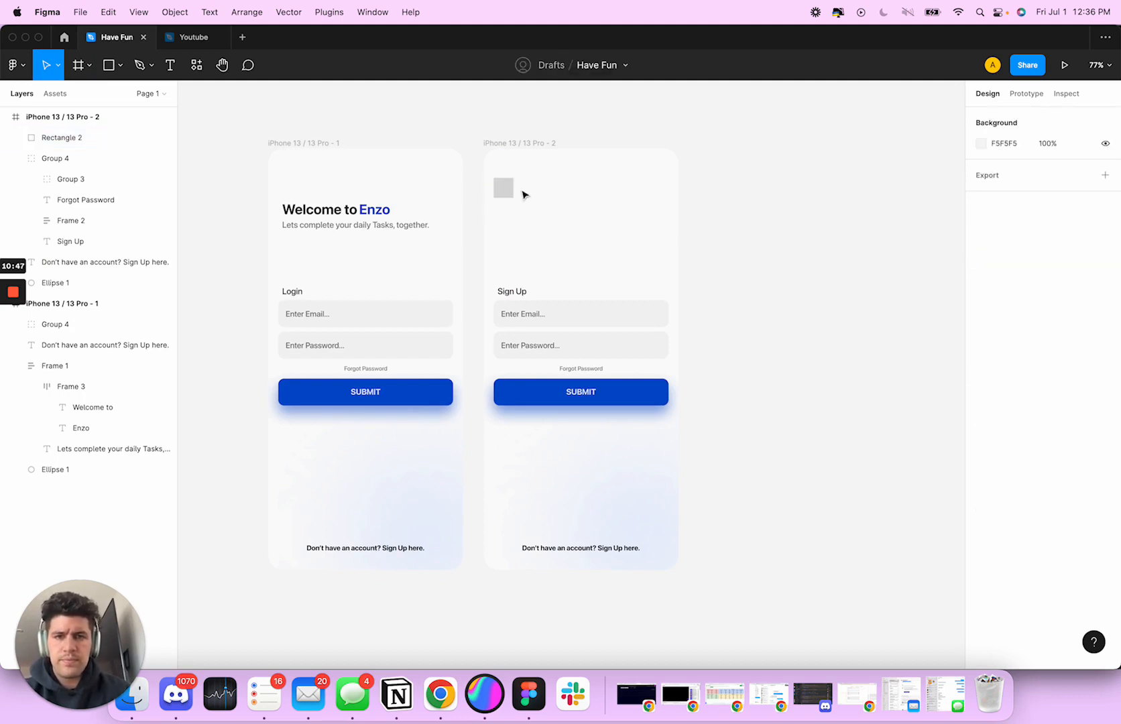
{"action": "left_click_drag", "start_coordinate": [508, 193], "coordinate": [511, 194]}
{"action": "scroll", "coordinate": [505, 189], "scroll_direction": "up", "scroll_amount": 5}
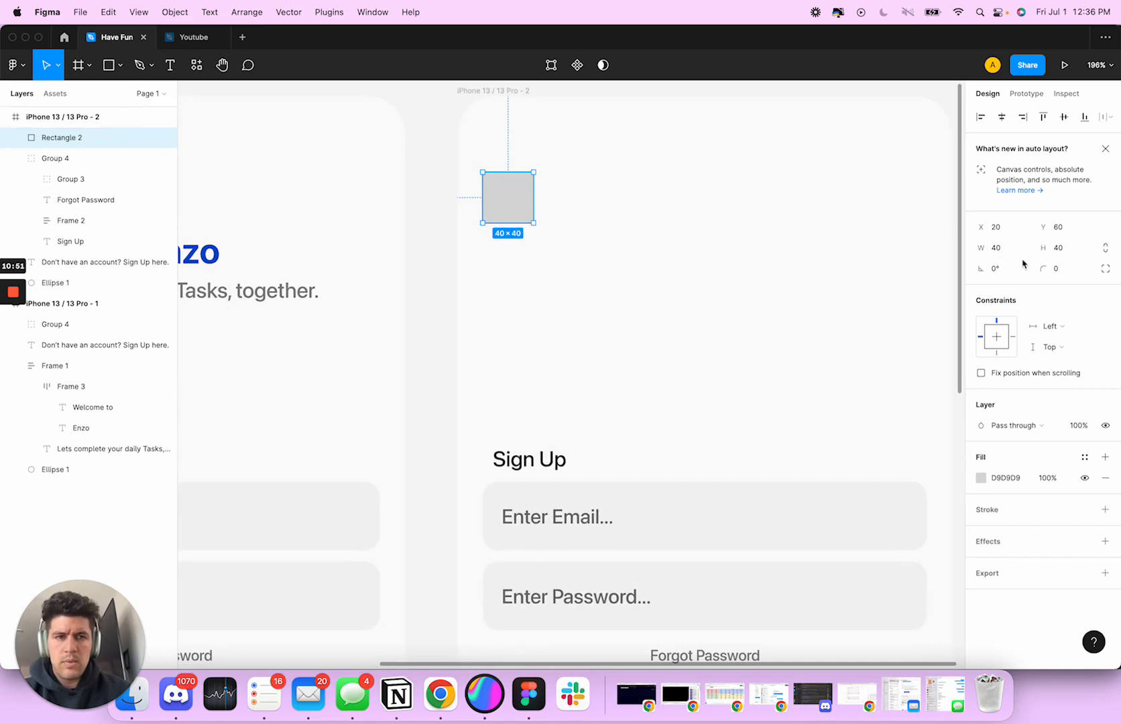
Round the small square's corners, trying a radius of 8 and settling on 12
{"action": "left_click", "coordinate": [1061, 270]}
{"action": "type", "text": "8"}
{"action": "key", "text": "Tab"}
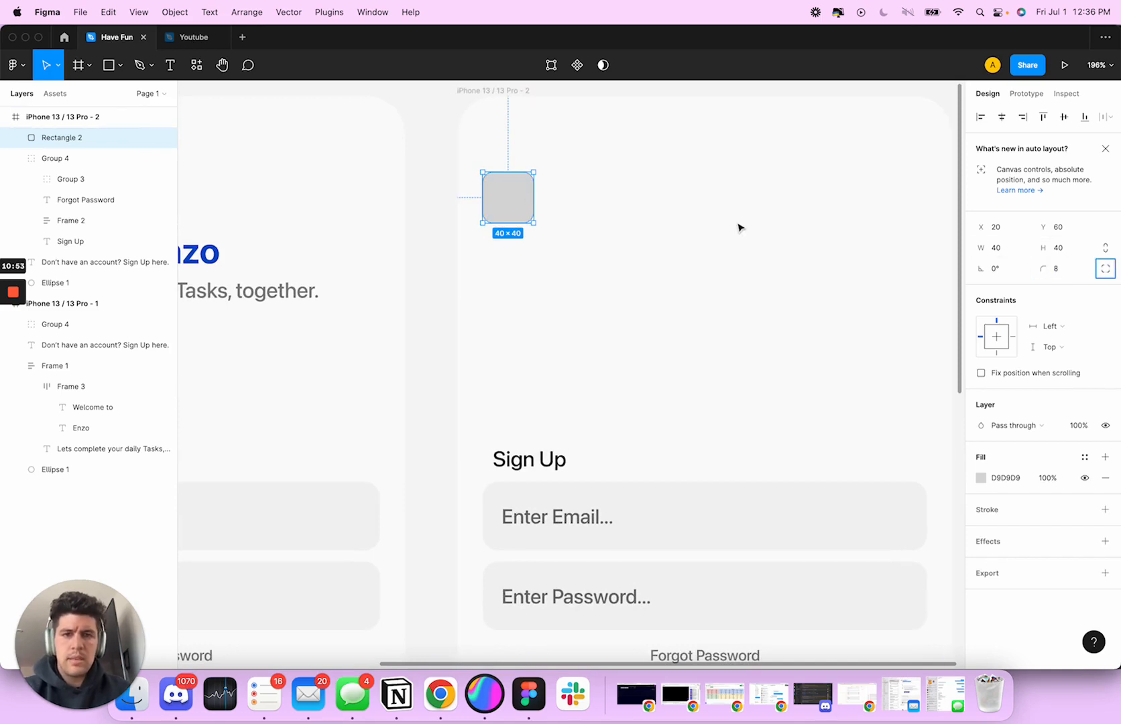
{"action": "scroll", "coordinate": [691, 226], "scroll_direction": "right", "scroll_amount": 1}
{"action": "left_click", "coordinate": [663, 225]}
{"action": "left_click", "coordinate": [495, 199]}
{"action": "left_click", "coordinate": [1074, 272]}
{"action": "left_click", "coordinate": [599, 243]}
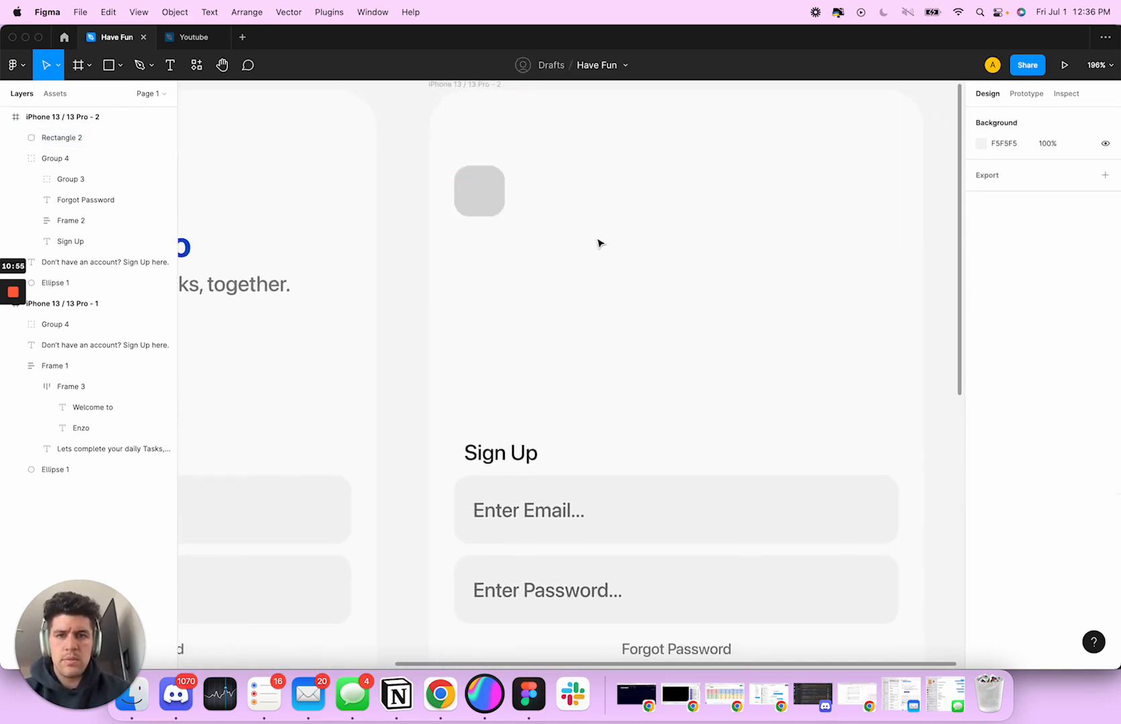
{"action": "scroll", "coordinate": [569, 220], "scroll_direction": "down", "scroll_amount": 3}
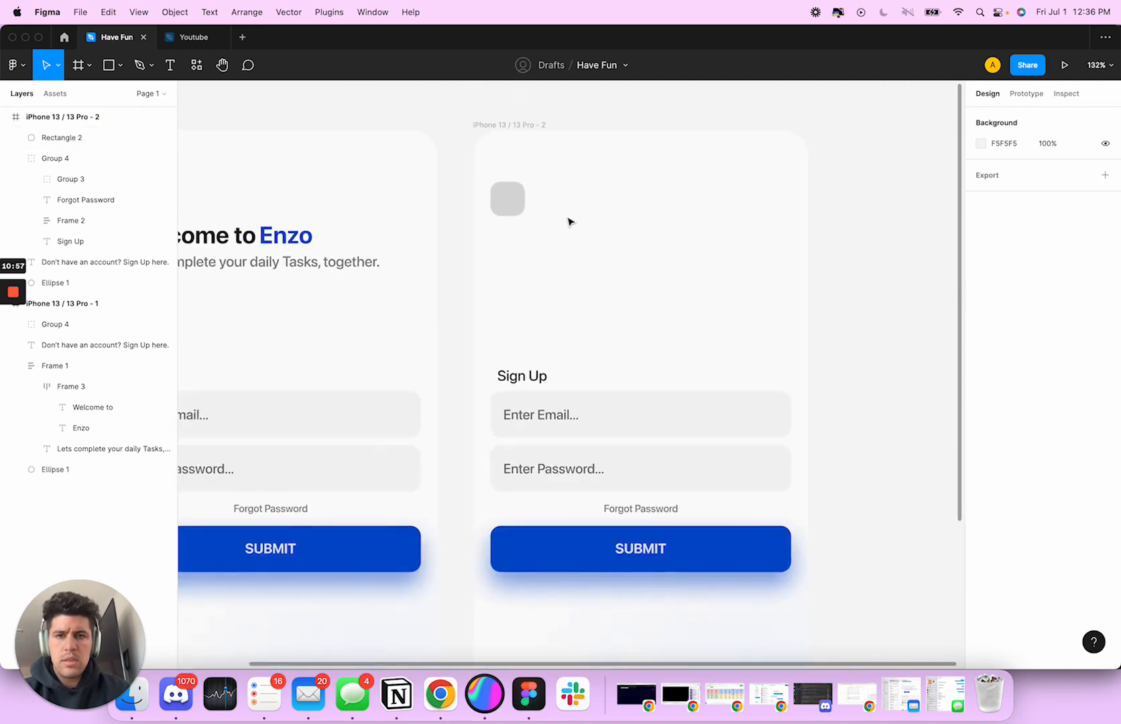
Lighten the small rounded square's fill colour to EEEEEE
{"action": "scroll", "coordinate": [568, 220], "scroll_direction": "up", "scroll_amount": 5}
{"action": "left_click", "coordinate": [560, 267]}
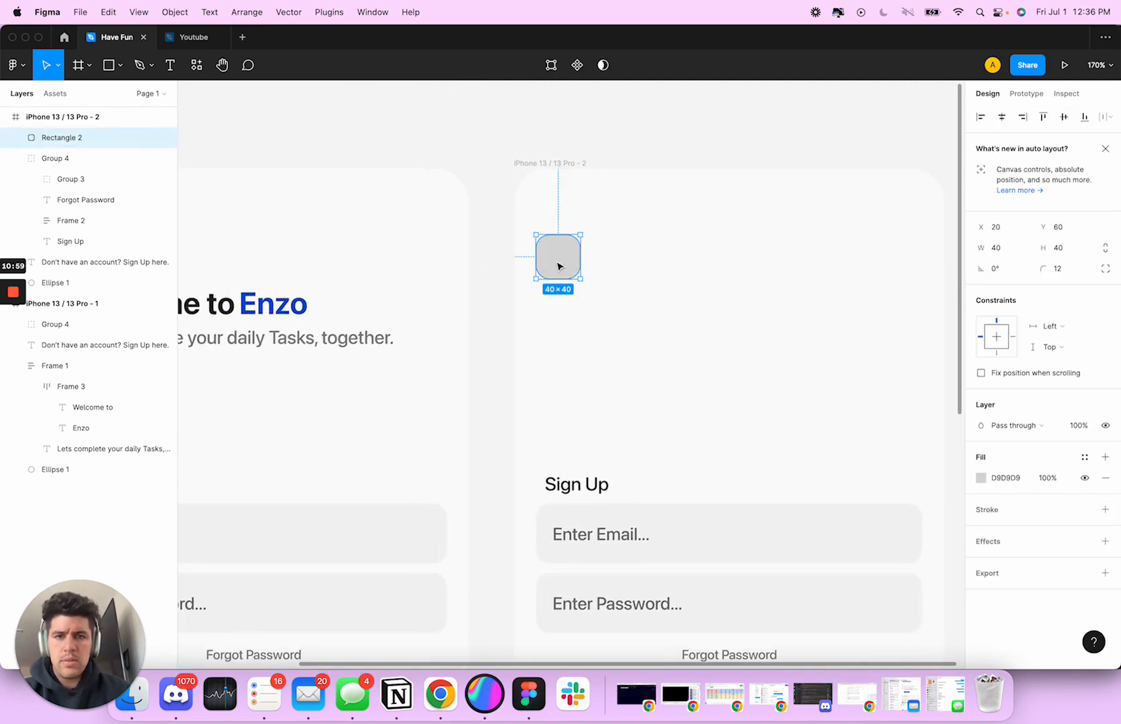
{"action": "left_click", "coordinate": [982, 478]}
{"action": "left_click_drag", "start_coordinate": [817, 367], "coordinate": [813, 363]}
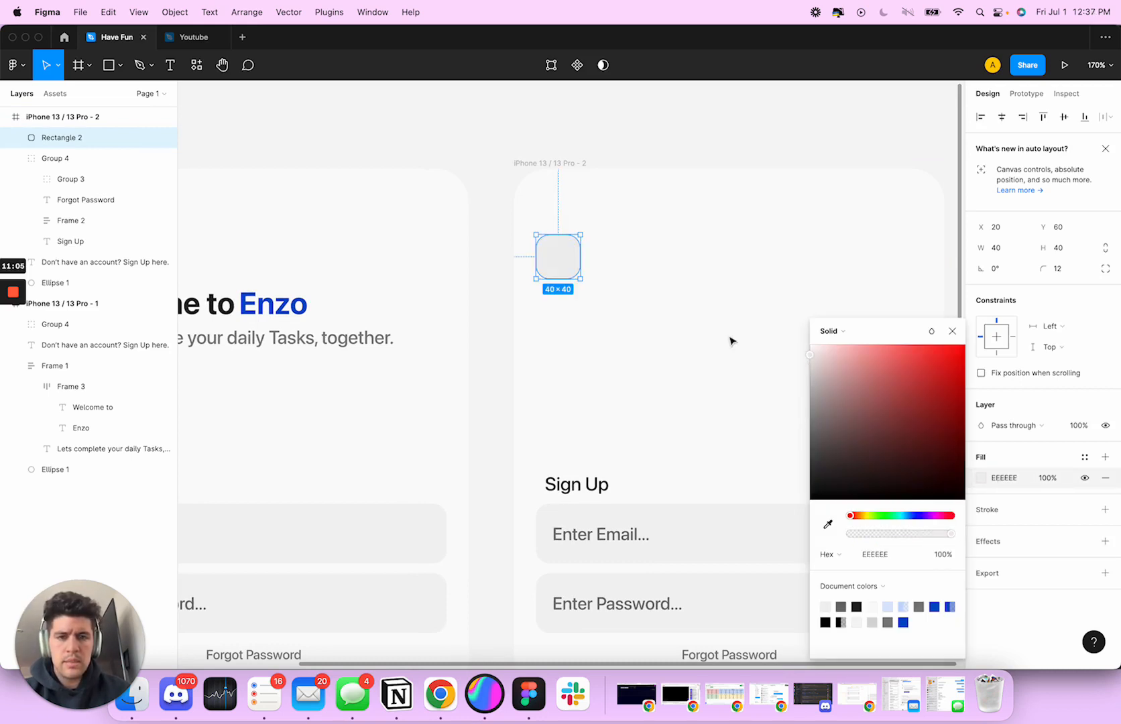
{"action": "left_click", "coordinate": [698, 333]}
Copy the email field's fill colour F3F3F3 to the small rounded square
{"action": "left_click", "coordinate": [712, 541]}
{"action": "left_click", "coordinate": [1020, 457]}
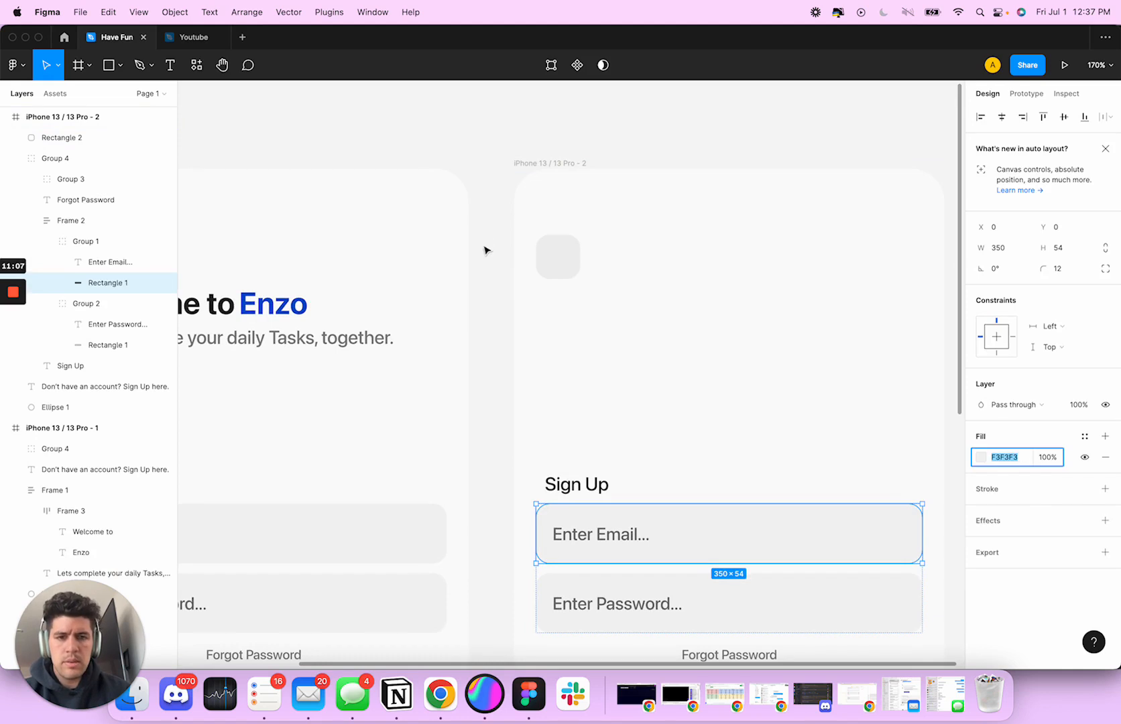
{"action": "left_click", "coordinate": [558, 257]}
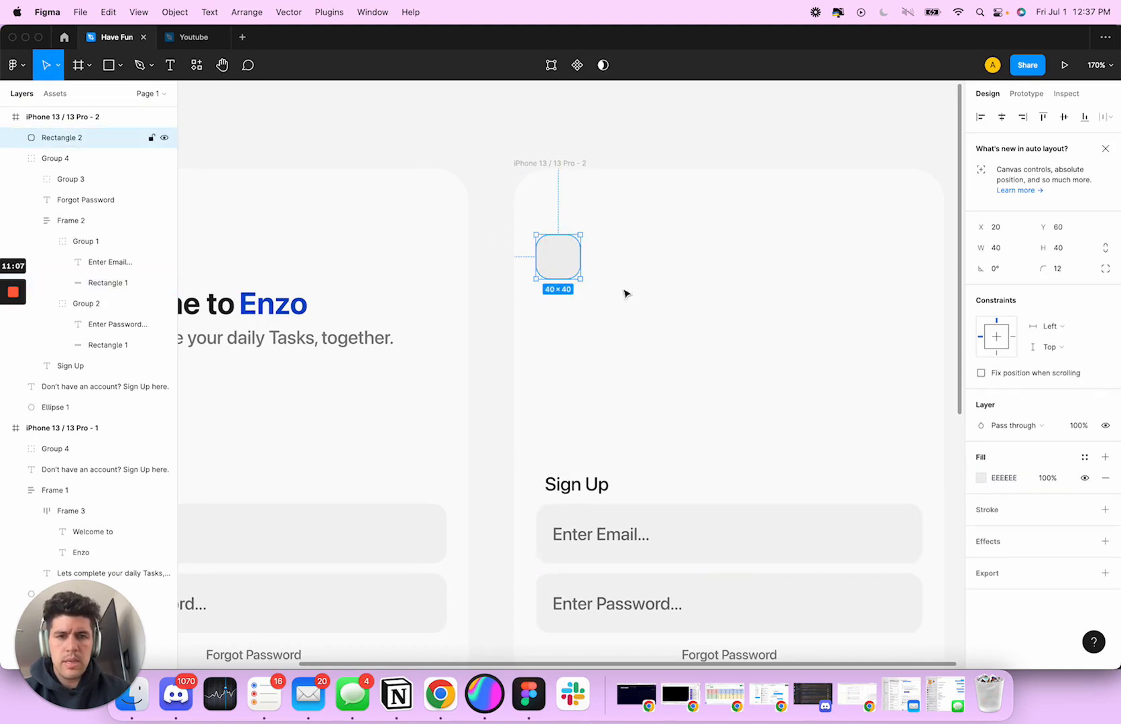
{"action": "left_click", "coordinate": [684, 382]}
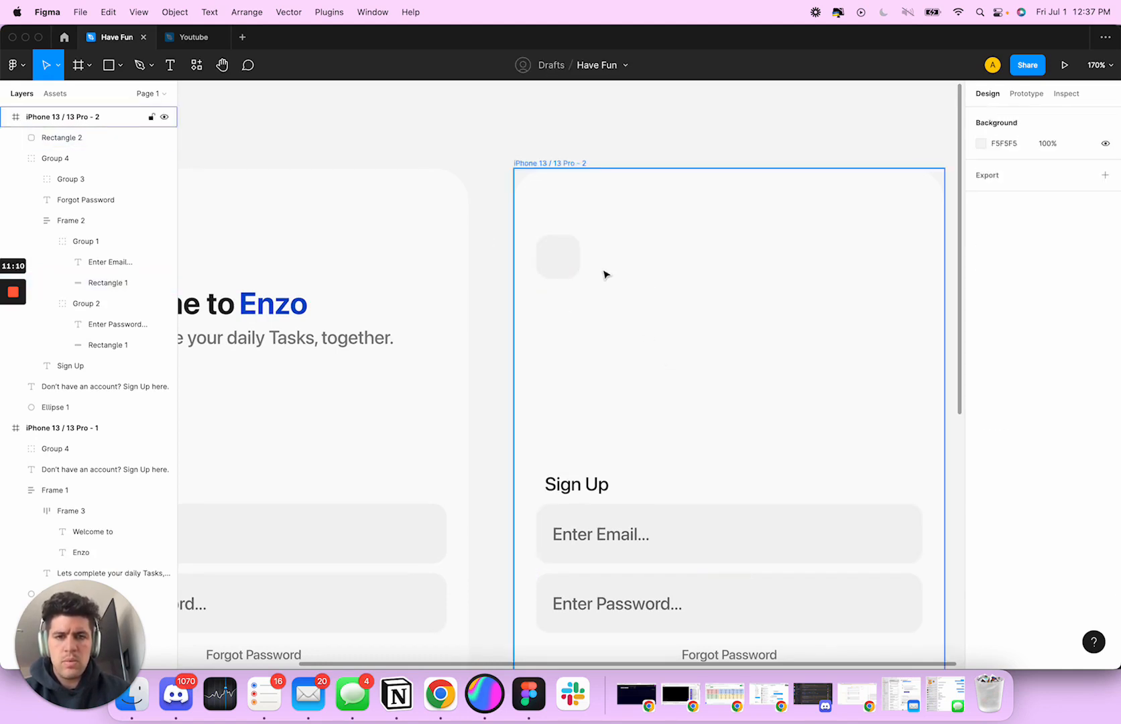
Add an inside stroke of width 1 in black 000000 to the small rounded square
{"action": "scroll", "coordinate": [604, 273], "scroll_direction": "up", "scroll_amount": 5}
{"action": "scroll", "coordinate": [599, 268], "scroll_direction": "left", "scroll_amount": 2}
{"action": "scroll", "coordinate": [595, 263], "scroll_direction": "up", "scroll_amount": 2}
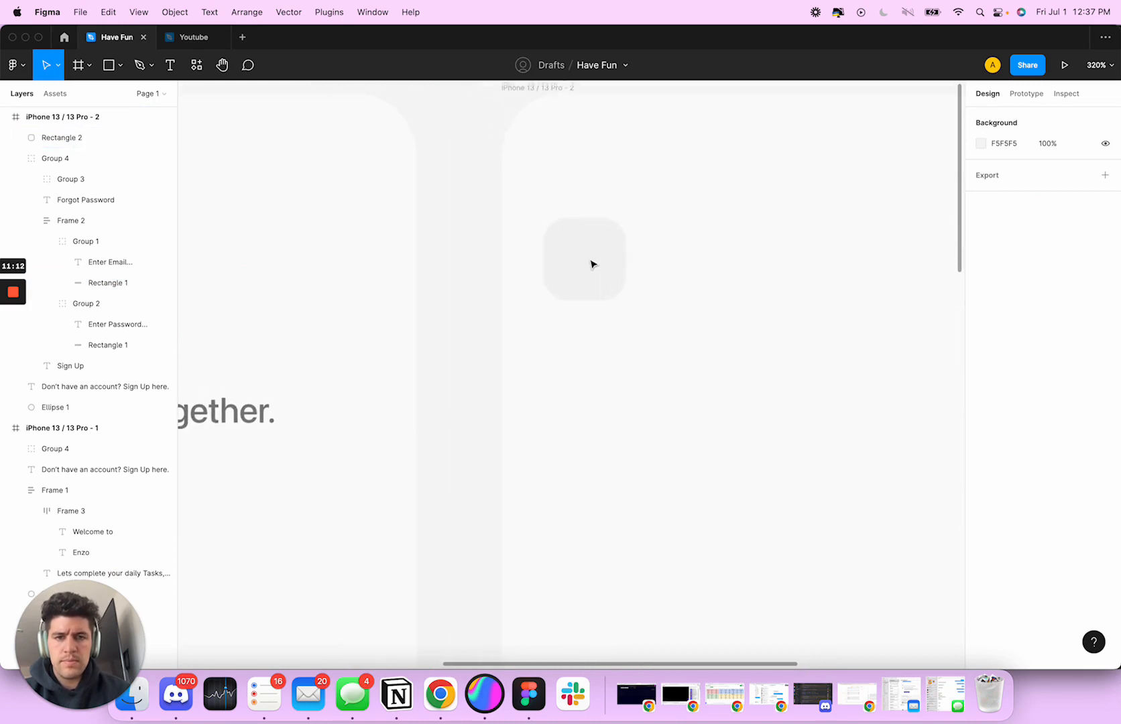
{"action": "left_click", "coordinate": [593, 299]}
{"action": "left_click", "coordinate": [1105, 511]}
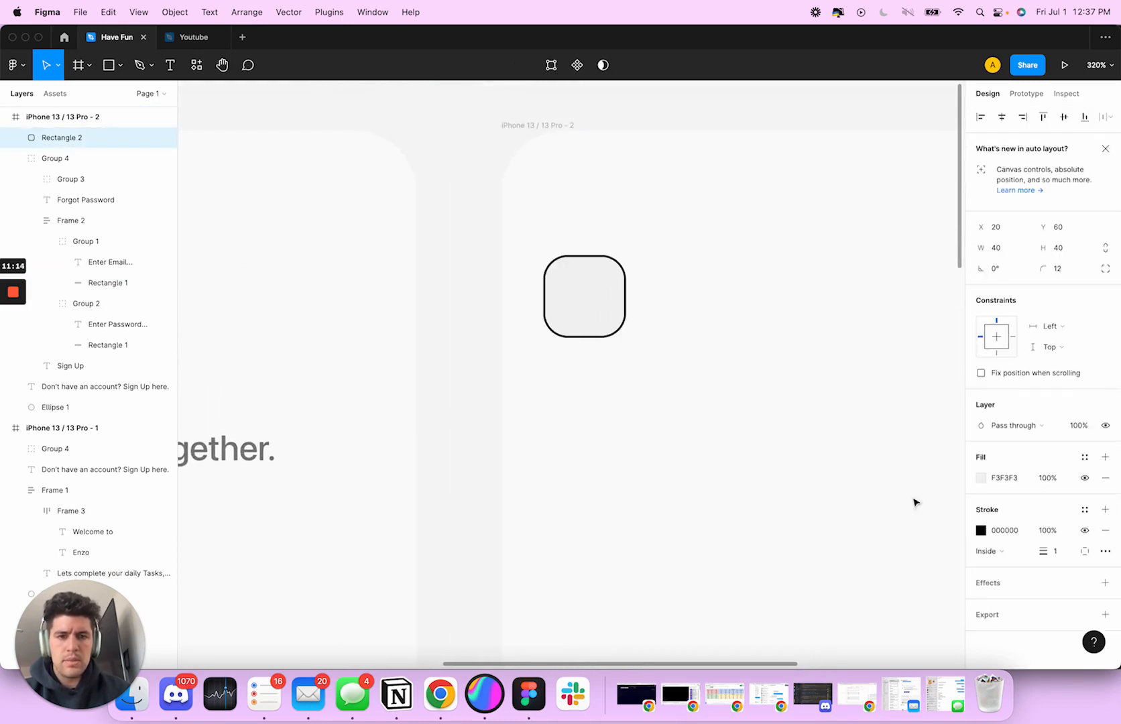
Change the small rounded square's stroke colour to the document blue 1D4CC3
{"action": "left_click", "coordinate": [981, 531]}
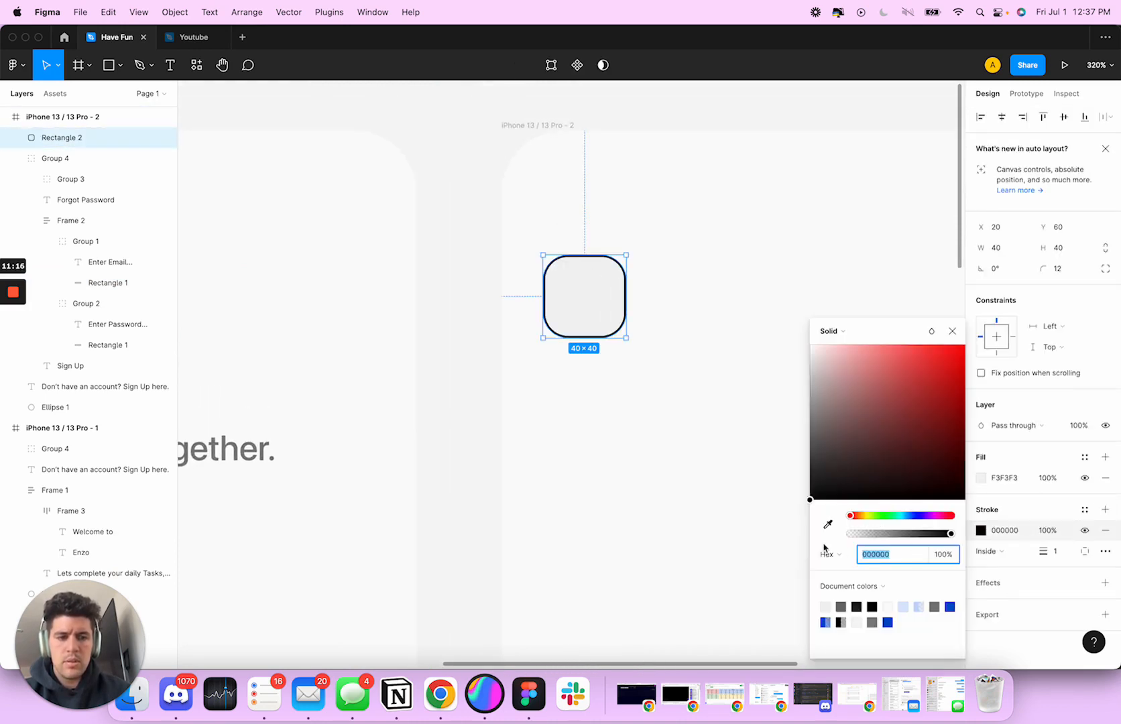
{"action": "scroll", "coordinate": [734, 523], "scroll_direction": "down", "scroll_amount": 3}
{"action": "left_click", "coordinate": [950, 607]}
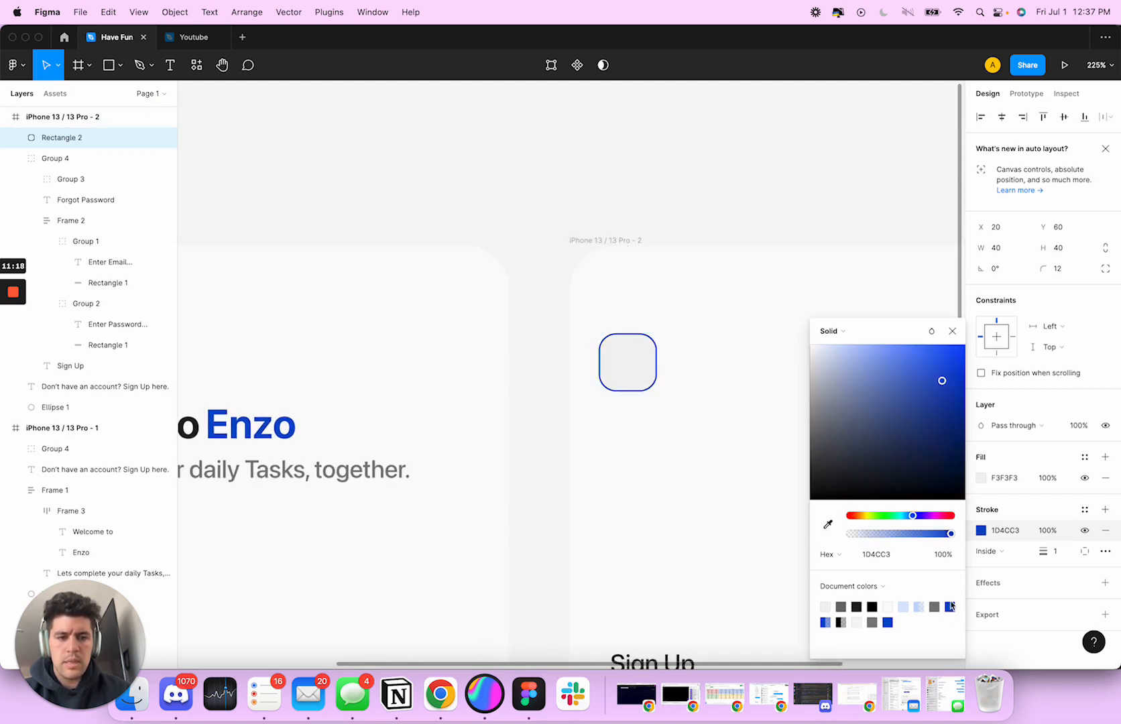
{"action": "left_click", "coordinate": [953, 332]}
{"action": "left_click", "coordinate": [721, 401]}
{"action": "scroll", "coordinate": [723, 399], "scroll_direction": "down", "scroll_amount": 2}
{"action": "scroll", "coordinate": [723, 399], "scroll_direction": "right", "scroll_amount": 2}
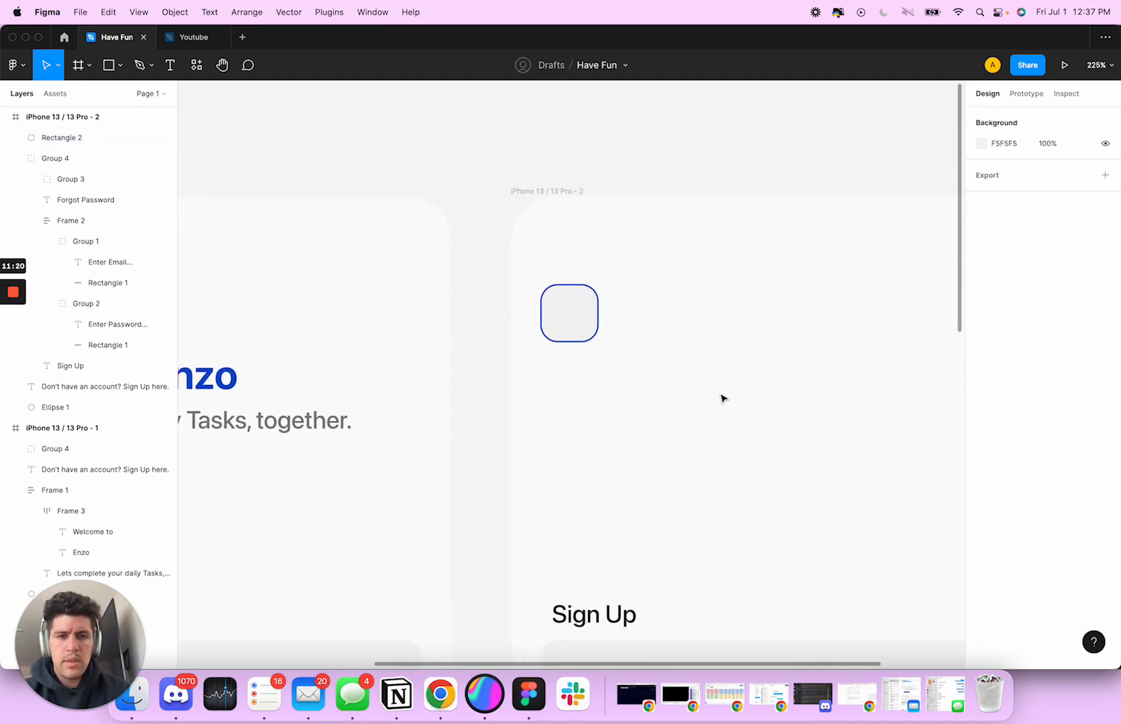
Add a text layer with the placeholder "sd" over the small rounded square
{"action": "key", "text": "t"}
{"action": "left_click", "coordinate": [570, 300]}
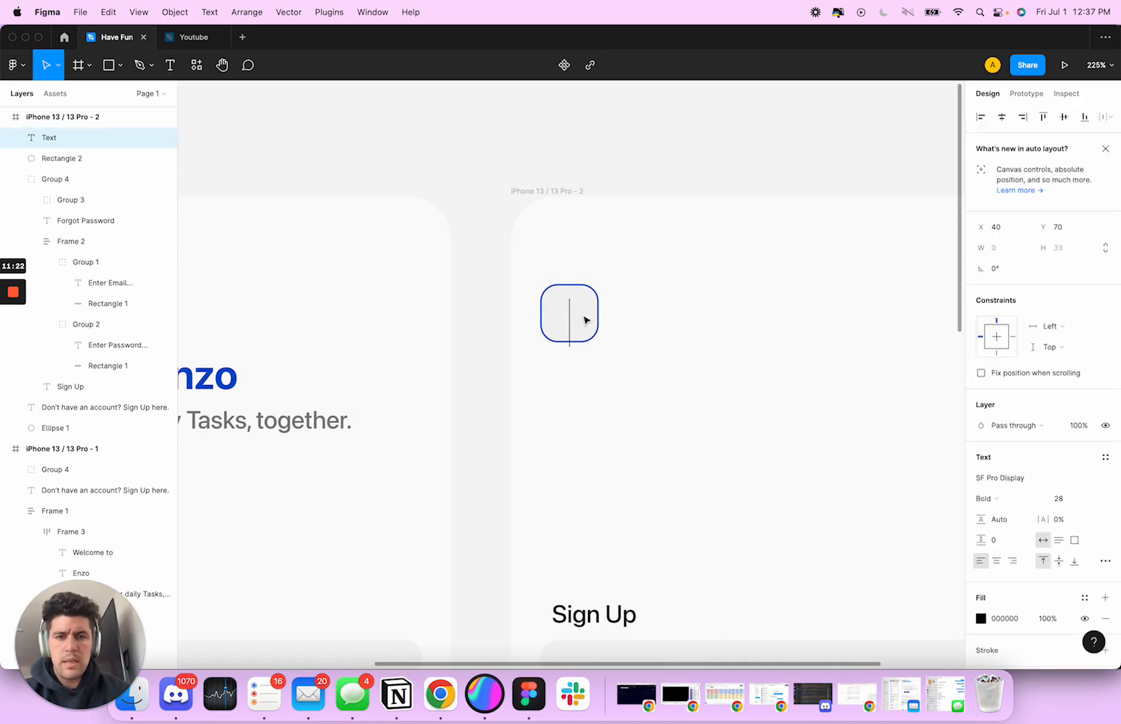
{"action": "type", "text": "sd"}
Switch to SF Symbols, search for "chevron" and copy the chevron.left symbol
{"action": "key", "text": "super+space"}
{"action": "type", "text": "sf"}
{"action": "key", "text": "Return"}
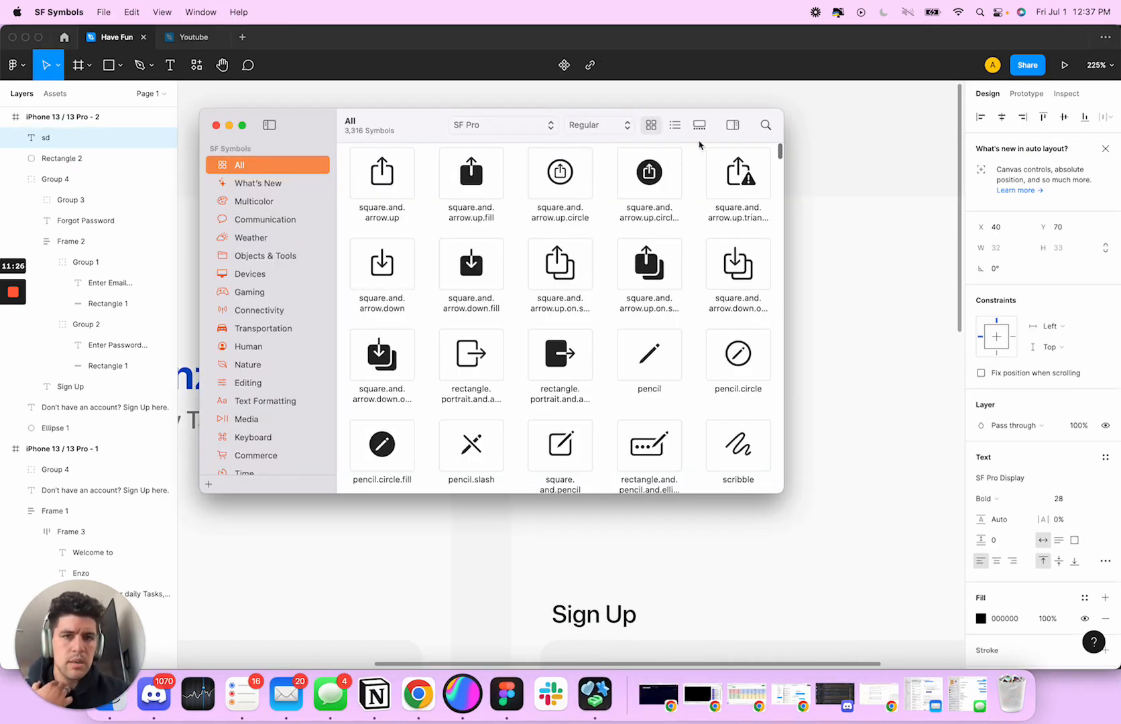
{"action": "left_click", "coordinate": [766, 125]}
{"action": "type", "text": "chevron"}
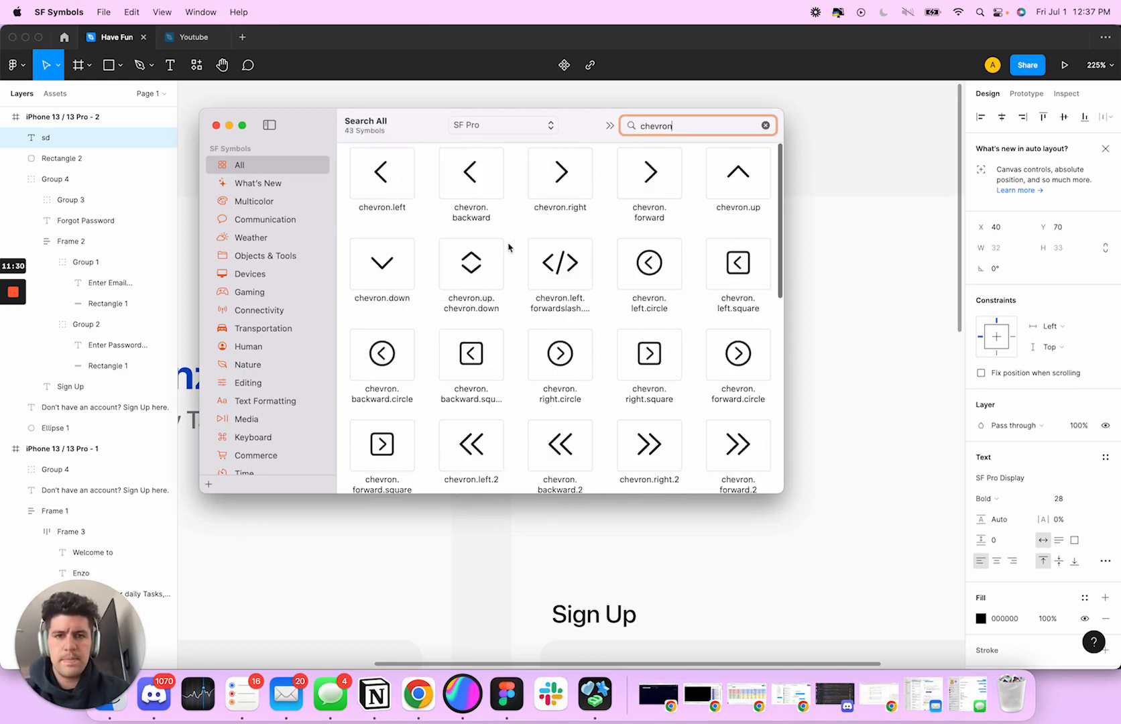
{"action": "left_click", "coordinate": [381, 176]}
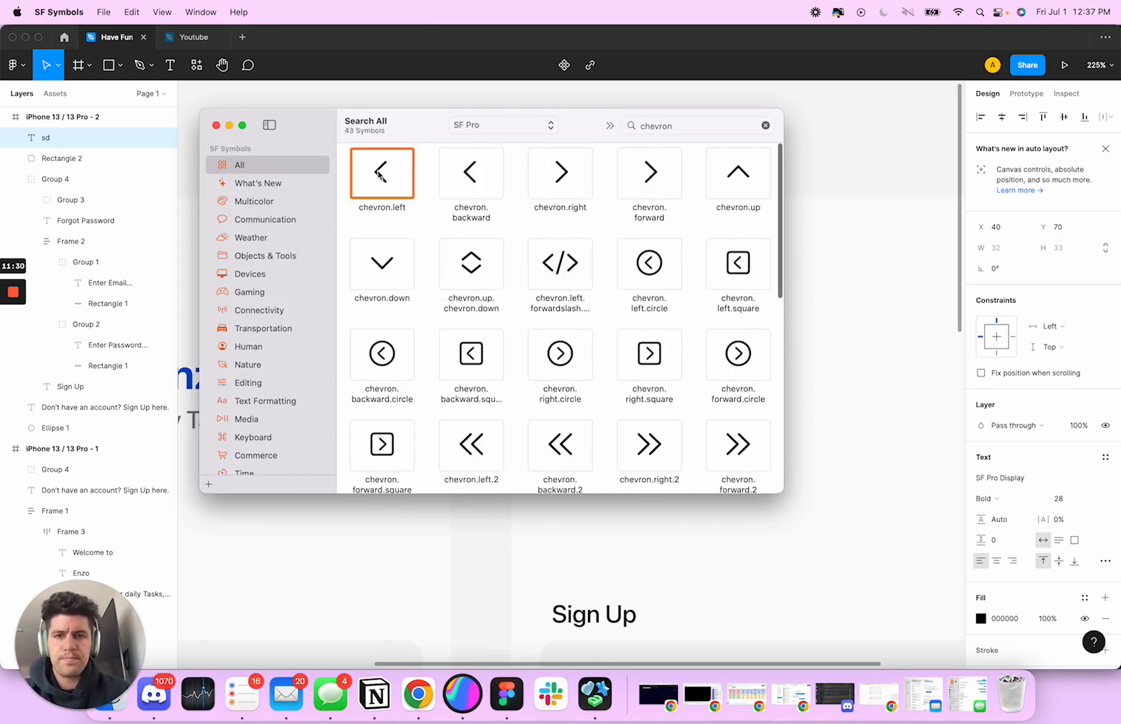
{"action": "right_click", "coordinate": [381, 178]}
{"action": "left_click", "coordinate": [405, 183]}
Return to Figma and replace the "sd" placeholder text with the copied left chevron
{"action": "left_click", "coordinate": [812, 223]}
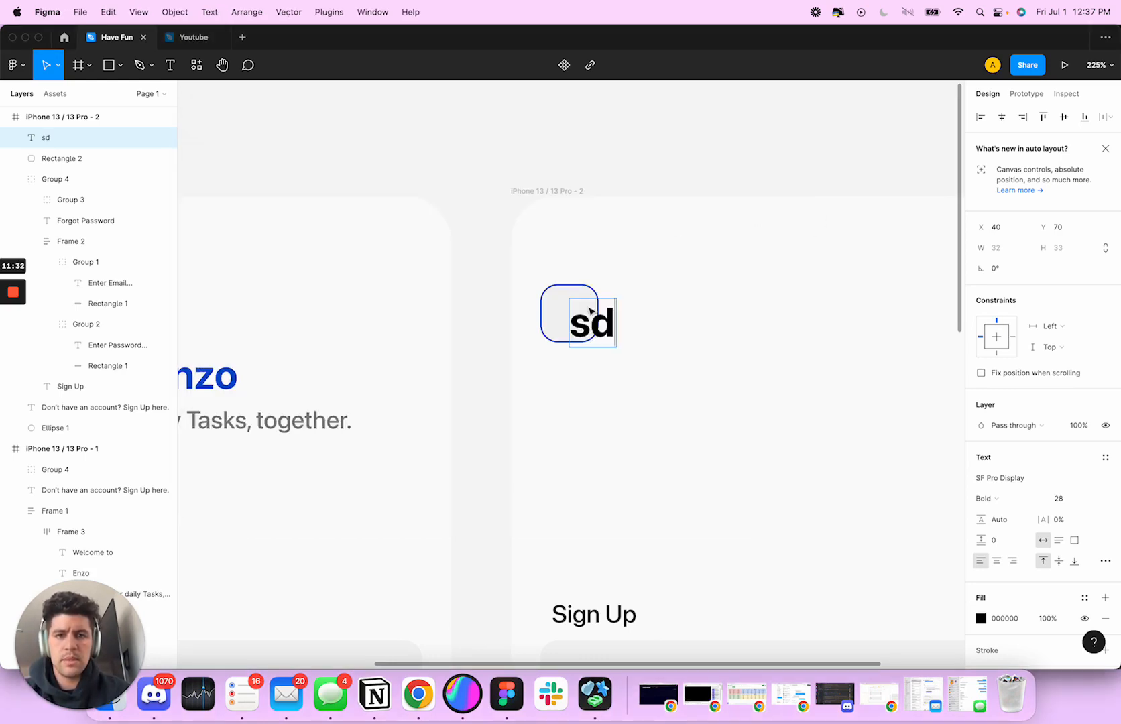
{"action": "double_click", "coordinate": [593, 315]}
{"action": "key", "text": "super+v"}
{"action": "key", "text": "Escape"}
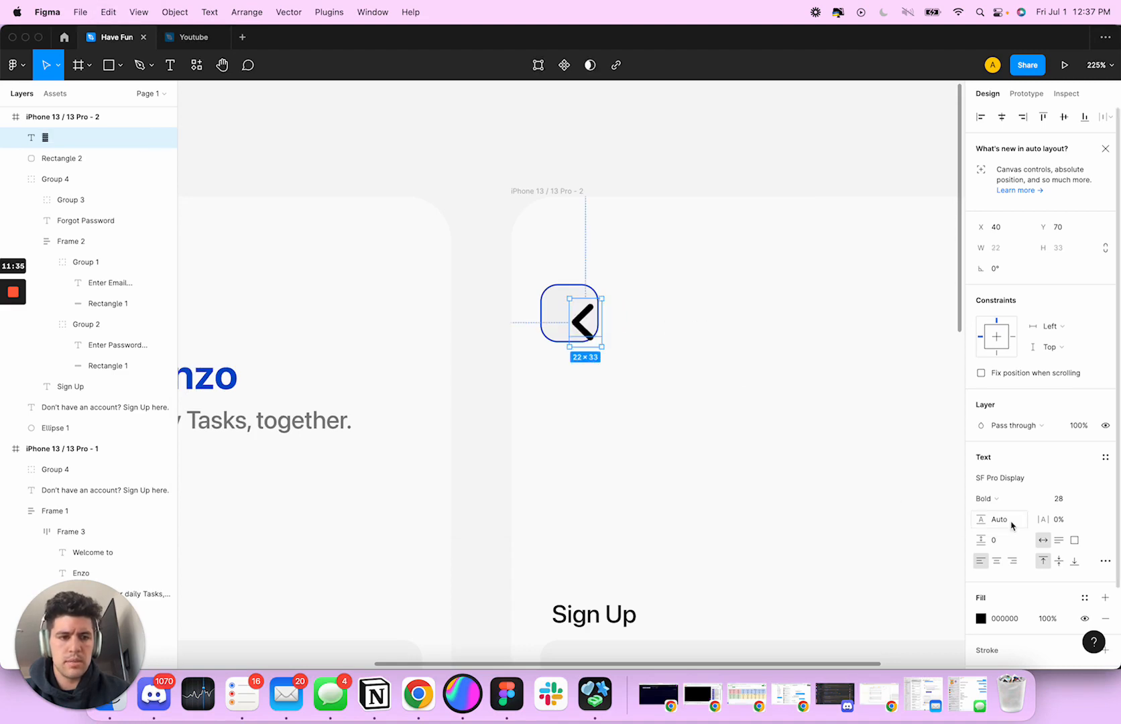
Set the chevron's font weight to Medium and its size to 17
{"action": "left_click", "coordinate": [986, 499]}
{"action": "left_click", "coordinate": [1007, 468]}
{"action": "left_click", "coordinate": [1067, 499]}
{"action": "type", "text": "1"}
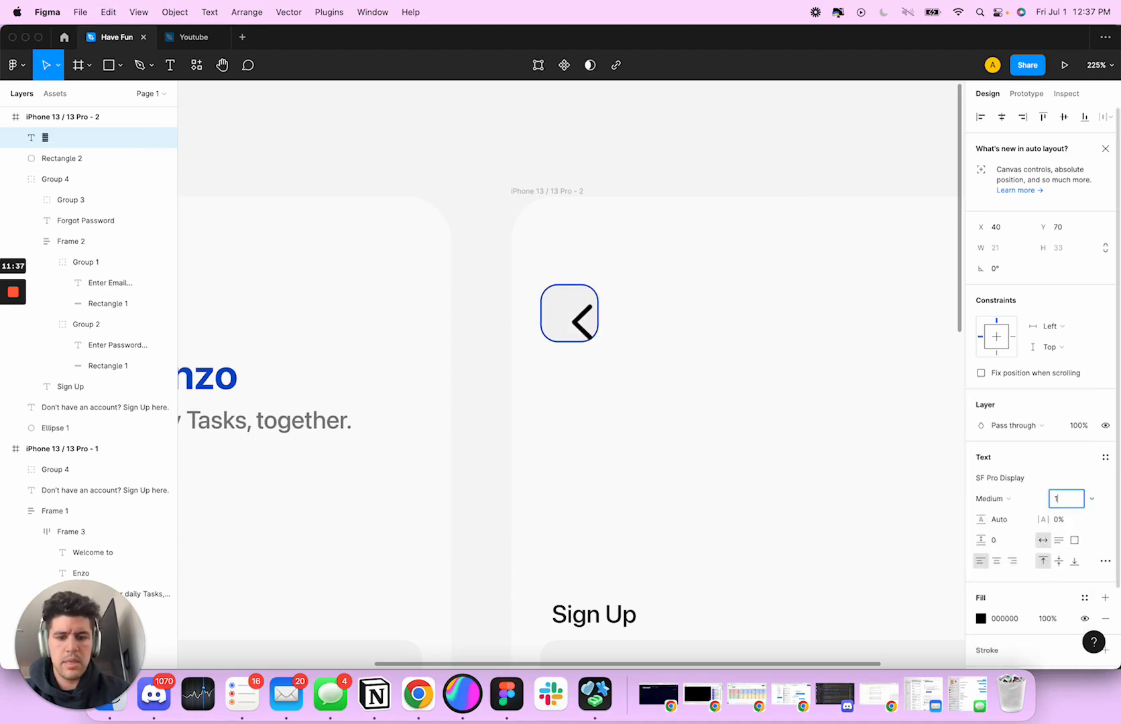
{"action": "type", "text": "28"}
{"action": "key", "text": "Tab"}
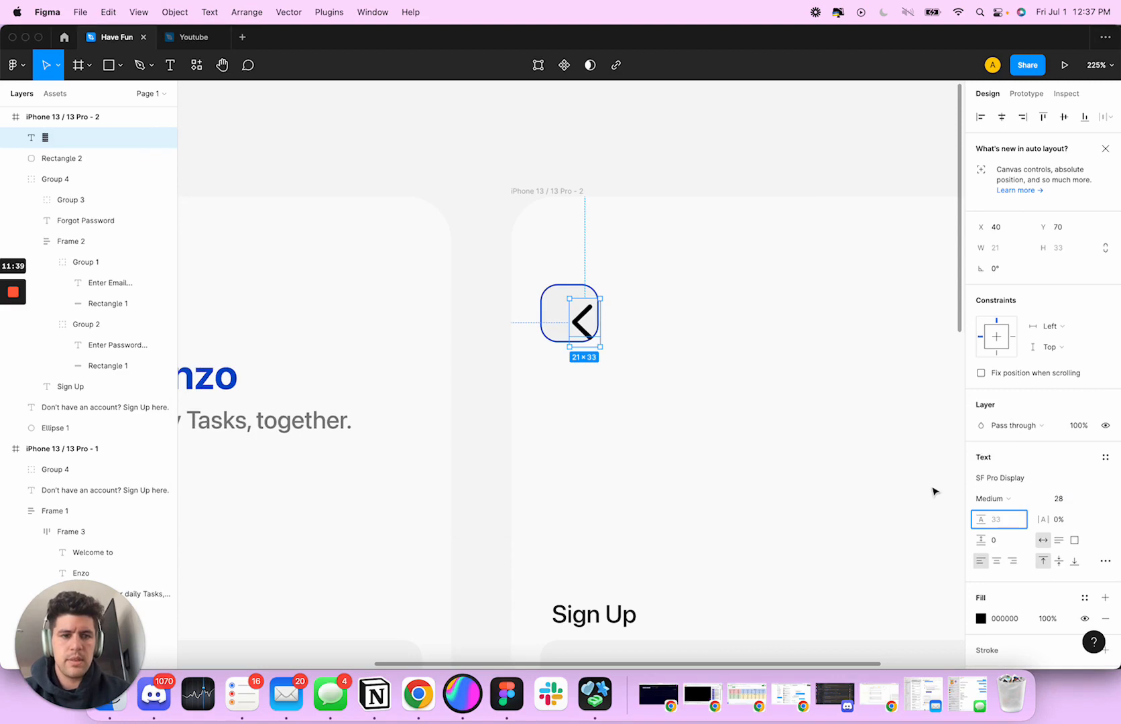
{"action": "left_click", "coordinate": [1071, 499]}
{"action": "type", "text": "17"}
{"action": "key", "text": "Return"}
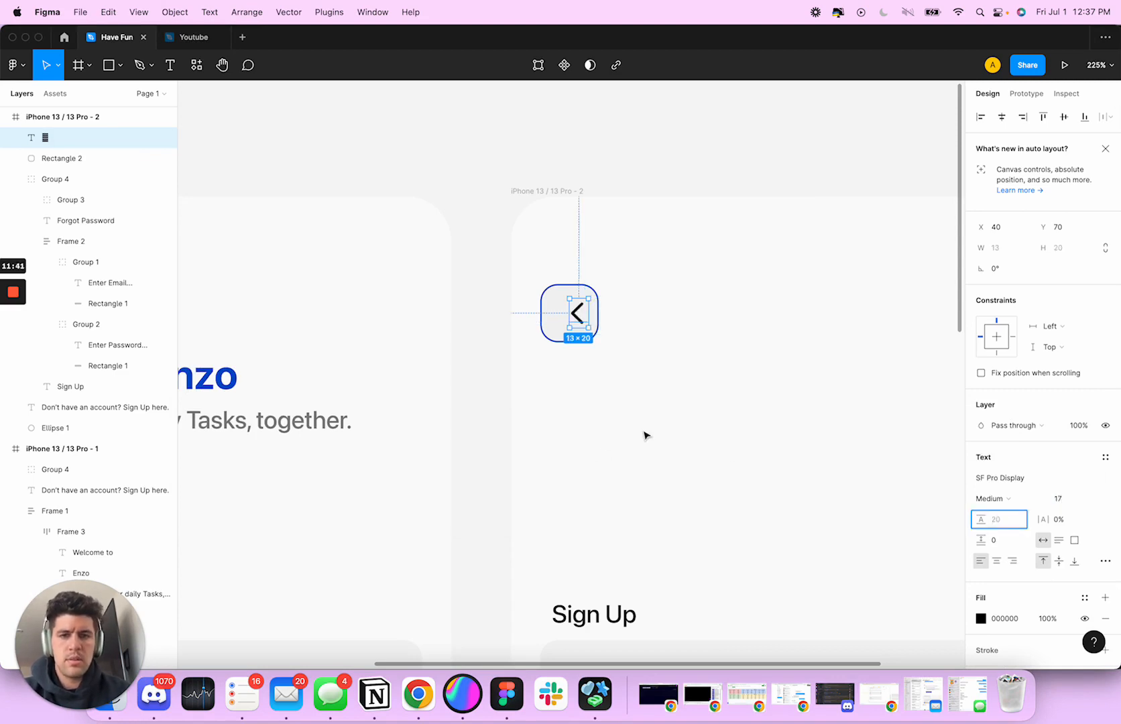
Place the chevron inside the rounded square, group the two, and centre the chevron horizontally within the group
{"action": "left_click_drag", "start_coordinate": [577, 315], "coordinate": [572, 319]}
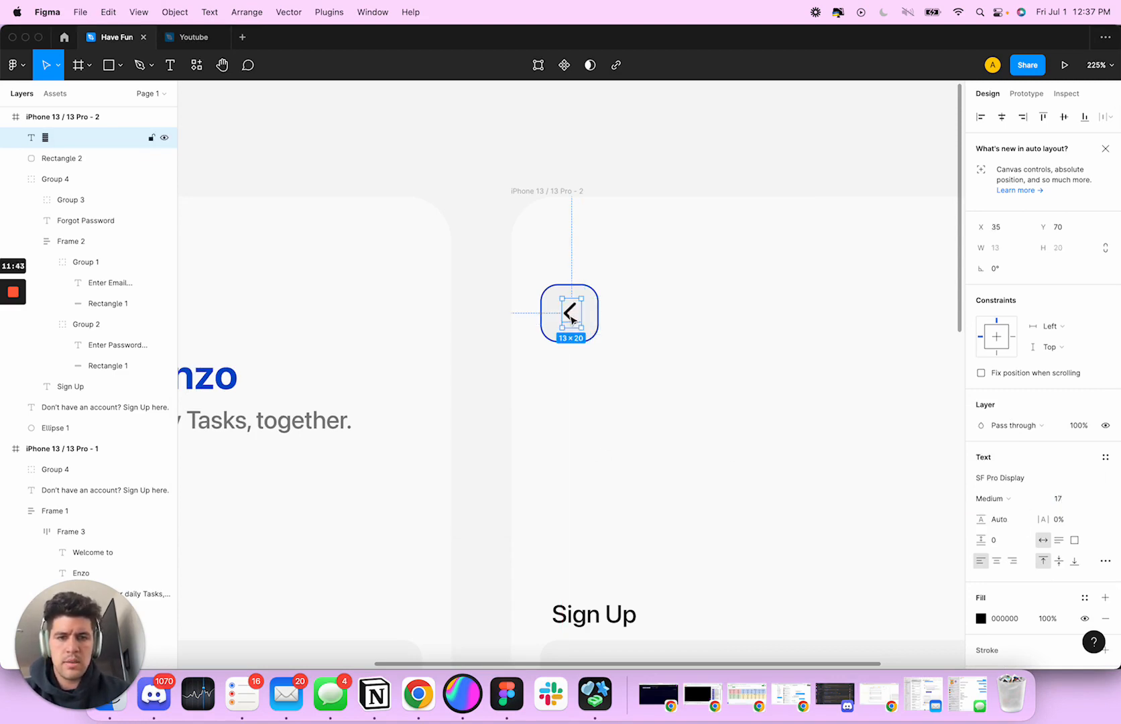
{"action": "left_click", "coordinate": [593, 318], "text": "shift"}
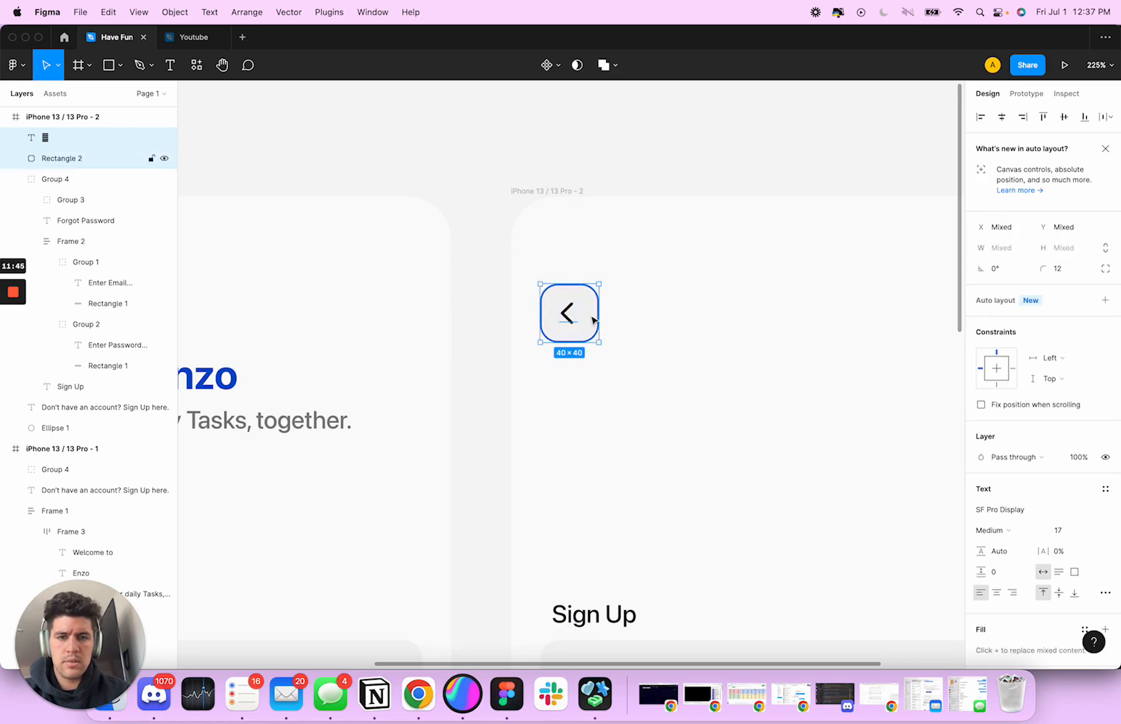
{"action": "key", "text": "super+g"}
{"action": "double_click", "coordinate": [575, 321]}
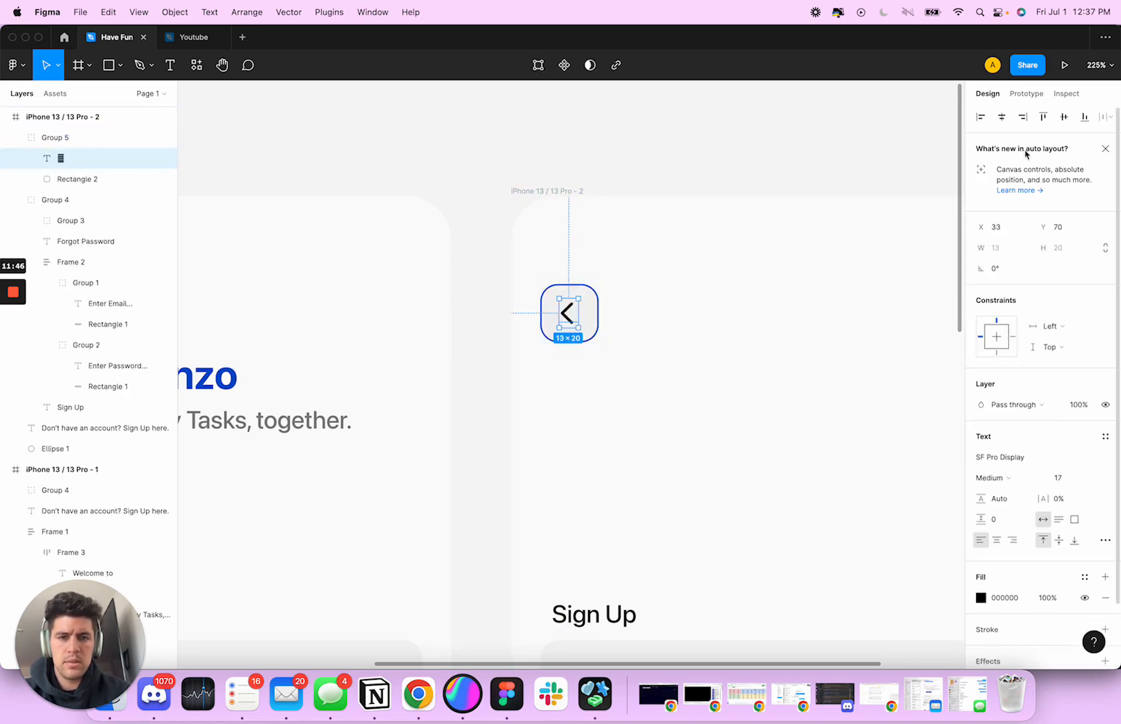
{"action": "left_click", "coordinate": [1006, 120]}
{"action": "left_click", "coordinate": [681, 315]}
Move the whole sign-up form group up, closer to the back button
{"action": "scroll", "coordinate": [662, 337], "scroll_direction": "down", "scroll_amount": 8}
{"action": "left_click_drag", "start_coordinate": [669, 306], "coordinate": [688, 326]}
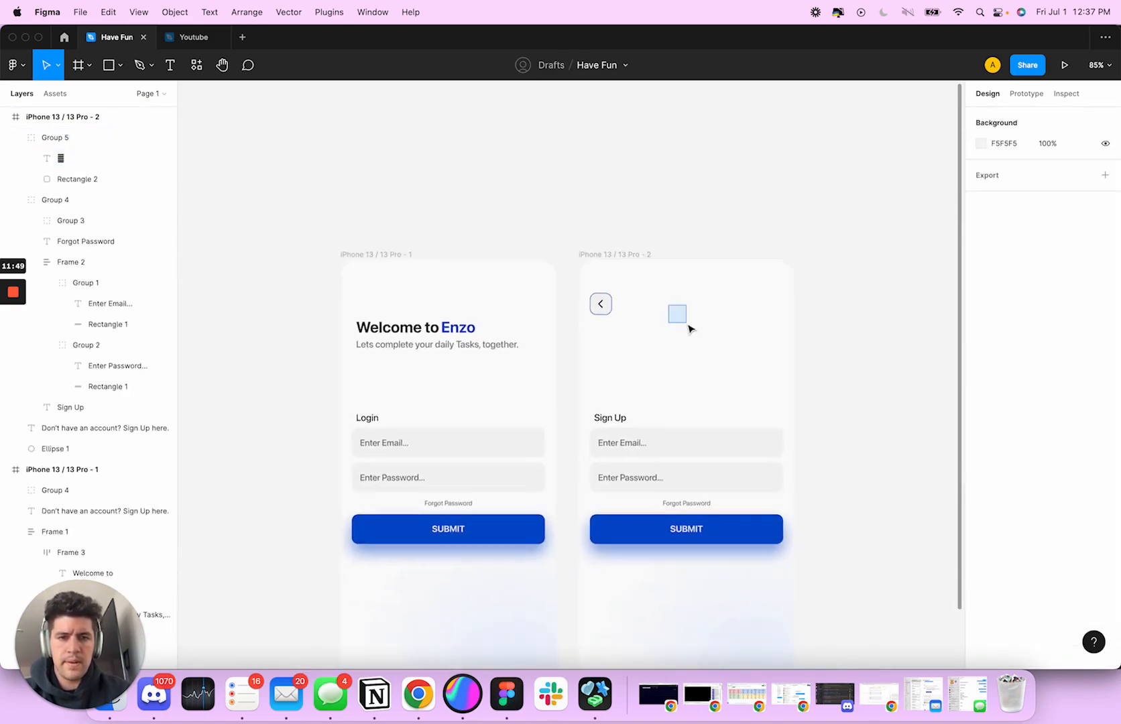
{"action": "scroll", "coordinate": [690, 329], "scroll_direction": "down", "scroll_amount": 10}
{"action": "left_click", "coordinate": [546, 285]}
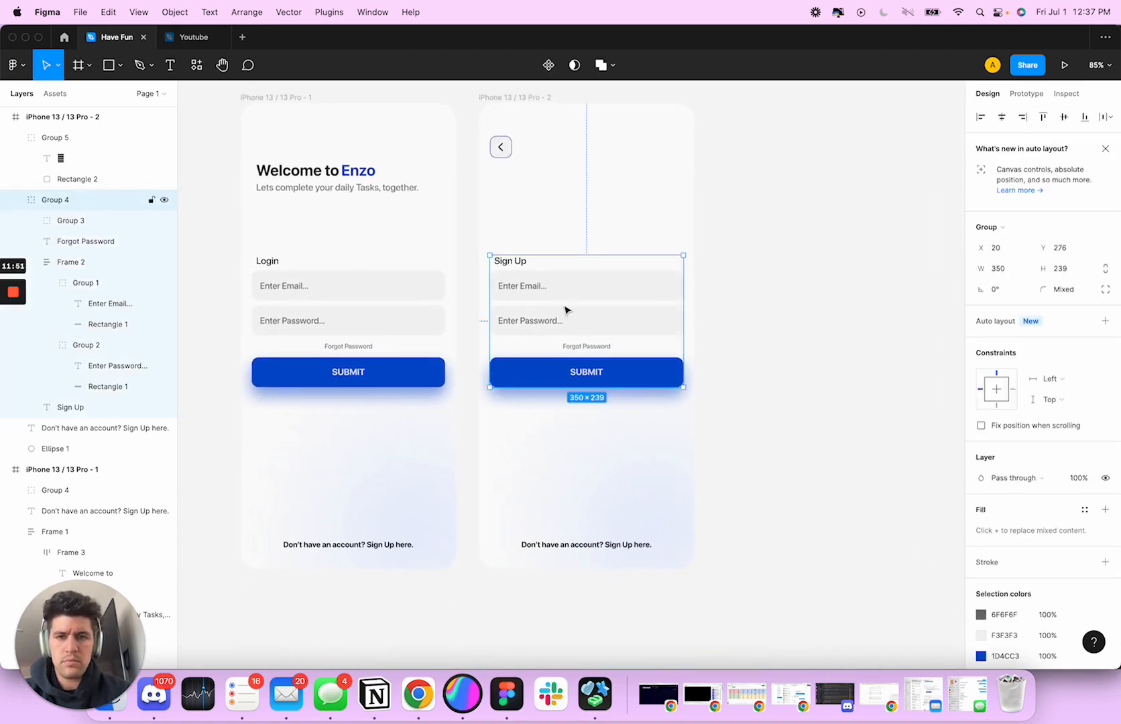
{"action": "left_click_drag", "start_coordinate": [565, 310], "coordinate": [568, 269]}
Try to duplicate the email field inside the sign-up form by copying and pasting, then undo the paste
{"action": "double_click", "coordinate": [545, 262]}
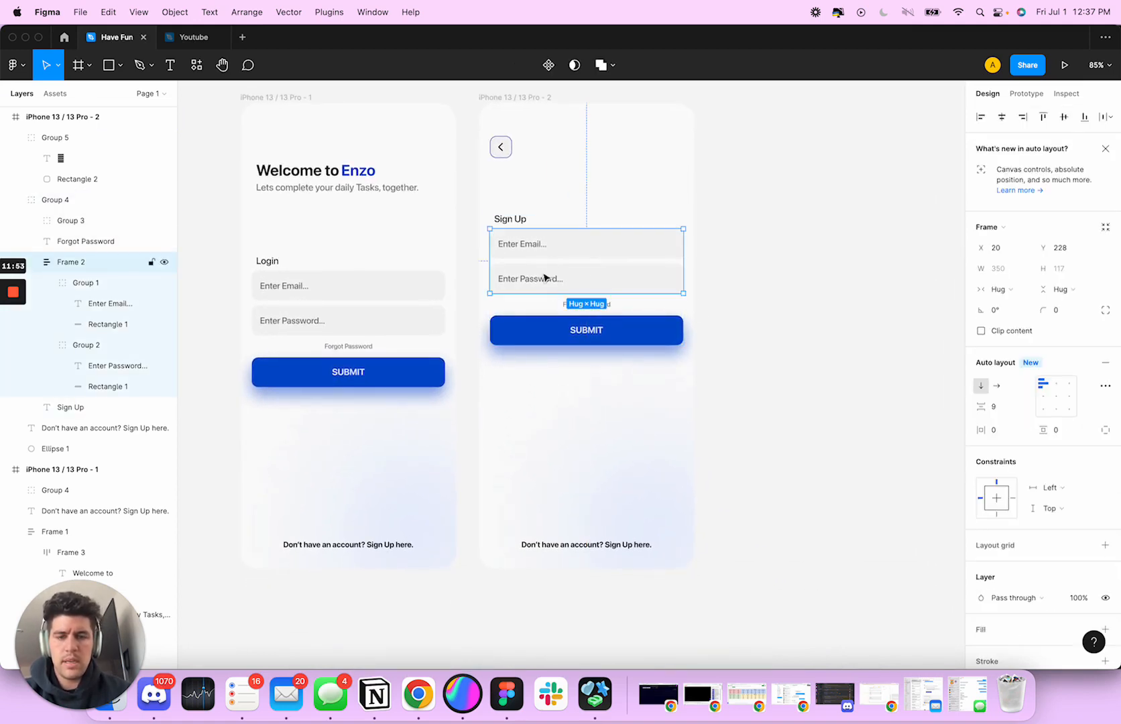
{"action": "double_click", "coordinate": [545, 278]}
{"action": "left_click", "coordinate": [548, 256]}
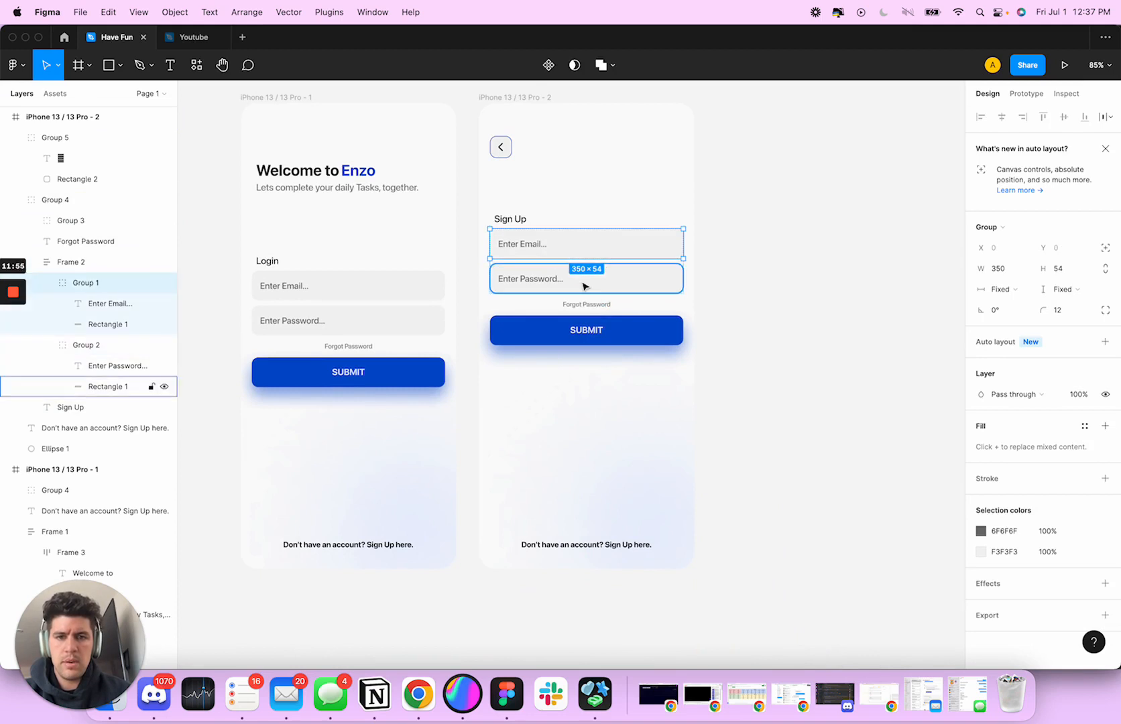
{"action": "key", "text": "super+c"}
{"action": "key", "text": "super+v"}
{"action": "key", "text": "super+z"}
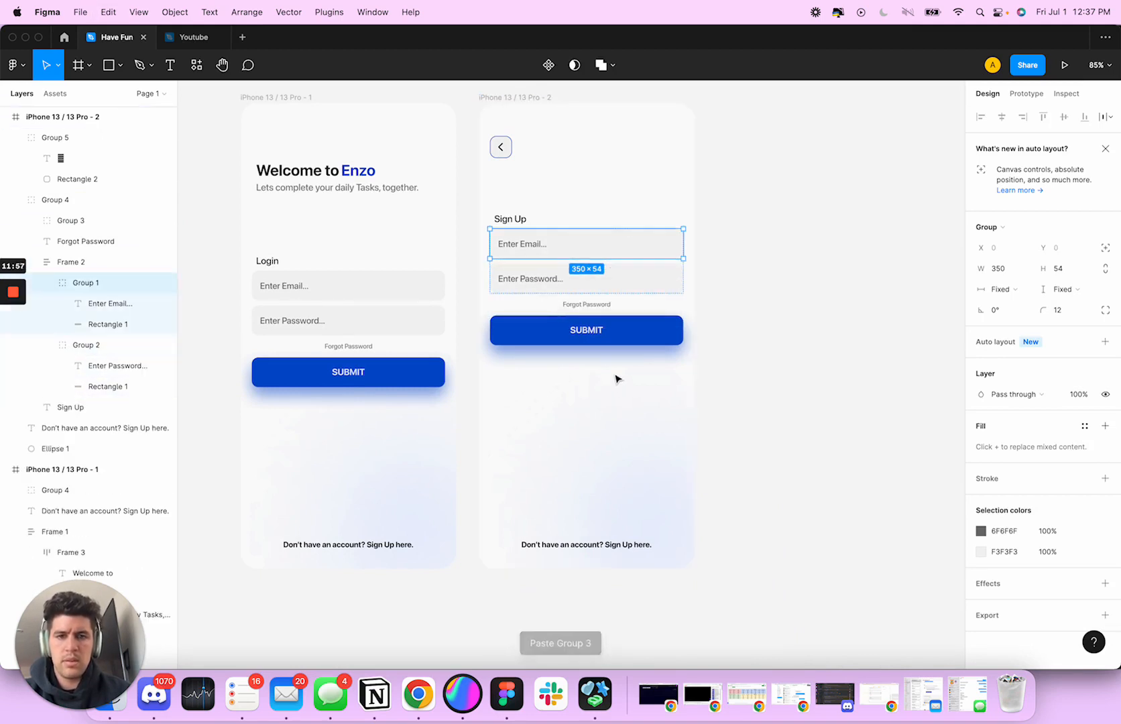
{"action": "left_click", "coordinate": [618, 379]}
Ungroup the sign-up form and move its SUBMIT button down to Y 542
{"action": "left_click", "coordinate": [593, 333]}
{"action": "key", "text": "shift+super+g"}
{"action": "left_click", "coordinate": [568, 334]}
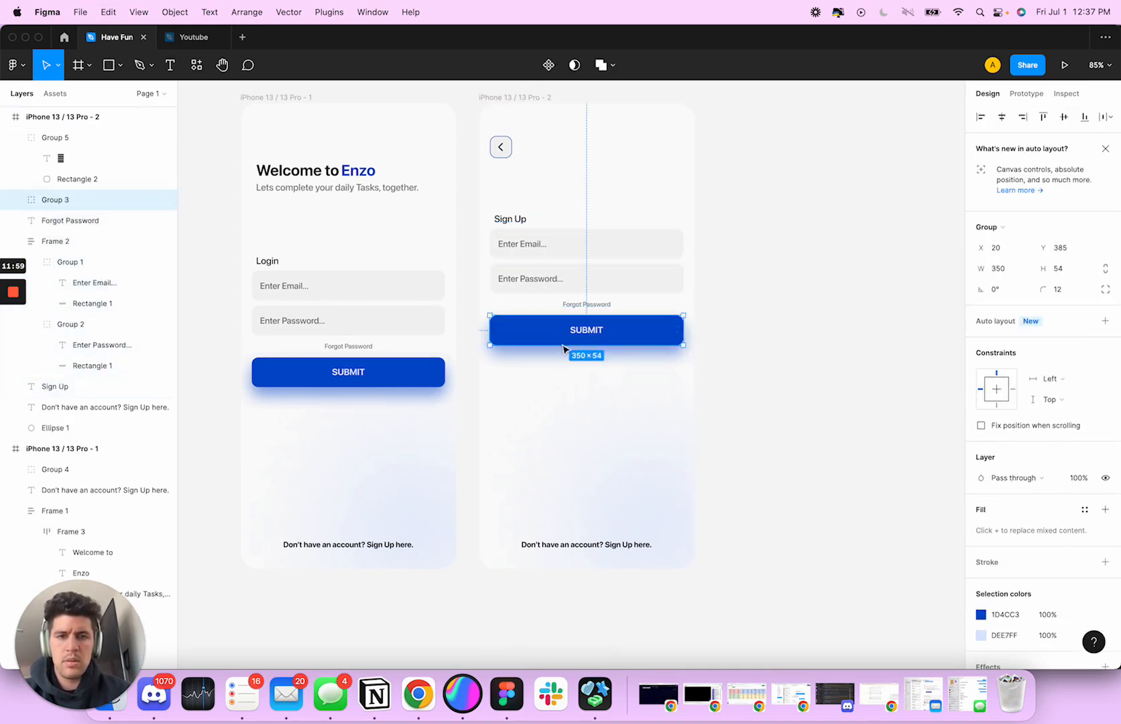
{"action": "left_click_drag", "start_coordinate": [563, 347], "coordinate": [568, 422]}
Hide the "Don't have an account? Sign Up here." text on the sign-up screen
{"action": "left_click", "coordinate": [584, 305]}
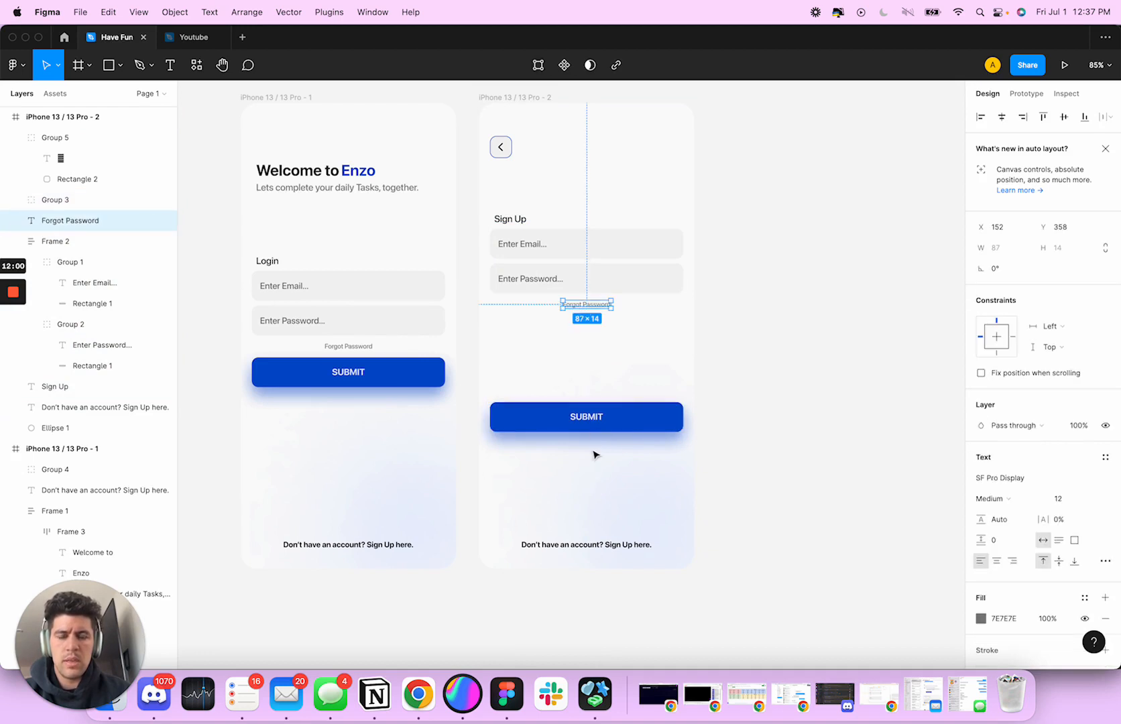
{"action": "left_click", "coordinate": [600, 542]}
{"action": "key", "text": "shift+super+h"}
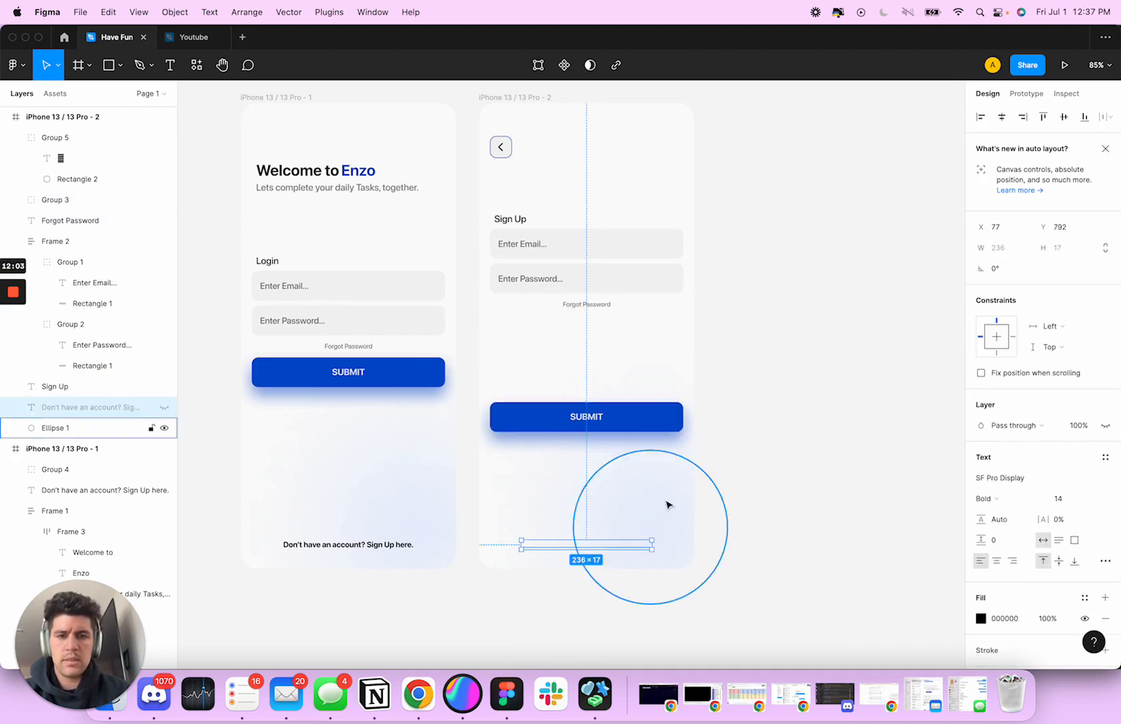
Change the fill of the sign-up screen's blurred background ellipse from blue to a light purple
{"action": "left_click", "coordinate": [668, 504]}
{"action": "left_click", "coordinate": [981, 478]}
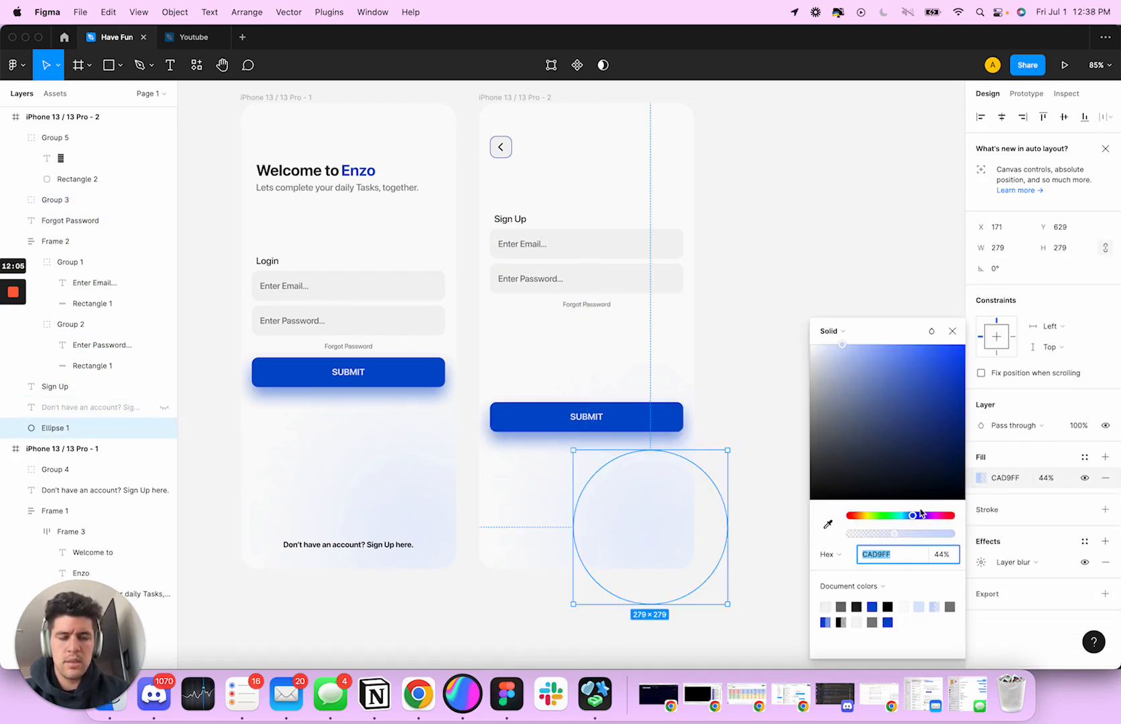
{"action": "left_click_drag", "start_coordinate": [916, 518], "coordinate": [925, 520]}
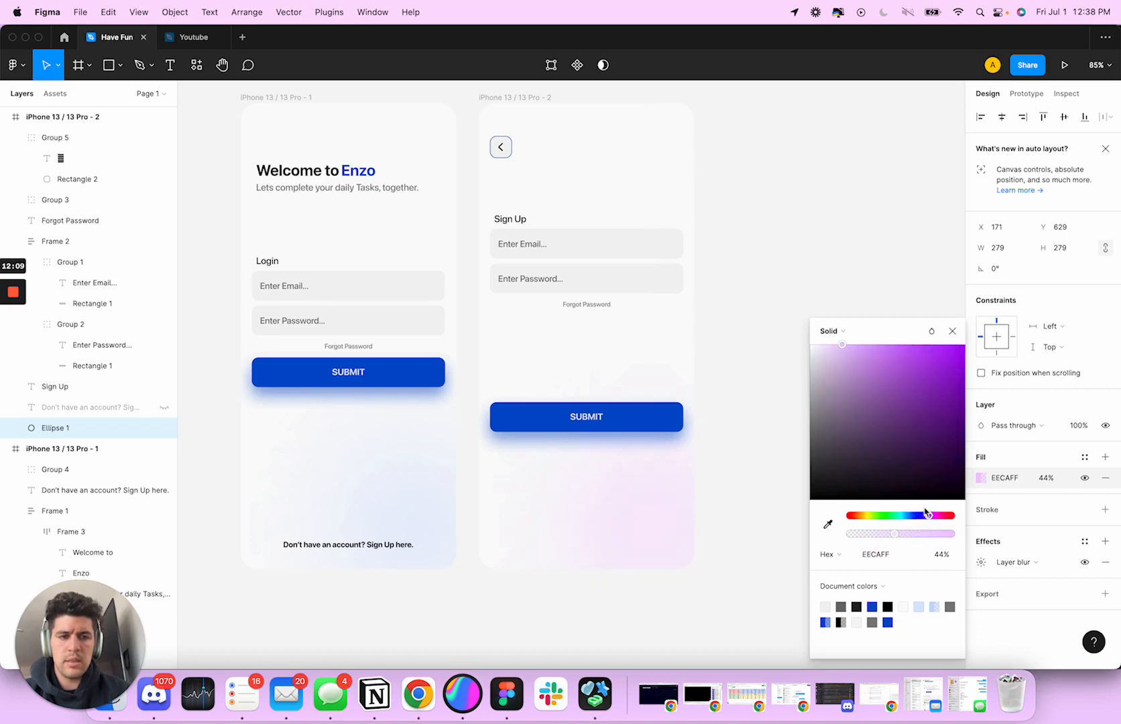
{"action": "left_click_drag", "start_coordinate": [931, 517], "coordinate": [924, 517]}
{"action": "left_click_drag", "start_coordinate": [919, 355], "coordinate": [863, 351]}
{"action": "left_click", "coordinate": [952, 331]}
{"action": "left_click", "coordinate": [811, 318]}
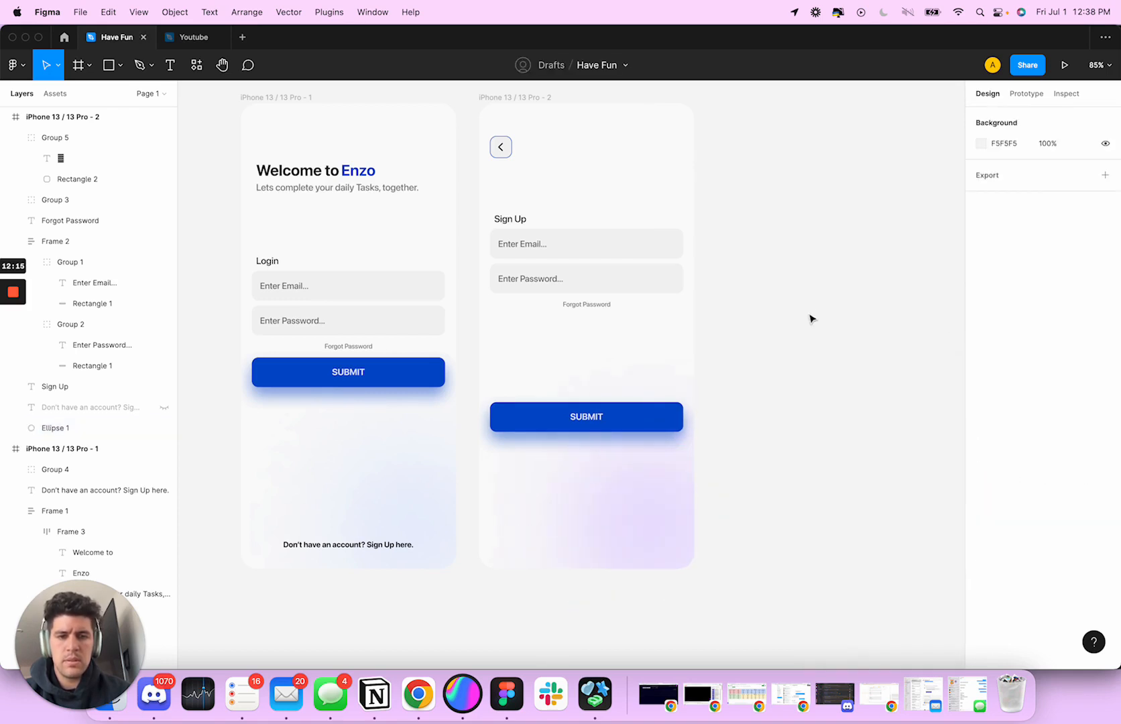
Change the fill of the sign-up screen's SUBMIT button rectangle to purple 491DC3
{"action": "scroll", "coordinate": [811, 319], "scroll_direction": "left", "scroll_amount": 2}
{"action": "scroll", "coordinate": [811, 319], "scroll_direction": "up", "scroll_amount": 1}
{"action": "left_click", "coordinate": [711, 456]}
{"action": "left_click", "coordinate": [790, 414]}
{"action": "scroll", "coordinate": [791, 414], "scroll_direction": "right", "scroll_amount": 2}
{"action": "scroll", "coordinate": [791, 414], "scroll_direction": "down", "scroll_amount": 1}
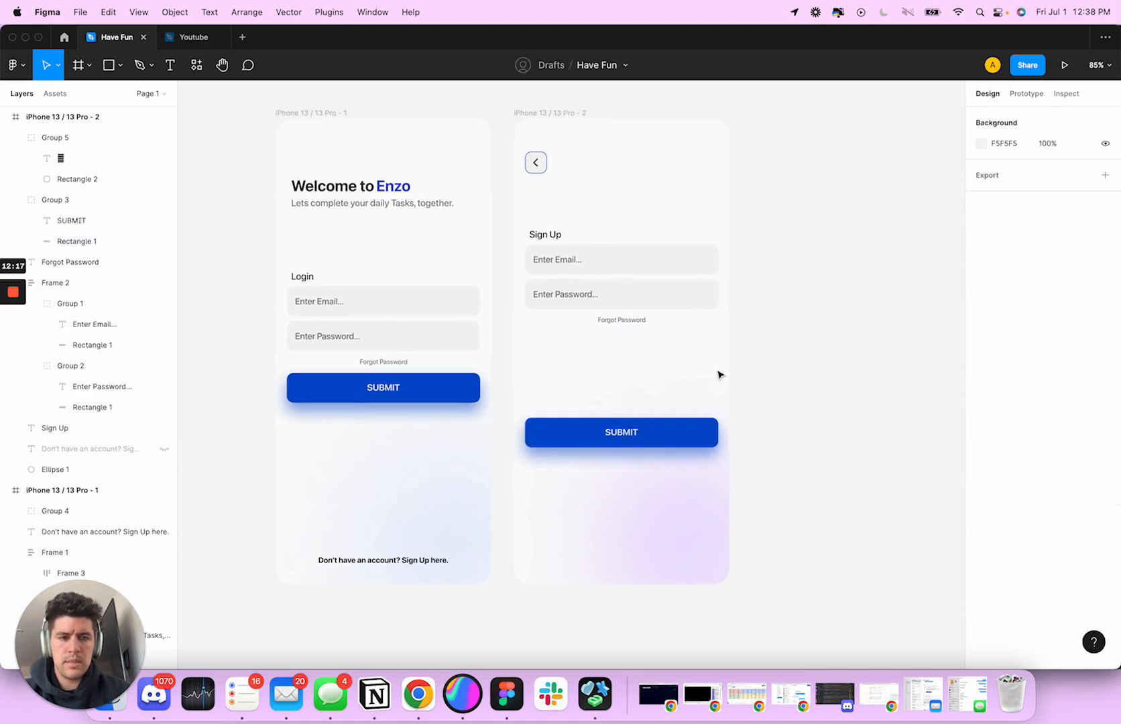
{"action": "left_click", "coordinate": [666, 429]}
{"action": "double_click", "coordinate": [621, 442]}
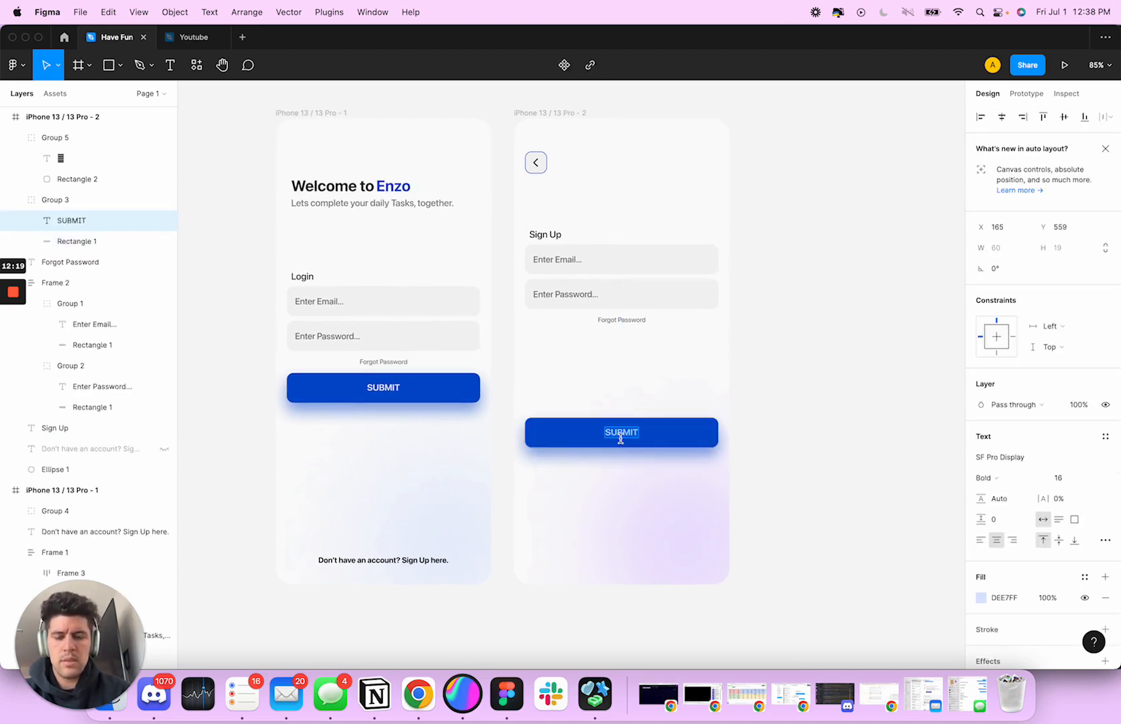
{"action": "key", "text": "Escape"}
{"action": "left_click", "coordinate": [661, 434]}
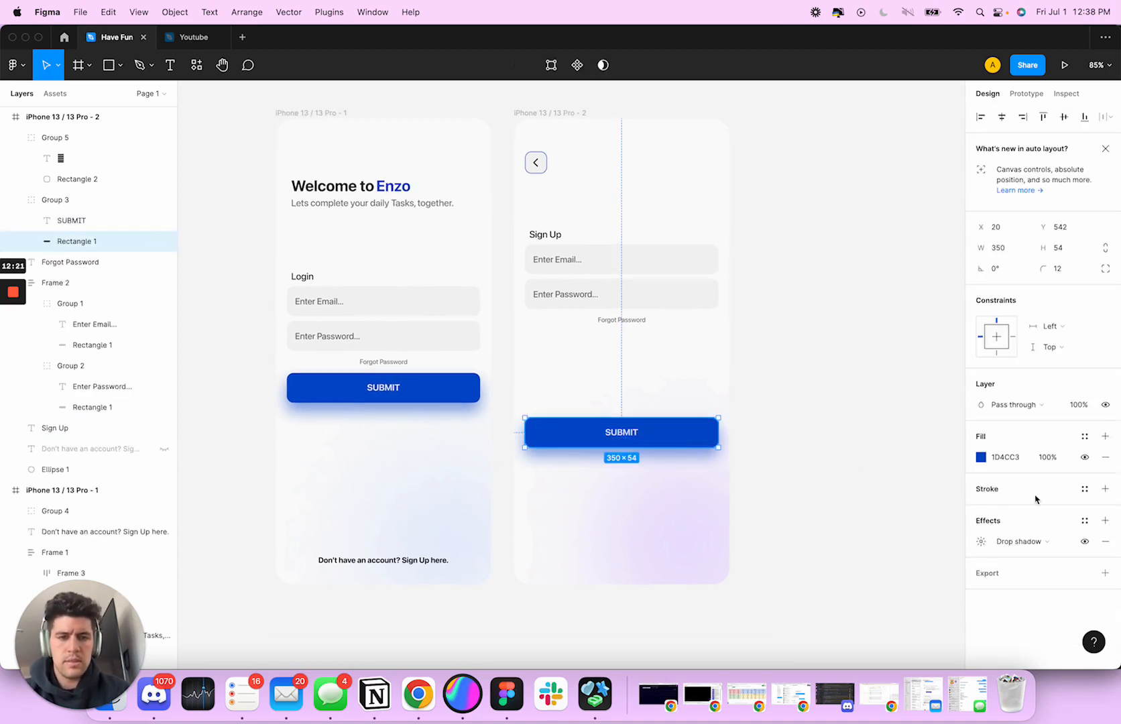
{"action": "left_click", "coordinate": [981, 458]}
{"action": "left_click_drag", "start_coordinate": [918, 517], "coordinate": [919, 520]}
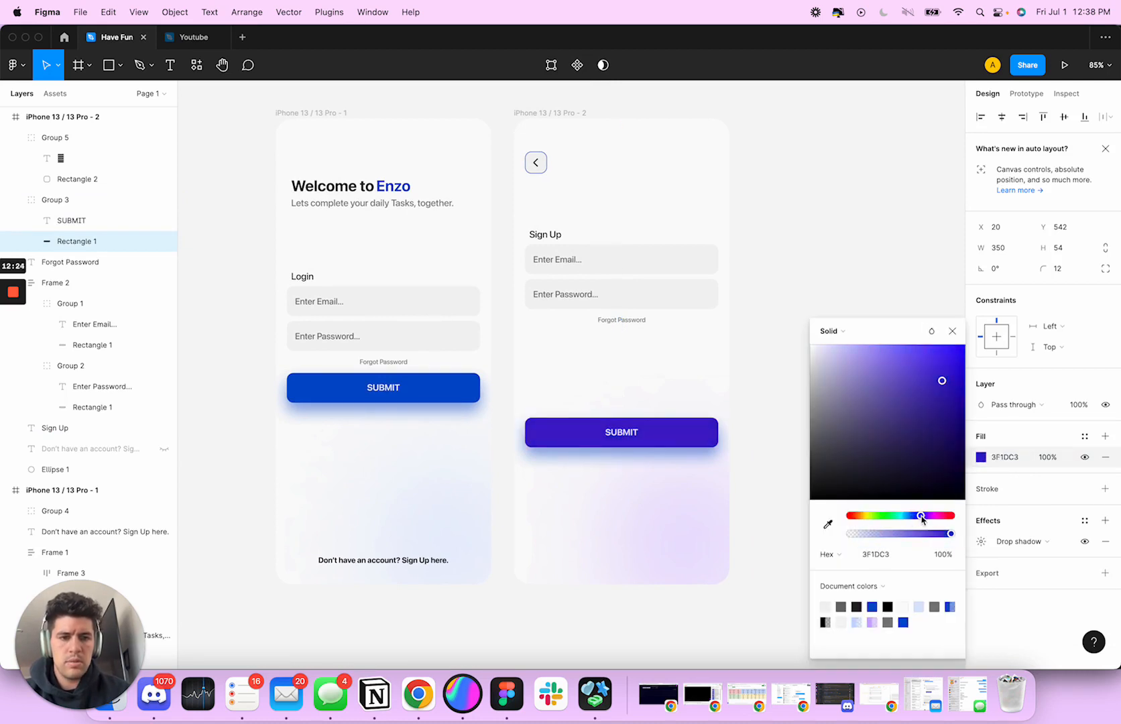
{"action": "left_click", "coordinate": [741, 352]}
Copy the purple hex value 491DC3 from the sign-up SUBMIT button group's colours
{"action": "left_click", "coordinate": [713, 420]}
{"action": "left_click", "coordinate": [1003, 615]}
{"action": "key", "text": "cmd+c"}
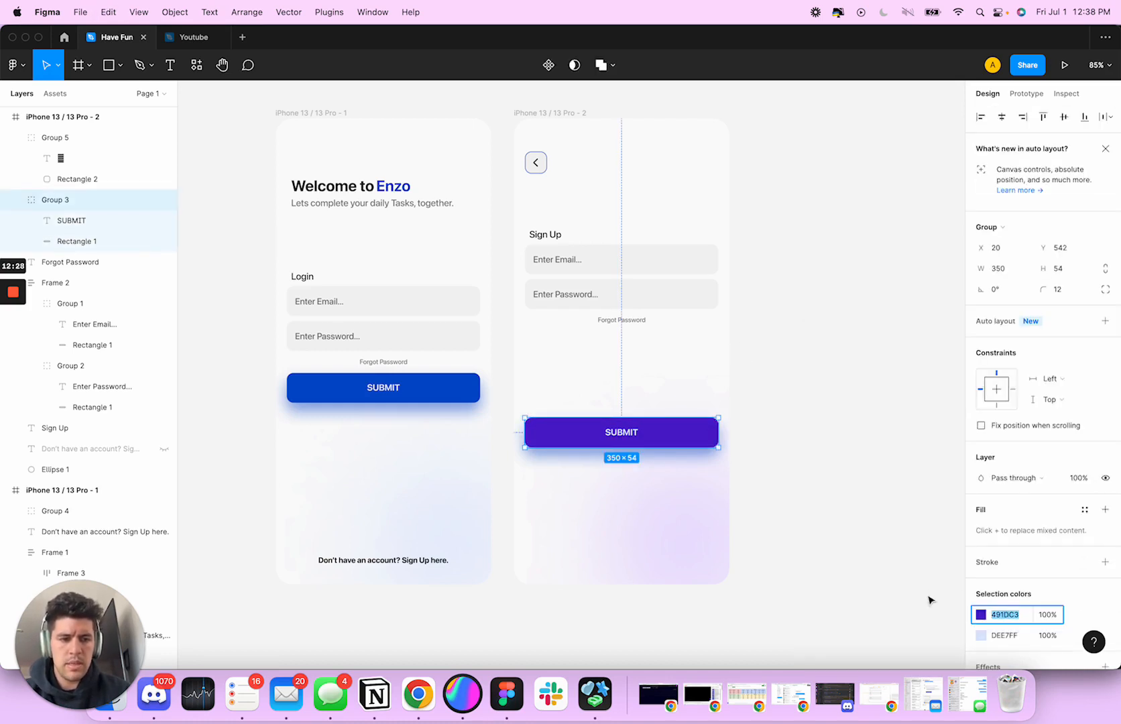
Try the copied purple 491DC3 as the SUBMIT label's colour, then undo it
{"action": "left_click", "coordinate": [1005, 636]}
{"action": "scroll", "coordinate": [1013, 637], "scroll_direction": "down", "scroll_amount": 2}
{"action": "key", "text": "cmd+v"}
{"action": "key", "text": "Tab"}
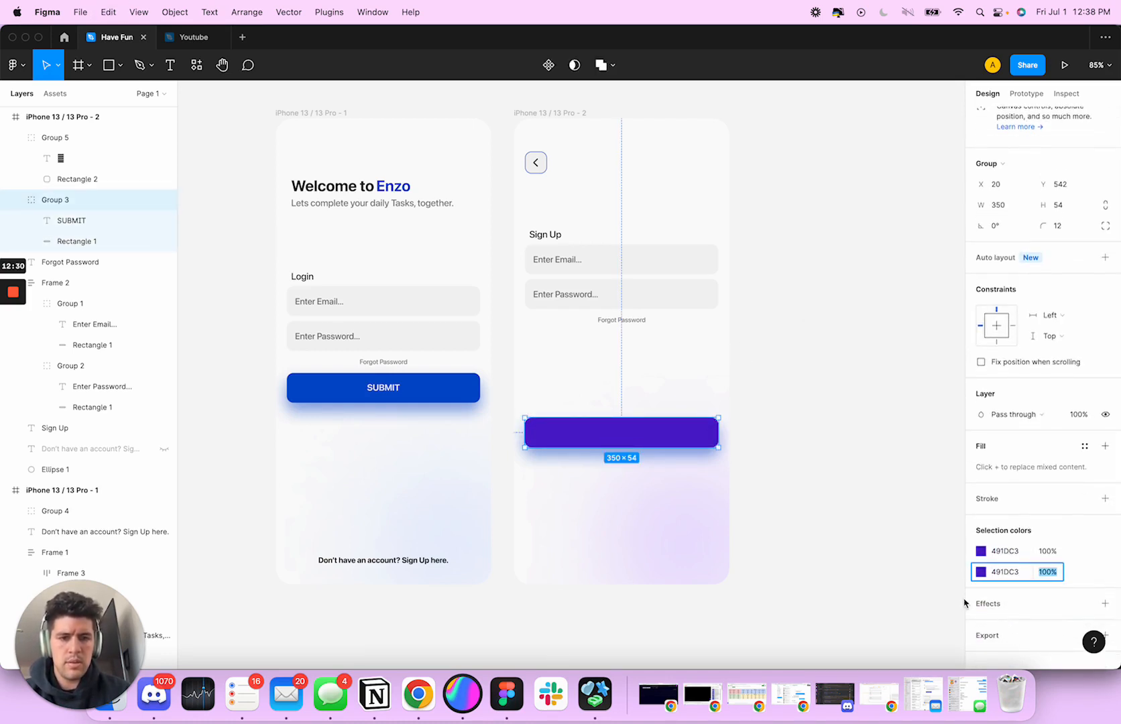
{"action": "key", "text": "cmd+z"}
Recolour the sign-up SUBMIT label by applying the copied purple and lightening it to E3D9FF
{"action": "scroll", "coordinate": [976, 570], "scroll_direction": "down", "scroll_amount": 1}
{"action": "left_click", "coordinate": [983, 557]}
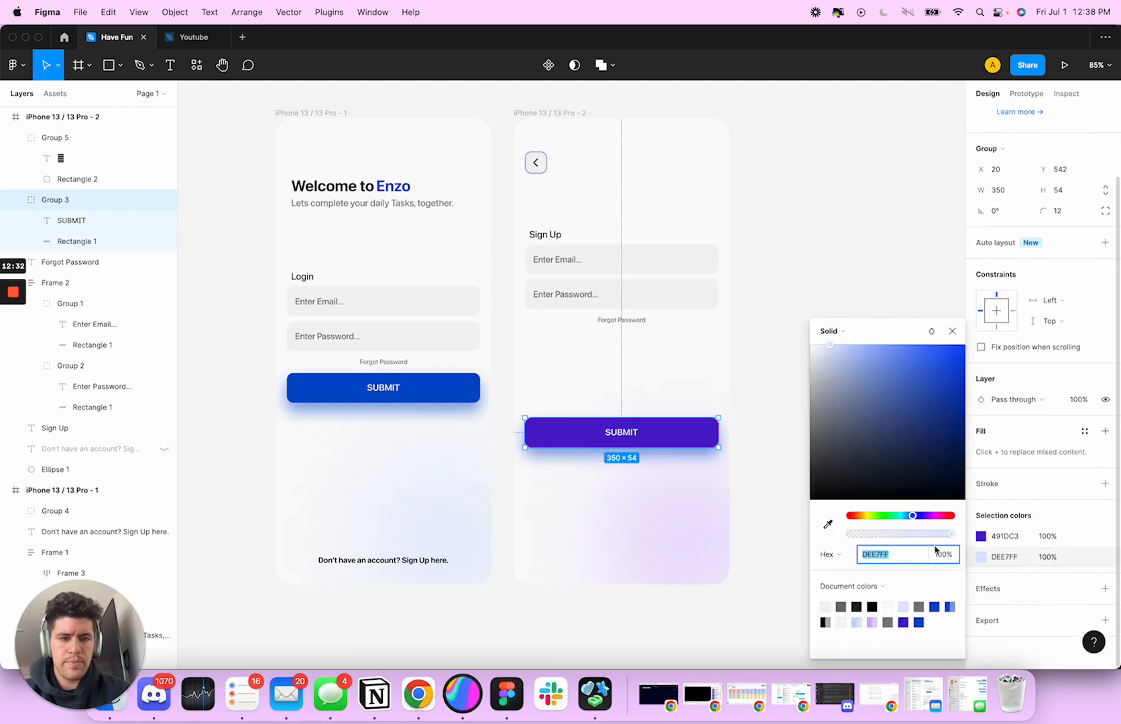
{"action": "key", "text": "cmd+v"}
{"action": "key", "text": "Tab"}
{"action": "left_click", "coordinate": [843, 347]}
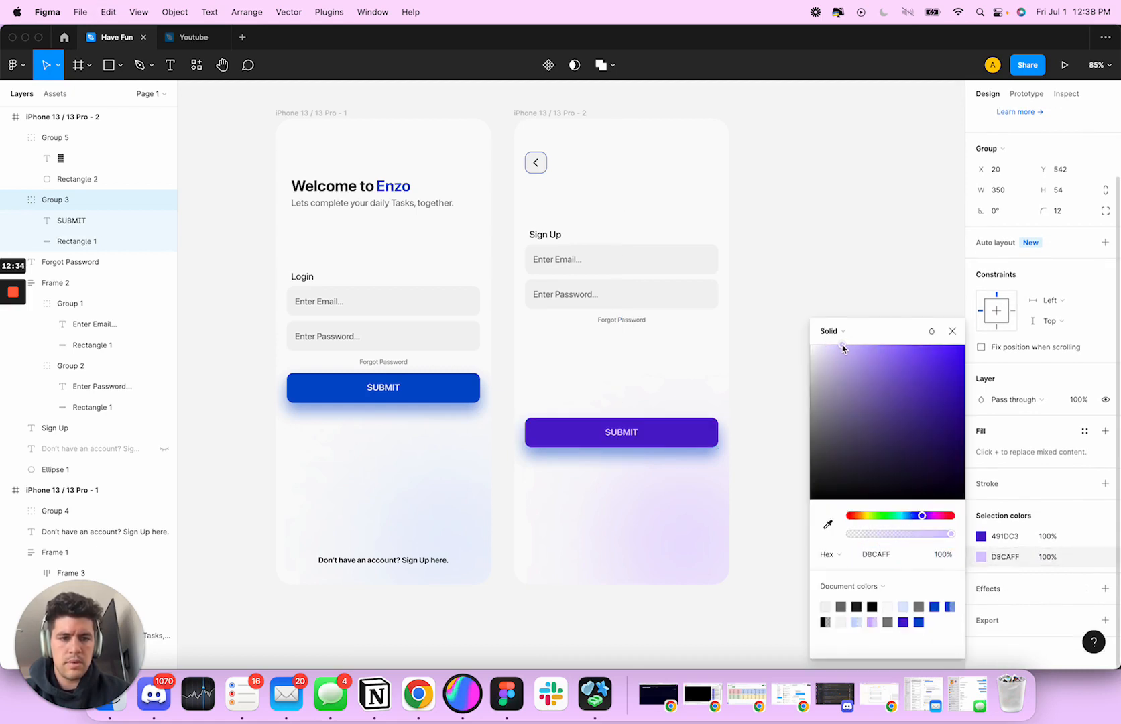
{"action": "left_click", "coordinate": [949, 333]}
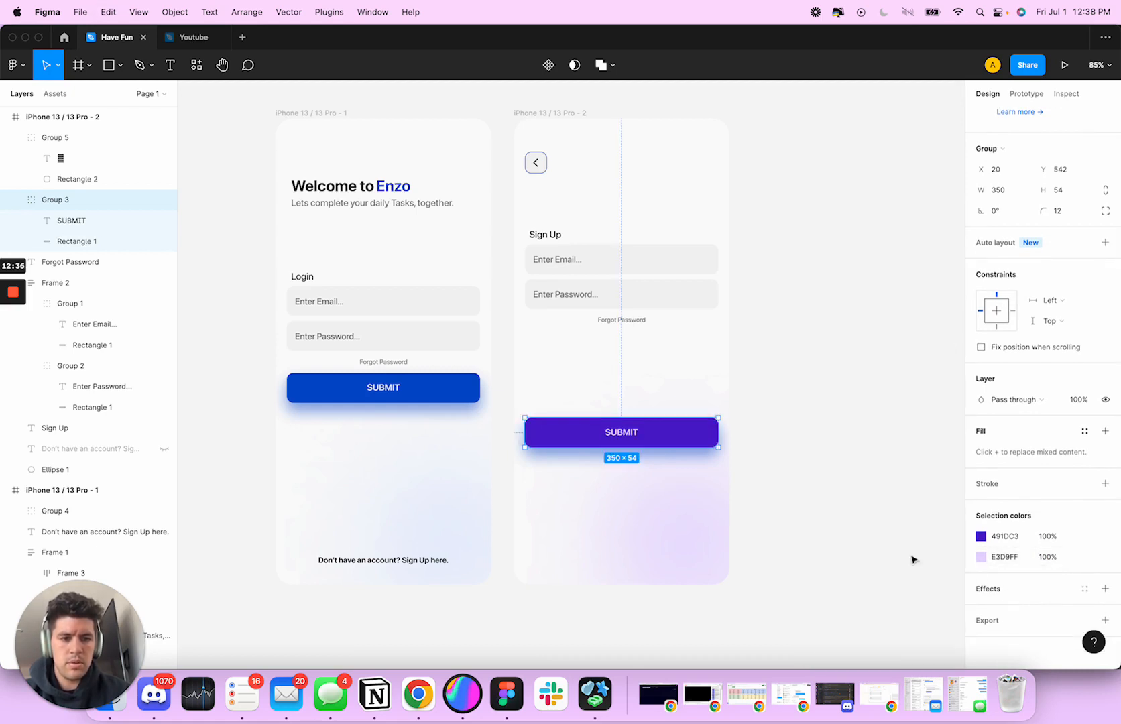
Set the drop shadow colour of the sign-up SUBMIT button's rectangle to the copied purple 491DC3
{"action": "double_click", "coordinate": [712, 443]}
{"action": "left_click", "coordinate": [983, 549]}
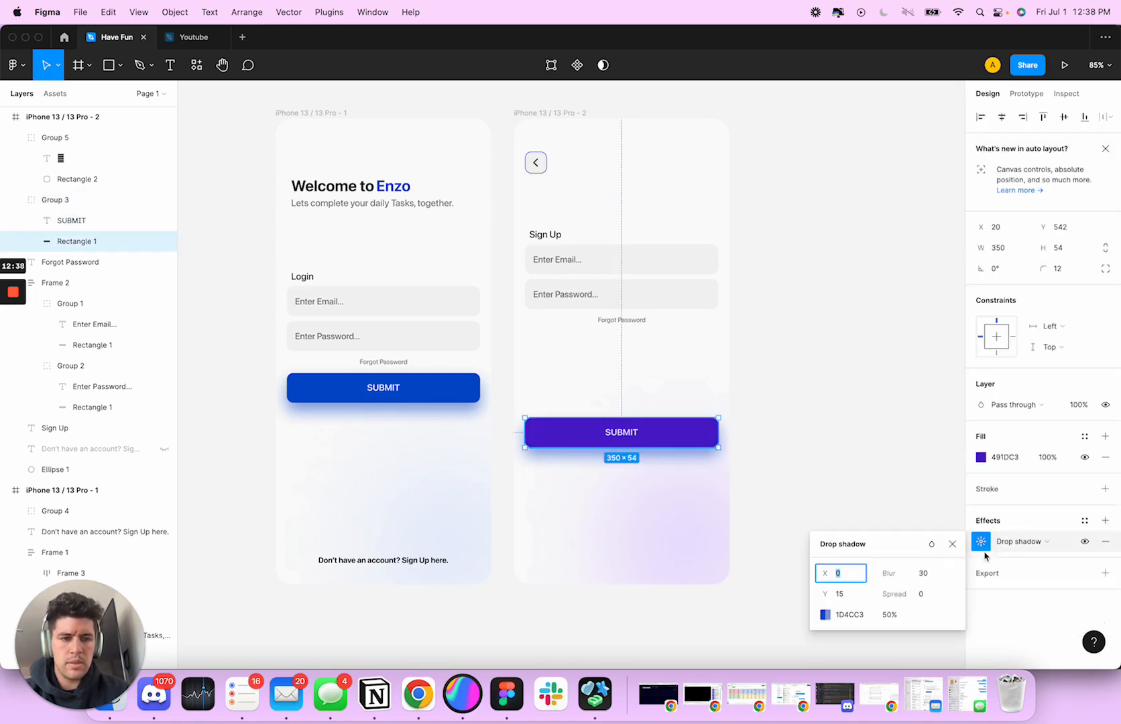
{"action": "scroll", "coordinate": [773, 426], "scroll_direction": "right", "scroll_amount": 1}
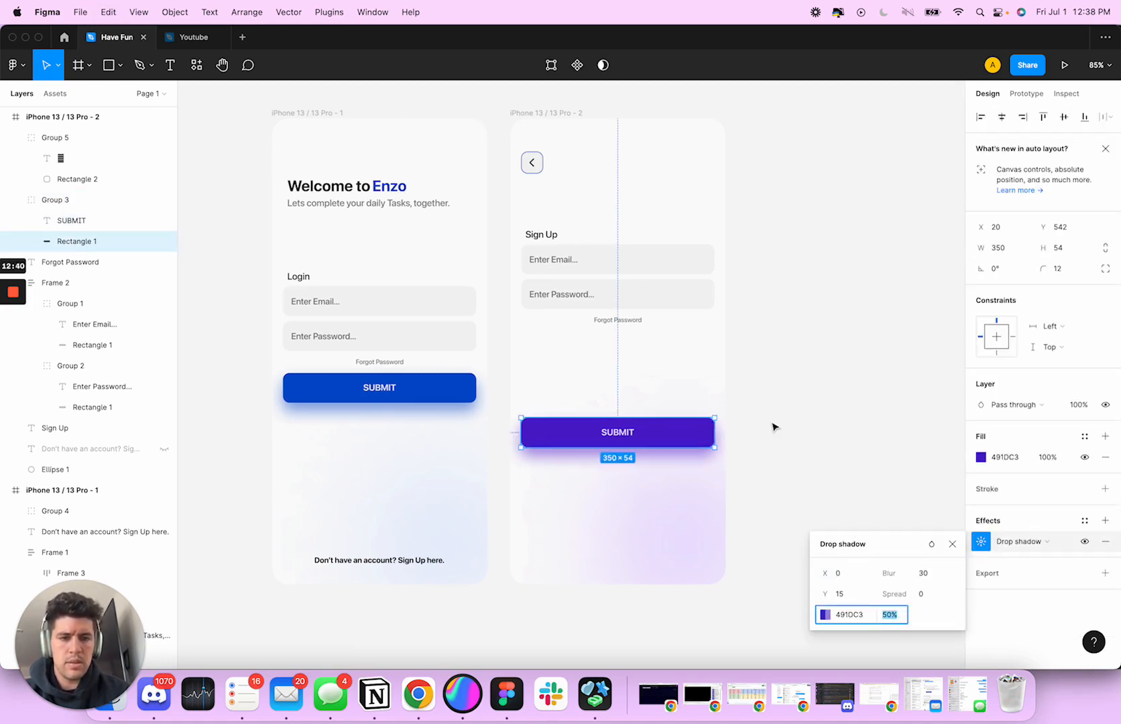
{"action": "left_click", "coordinate": [775, 422]}
{"action": "scroll", "coordinate": [777, 422], "scroll_direction": "left", "scroll_amount": 5}
{"action": "scroll", "coordinate": [776, 423], "scroll_direction": "up", "scroll_amount": 4}
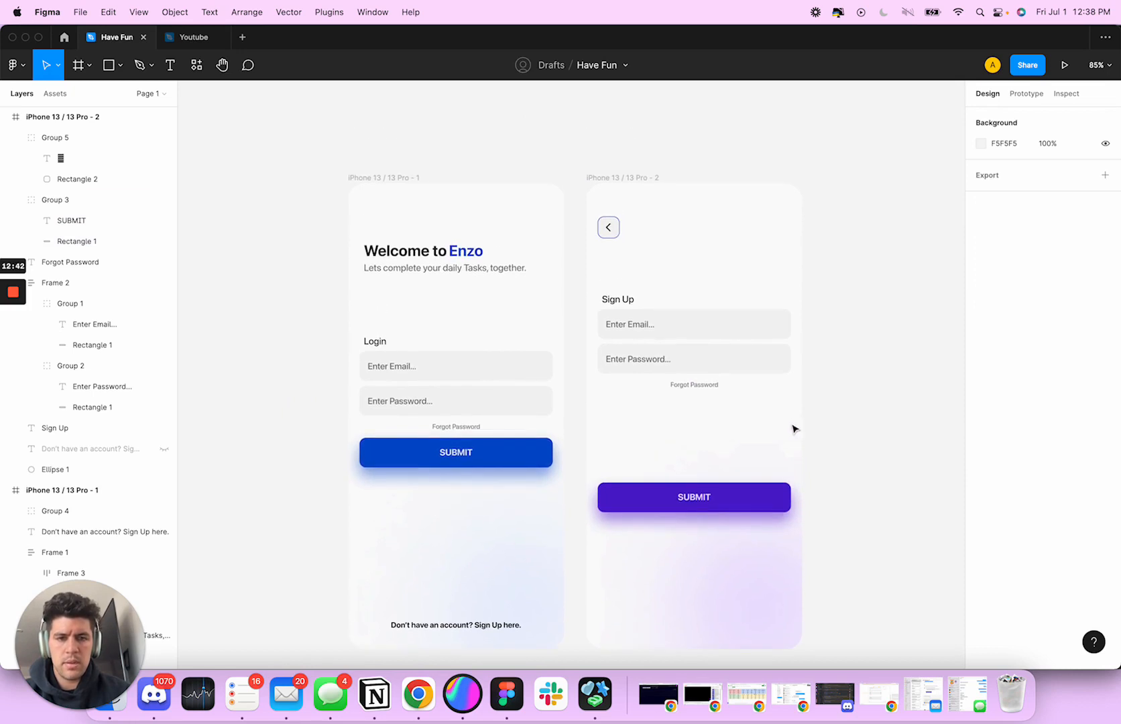
Apply the copied purple 491DC3 to the stroke of the back button's rectangle on the sign-up screen
{"action": "left_click", "coordinate": [644, 367]}
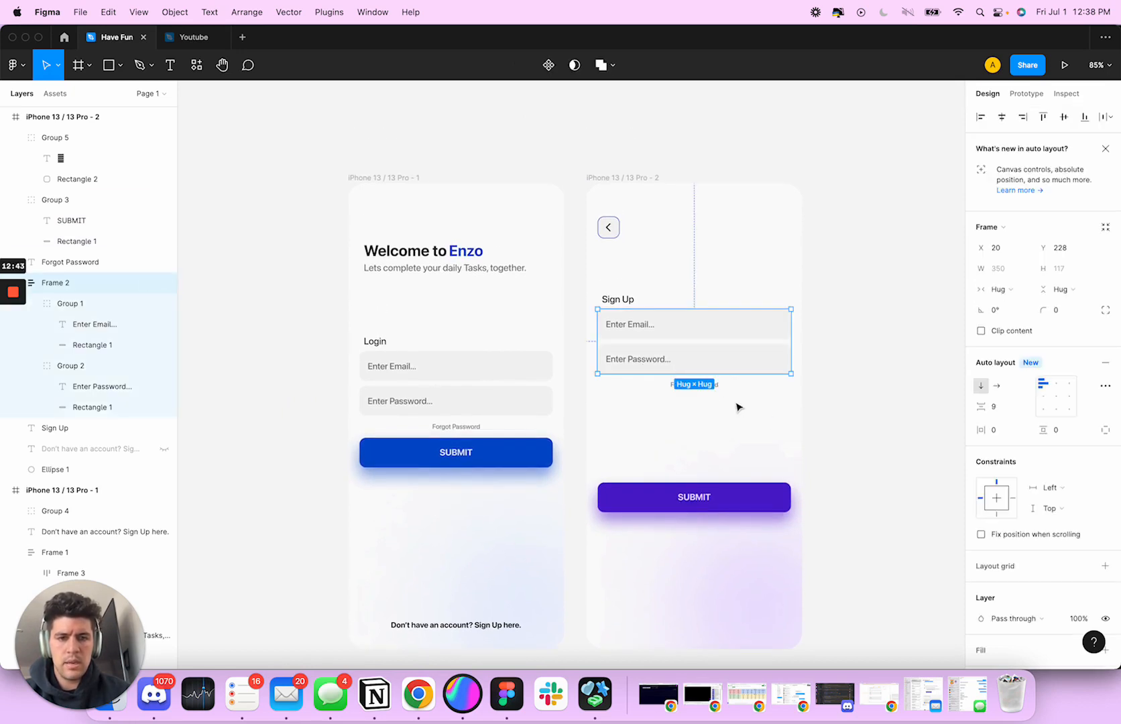
{"action": "left_click", "coordinate": [815, 420]}
{"action": "double_click", "coordinate": [609, 227]}
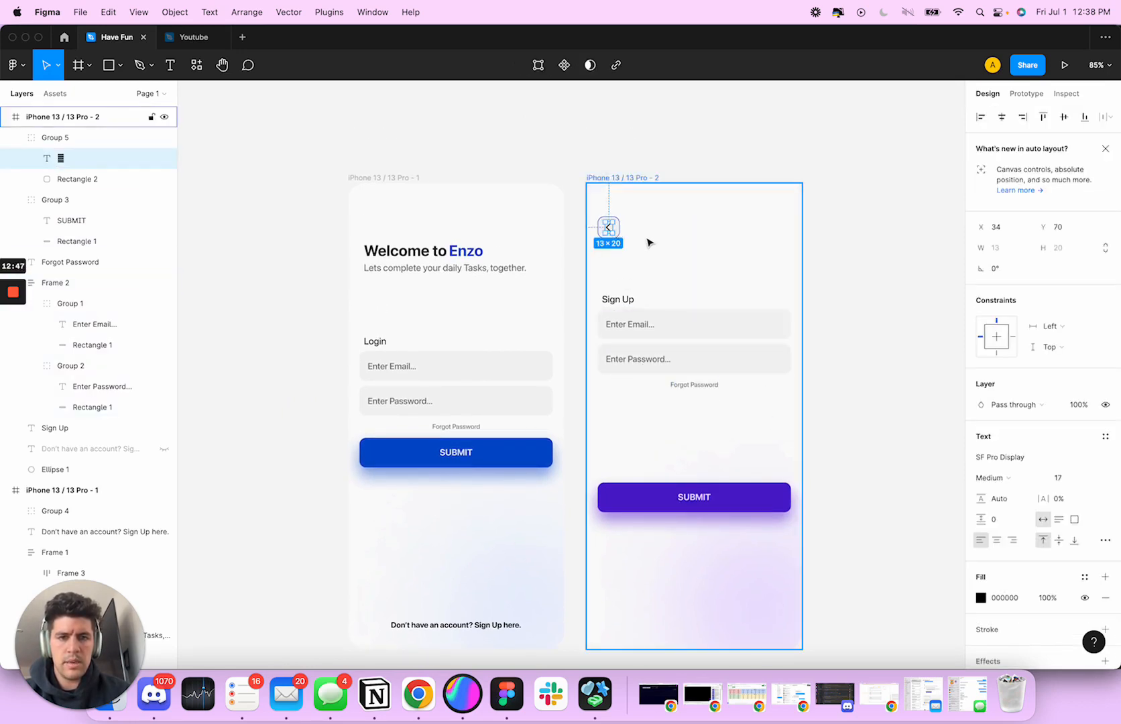
{"action": "left_click", "coordinate": [647, 240]}
{"action": "left_click", "coordinate": [618, 234], "text": "super"}
{"action": "left_click", "coordinate": [1008, 510]}
{"action": "key", "text": "super+v"}
{"action": "key", "text": "Tab"}
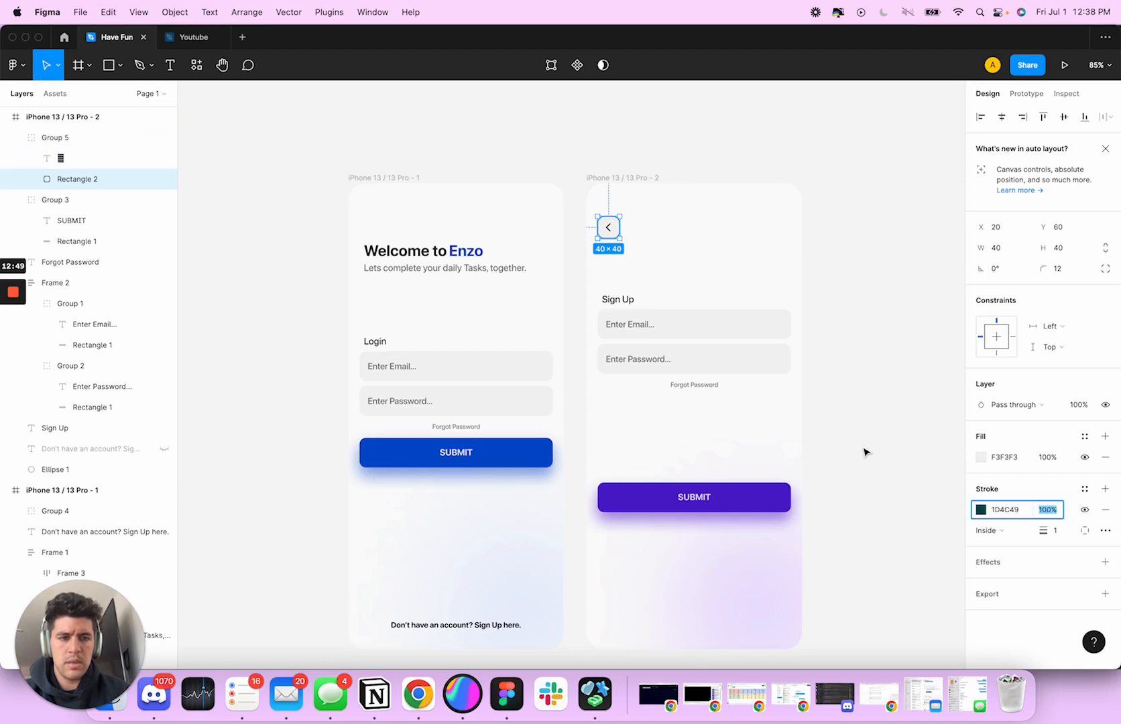
{"action": "left_click", "coordinate": [805, 398]}
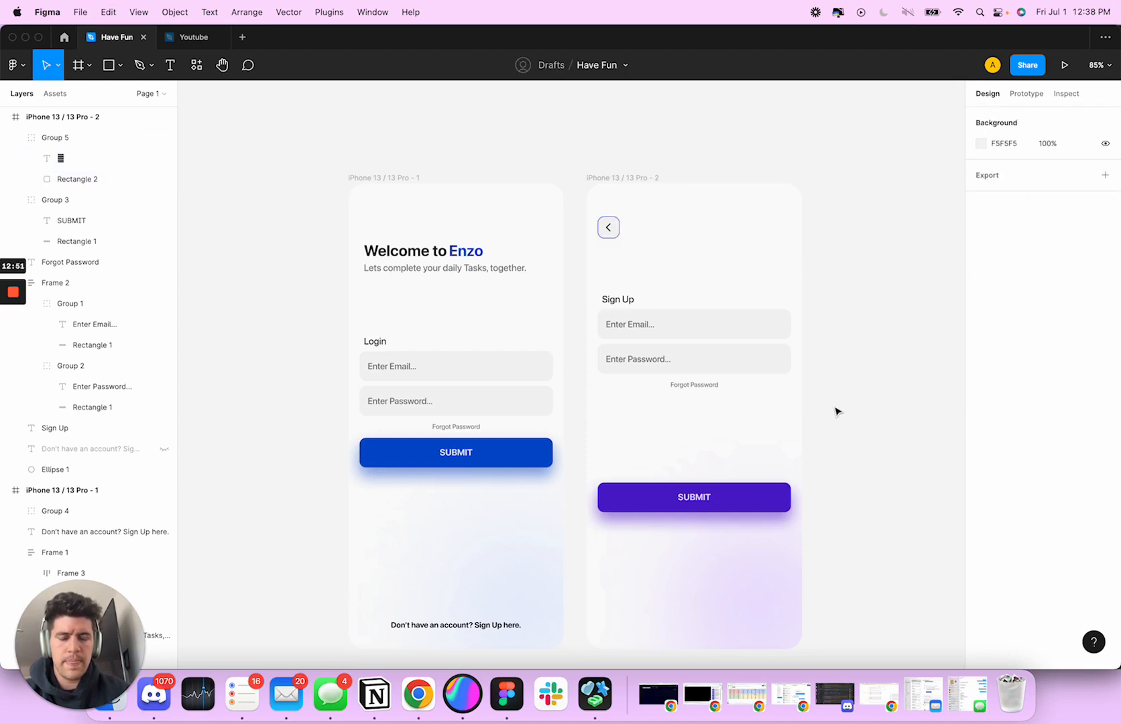
Delete the Forgot Password text from the sign-up screen
{"action": "scroll", "coordinate": [837, 409], "scroll_direction": "down", "scroll_amount": 3}
{"action": "left_click", "coordinate": [623, 287]}
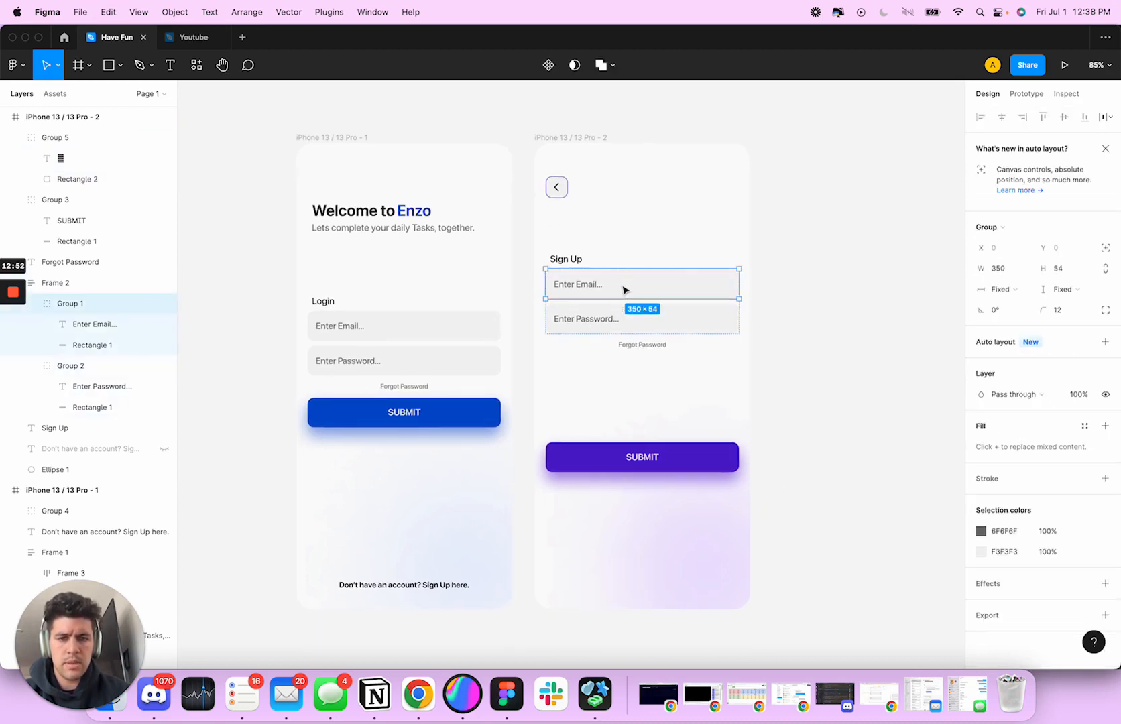
{"action": "left_click", "coordinate": [628, 322]}
{"action": "left_click", "coordinate": [663, 349]}
{"action": "key", "text": "Delete"}
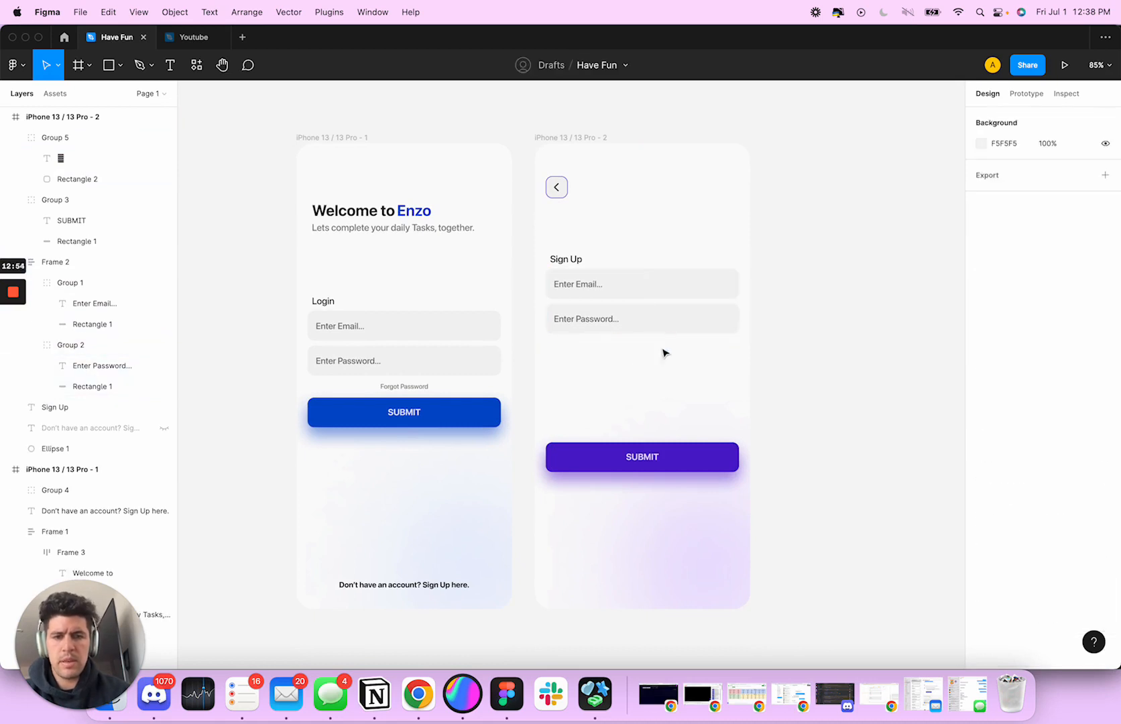
Duplicate the sign-up email field between the email and password fields and change its placeholder to "First & Last Name..."
{"action": "left_click", "coordinate": [623, 325]}
{"action": "left_click", "coordinate": [624, 288]}
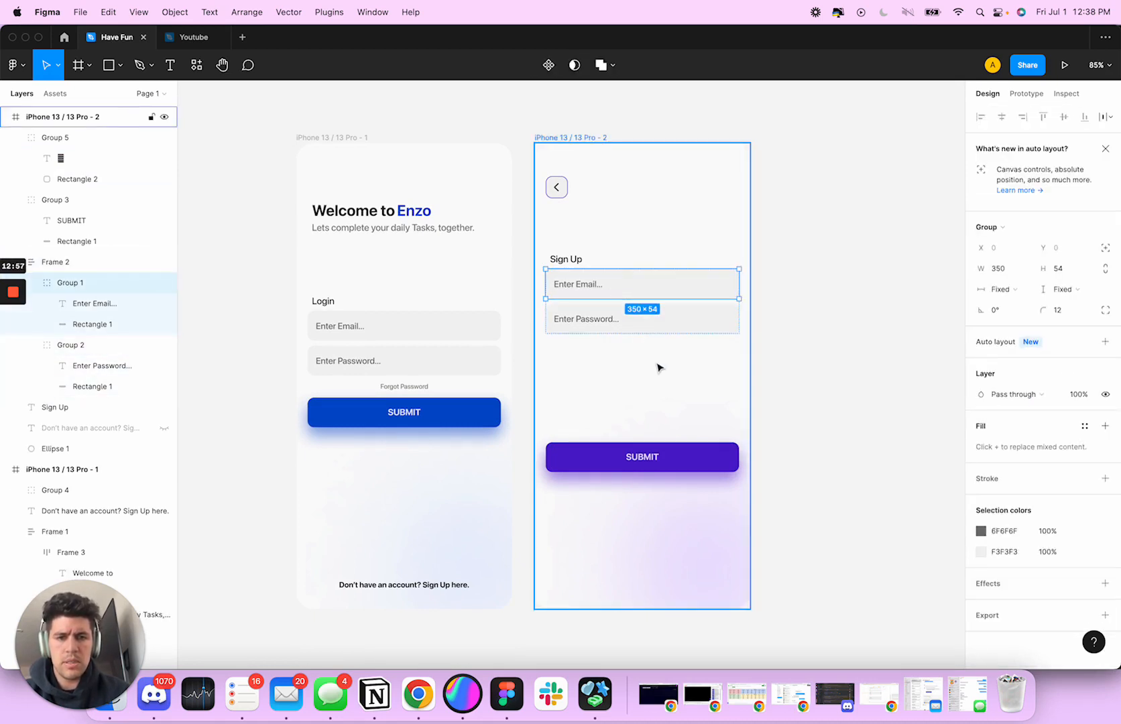
{"action": "key", "text": "super+v"}
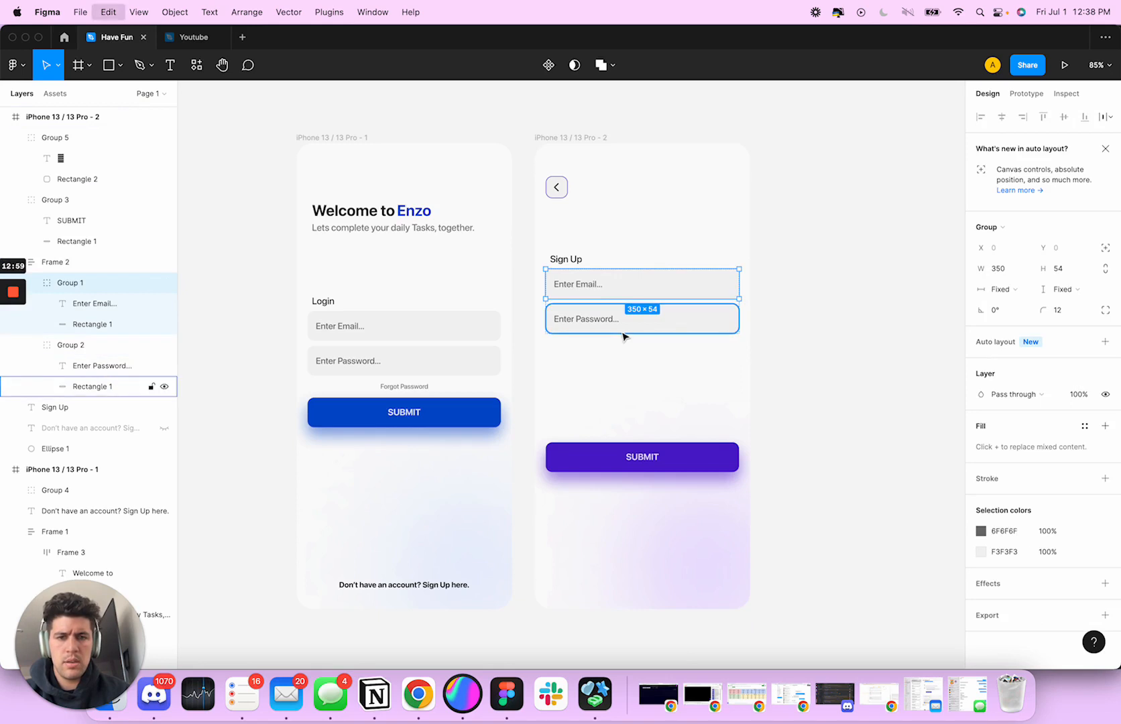
{"action": "double_click", "coordinate": [579, 321]}
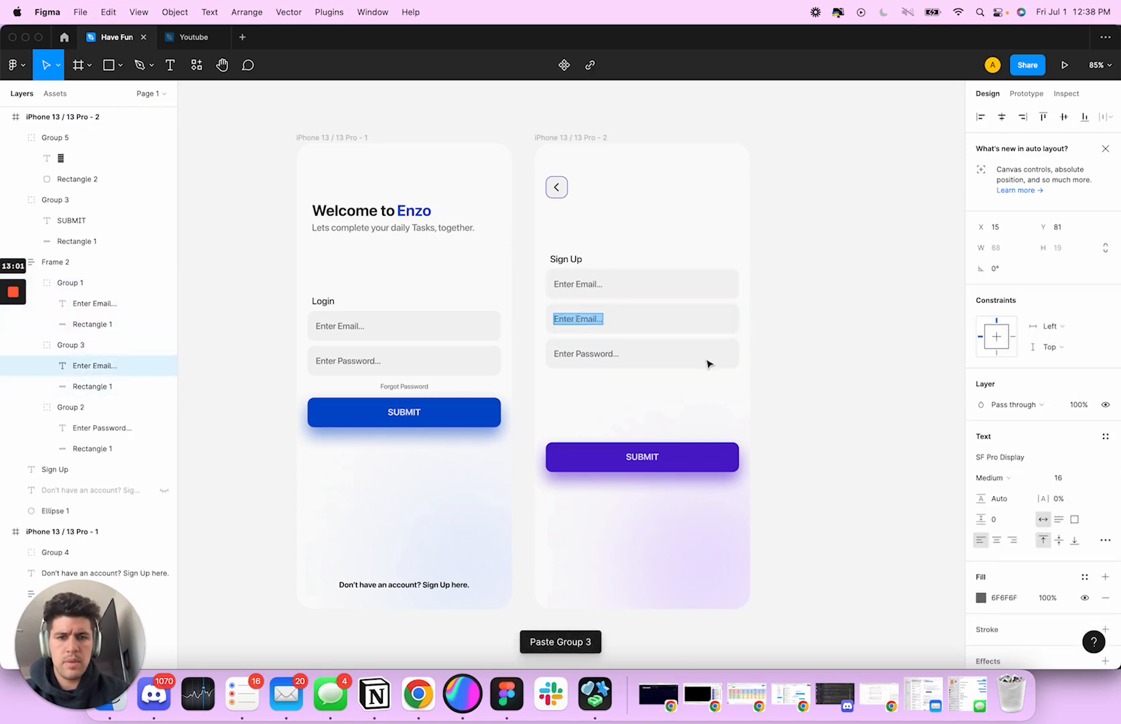
{"action": "type", "text": "First & Last Name"}
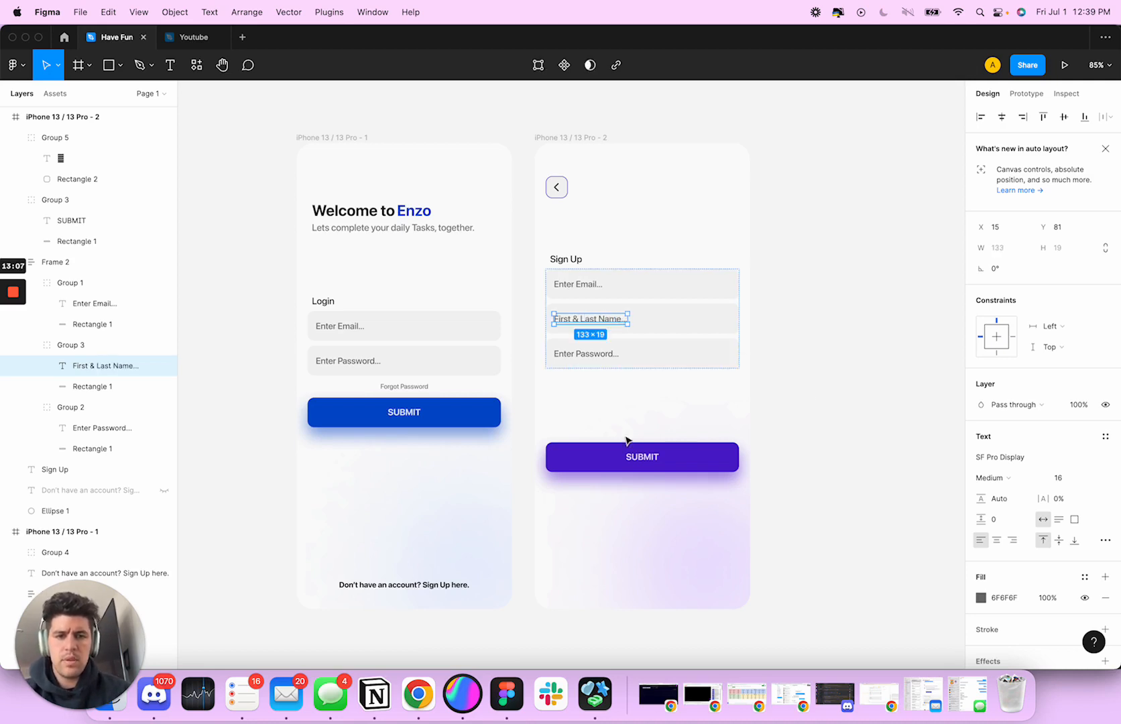
Move the sign-up SUBMIT button up to about 20 px below the three input fields, keeping it centred
{"action": "left_click_drag", "start_coordinate": [626, 442], "coordinate": [644, 395]}
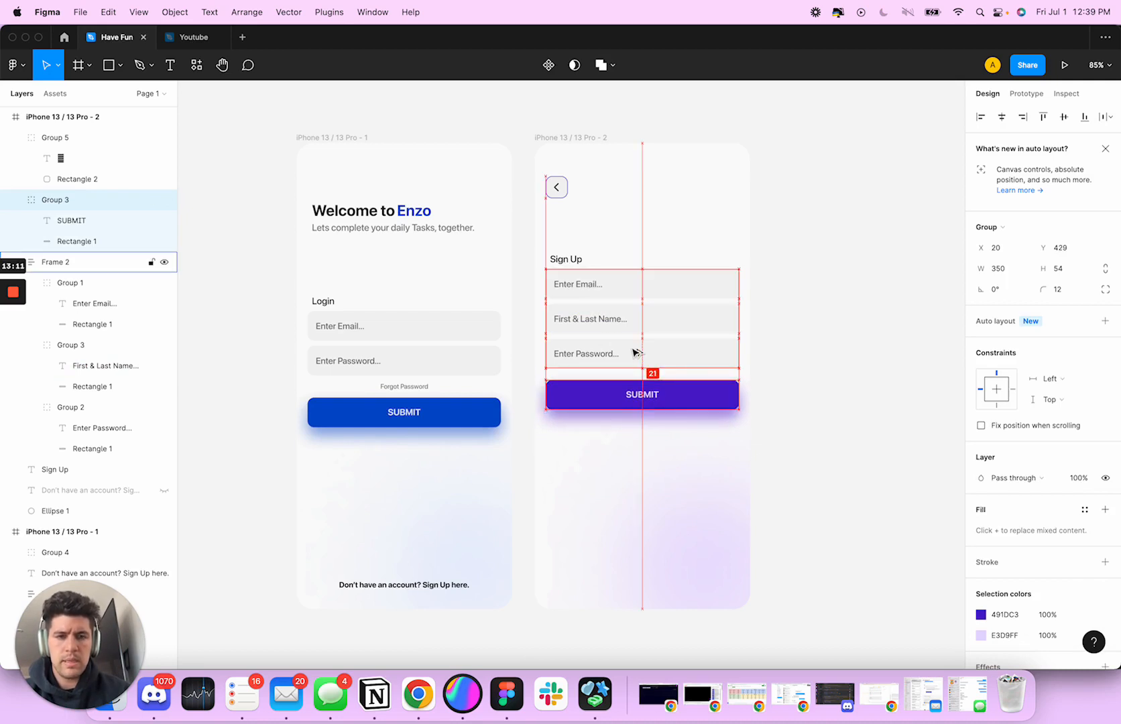
{"action": "left_click", "coordinate": [776, 383]}
{"action": "left_click", "coordinate": [597, 336]}
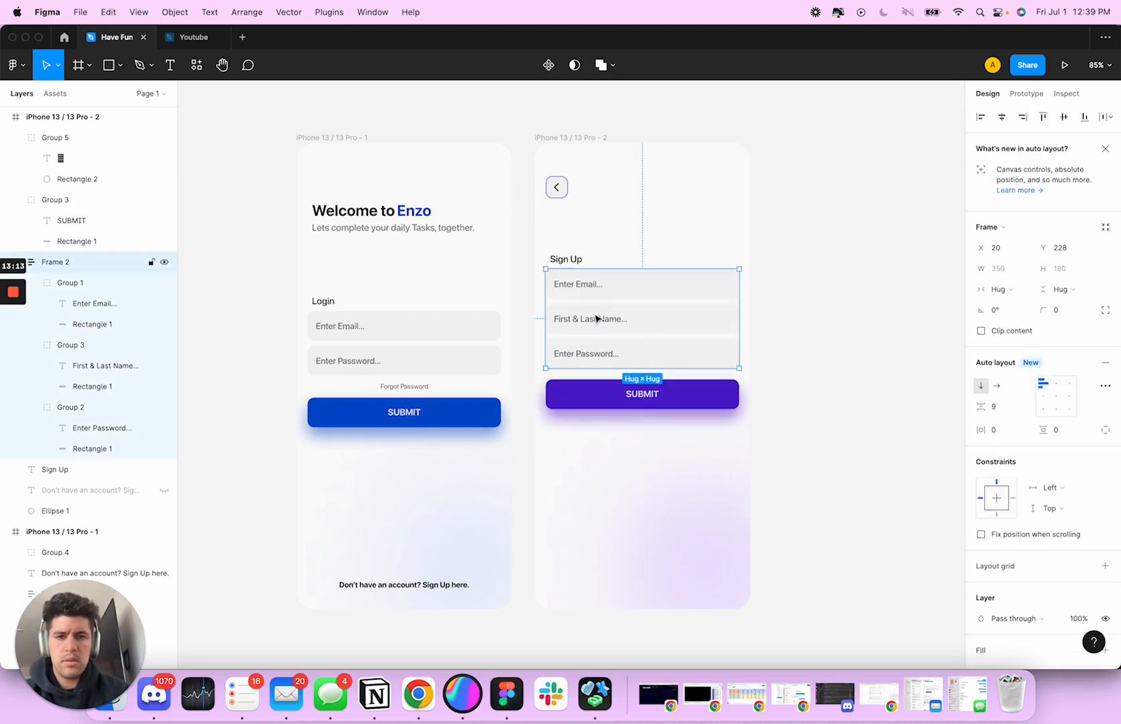
{"action": "left_click", "coordinate": [572, 261]}
{"action": "left_click", "coordinate": [773, 361]}
Compare the overall layout of the login and sign-up screens side by side
{"action": "scroll", "coordinate": [594, 306], "scroll_direction": "down", "scroll_amount": 5}
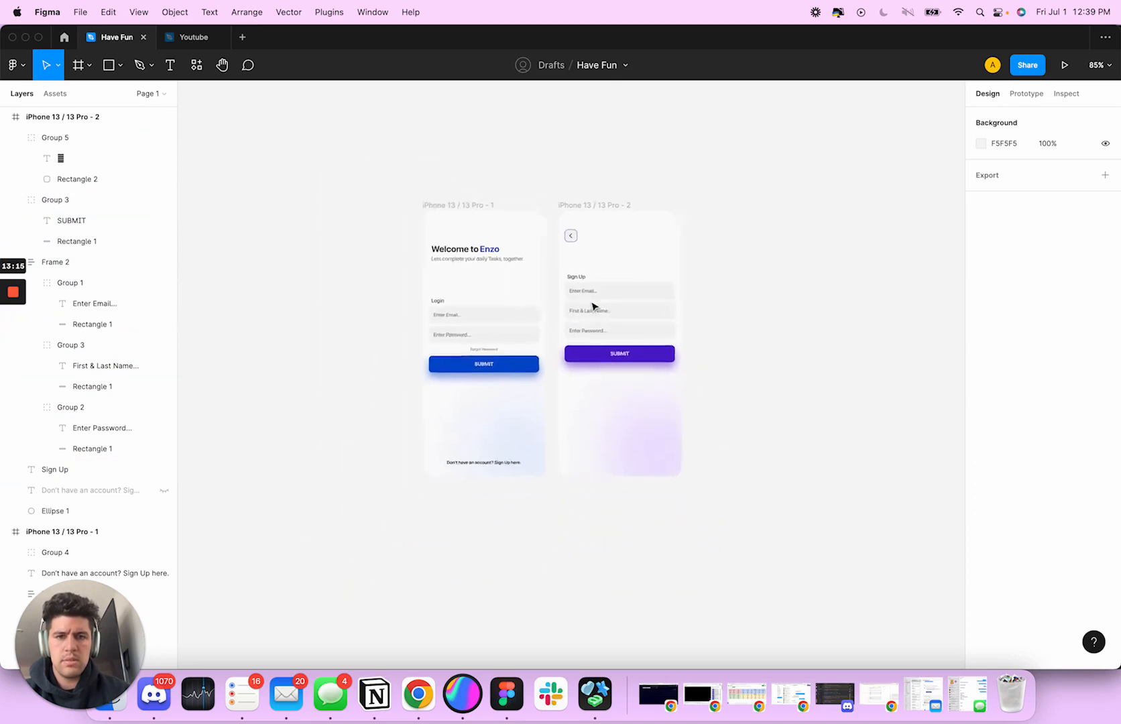
{"action": "scroll", "coordinate": [728, 312], "scroll_direction": "right", "scroll_amount": 3}
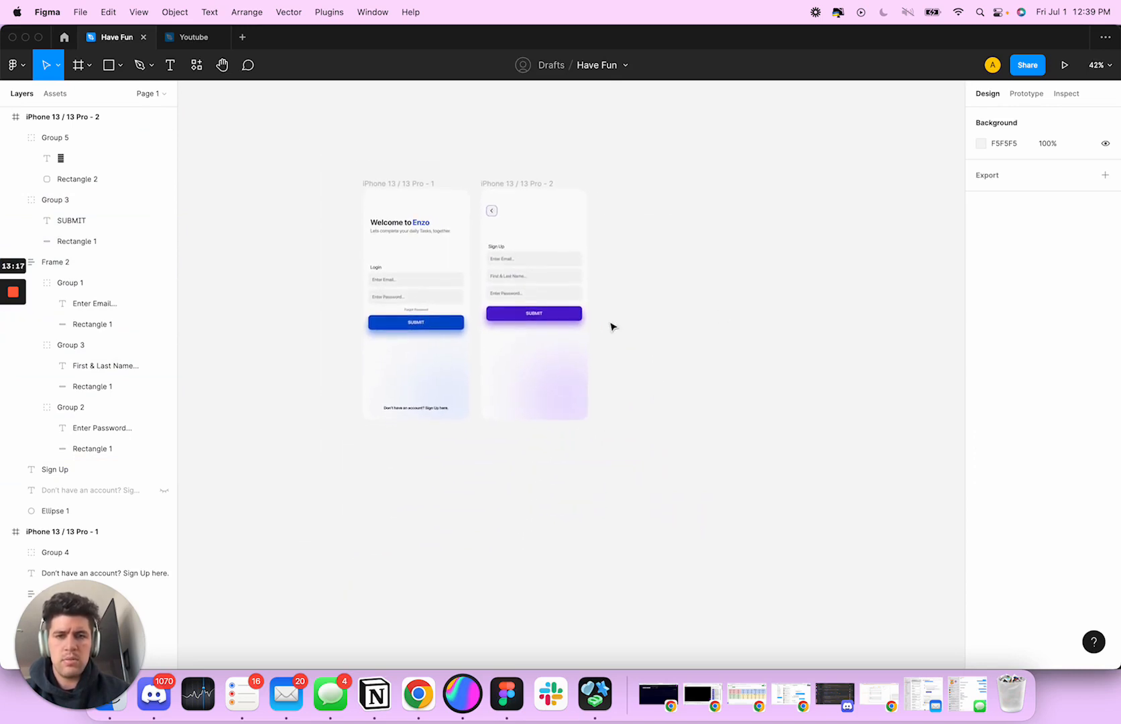
{"action": "scroll", "coordinate": [604, 324], "scroll_direction": "left", "scroll_amount": 3}
{"action": "scroll", "coordinate": [593, 291], "scroll_direction": "up", "scroll_amount": 5}
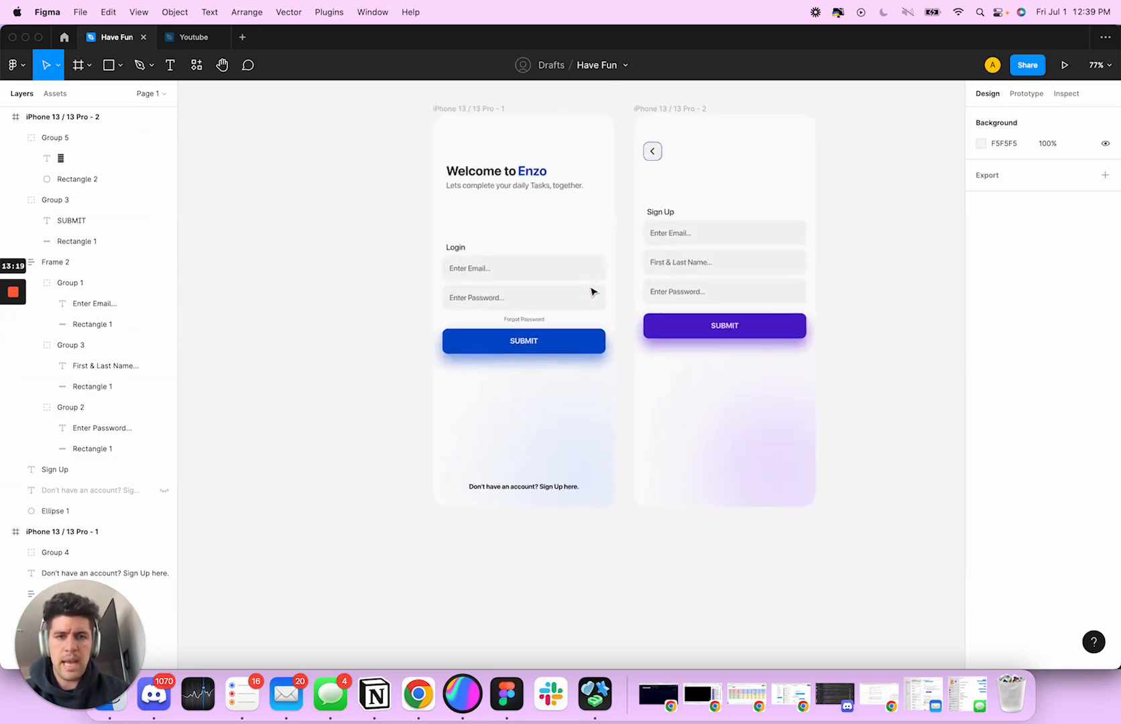
{"action": "scroll", "coordinate": [580, 256], "scroll_direction": "down", "scroll_amount": 2}
{"action": "scroll", "coordinate": [579, 255], "scroll_direction": "right", "scroll_amount": 3}
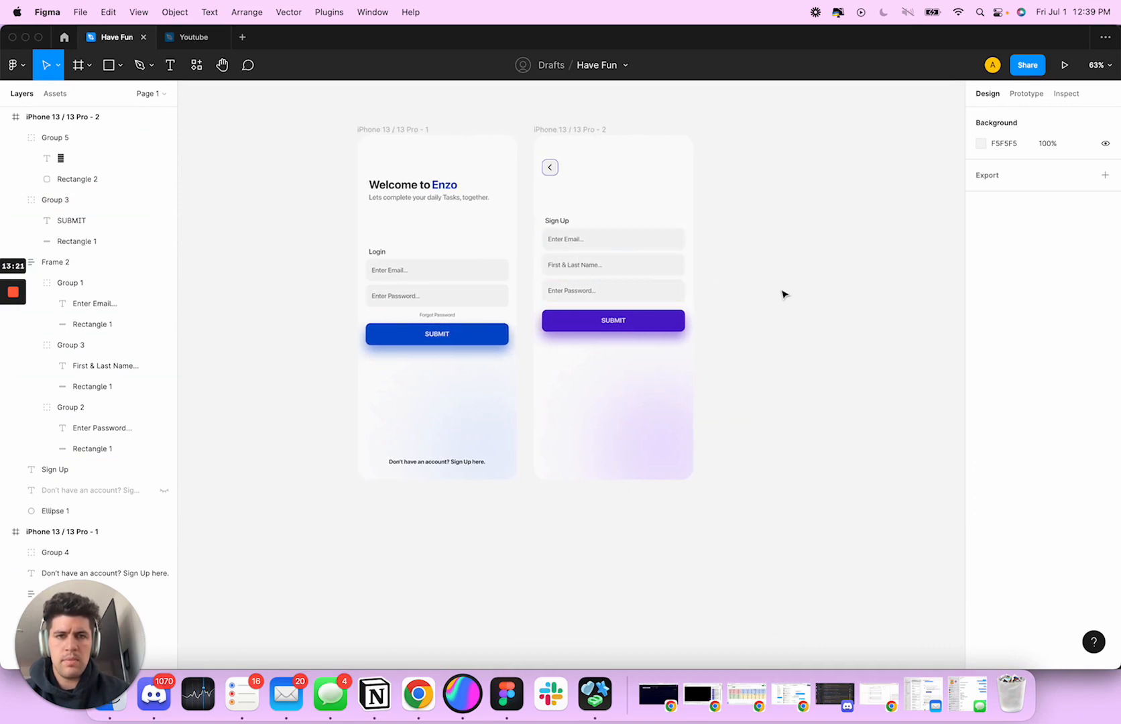
{"action": "scroll", "coordinate": [782, 295], "scroll_direction": "down", "scroll_amount": 2}
{"action": "scroll", "coordinate": [783, 293], "scroll_direction": "up", "scroll_amount": 3}
{"action": "scroll", "coordinate": [783, 293], "scroll_direction": "right", "scroll_amount": 2}
{"action": "left_click", "coordinate": [389, 213]}
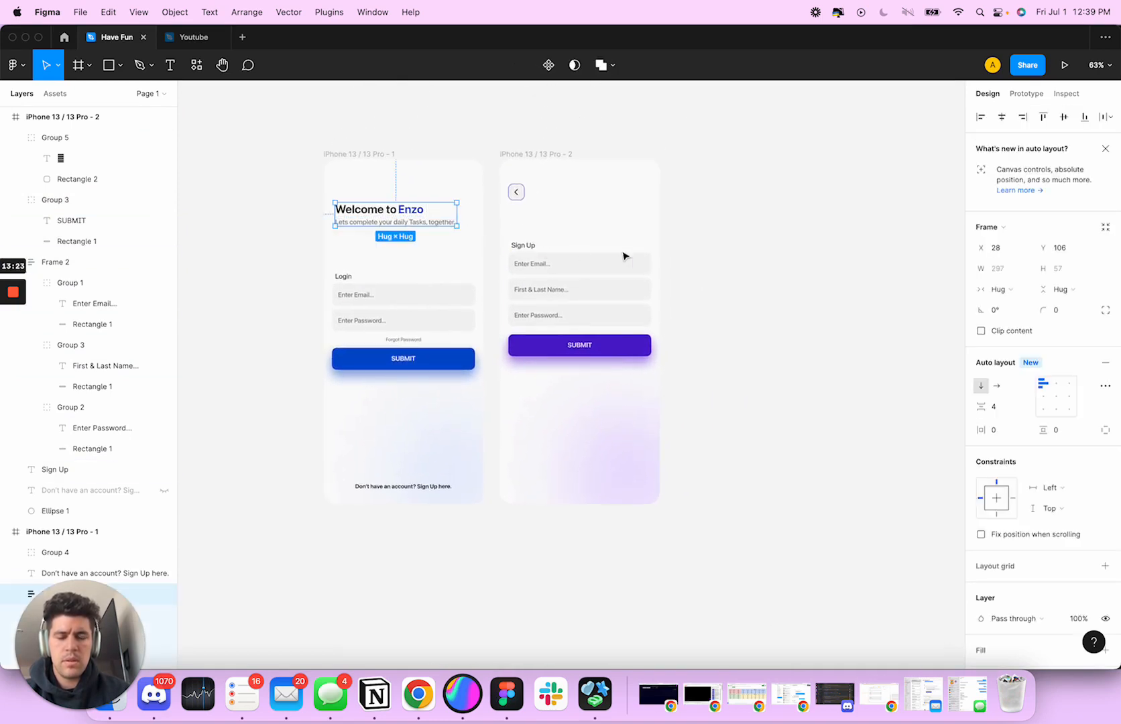
Try moving the blurred purple background ellipse to the sign-up screen's upper-right corner, at Y -114
{"action": "left_click", "coordinate": [628, 443]}
{"action": "left_click_drag", "start_coordinate": [628, 442], "coordinate": [623, 181]}
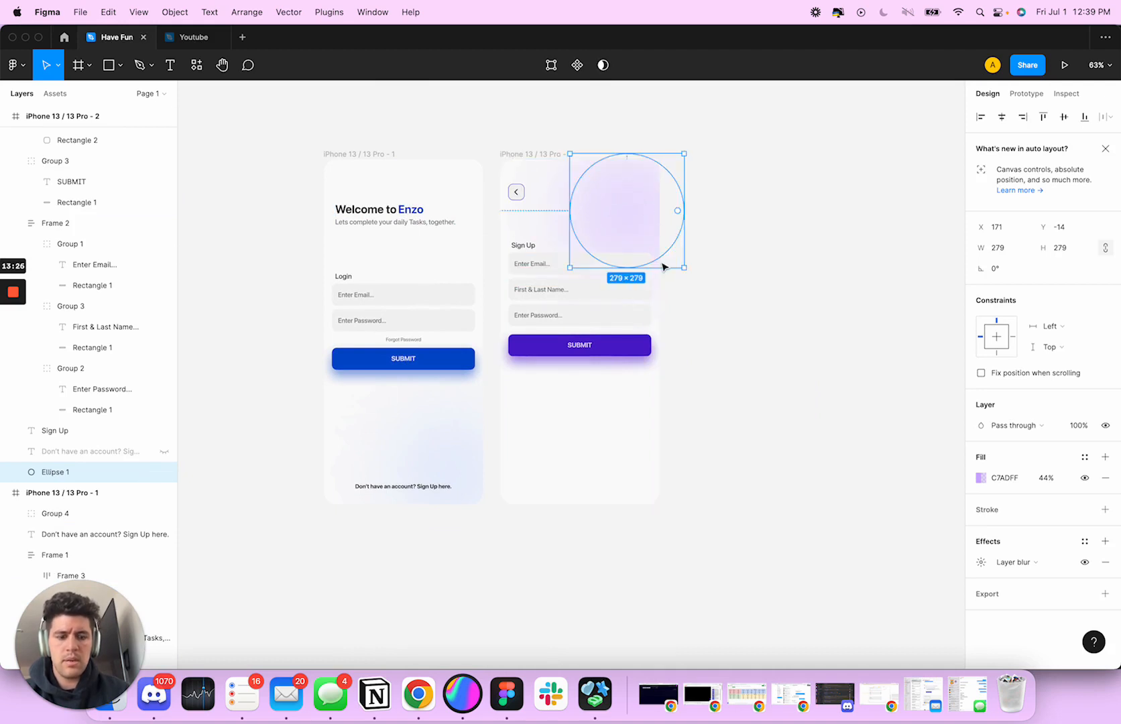
{"action": "key", "text": "shift+Up"}
{"action": "key", "text": "shift+Up"}
{"action": "key", "text": "shift+Up"}
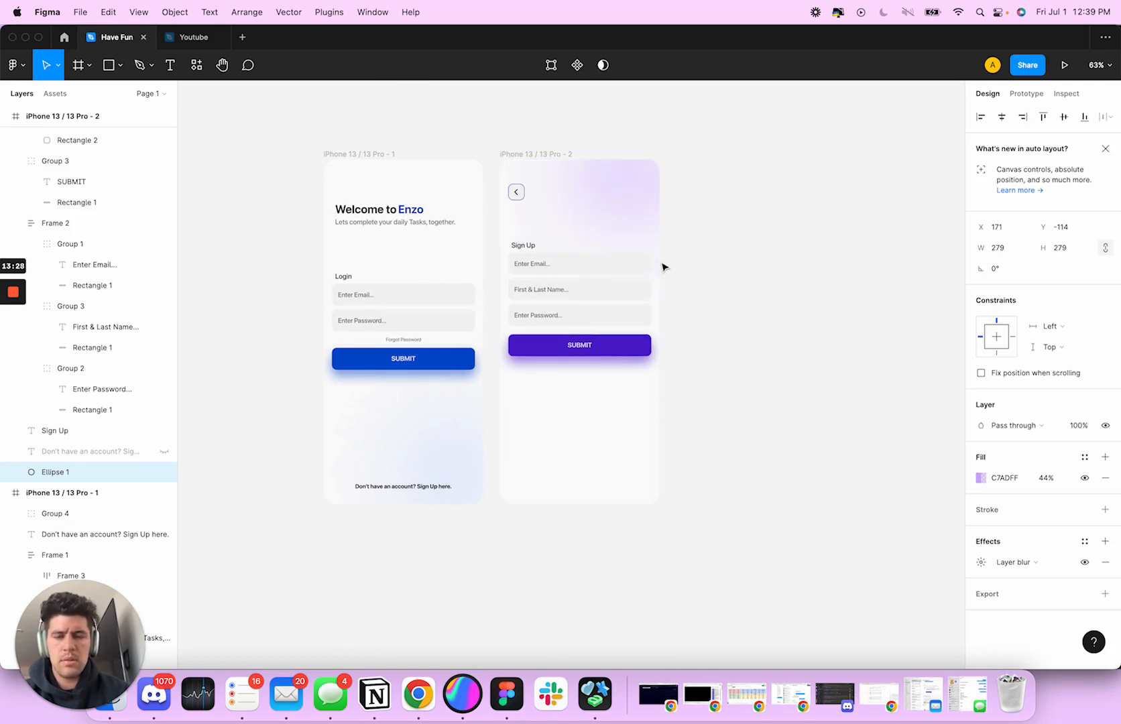
Try shifting the Sign Up label, fields and SUBMIT button down, then undo this and the background ellipse's move
{"action": "left_click", "coordinate": [563, 265]}
{"action": "left_click", "coordinate": [571, 341], "text": "shift"}
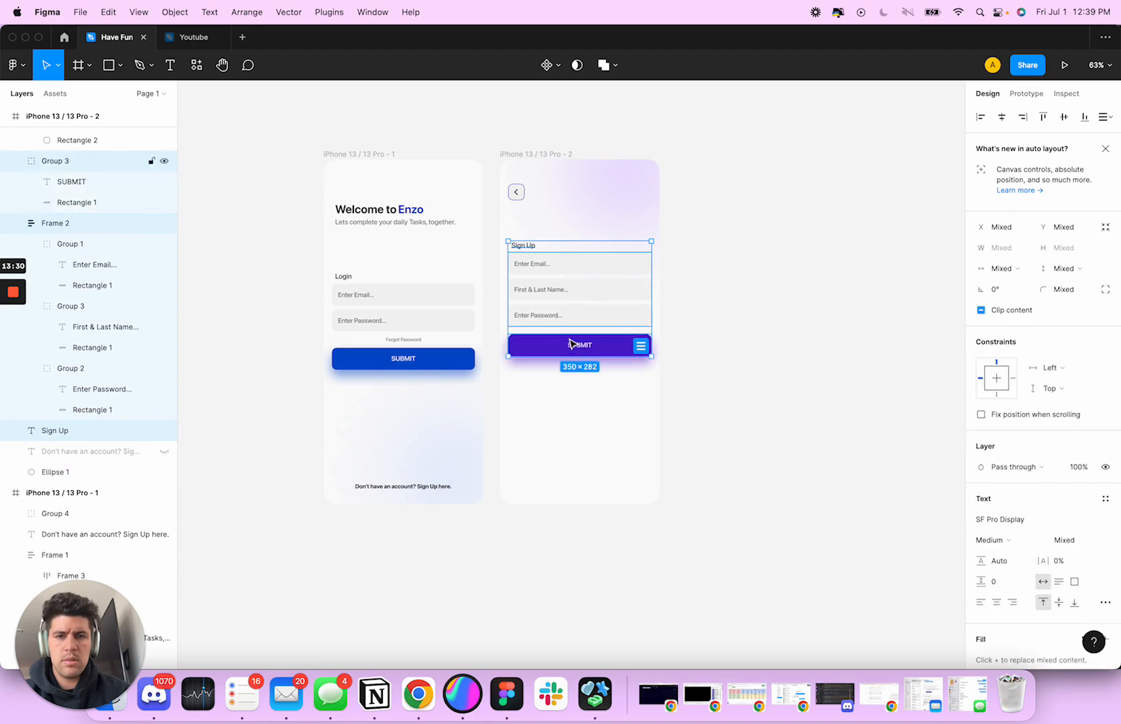
{"action": "left_click_drag", "start_coordinate": [558, 296], "coordinate": [558, 312]}
{"action": "left_click", "coordinate": [606, 217]}
{"action": "key", "text": "super+z"}
{"action": "key", "text": "super+z"}
{"action": "key", "text": "super+z"}
{"action": "key", "text": "super+z"}
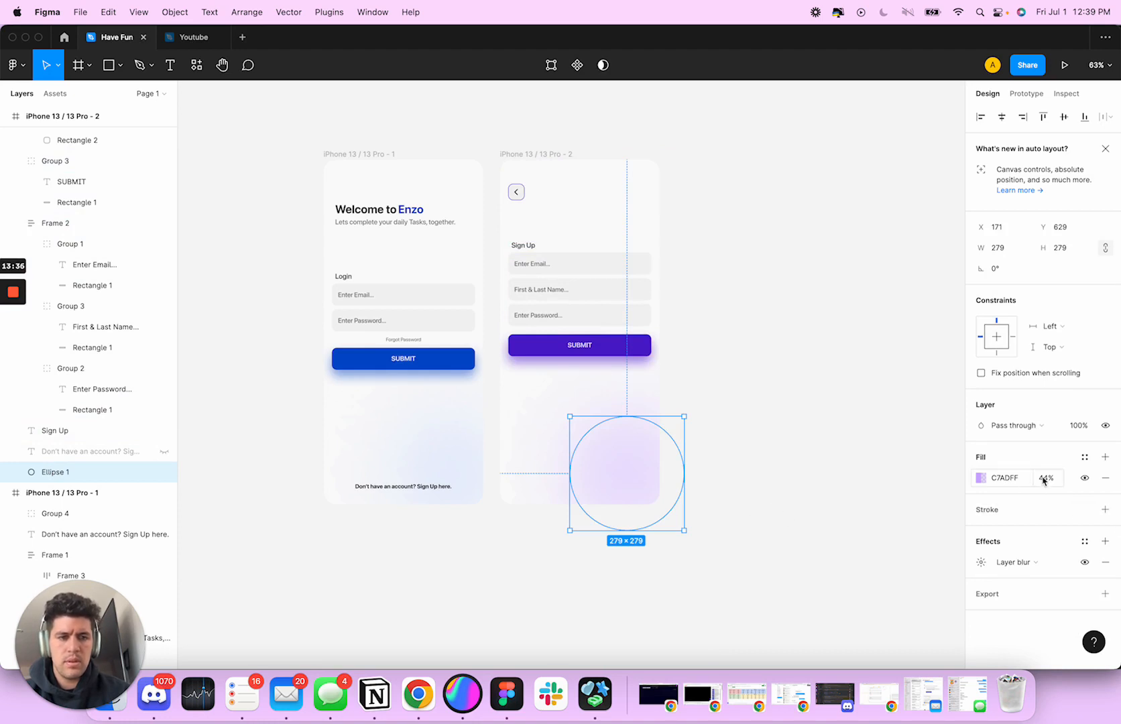
Lower the fill opacity of the sign-up screen's purple background ellipse to 37%
{"action": "left_click_drag", "start_coordinate": [1034, 477], "coordinate": [1022, 478]}
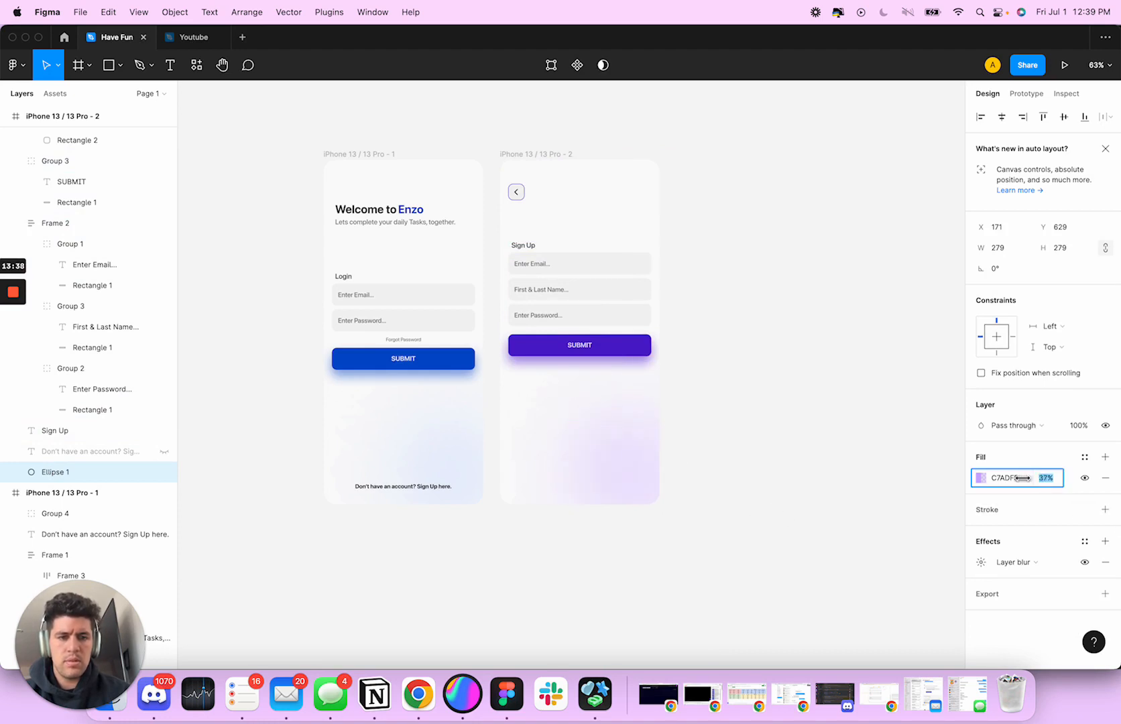
{"action": "left_click", "coordinate": [741, 388]}
{"action": "scroll", "coordinate": [686, 313], "scroll_direction": "up", "scroll_amount": 3}
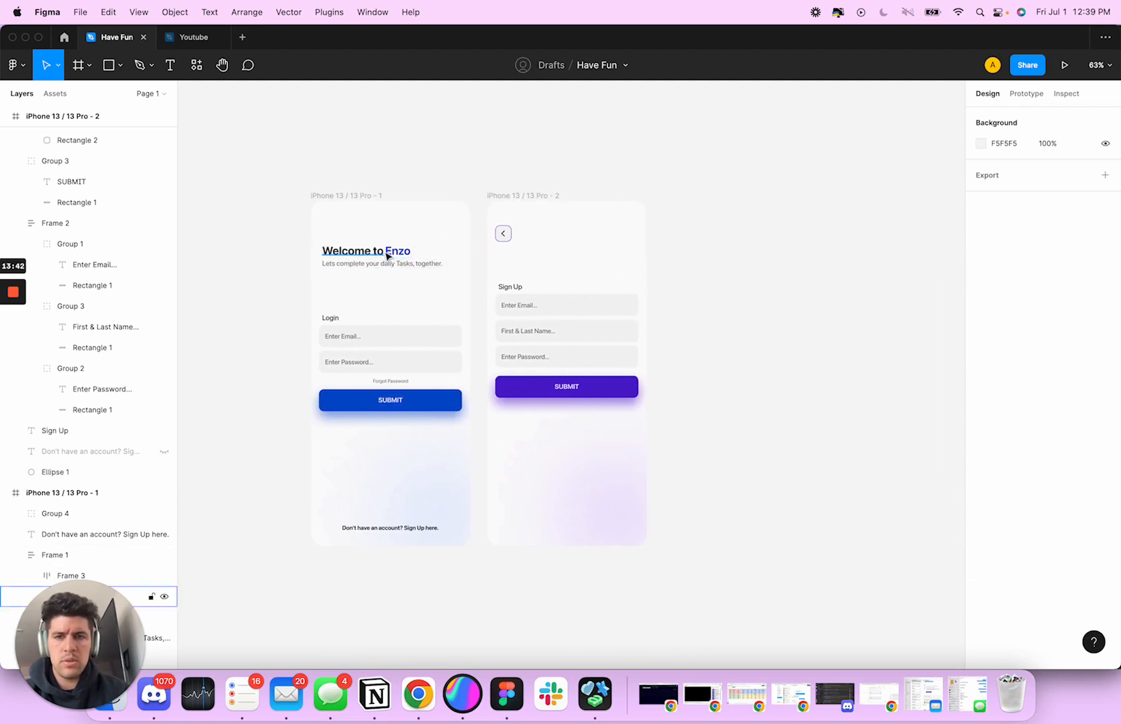
Try a copy of the blue Enzo title beside the sign-up screen's back button, then undo it
{"action": "left_click", "coordinate": [394, 252]}
{"action": "left_click", "coordinate": [595, 258]}
{"action": "key", "text": "super+v"}
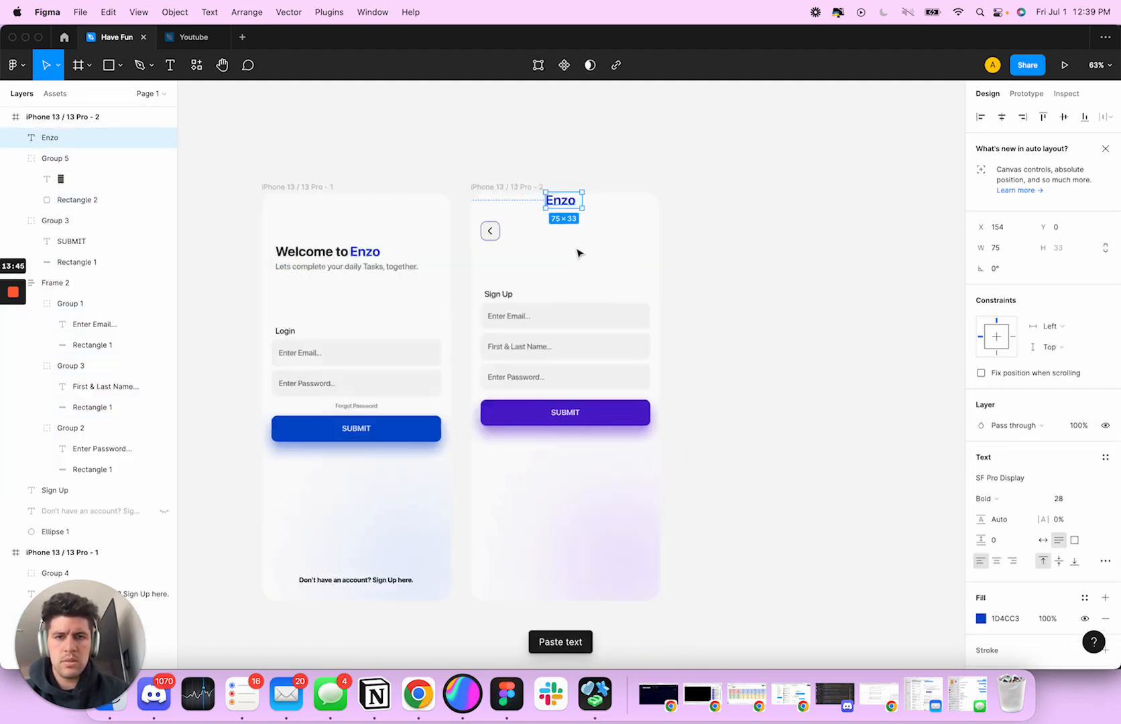
{"action": "scroll", "coordinate": [578, 251], "scroll_direction": "up", "scroll_amount": 5}
{"action": "left_click_drag", "start_coordinate": [547, 160], "coordinate": [549, 221]}
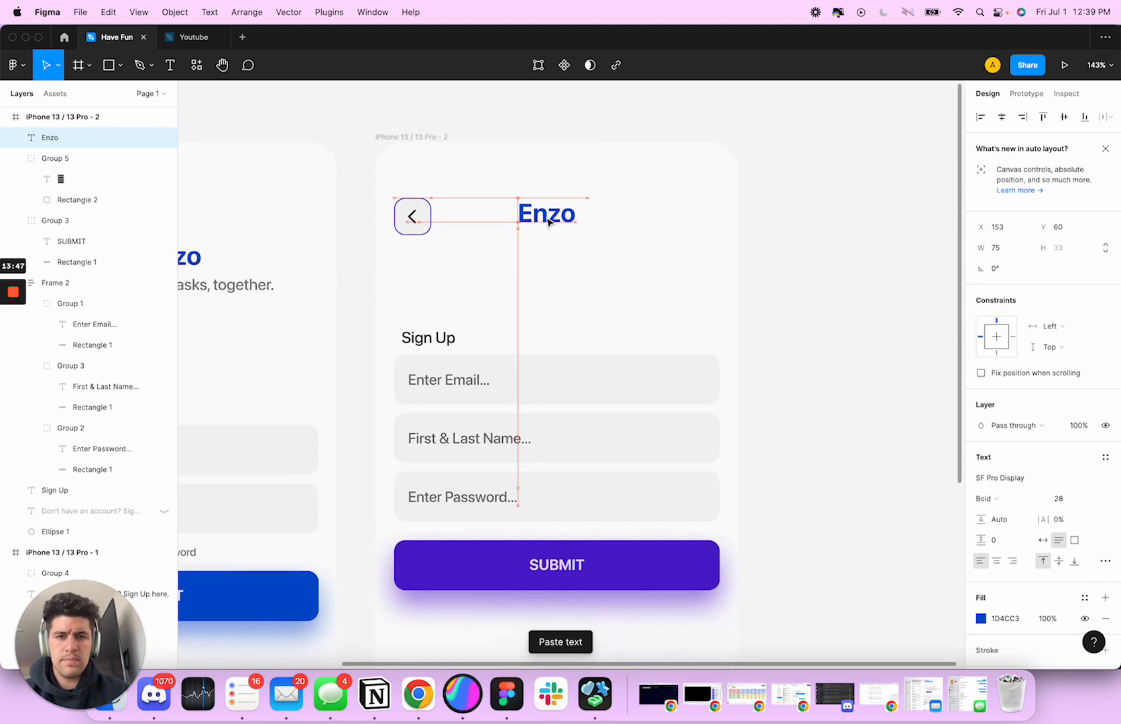
{"action": "key", "text": "super+z"}
{"action": "key", "text": "super+z"}
{"action": "scroll", "coordinate": [537, 253], "scroll_direction": "down", "scroll_amount": 5}
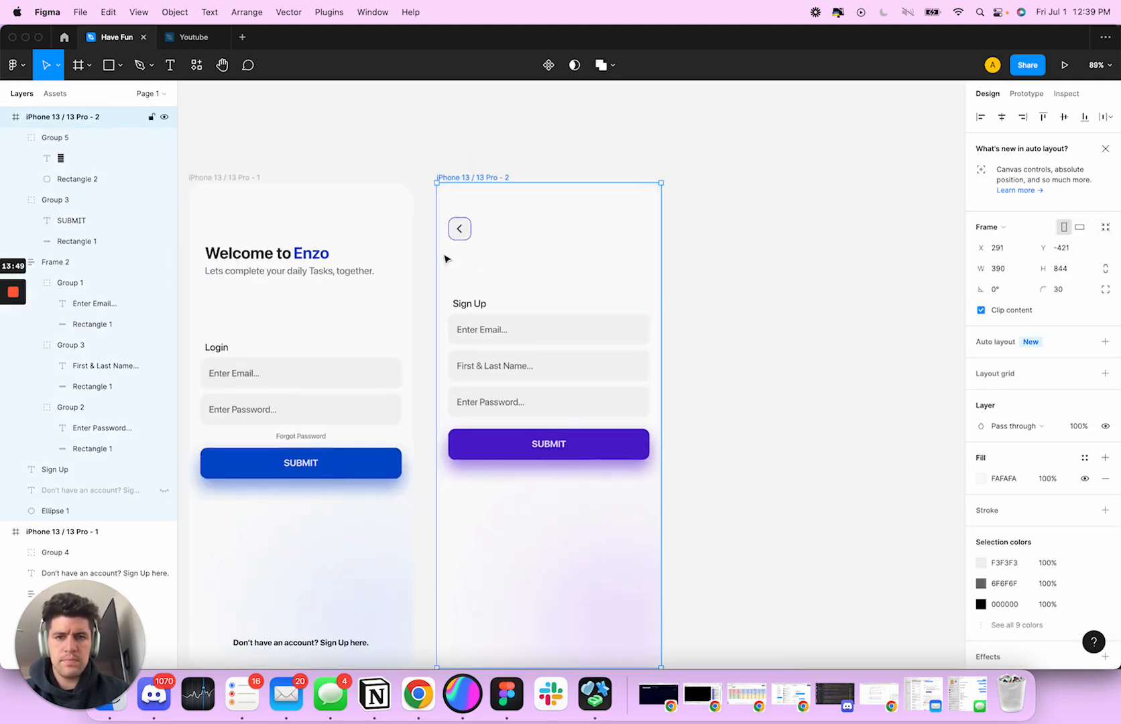
Move the Sign Up label to the sign-up screen's horizontal centre, level with the back button, at X 166, Y 70
{"action": "left_click", "coordinate": [469, 307]}
{"action": "scroll", "coordinate": [510, 285], "scroll_direction": "left", "scroll_amount": 3}
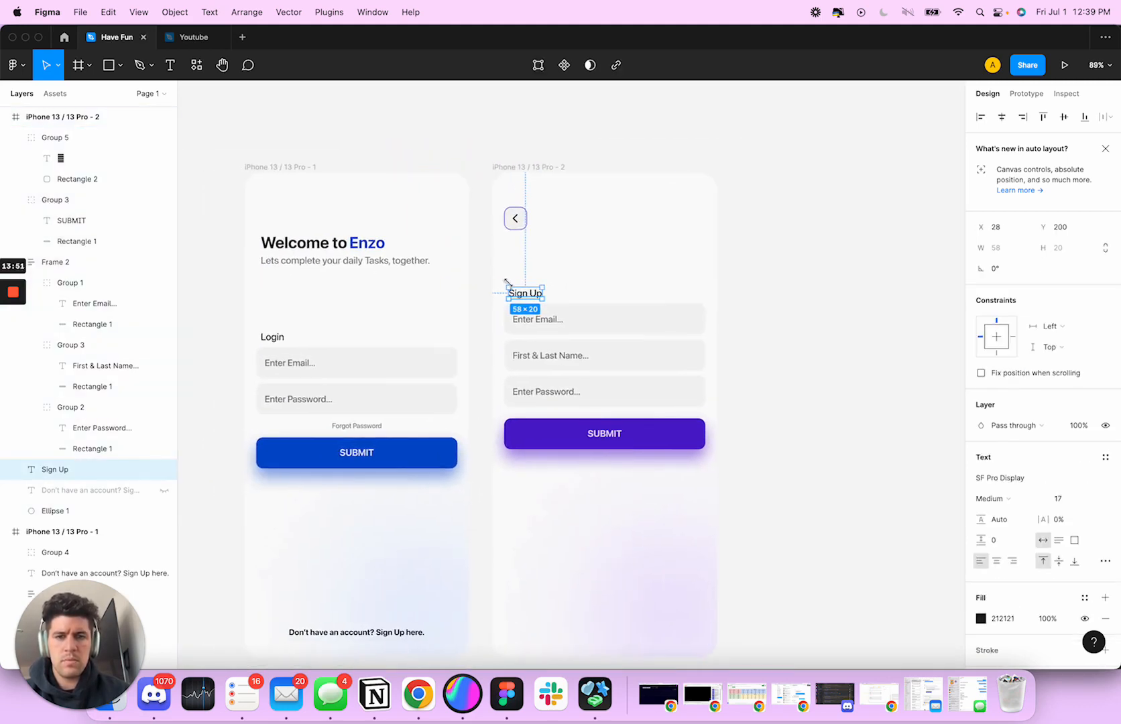
{"action": "left_click_drag", "start_coordinate": [562, 271], "coordinate": [604, 224]}
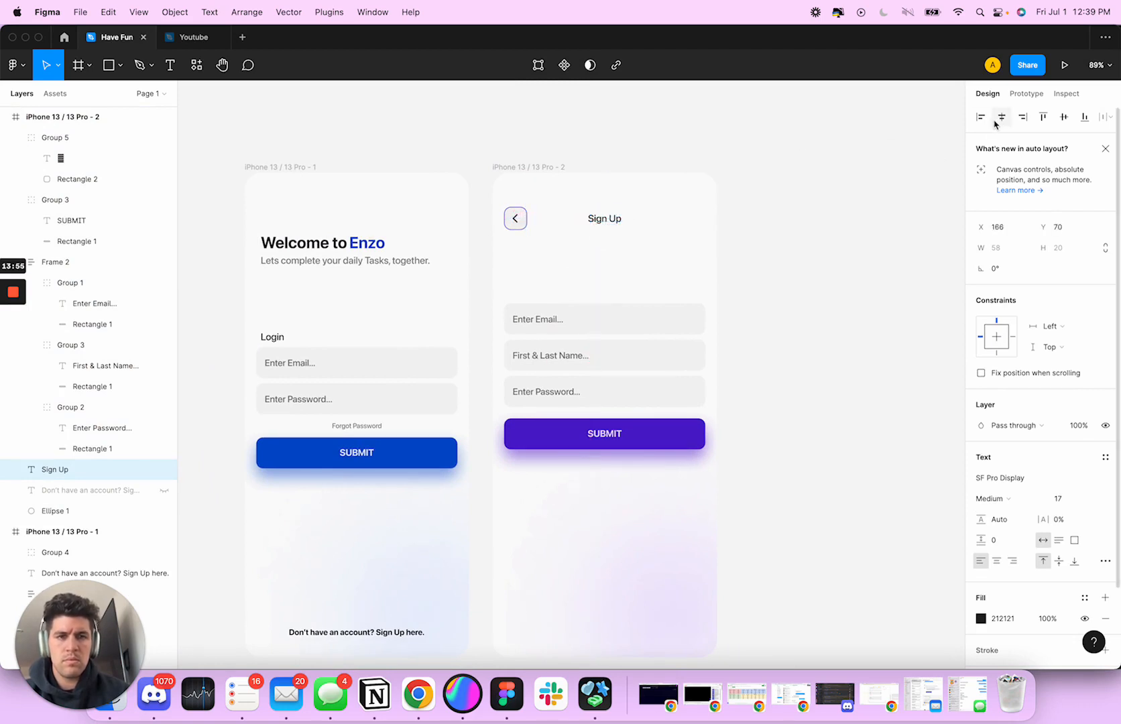
{"action": "left_click", "coordinate": [631, 273]}
Shift the sign-up input fields and SUBMIT button down together, roughly level with the login screen's SUBMIT button
{"action": "scroll", "coordinate": [679, 275], "scroll_direction": "down", "scroll_amount": 3}
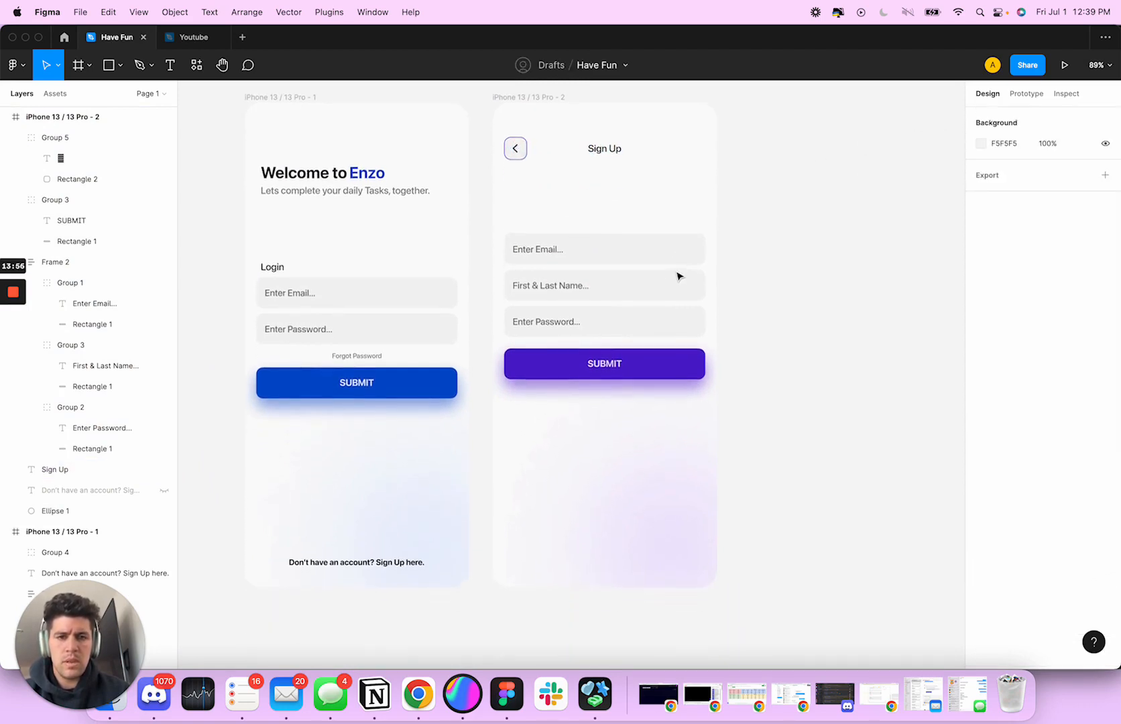
{"action": "left_click", "coordinate": [644, 280]}
{"action": "left_click", "coordinate": [844, 320]}
{"action": "scroll", "coordinate": [843, 320], "scroll_direction": "down", "scroll_amount": 2}
{"action": "left_click", "coordinate": [639, 290]}
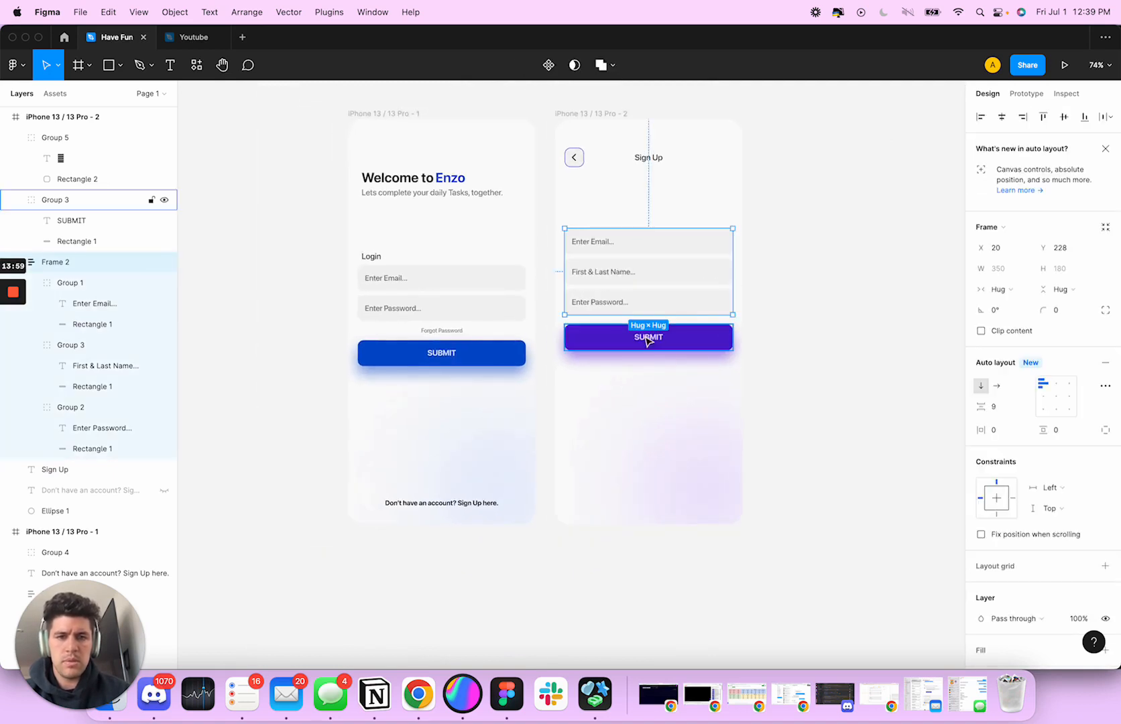
{"action": "left_click", "coordinate": [648, 349], "text": "shift"}
{"action": "key", "text": "Down"}
{"action": "key", "text": "Down"}
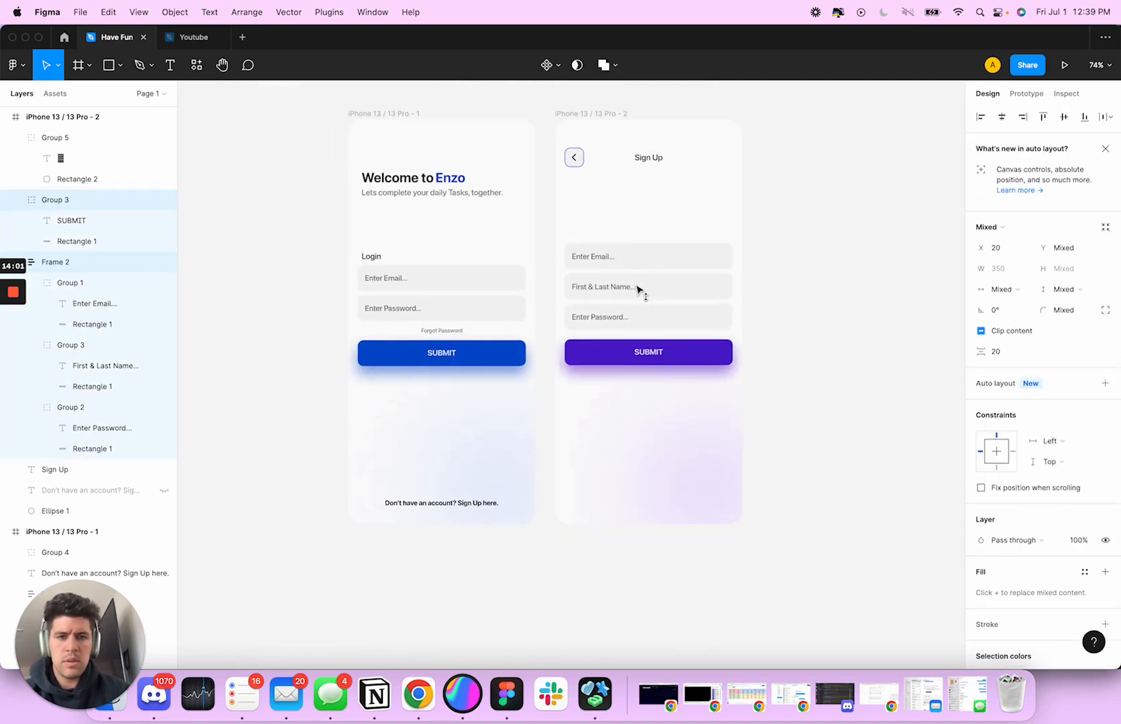
{"action": "left_click", "coordinate": [819, 295]}
{"action": "scroll", "coordinate": [819, 296], "scroll_direction": "right", "scroll_amount": 5}
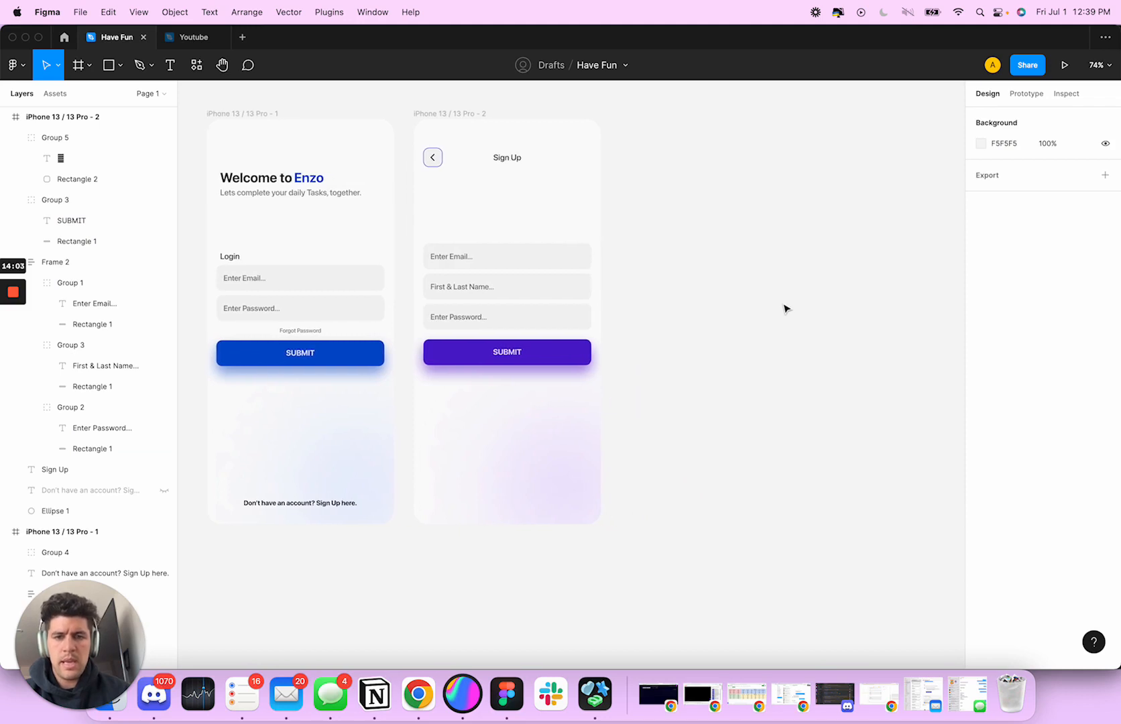
{"action": "scroll", "coordinate": [787, 309], "scroll_direction": "right", "scroll_amount": 2}
{"action": "scroll", "coordinate": [804, 311], "scroll_direction": "up", "scroll_amount": 1}
{"action": "scroll", "coordinate": [798, 297], "scroll_direction": "left", "scroll_amount": 2}
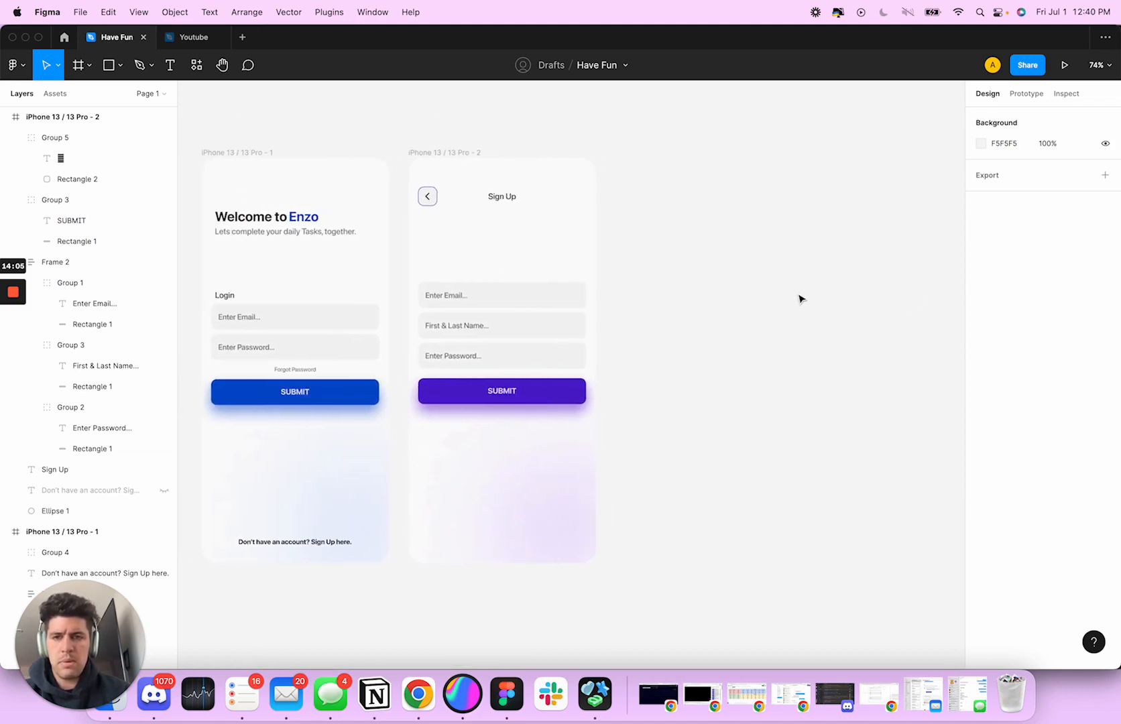
{"action": "scroll", "coordinate": [798, 297], "scroll_direction": "right", "scroll_amount": 4}
{"action": "scroll", "coordinate": [800, 297], "scroll_direction": "left", "scroll_amount": 3}
{"action": "scroll", "coordinate": [800, 297], "scroll_direction": "right", "scroll_amount": 5}
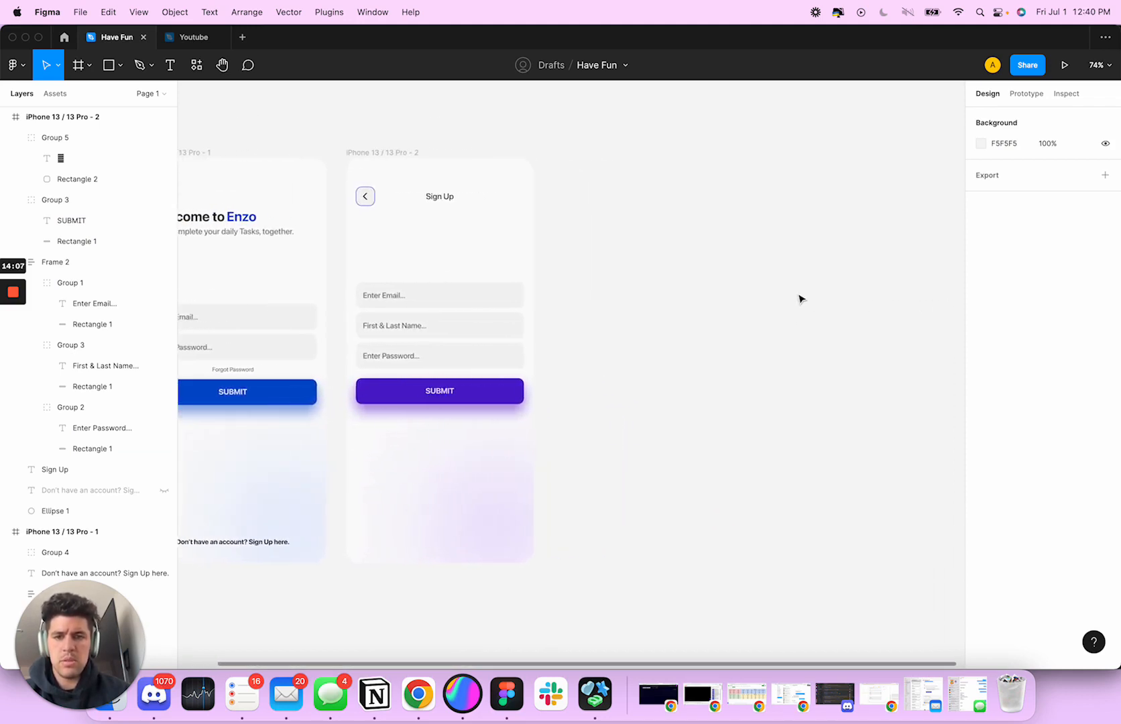
{"action": "scroll", "coordinate": [802, 298], "scroll_direction": "left", "scroll_amount": 2}
Duplicate the whole sign-up screen frame beside the original and name the copy Home
{"action": "key", "text": "f"}
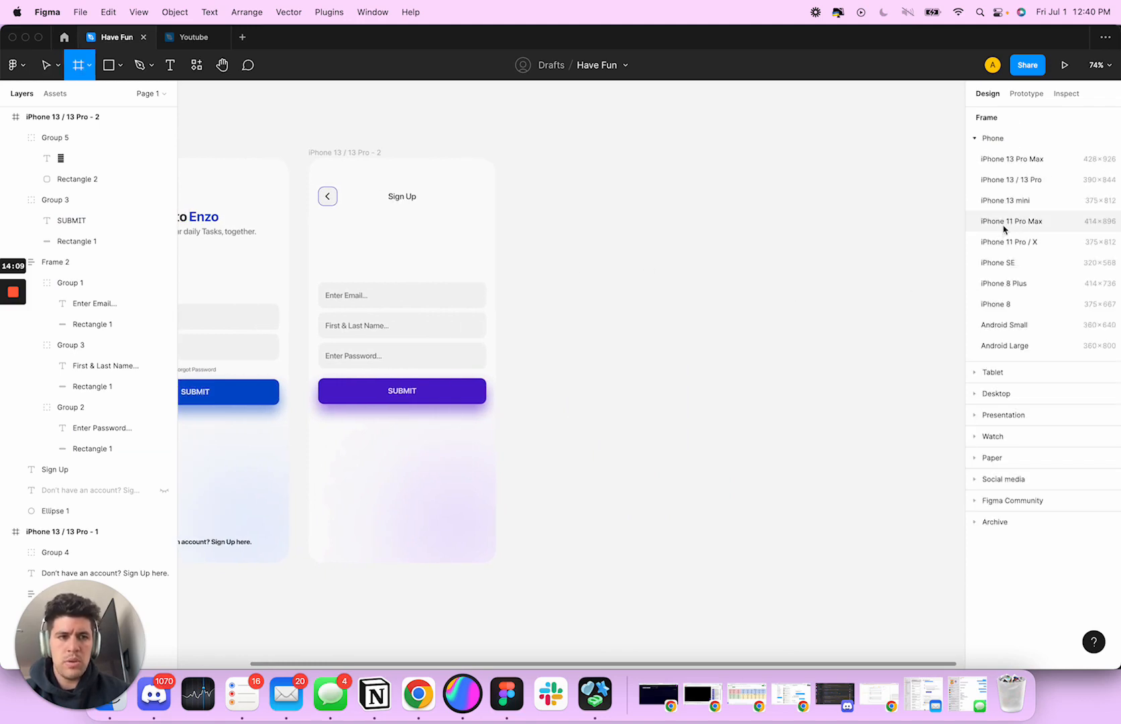
{"action": "key", "text": "v"}
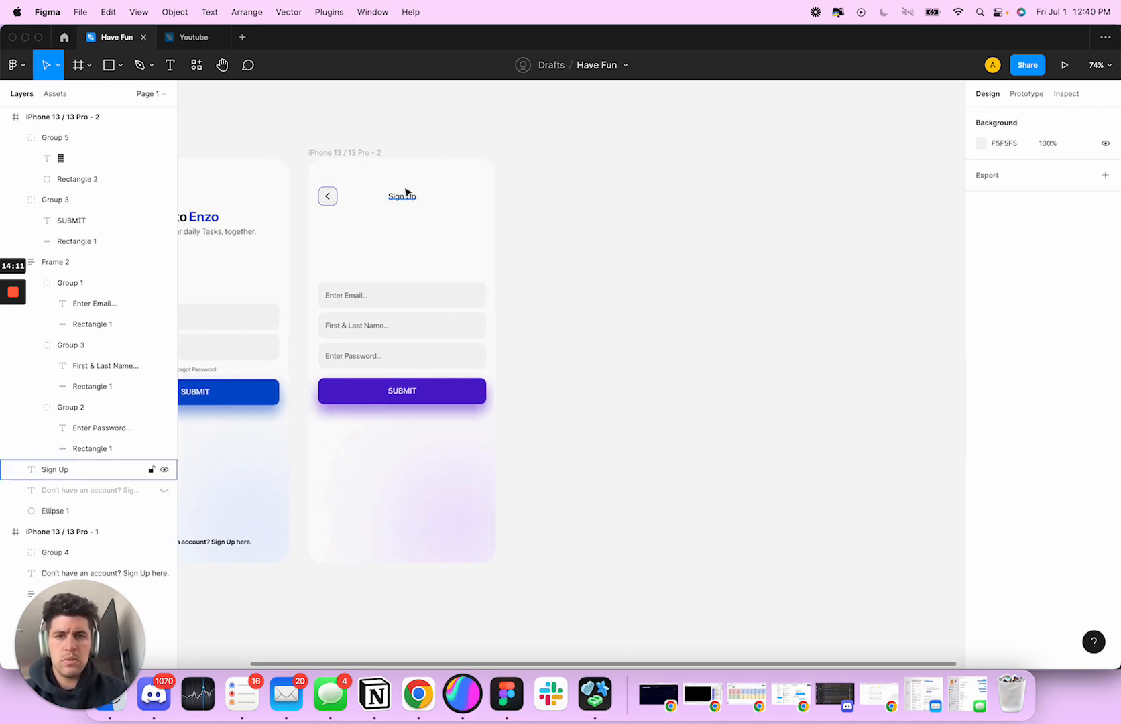
{"action": "left_click_drag", "start_coordinate": [361, 156], "coordinate": [569, 156]}
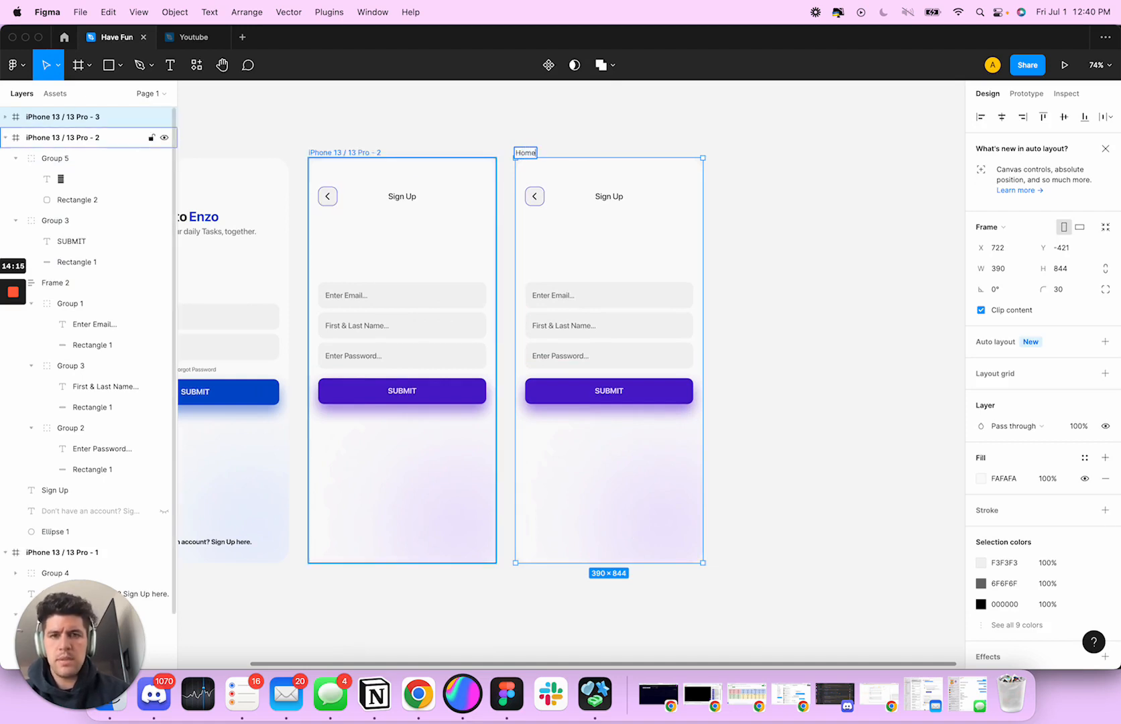
Delete the back button, Sign Up label, input fields, SUBMIT button and purple background ellipse from the Home frame
{"action": "left_click", "coordinate": [550, 200]}
{"action": "left_click", "coordinate": [535, 196]}
{"action": "left_click", "coordinate": [612, 196], "text": "shift"}
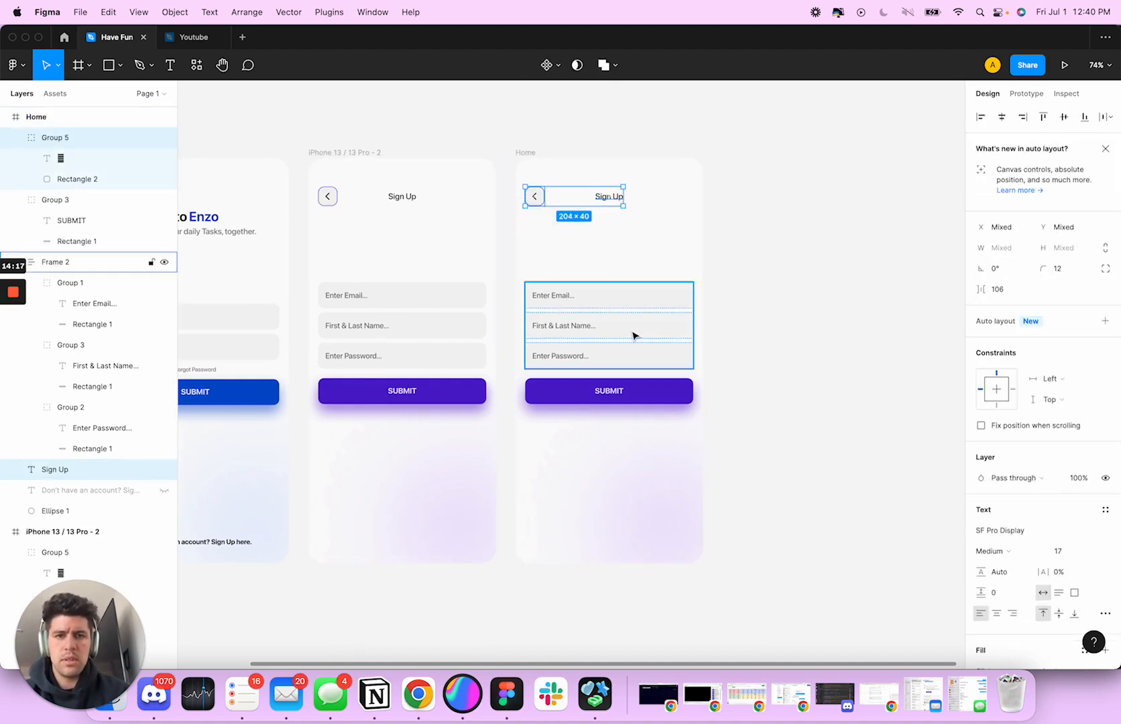
{"action": "left_click", "coordinate": [634, 335], "text": "shift"}
{"action": "left_click", "coordinate": [640, 393], "text": "shift"}
{"action": "key", "text": "Delete"}
{"action": "left_click", "coordinate": [674, 474]}
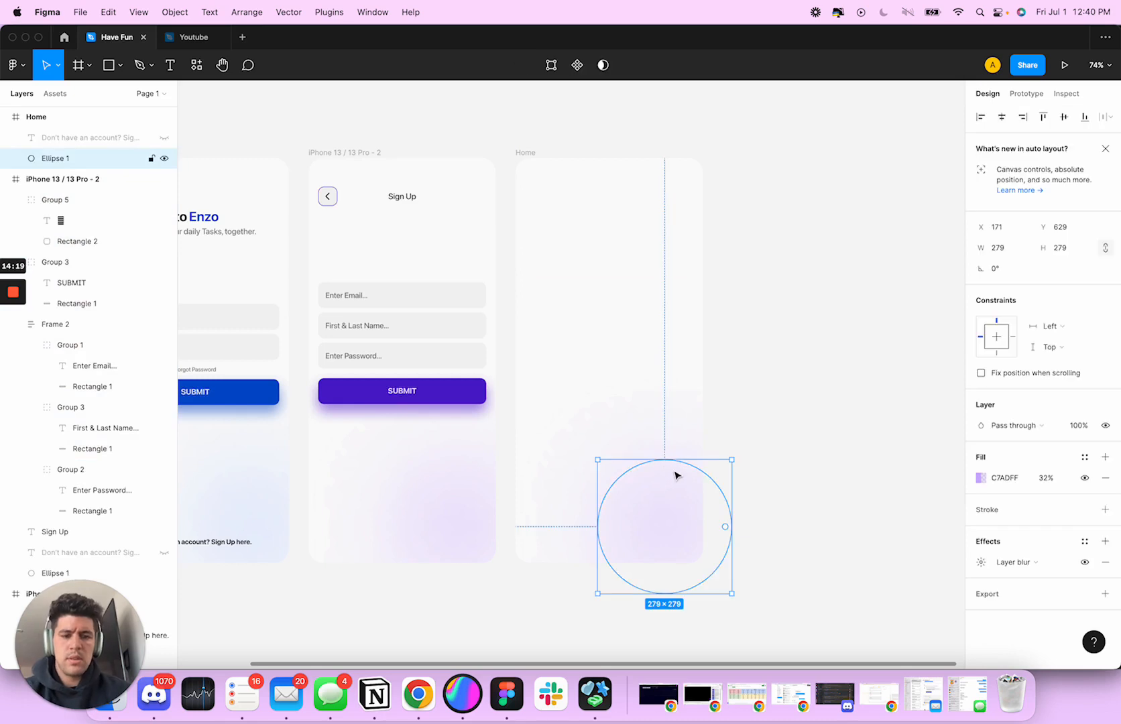
{"action": "key", "text": "Delete"}
Add a copy of the empty Home frame between the sign-up and Home screens and name it Onboarding
{"action": "mouse_move", "coordinate": [520, 149]}
{"action": "left_mouse_down"}
{"action": "mouse_move", "coordinate": [750, 153]}
{"action": "mouse_move", "coordinate": [576, 165]}
{"action": "mouse_move", "coordinate": [538, 152]}
{"action": "left_mouse_up"}
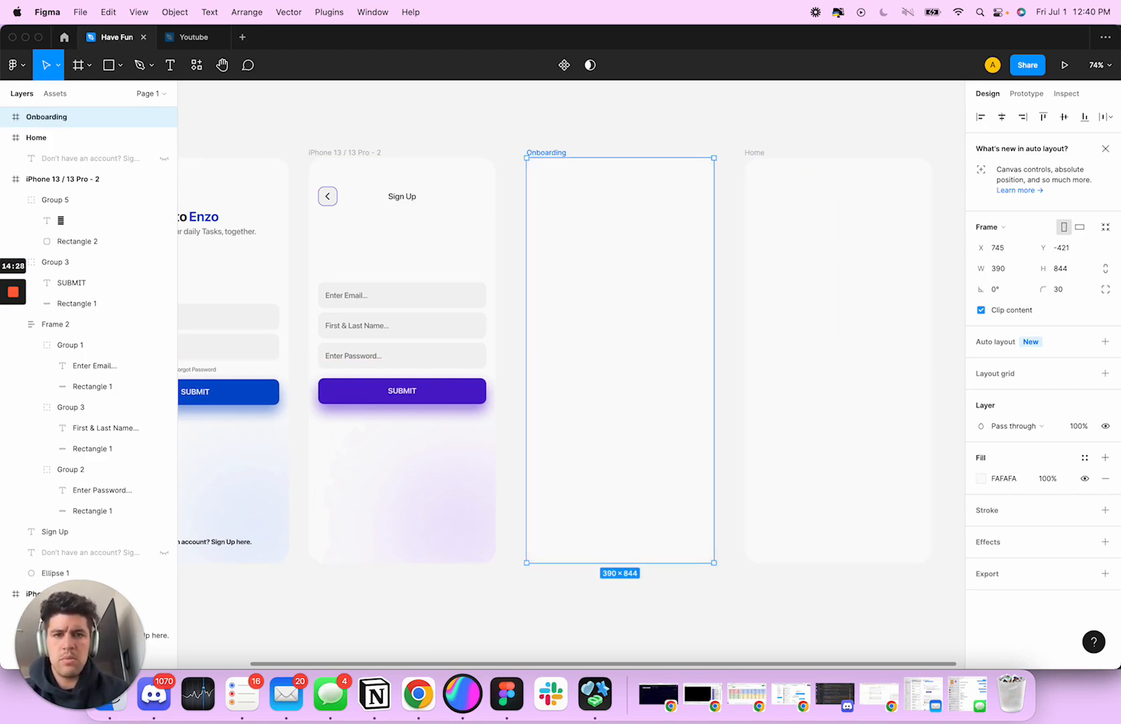
{"action": "scroll", "coordinate": [562, 192], "scroll_direction": "down", "scroll_amount": 3}
{"action": "scroll", "coordinate": [600, 201], "scroll_direction": "right", "scroll_amount": 1}
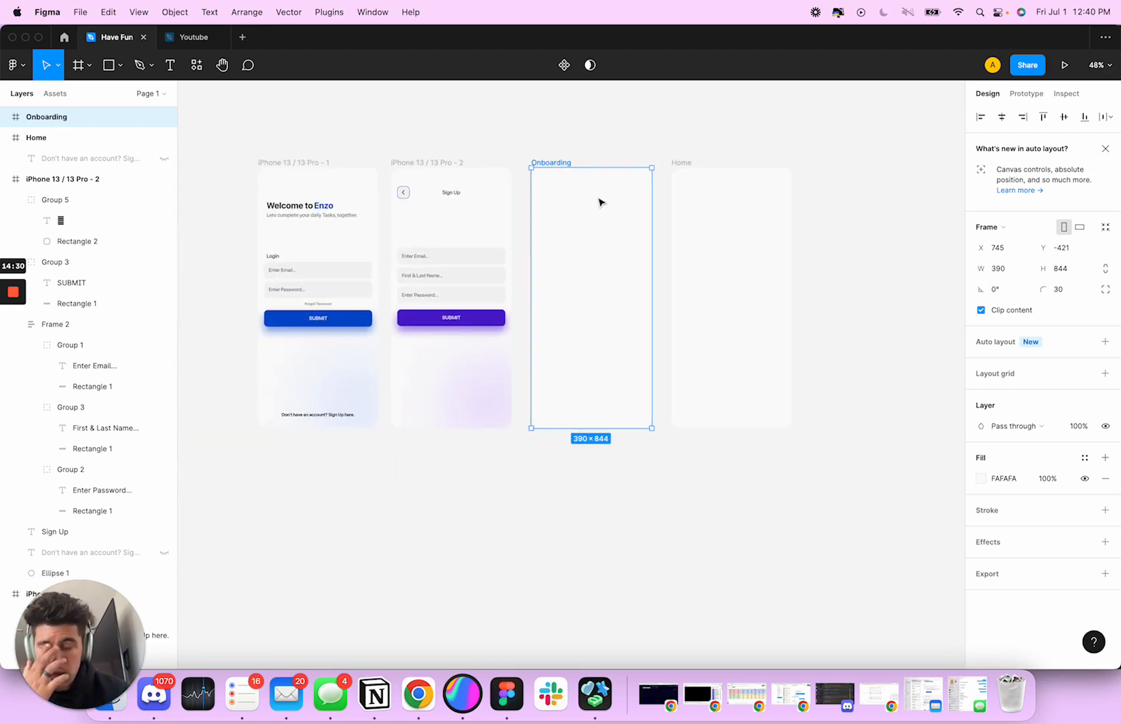
Review the login and sign-up screens alongside the empty Onboarding and Home frames
{"action": "scroll", "coordinate": [544, 326], "scroll_direction": "left", "scroll_amount": 5}
{"action": "scroll", "coordinate": [451, 405], "scroll_direction": "right", "scroll_amount": 1}
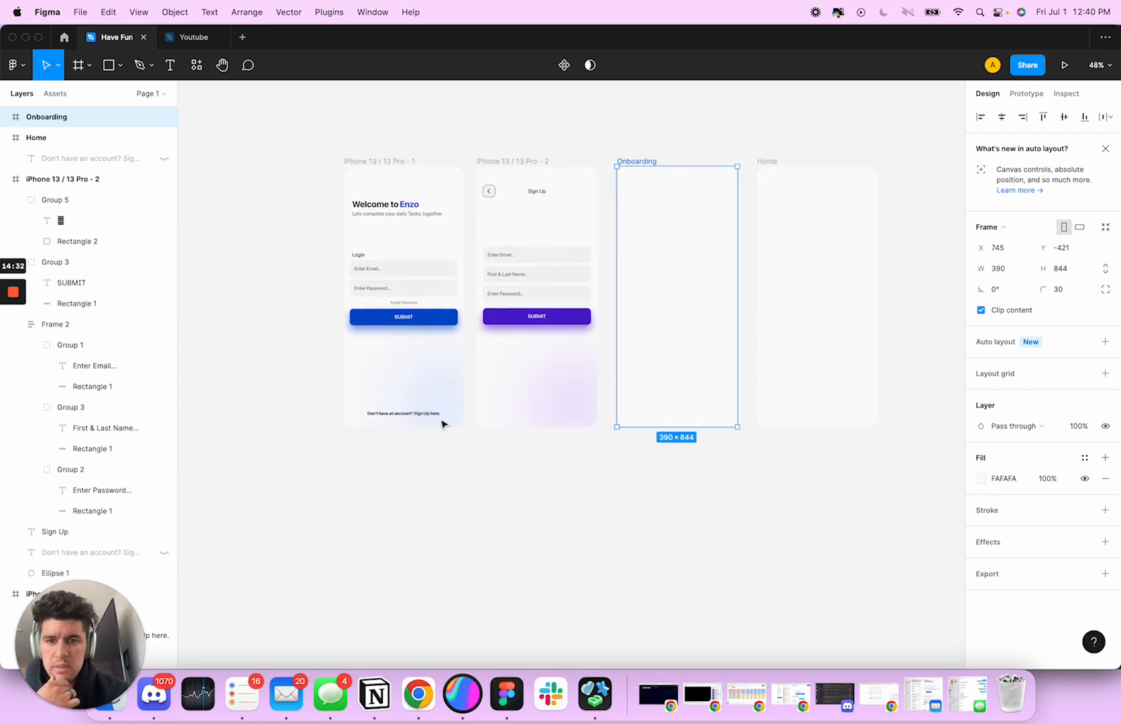
{"action": "scroll", "coordinate": [571, 426], "scroll_direction": "left", "scroll_amount": 2}
{"action": "left_click", "coordinate": [571, 425]}
{"action": "key", "text": "super+z"}
{"action": "left_click", "coordinate": [601, 475]}
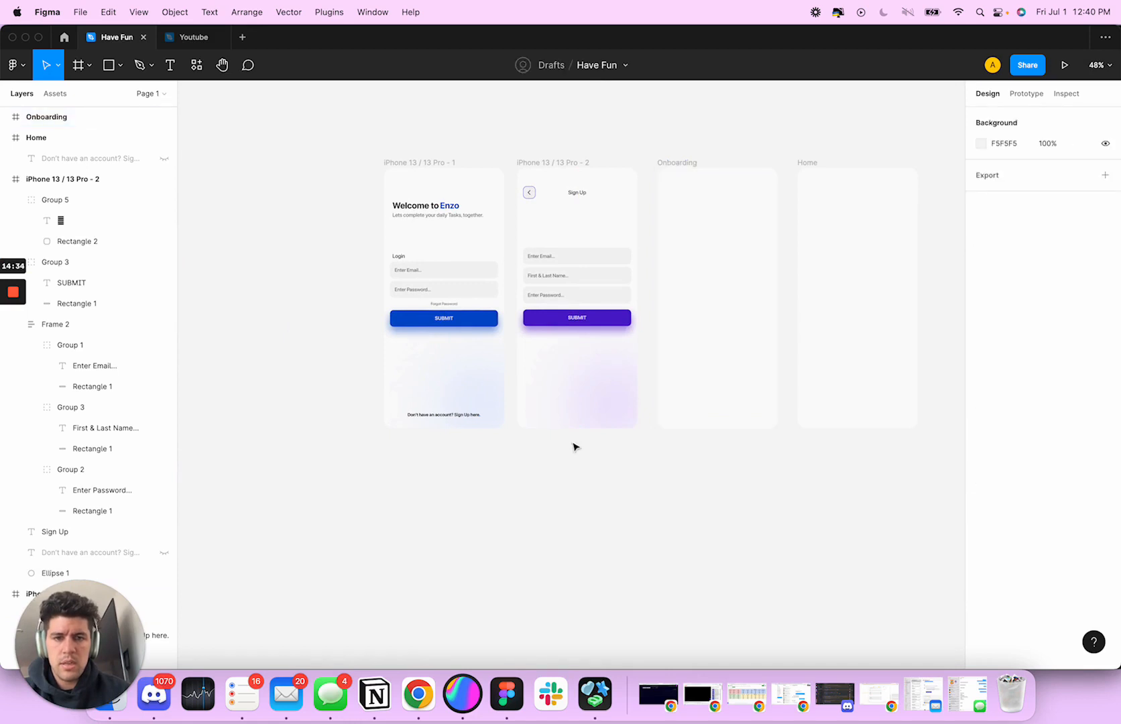
{"action": "scroll", "coordinate": [553, 401], "scroll_direction": "left", "scroll_amount": 1}
{"action": "scroll", "coordinate": [565, 312], "scroll_direction": "up", "scroll_amount": 5}
{"action": "scroll", "coordinate": [566, 313], "scroll_direction": "up", "scroll_amount": 3}
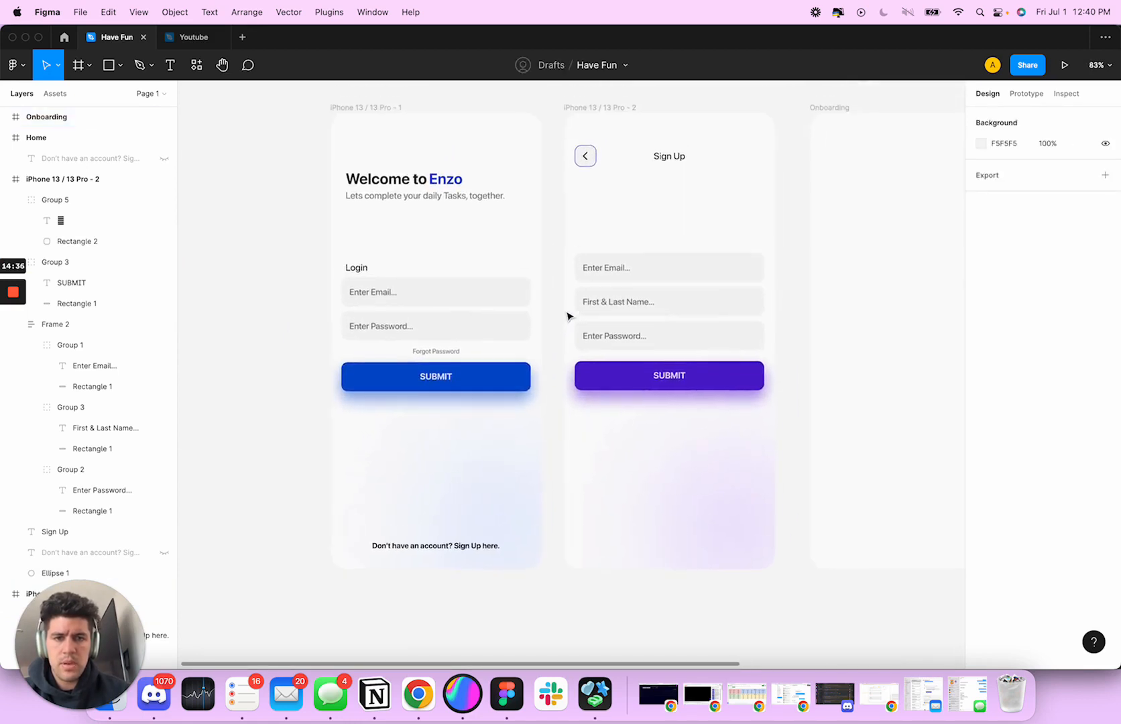
{"action": "scroll", "coordinate": [498, 314], "scroll_direction": "down", "scroll_amount": 1}
{"action": "scroll", "coordinate": [499, 313], "scroll_direction": "left", "scroll_amount": 2}
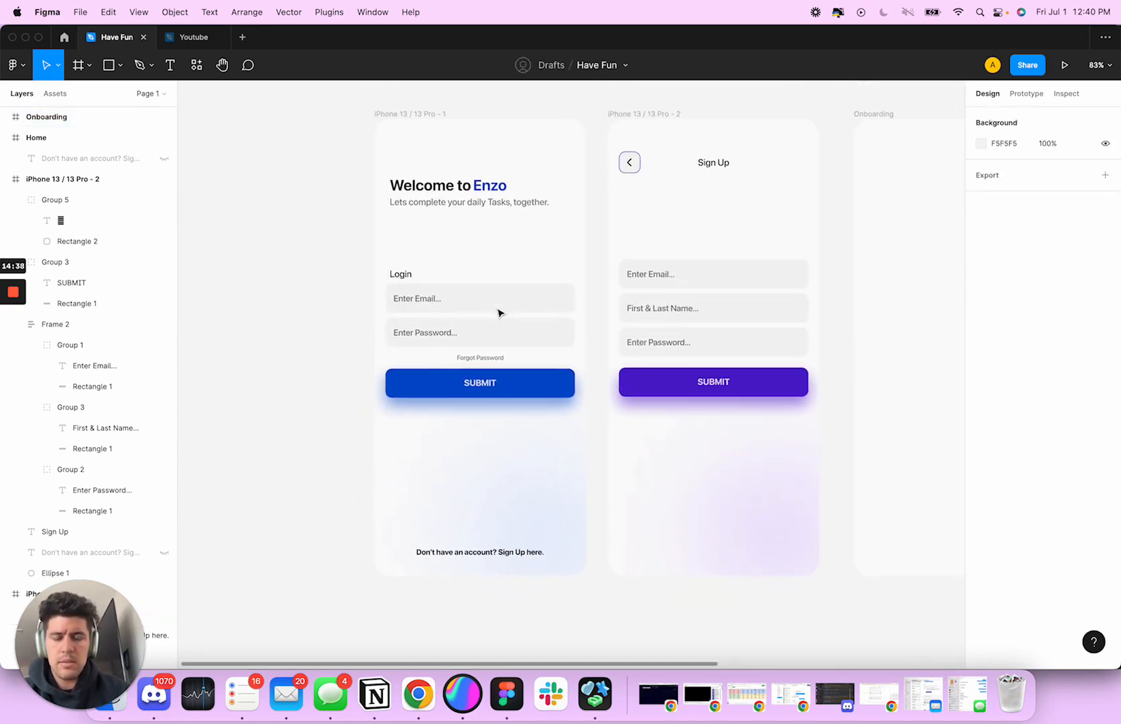
{"action": "scroll", "coordinate": [499, 313], "scroll_direction": "right", "scroll_amount": 2}
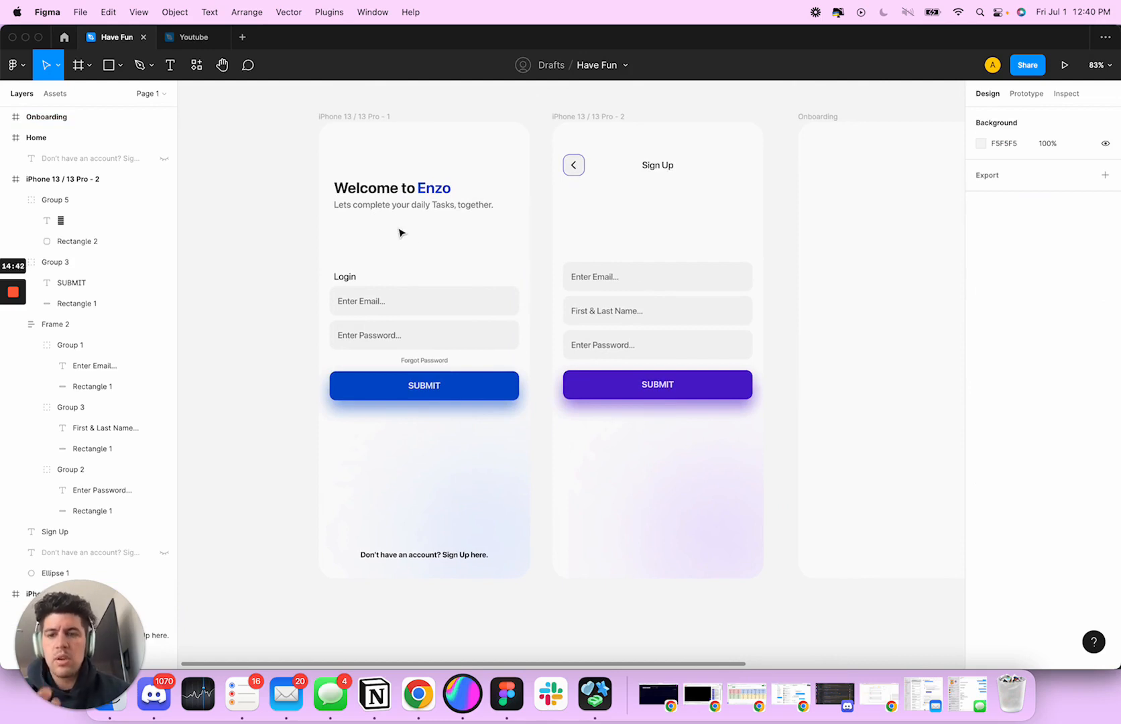
{"action": "scroll", "coordinate": [402, 231], "scroll_direction": "left", "scroll_amount": 2}
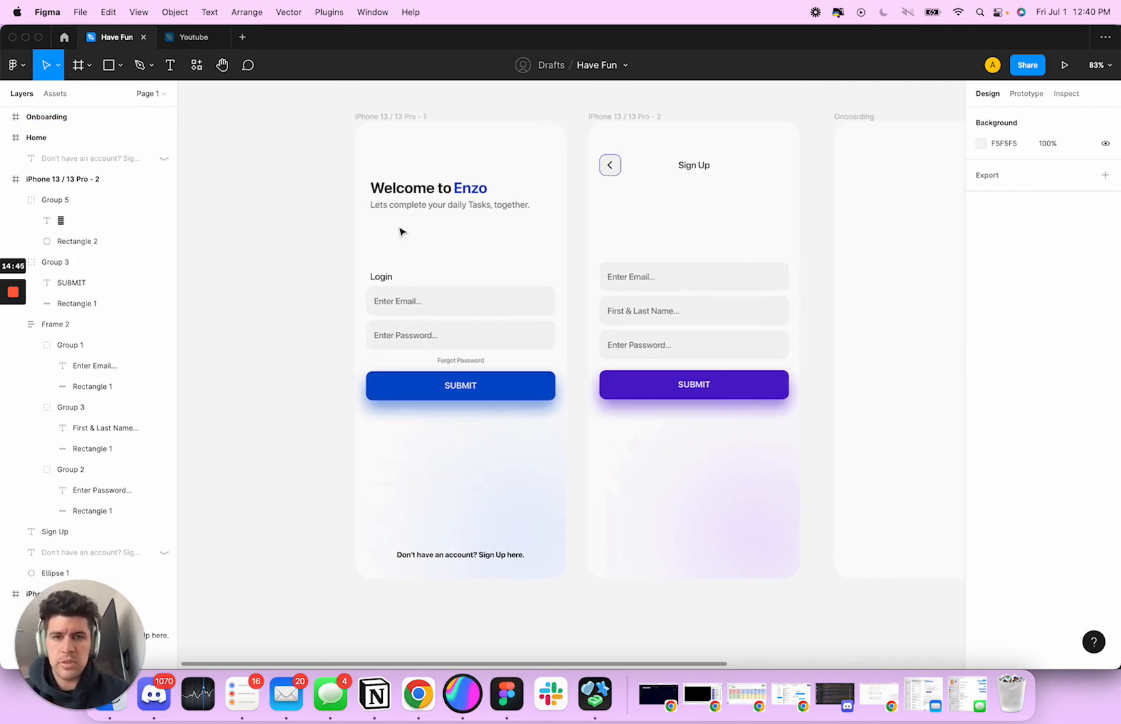
Rename the first iPhone frame as Login and the second iPhone frame as Sign Up
{"action": "left_click", "coordinate": [383, 130]}
{"action": "left_click", "coordinate": [630, 139]}
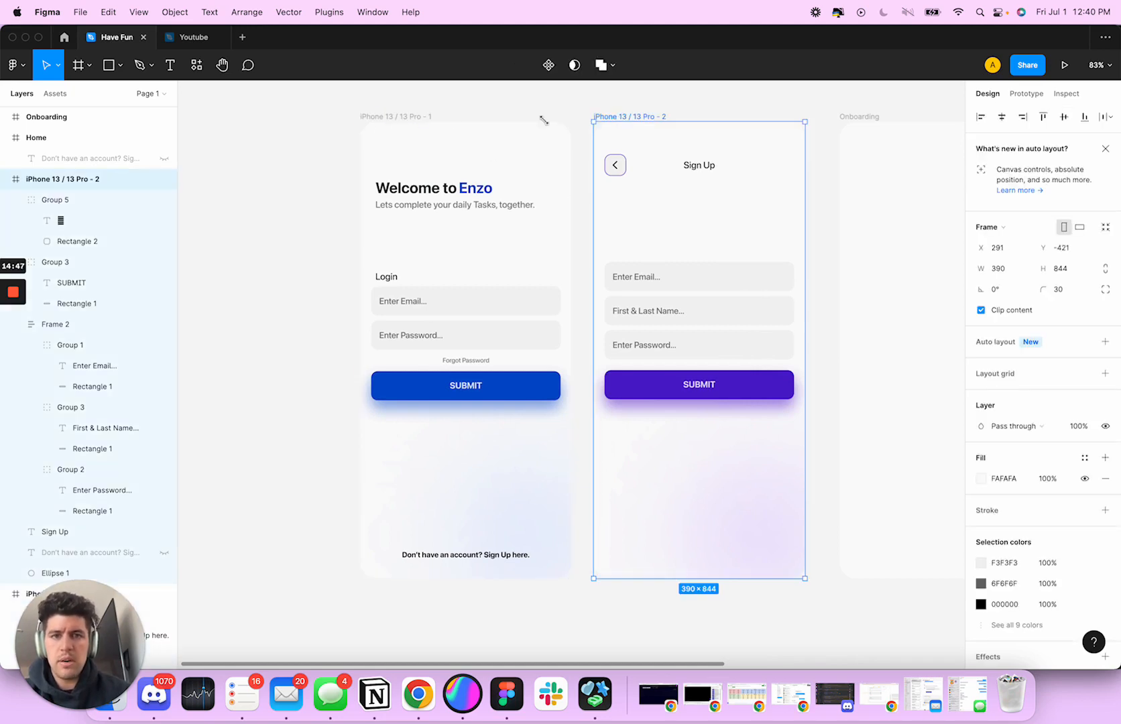
{"action": "double_click", "coordinate": [402, 118]}
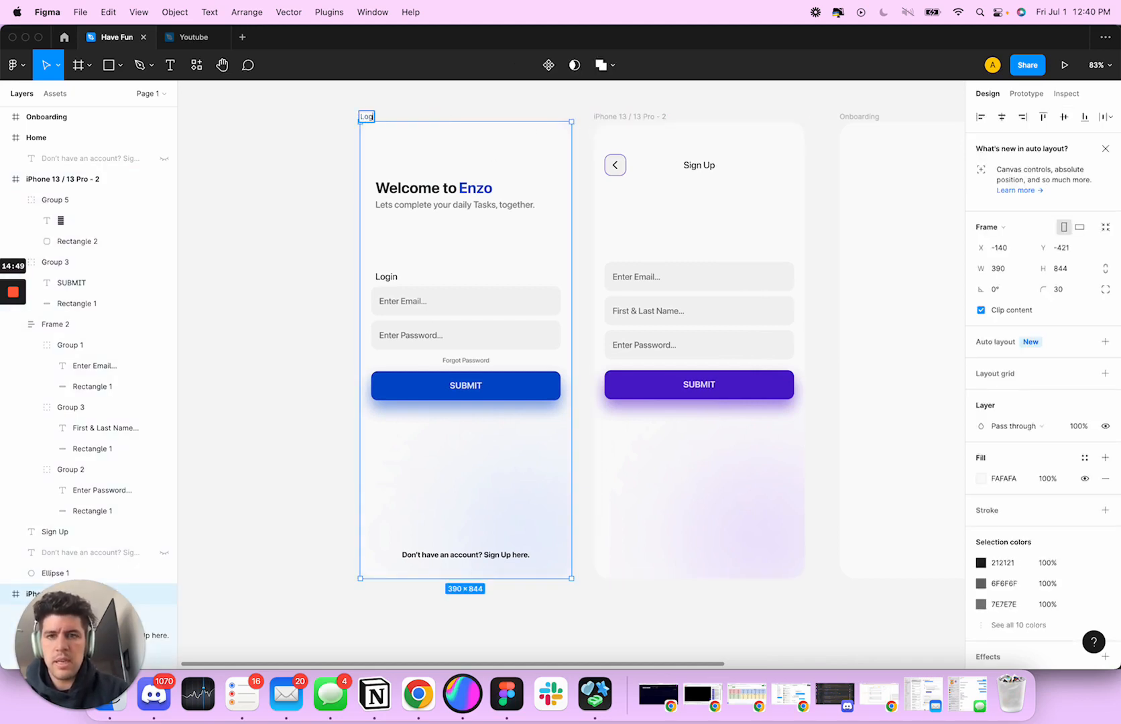
{"action": "left_click", "coordinate": [637, 116]}
{"action": "double_click", "coordinate": [637, 116]}
{"action": "type", "text": "Sign Up"}
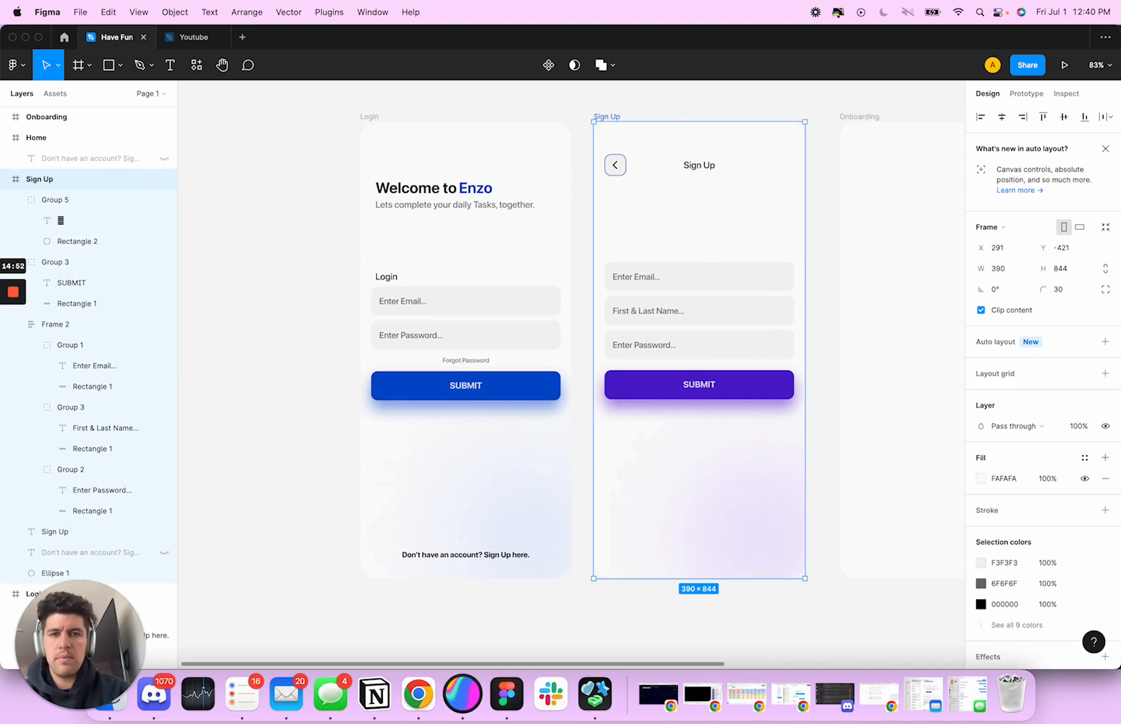
Collapse the Sign Up layers and rename the Login screen's welcome text frame as Header Group
{"action": "left_click", "coordinate": [463, 197]}
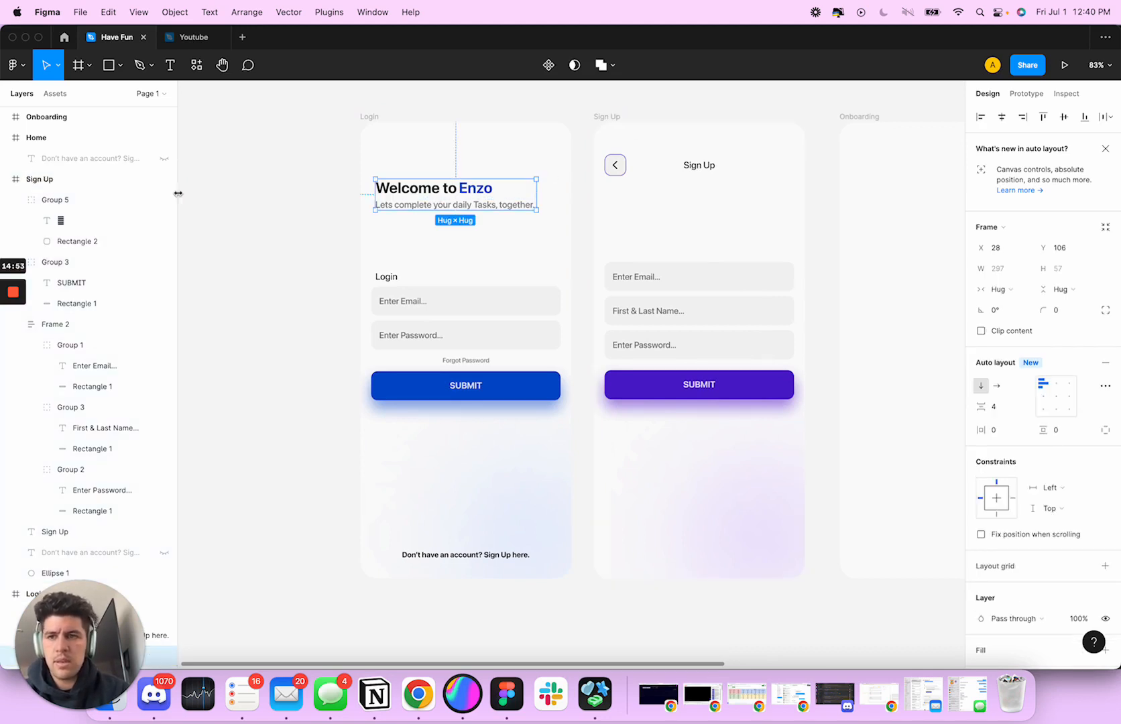
{"action": "left_click", "coordinate": [5, 180]}
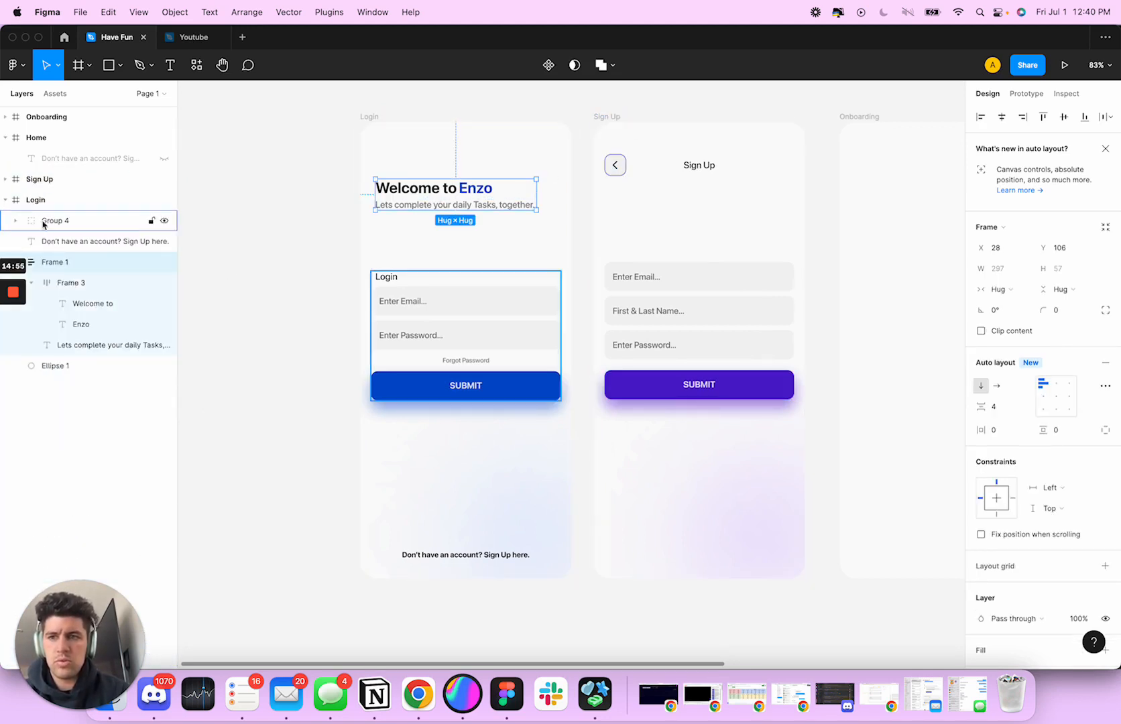
{"action": "double_click", "coordinate": [64, 262]}
{"action": "type", "text": "Header Group"}
{"action": "key", "text": "Return"}
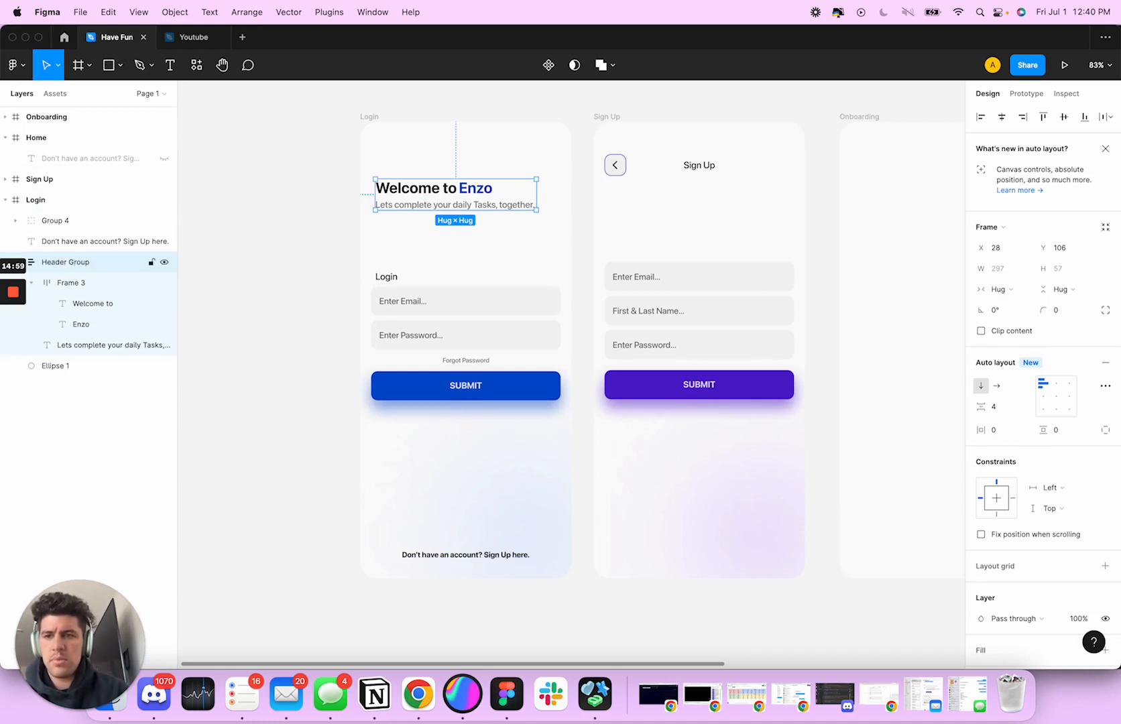
Rename the Login screen's blurred blue ellipse layer as Background Circle
{"action": "left_click", "coordinate": [67, 366]}
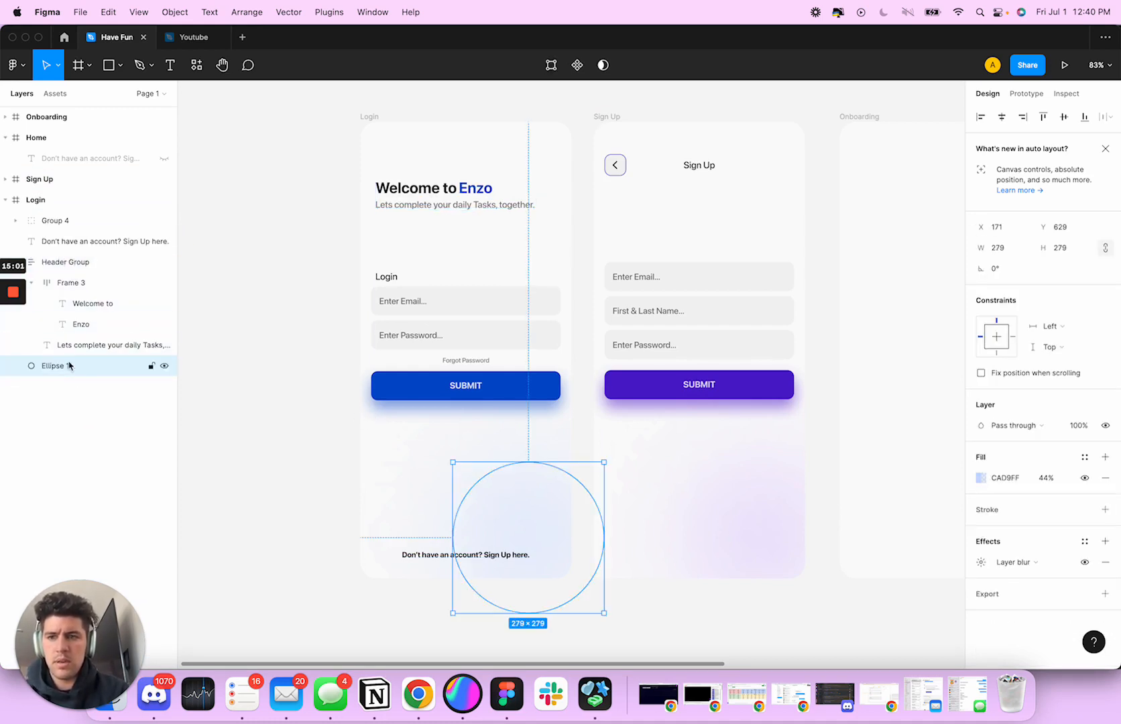
{"action": "double_click", "coordinate": [54, 365]}
{"action": "type", "text": "Background Cir"}
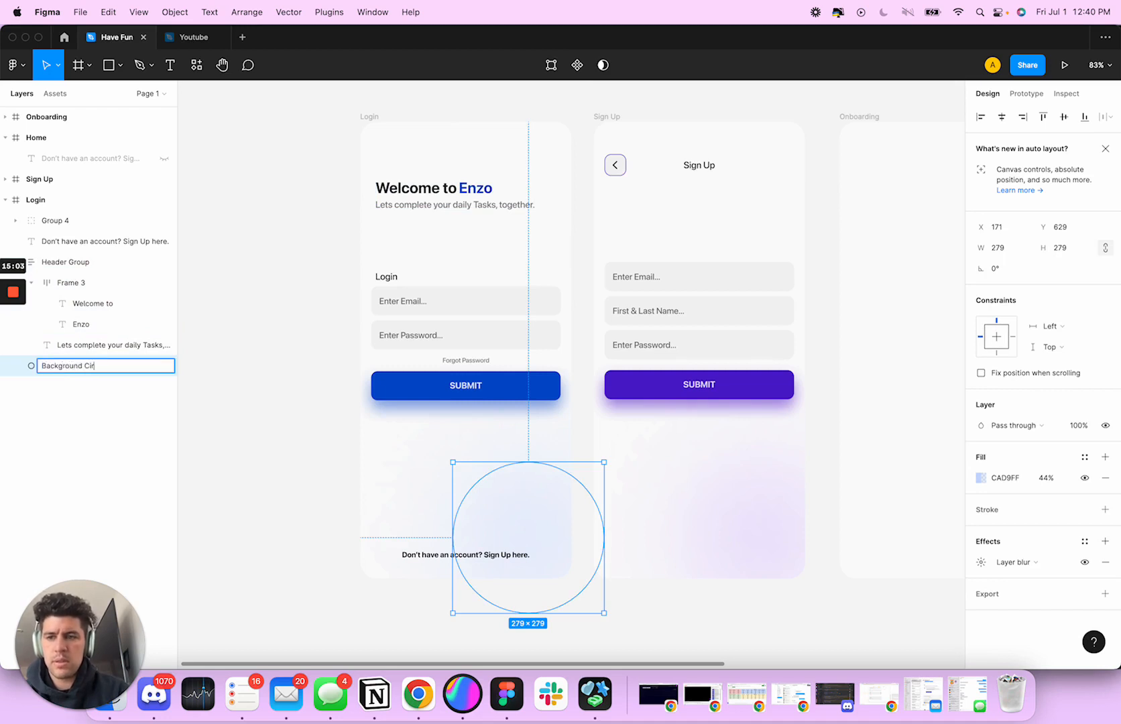
{"action": "type", "text": "cle"}
{"action": "key", "text": "Return"}
Name the Login screen's form group Login Info and the Sign Up screen's input field frame Sign Up Info
{"action": "double_click", "coordinate": [59, 223]}
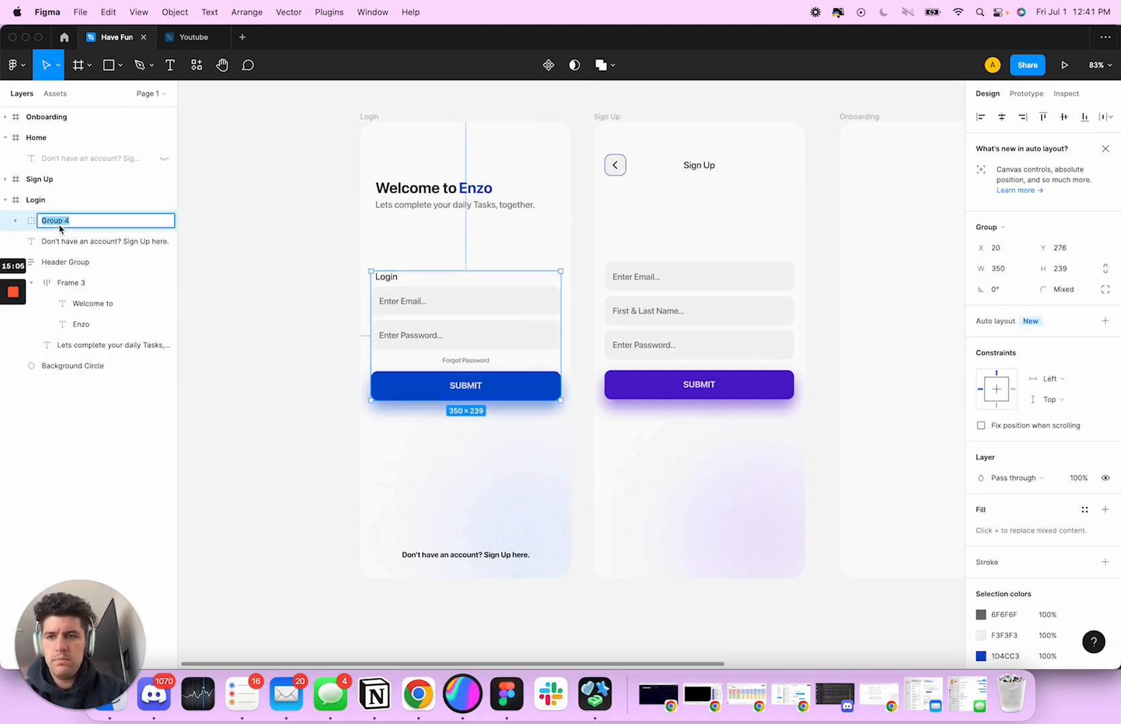
{"action": "key", "text": "Return"}
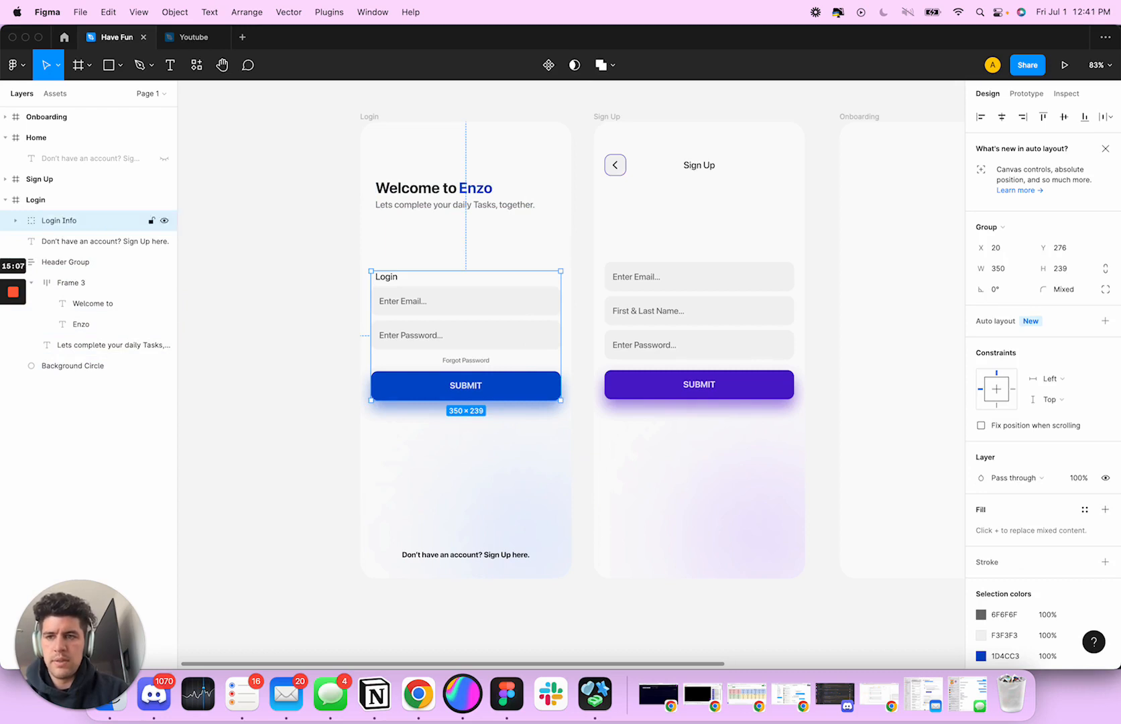
{"action": "left_click", "coordinate": [664, 299]}
{"action": "double_click", "coordinate": [54, 325]}
{"action": "type", "text": "Si"}
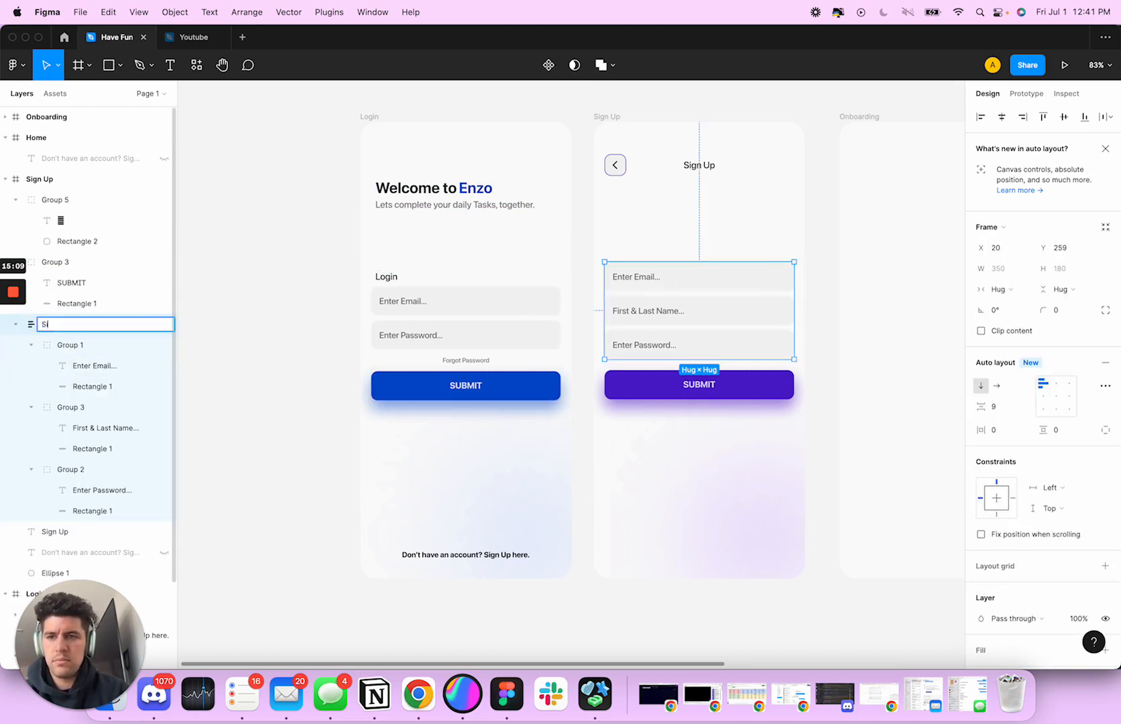
{"action": "type", "text": "gn Up Info"}
{"action": "key", "text": "Return"}
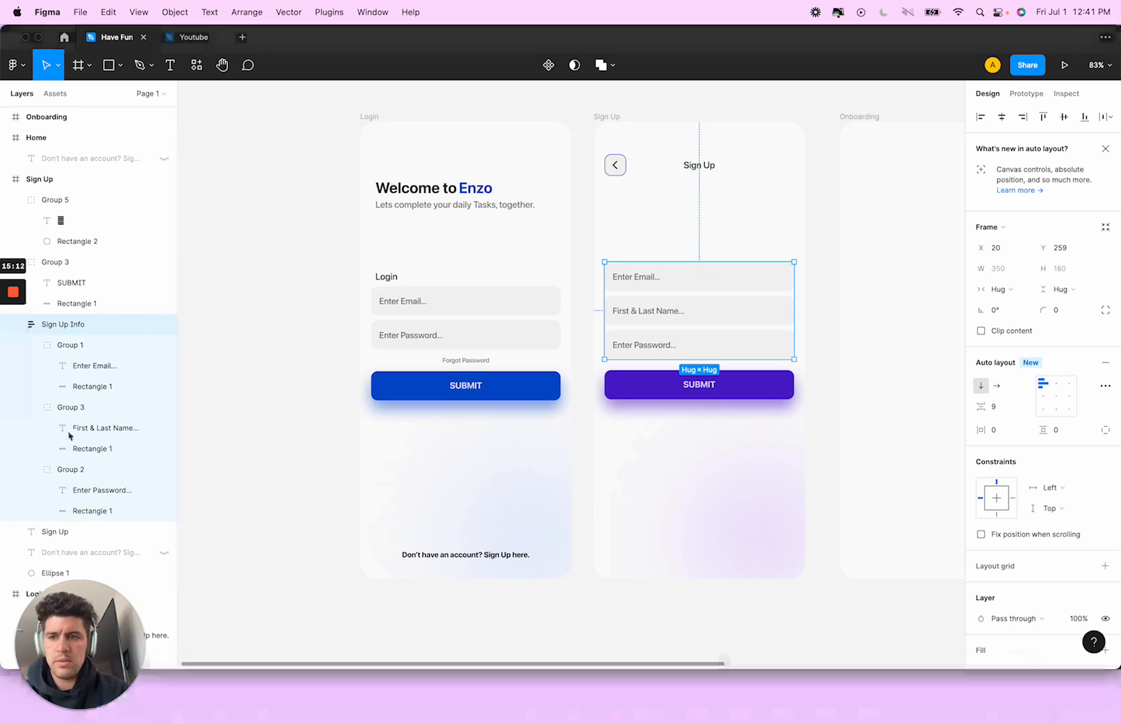
Collapse the Sign Up Info and back button layers, naming the back button group Button / Back
{"action": "scroll", "coordinate": [75, 370], "scroll_direction": "down", "scroll_amount": 3}
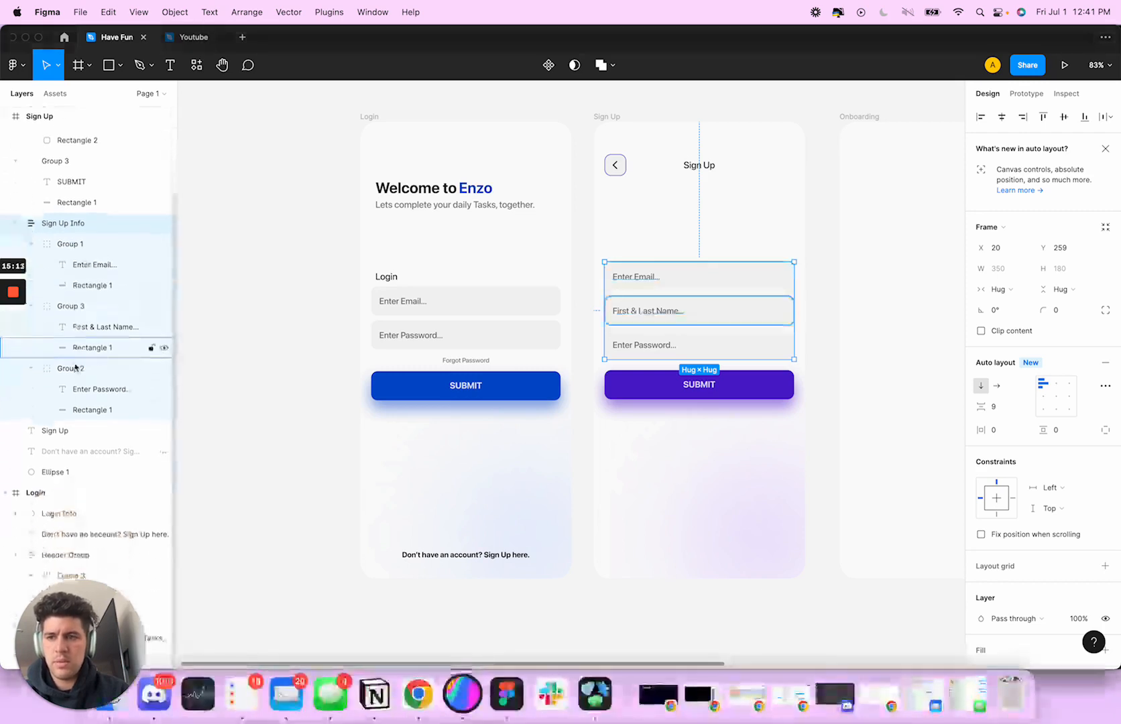
{"action": "left_click", "coordinate": [16, 223]}
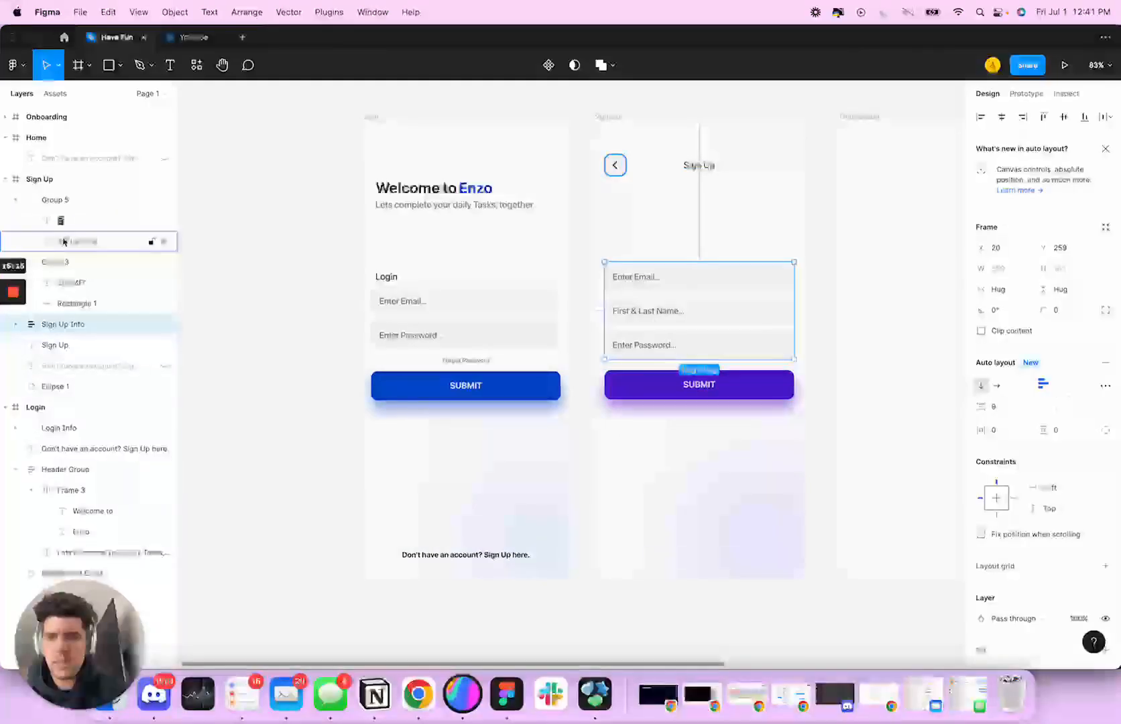
{"action": "left_click", "coordinate": [60, 200]}
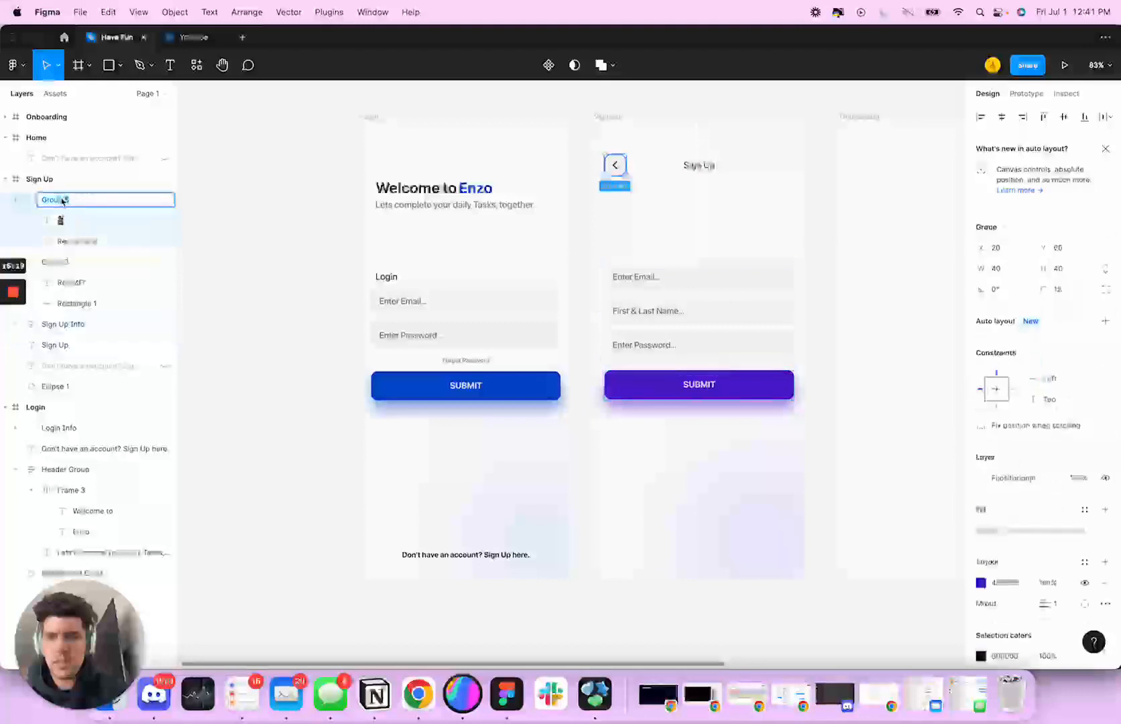
{"action": "key", "text": "Return"}
{"action": "left_click", "coordinate": [21, 201]}
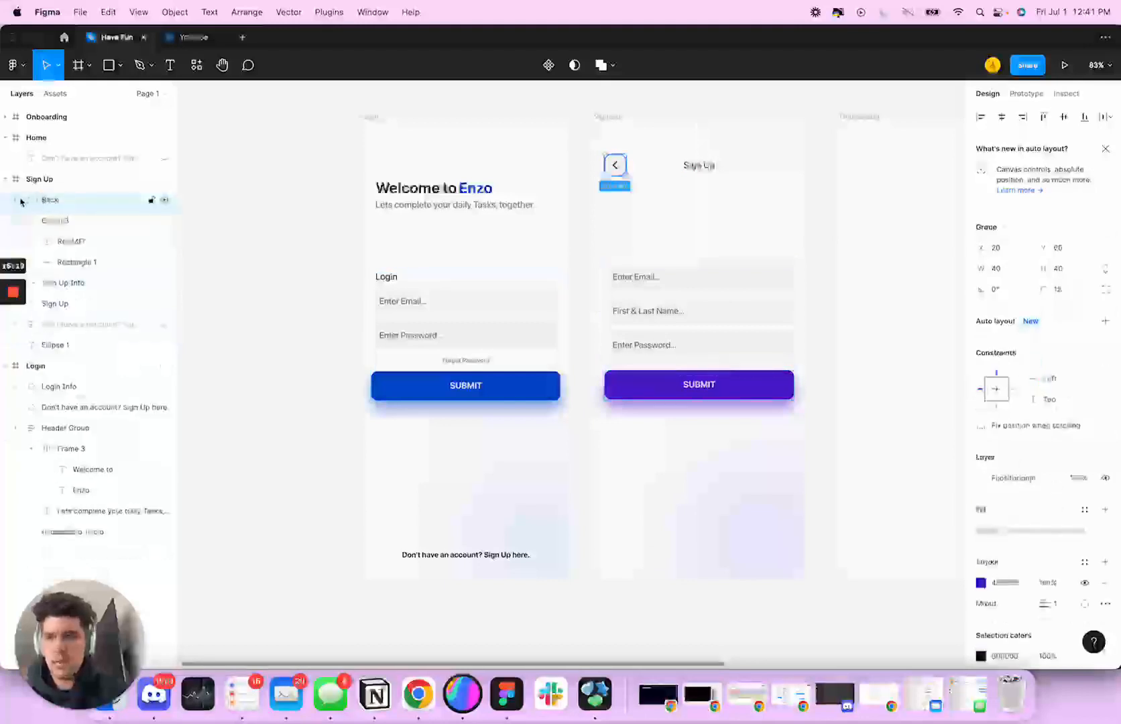
{"action": "double_click", "coordinate": [57, 203]}
{"action": "type", "text": "Button / Back"}
{"action": "key", "text": "Return"}
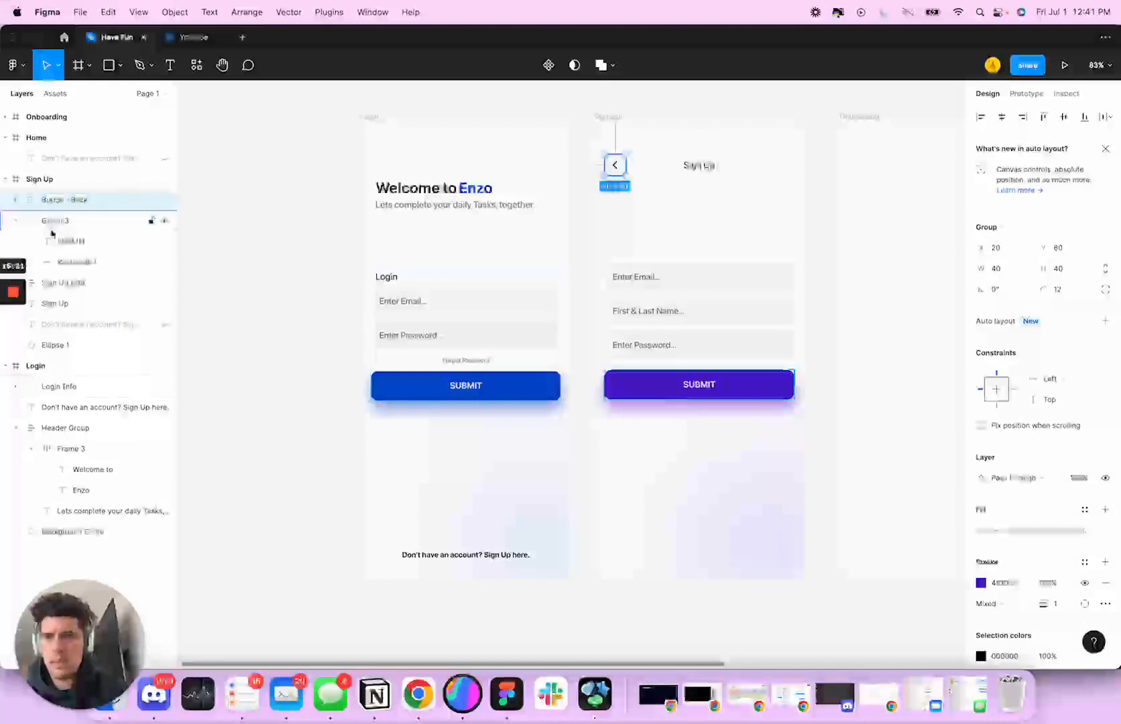
Rename the Sign Up screen's SUBMIT button group as Button / Submit
{"action": "double_click", "coordinate": [52, 223]}
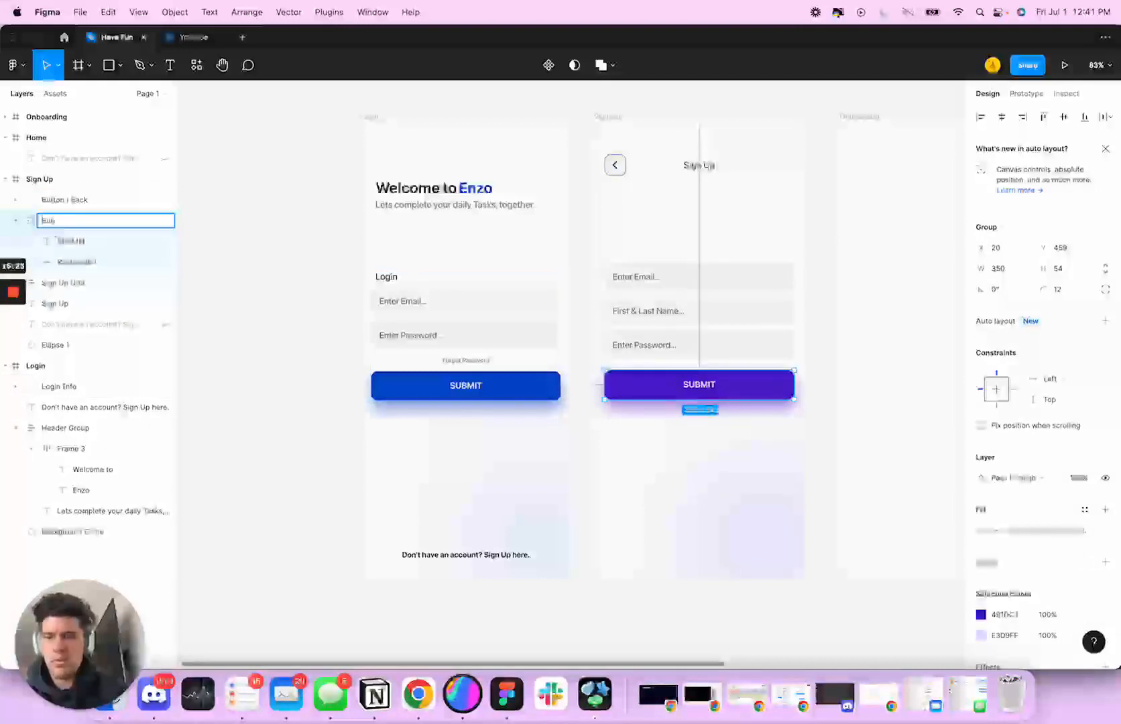
{"action": "type", "text": "Button / Su"}
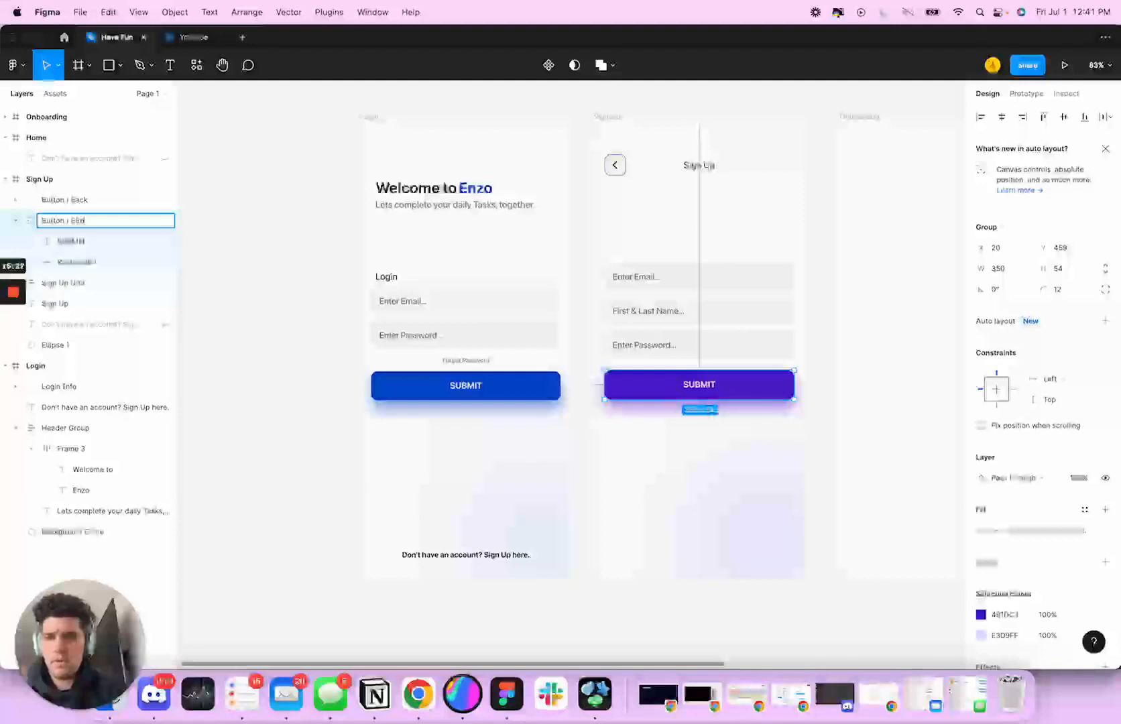
{"action": "type", "text": "bmit"}
{"action": "key", "text": "Return"}
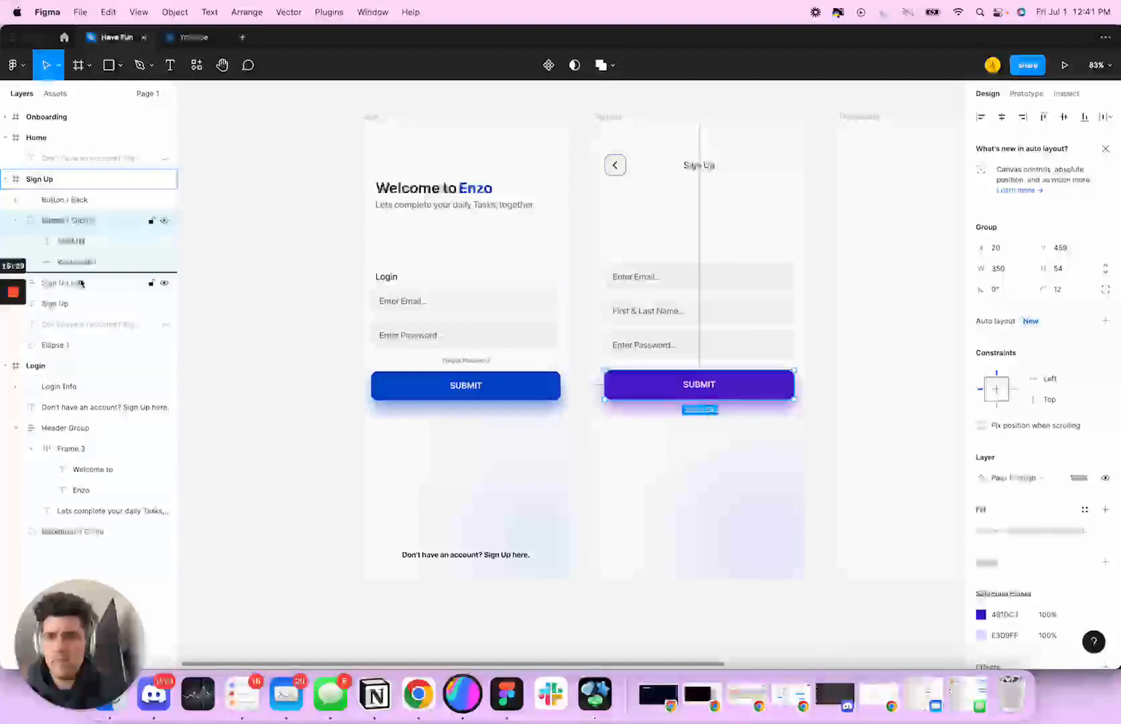
Move the Button / Submit group into the Sign Up Info auto layout frame and place it below the password field
{"action": "left_click_drag", "start_coordinate": [79, 290], "coordinate": [80, 290]}
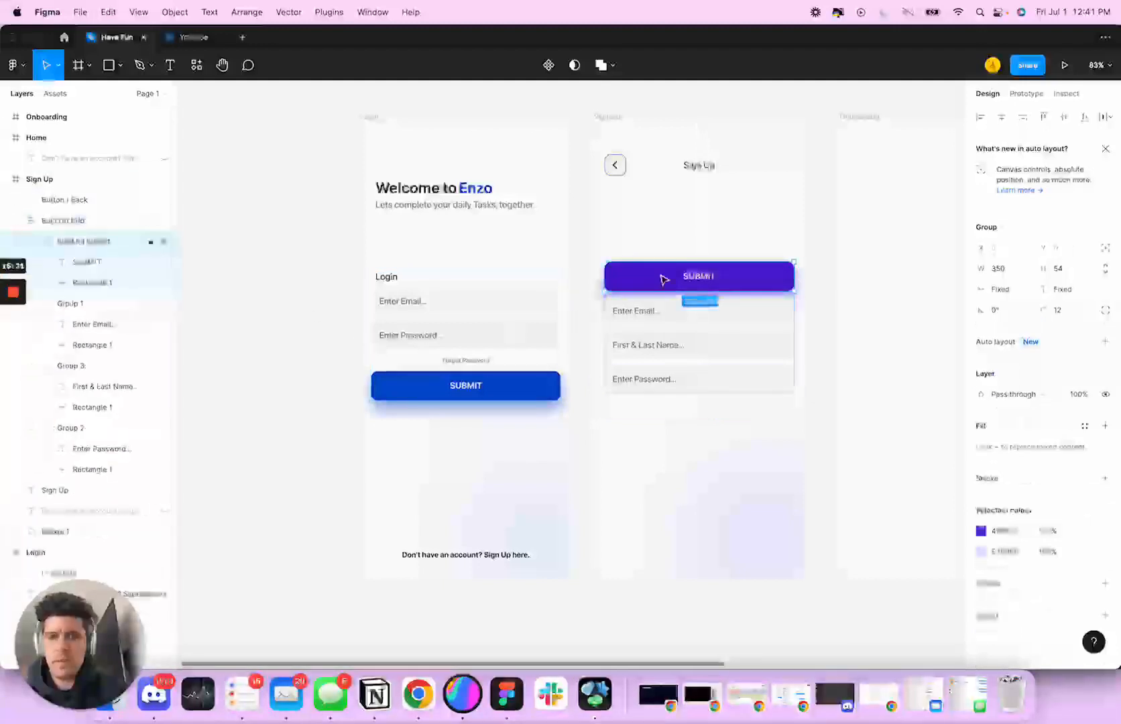
{"action": "key", "text": "Down"}
{"action": "key", "text": "Down"}
{"action": "key", "text": "Down"}
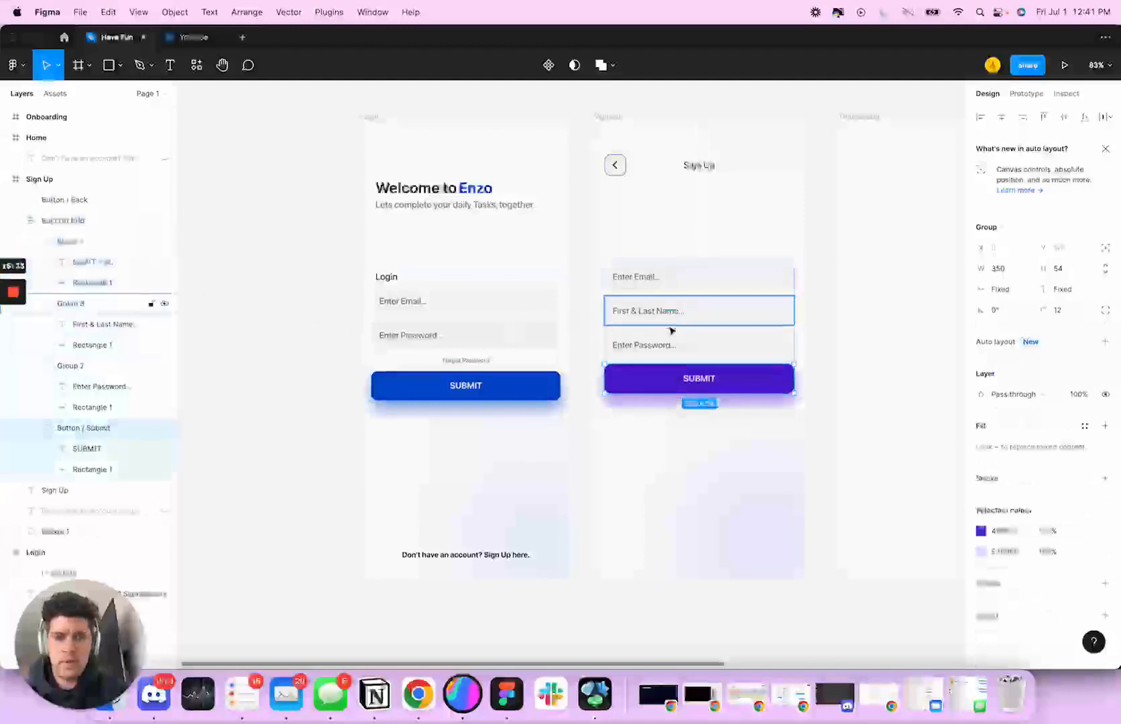
Wrap the Sign Up screen's email, name and password fields together in their own nested auto layout frame
{"action": "left_click", "coordinate": [672, 353]}
{"action": "left_click", "coordinate": [676, 318], "text": "shift"}
{"action": "left_click", "coordinate": [680, 286], "text": "shift"}
{"action": "key", "text": "shift+a"}
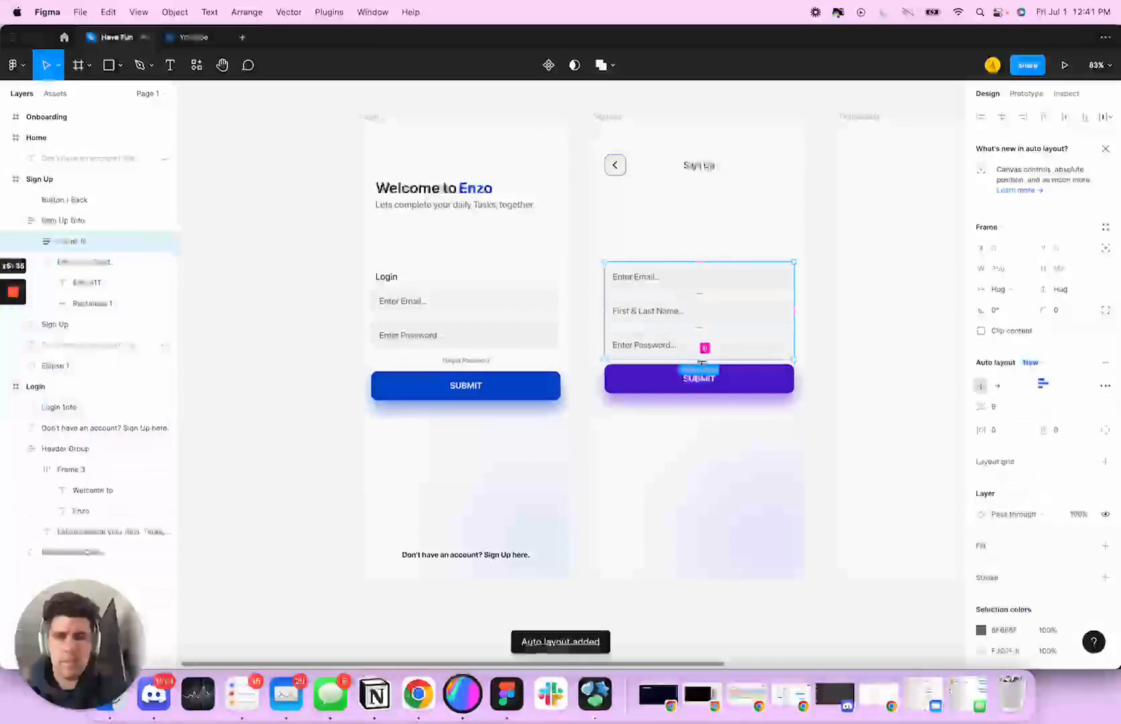
Set the Sign Up Info frame's item spacing to 20 between the input fields and the SUBMIT button
{"action": "left_click", "coordinate": [760, 400]}
{"action": "left_click", "coordinate": [746, 349]}
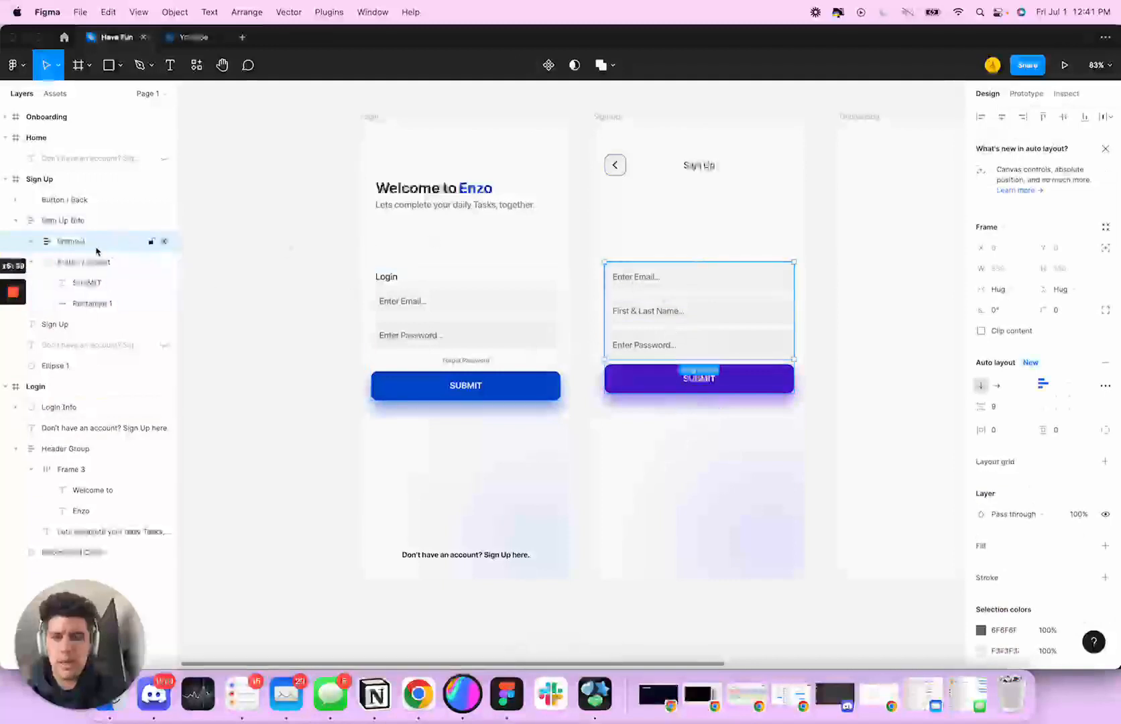
{"action": "left_click_drag", "start_coordinate": [96, 251], "coordinate": [94, 245]}
{"action": "left_click", "coordinate": [998, 406]}
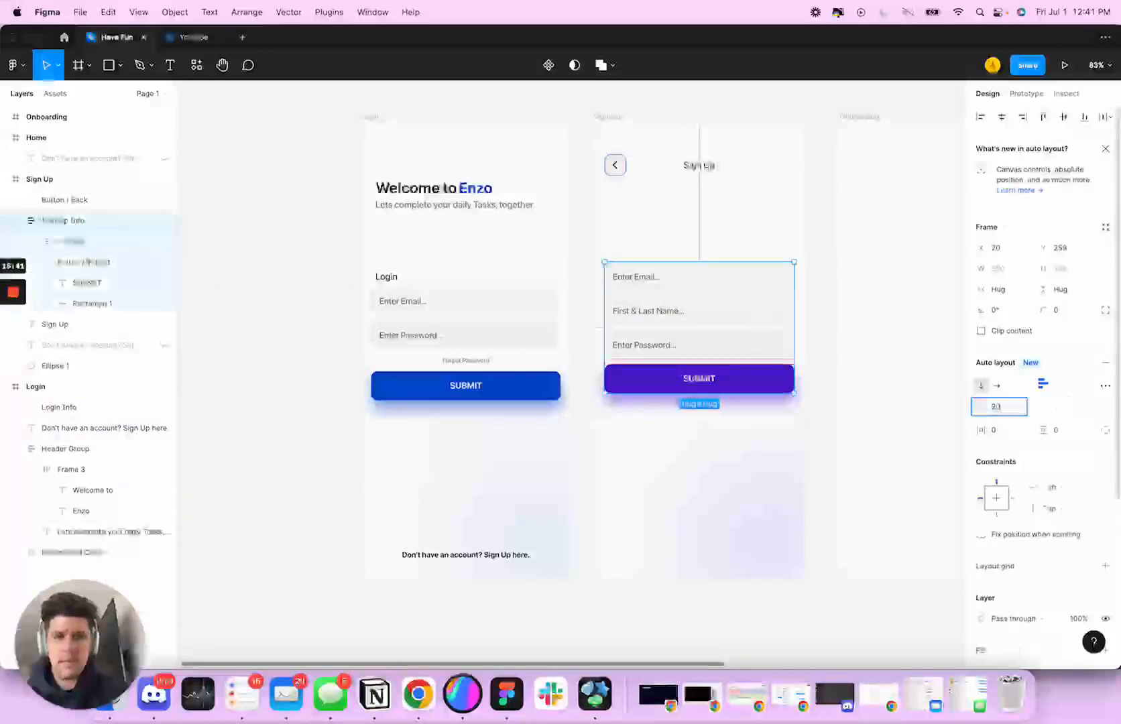
{"action": "key", "text": "Return"}
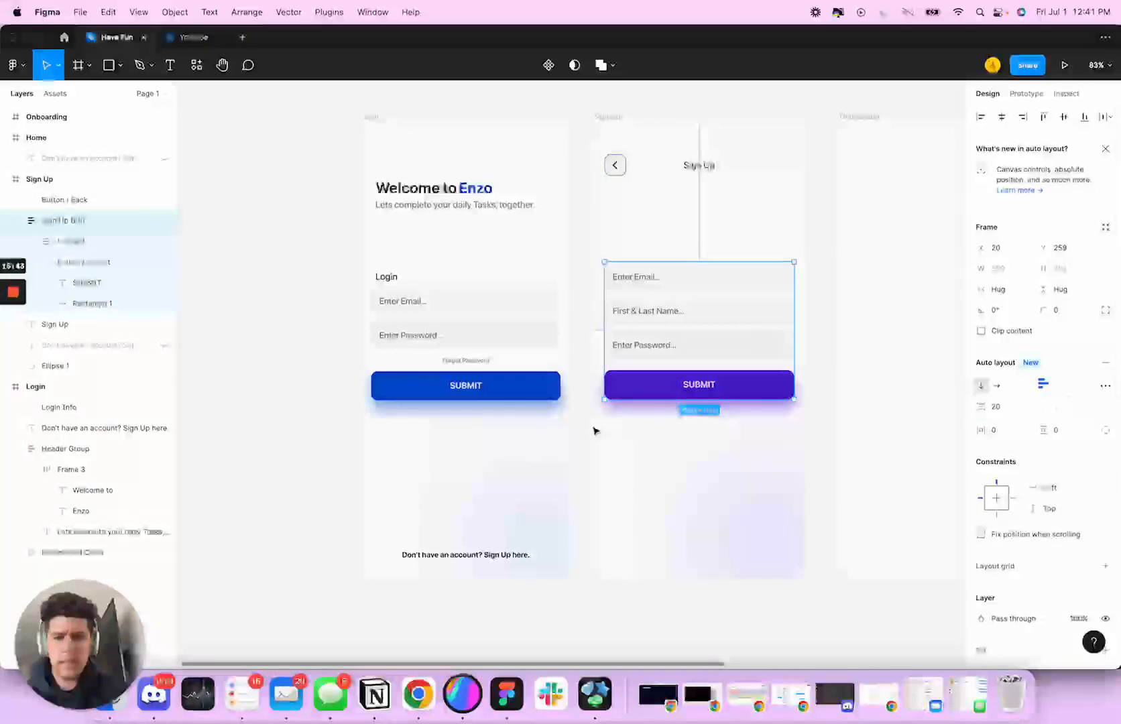
Rename the Sign Up screen's blurred purple ellipse layer as Background Circle
{"action": "left_click", "coordinate": [679, 508]}
{"action": "left_click", "coordinate": [726, 506]}
{"action": "double_click", "coordinate": [91, 371]}
{"action": "type", "text": "E"}
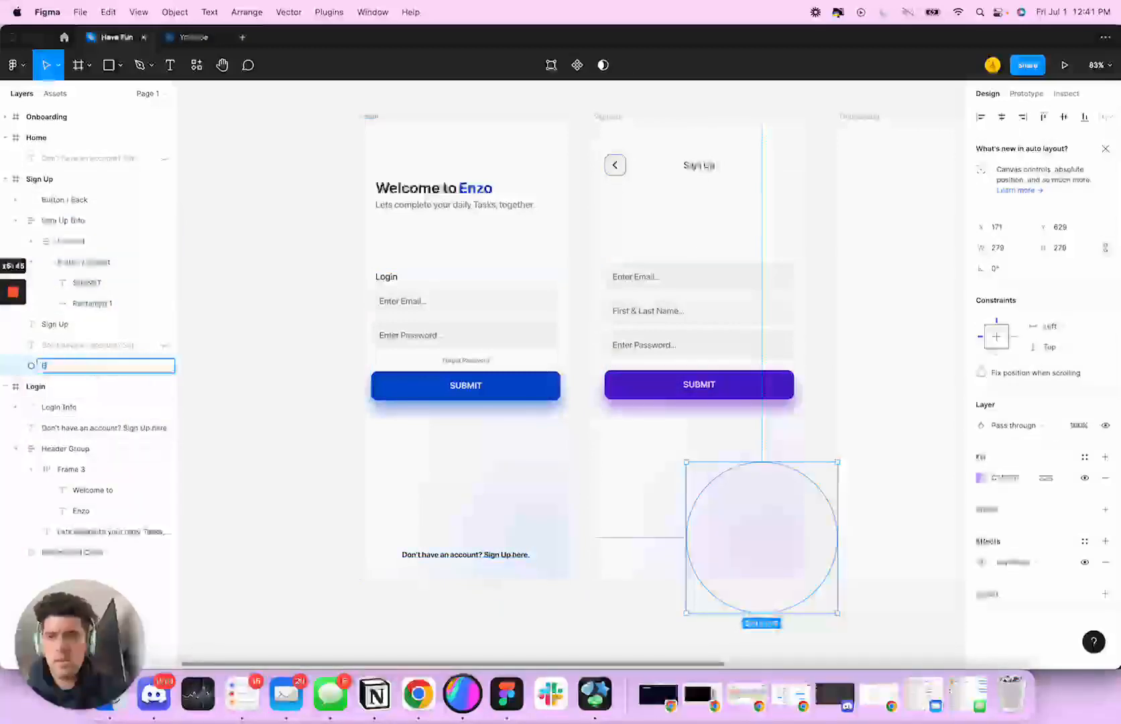
{"action": "type", "text": "ackground Circle"}
{"action": "key", "text": "Return"}
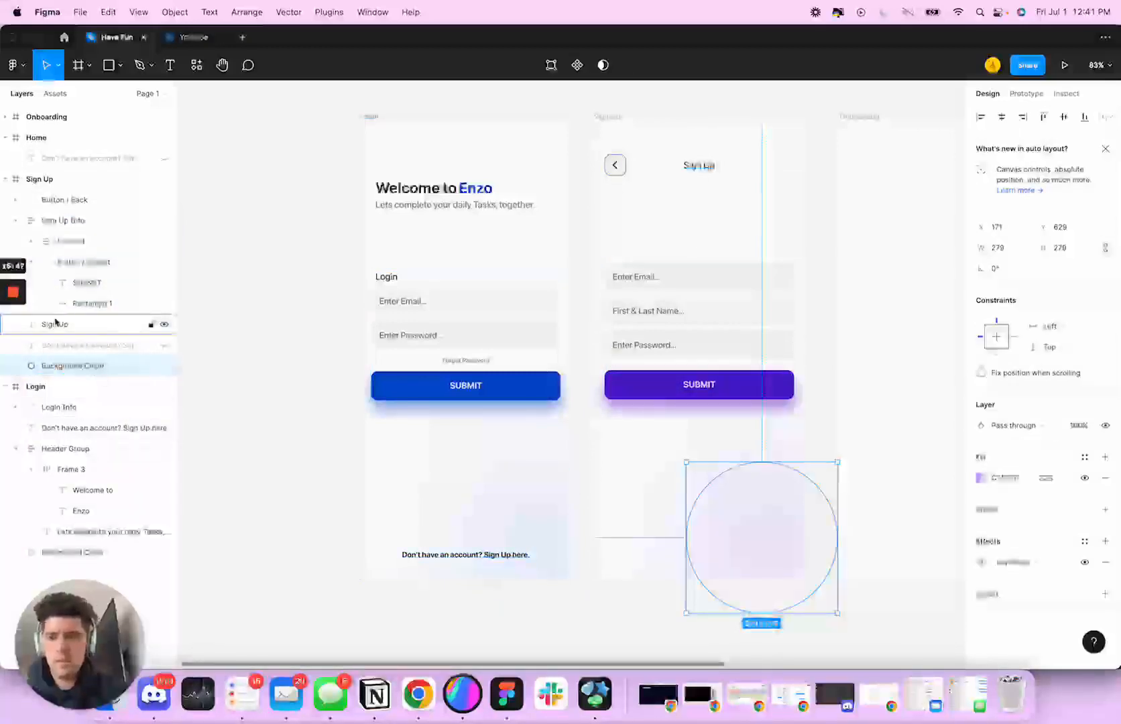
Delete the hidden "Don't have an account?" text layer from the Sign Up frame and collapse the Sign Up Info layer
{"action": "left_click", "coordinate": [84, 328]}
{"action": "double_click", "coordinate": [68, 328]}
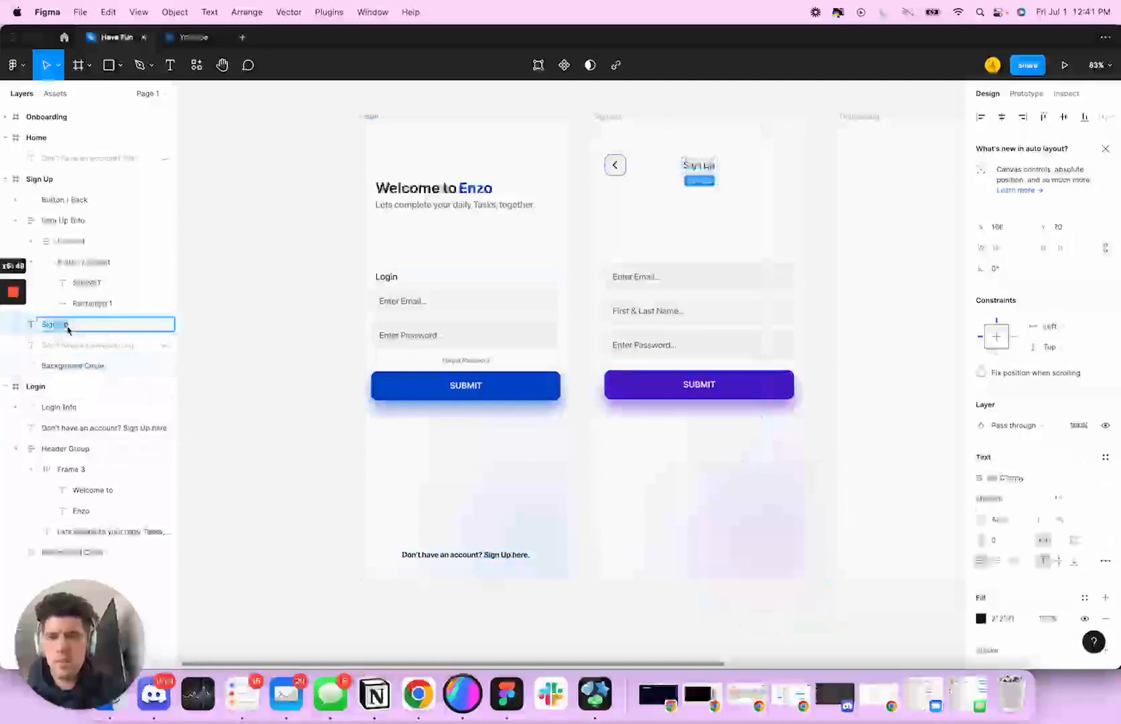
{"action": "left_click", "coordinate": [100, 345]}
{"action": "key", "text": "Delete"}
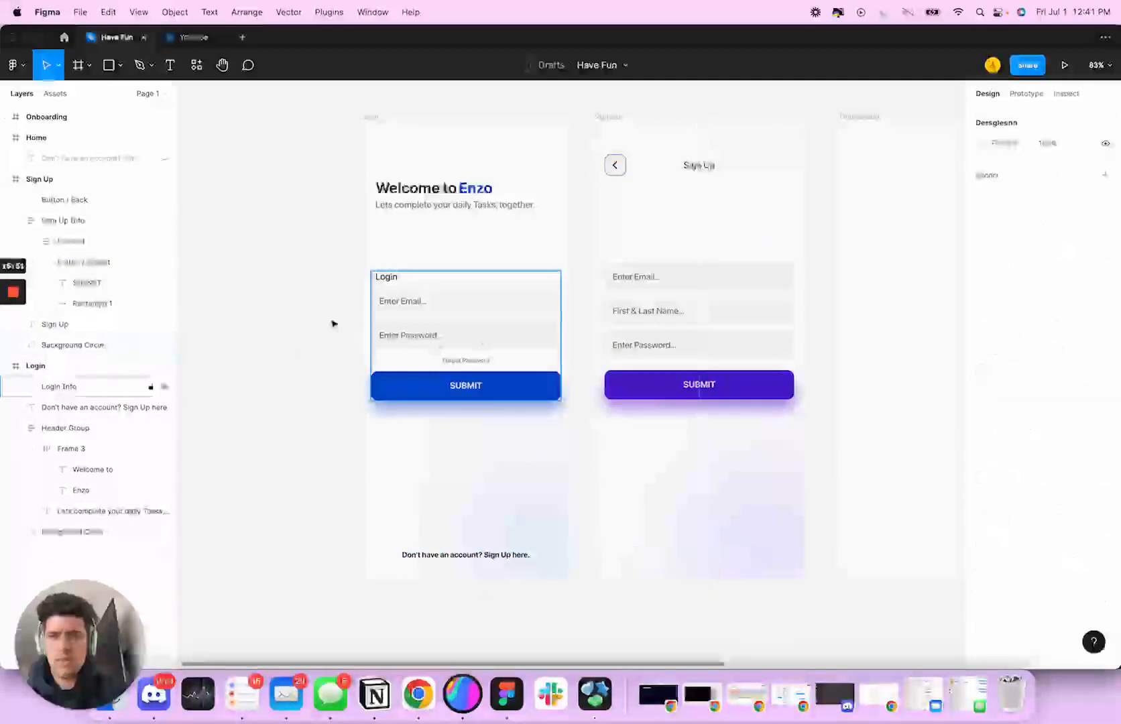
{"action": "left_click", "coordinate": [22, 220]}
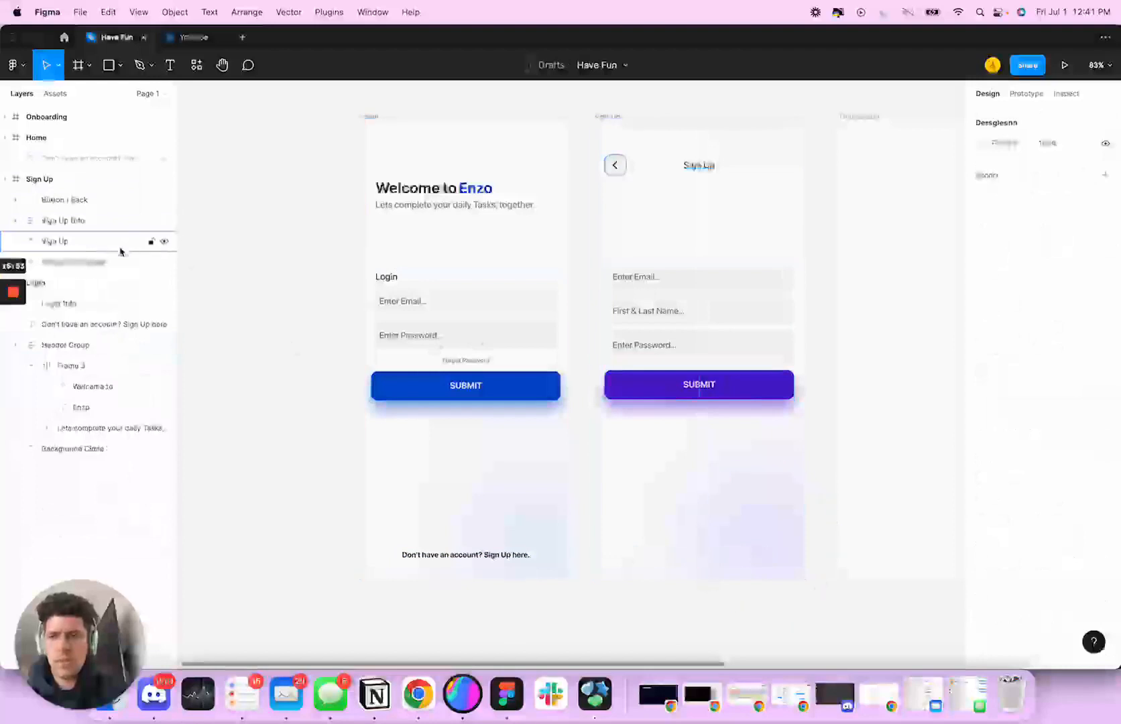
Review the Login and Sign Up designs alongside the empty Onboarding and Home frames on the canvas
{"action": "scroll", "coordinate": [847, 367], "scroll_direction": "down", "scroll_amount": 2}
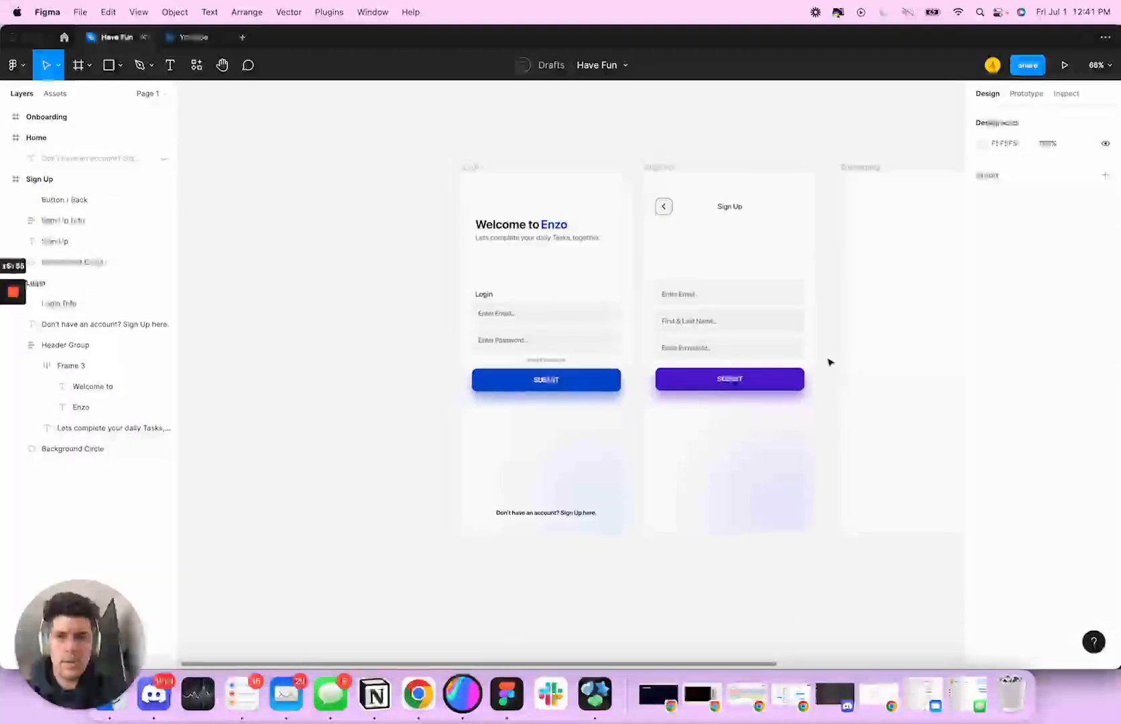
{"action": "left_click", "coordinate": [533, 198]}
{"action": "left_click", "coordinate": [524, 153]}
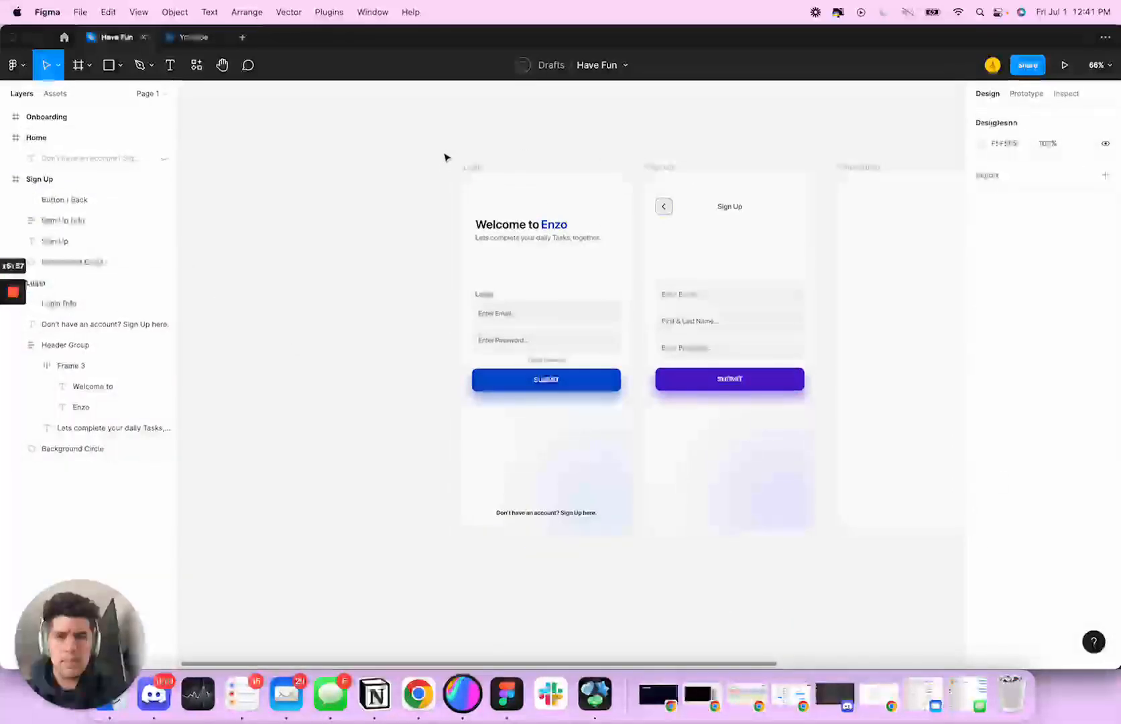
{"action": "scroll", "coordinate": [496, 177], "scroll_direction": "right", "scroll_amount": 2}
{"action": "scroll", "coordinate": [547, 197], "scroll_direction": "up", "scroll_amount": 4}
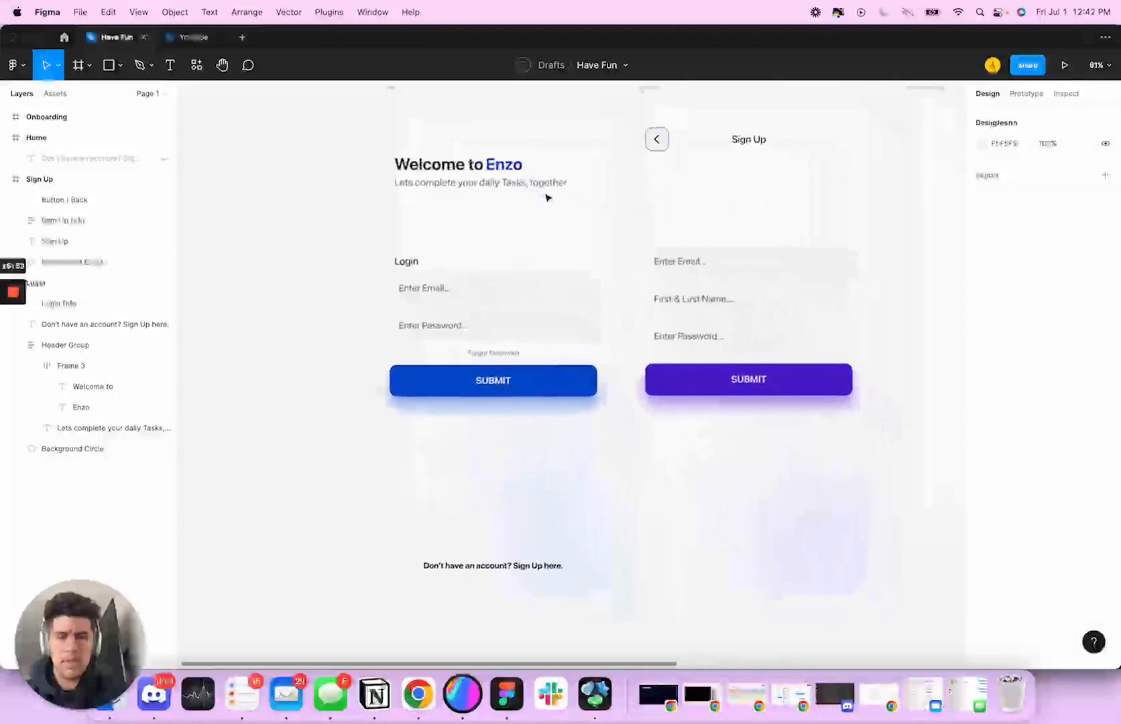
{"action": "scroll", "coordinate": [546, 198], "scroll_direction": "down", "scroll_amount": 1}
{"action": "scroll", "coordinate": [646, 256], "scroll_direction": "right", "scroll_amount": 10}
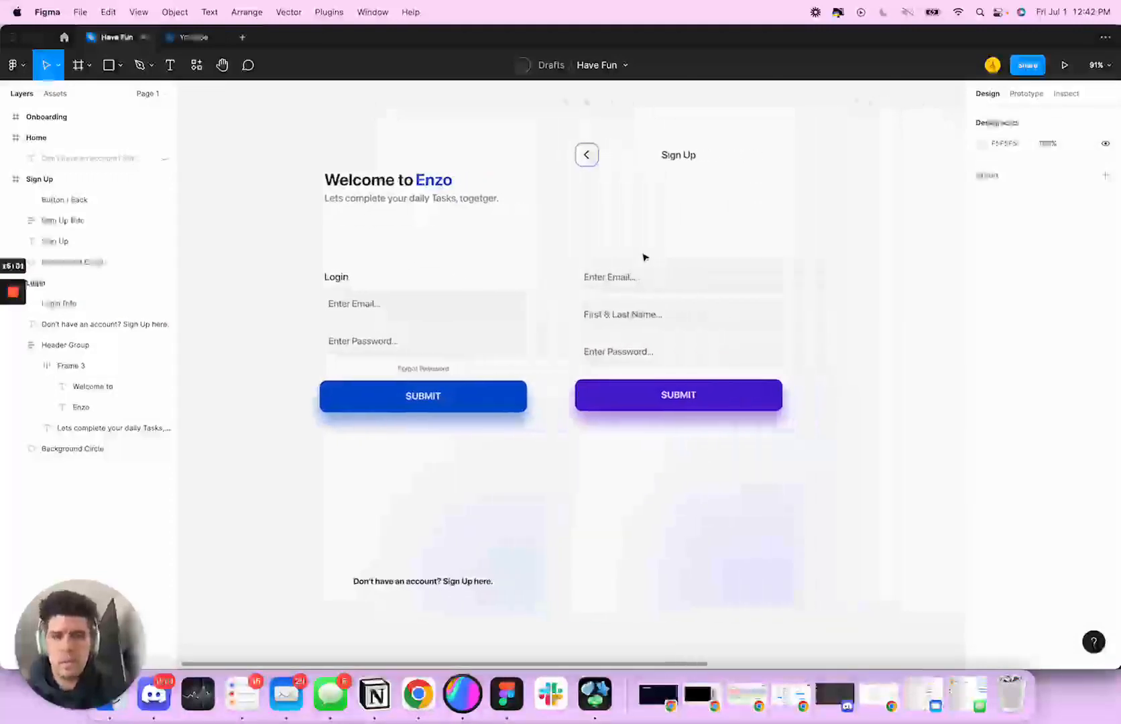
{"action": "scroll", "coordinate": [620, 248], "scroll_direction": "down", "scroll_amount": 2}
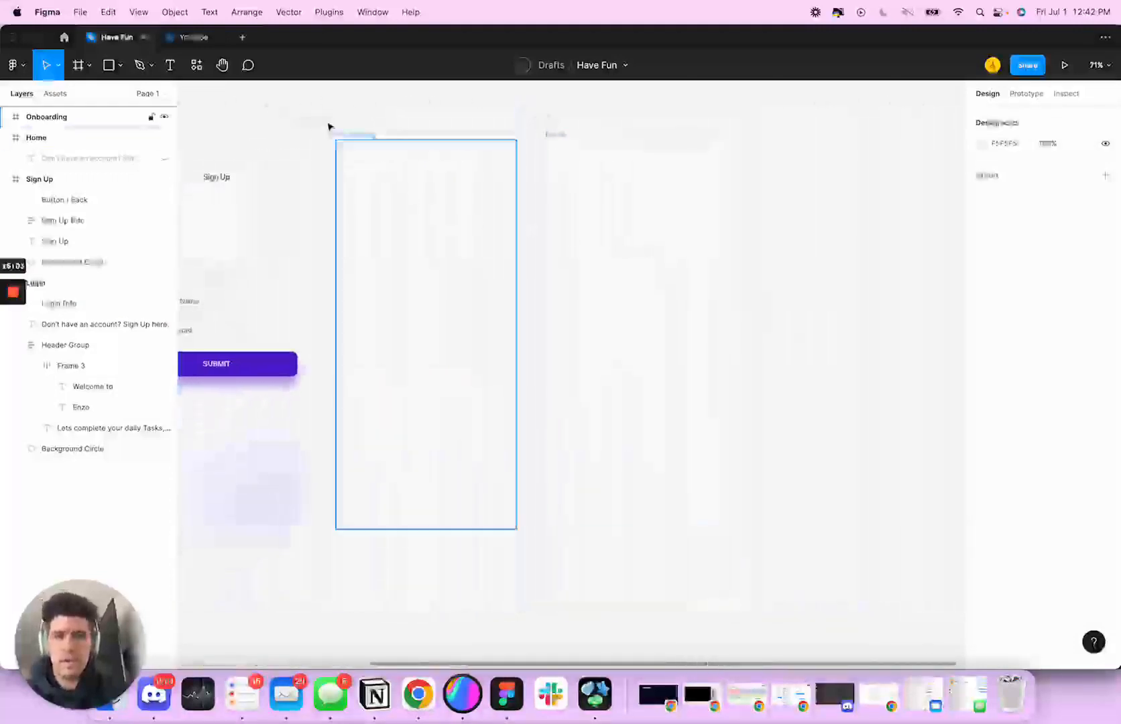
{"action": "left_click", "coordinate": [341, 134]}
{"action": "scroll", "coordinate": [649, 243], "scroll_direction": "right", "scroll_amount": 1}
{"action": "left_click", "coordinate": [649, 242]}
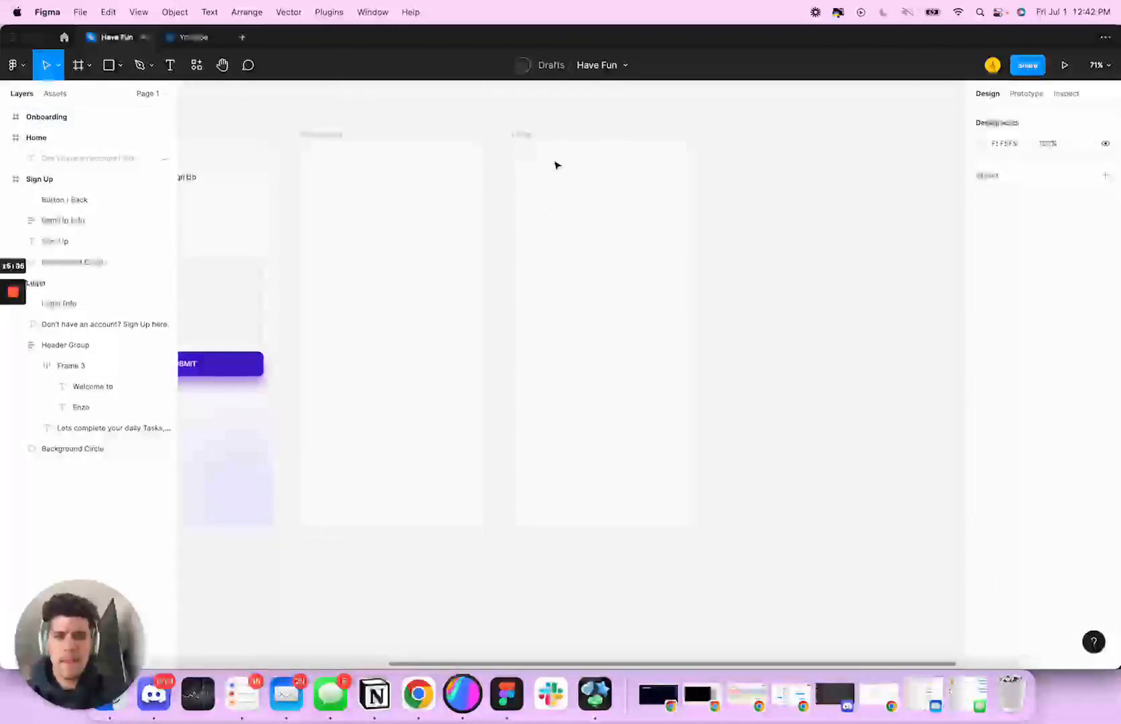
{"action": "scroll", "coordinate": [547, 178], "scroll_direction": "left", "scroll_amount": 8}
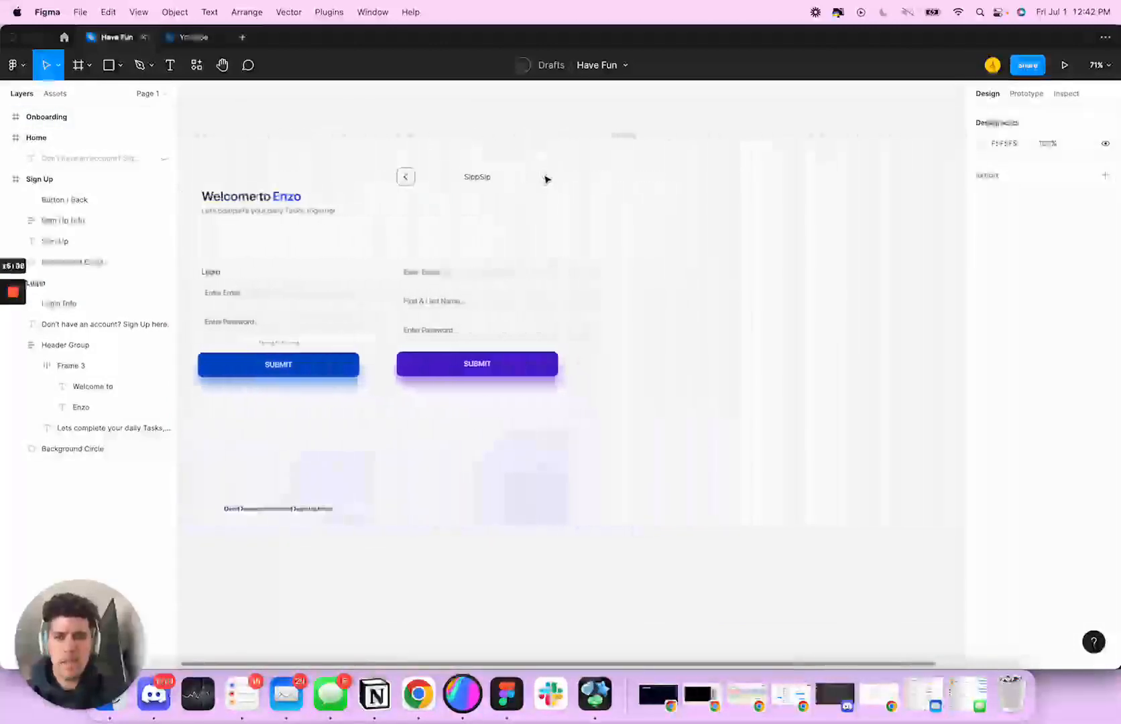
{"action": "scroll", "coordinate": [546, 178], "scroll_direction": "right", "scroll_amount": 5}
{"action": "scroll", "coordinate": [547, 178], "scroll_direction": "left", "scroll_amount": 4}
{"action": "scroll", "coordinate": [547, 178], "scroll_direction": "right", "scroll_amount": 4}
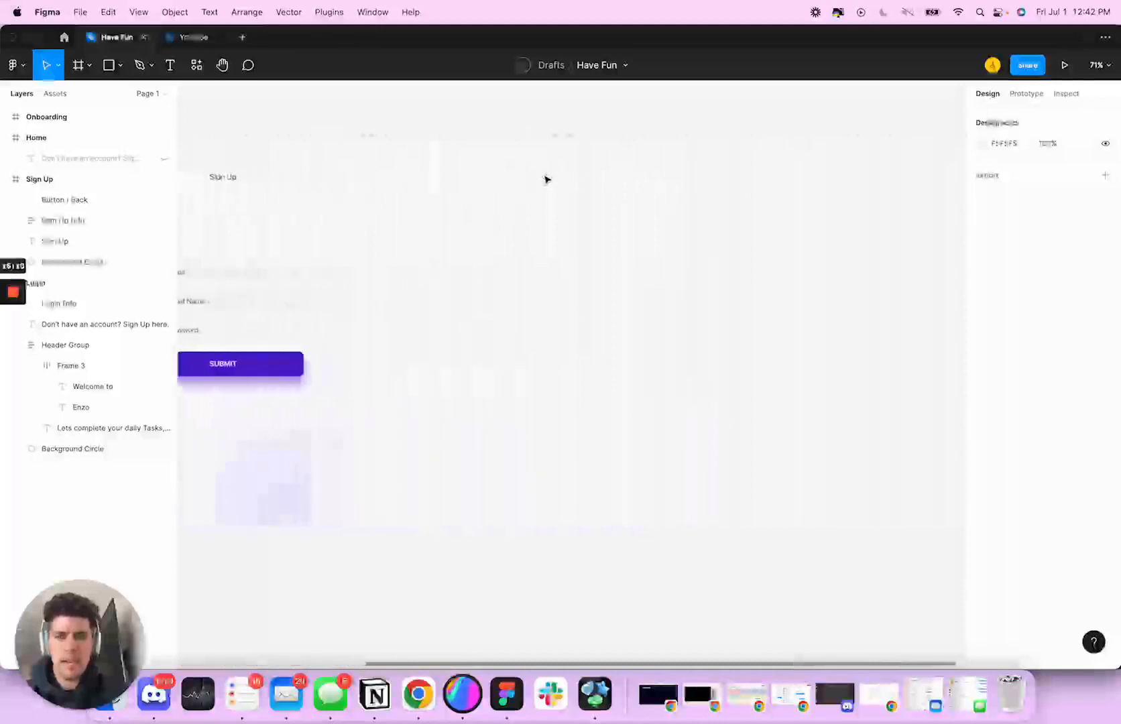
{"action": "scroll", "coordinate": [547, 177], "scroll_direction": "right", "scroll_amount": 1}
{"action": "scroll", "coordinate": [547, 178], "scroll_direction": "left", "scroll_amount": 2}
{"action": "scroll", "coordinate": [547, 177], "scroll_direction": "right", "scroll_amount": 2}
{"action": "scroll", "coordinate": [547, 178], "scroll_direction": "left", "scroll_amount": 4}
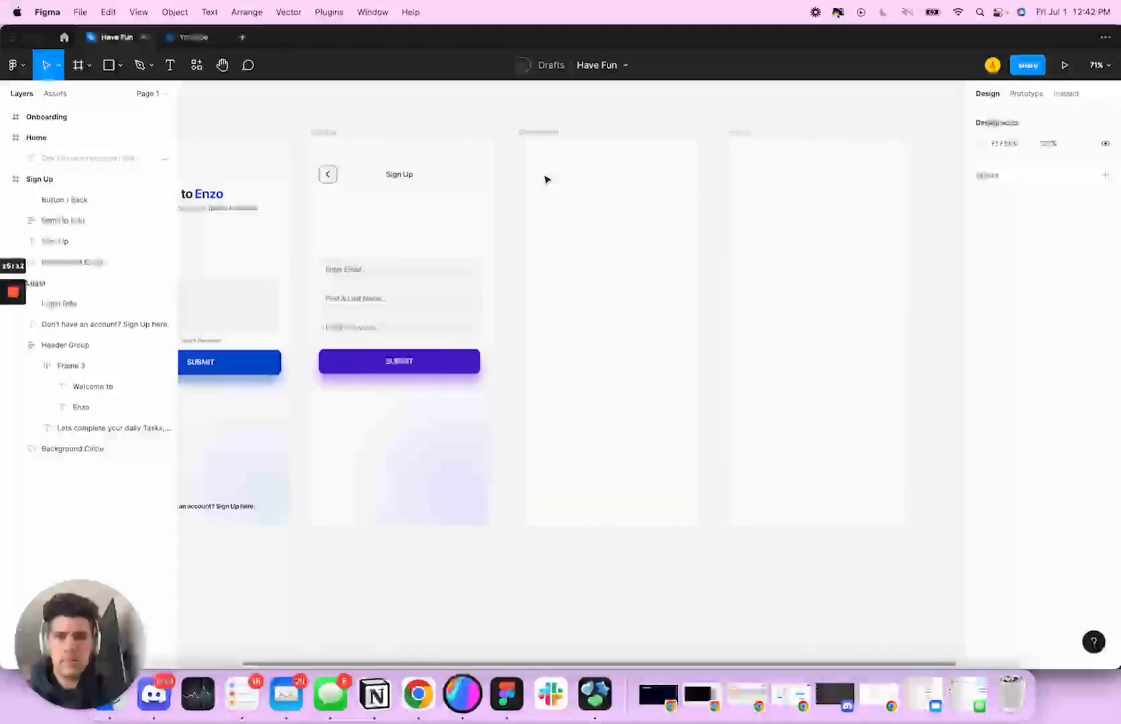
{"action": "scroll", "coordinate": [546, 179], "scroll_direction": "left", "scroll_amount": 4}
{"action": "scroll", "coordinate": [546, 179], "scroll_direction": "right", "scroll_amount": 1}
{"action": "scroll", "coordinate": [547, 179], "scroll_direction": "left", "scroll_amount": 2}
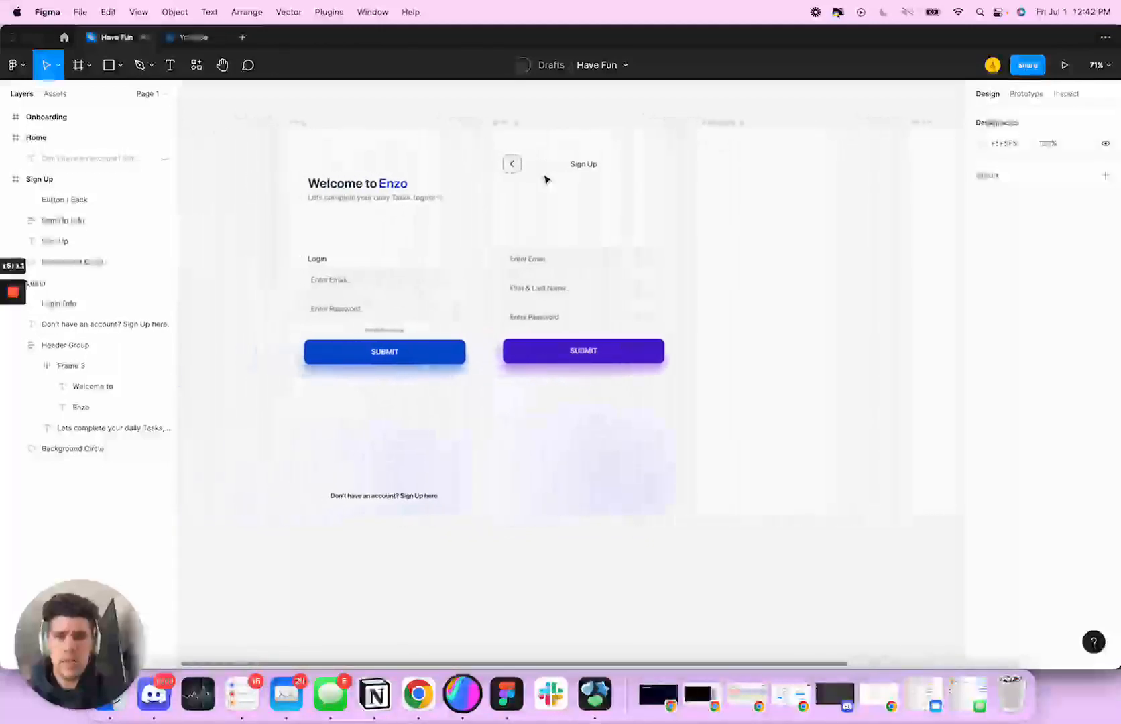